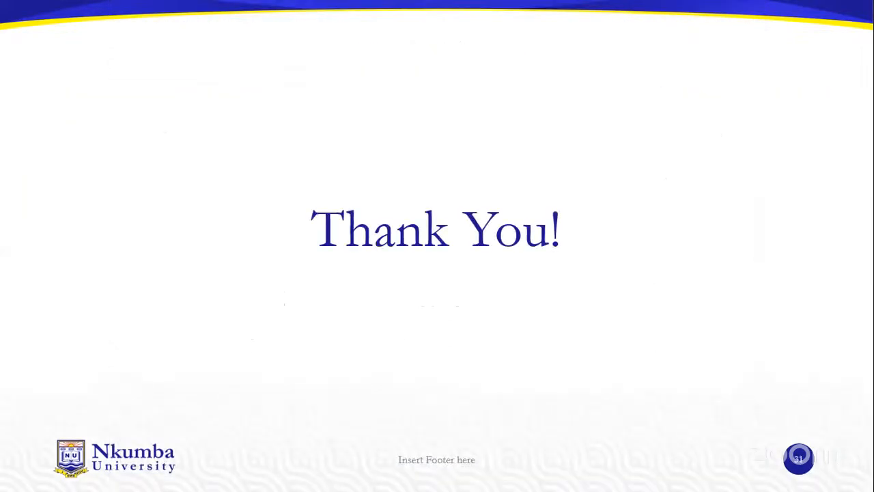
key(Right)
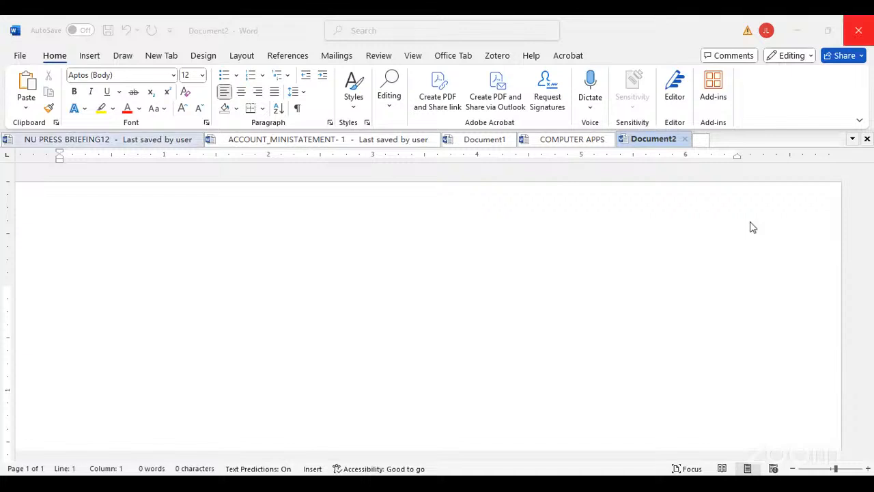
Close the open documents NU PRESS BRIEFING12, ACCOUNT_MINISTATEMENT- 1 and Document1, keeping Document2 active
click(195, 140)
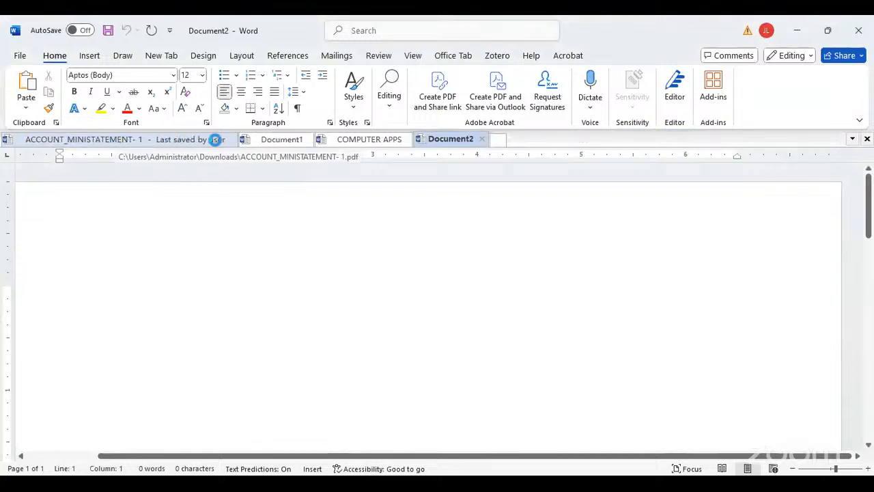
click(232, 139)
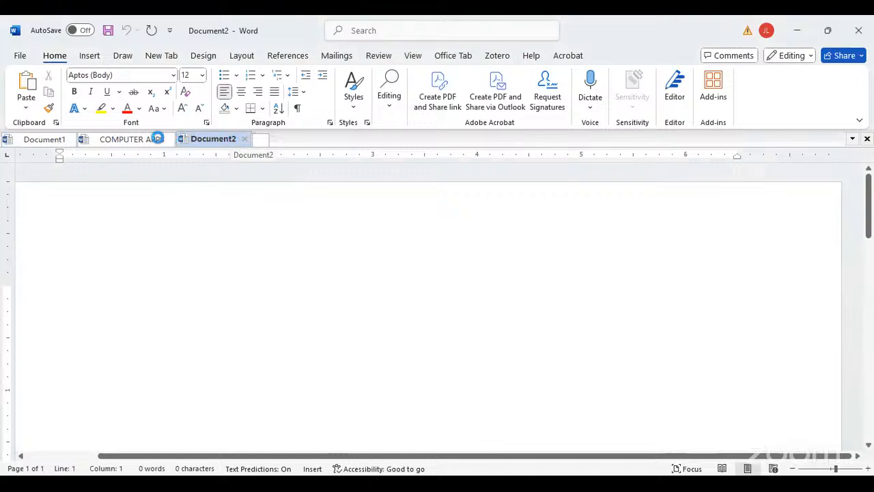
click(59, 139)
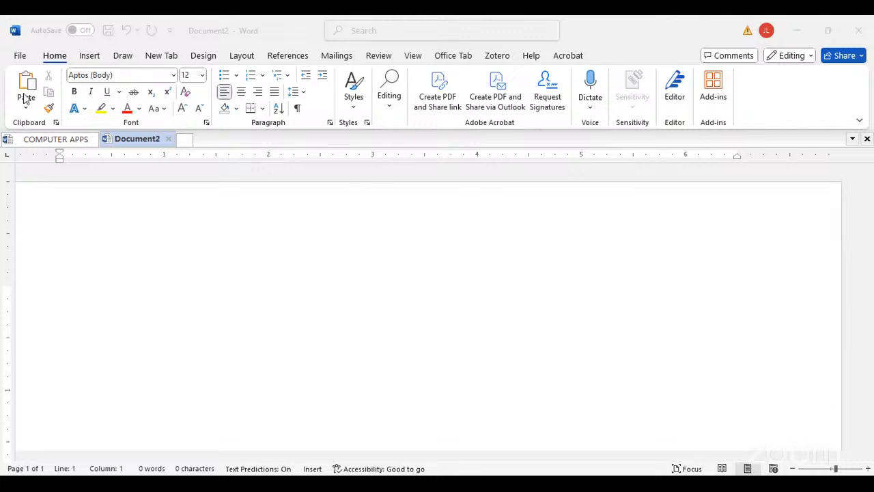
Look through the file management options and the ribbon's command groups, from inserting and drawing through layout, mailings and reviewing
click(19, 54)
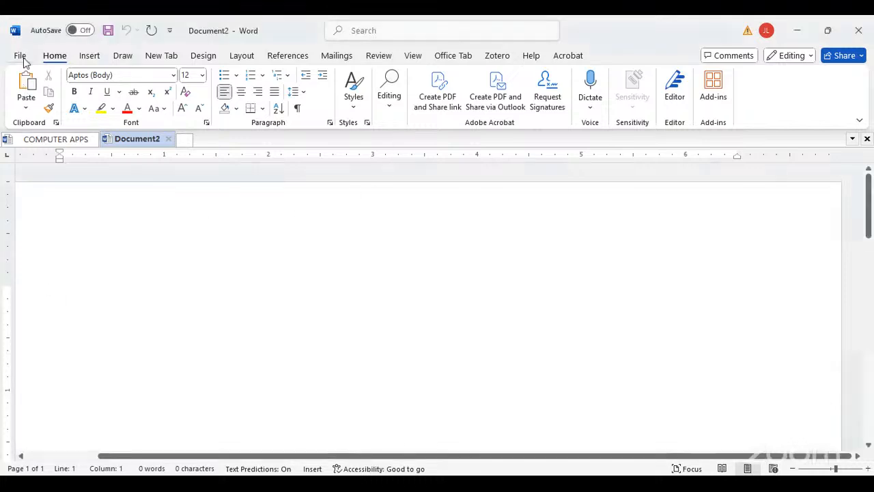
click(20, 56)
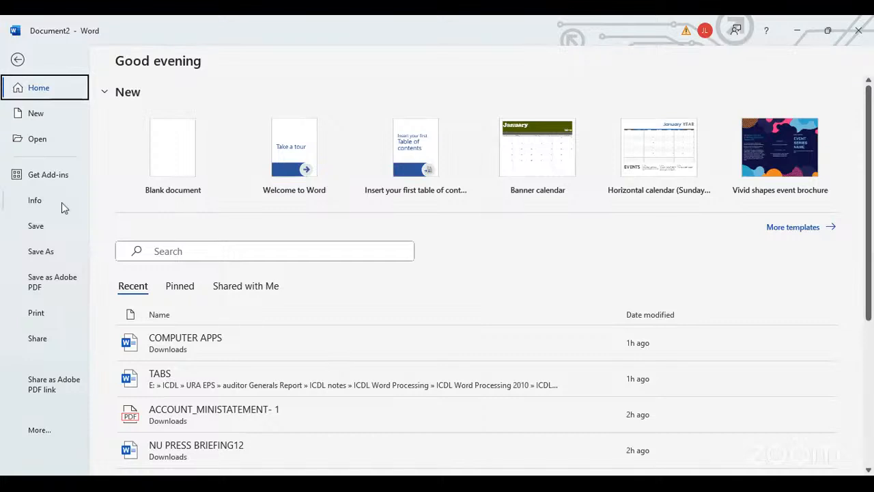
key(Escape)
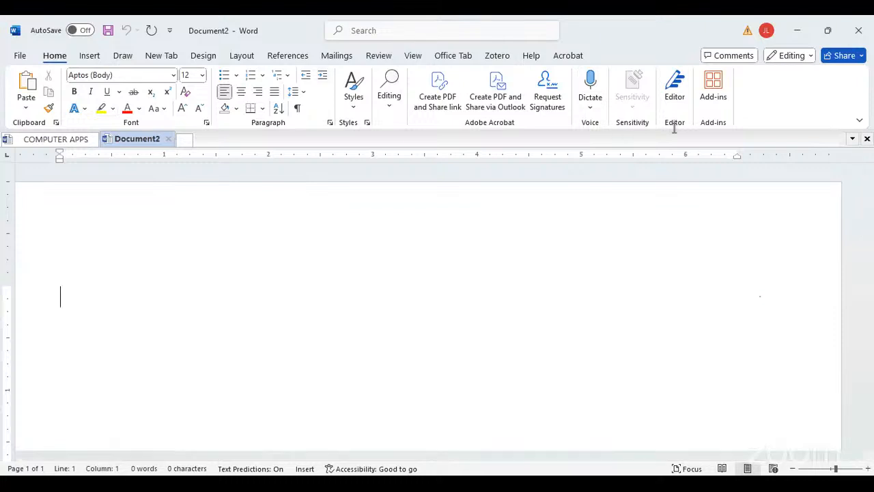
click(90, 55)
click(121, 56)
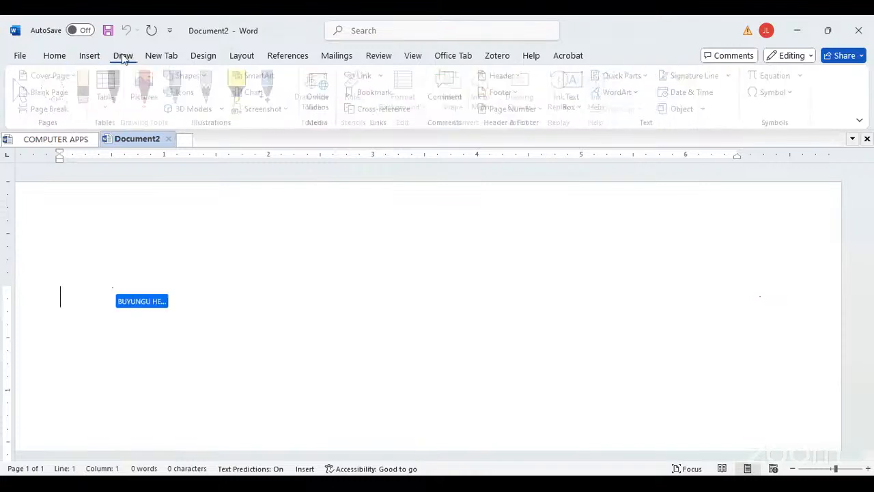
click(161, 55)
click(203, 55)
click(242, 55)
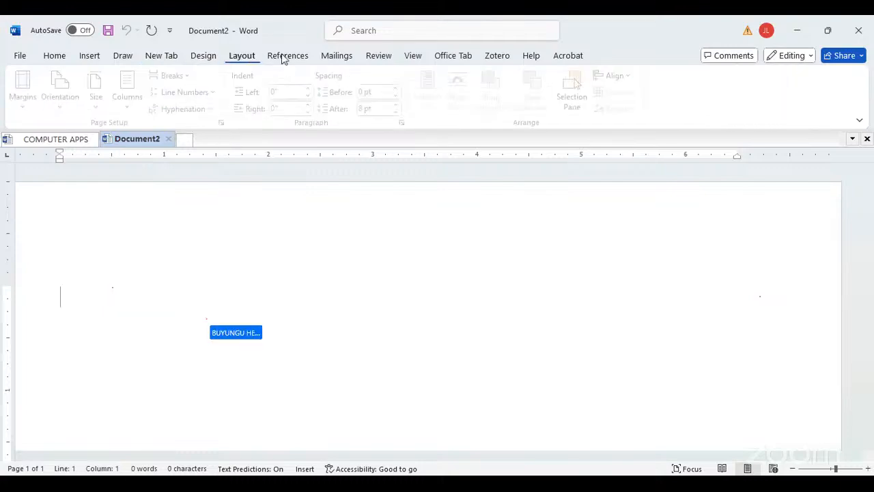
scroll(283, 59, down, 2)
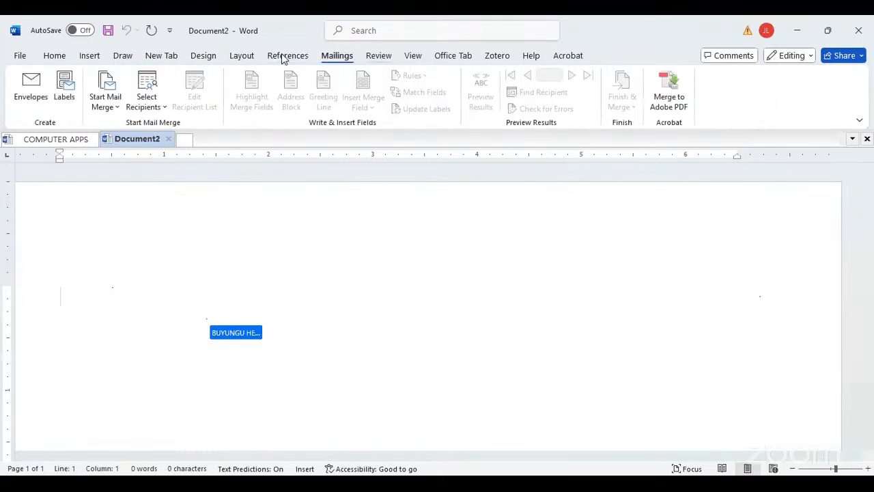
scroll(283, 59, down, 1)
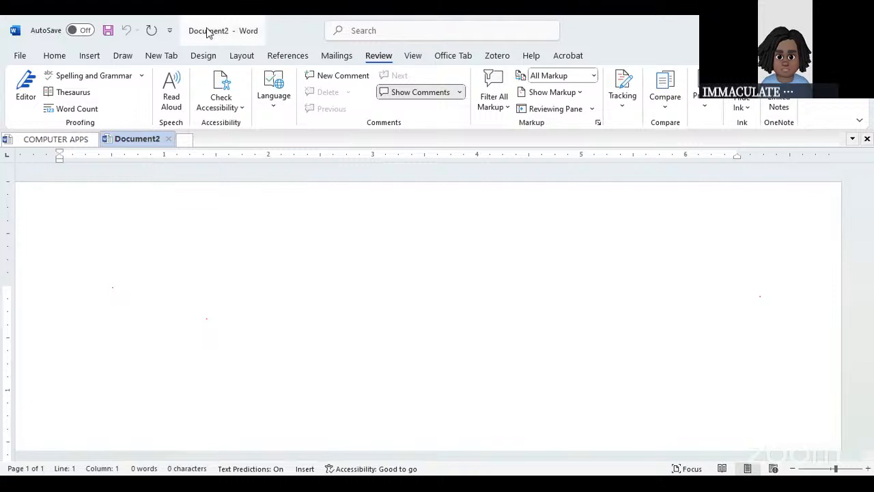
Start saving a copy of the blank document and choose the Documents folder on This PC as its location
key(ctrl+s)
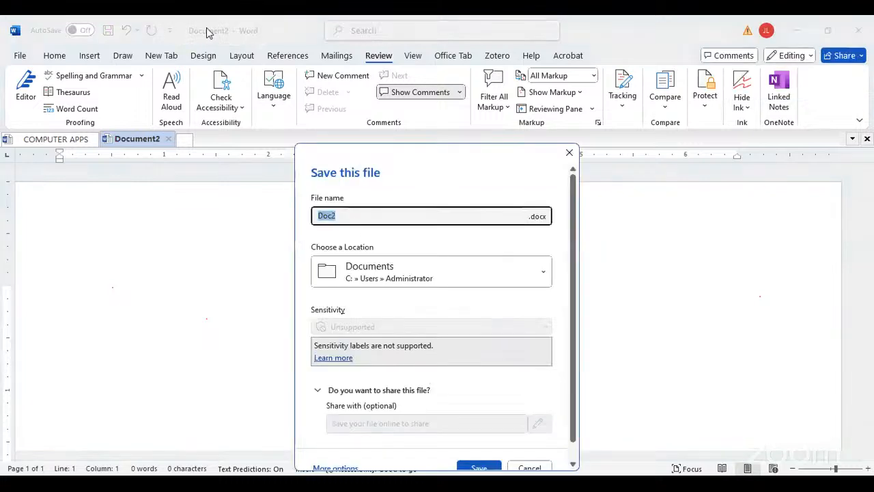
click(571, 155)
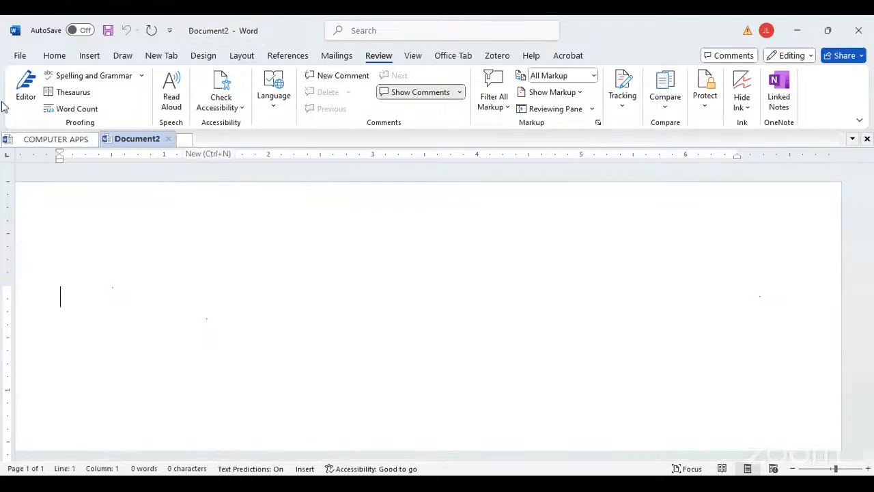
click(20, 57)
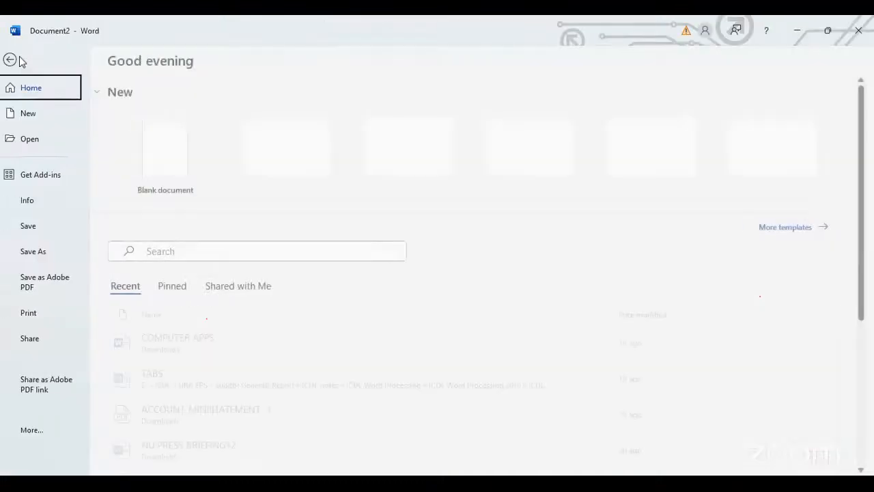
click(40, 253)
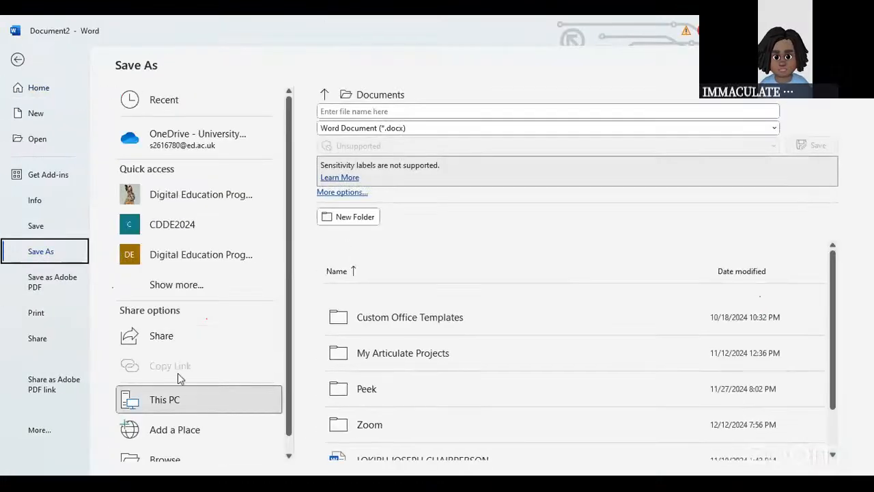
click(182, 437)
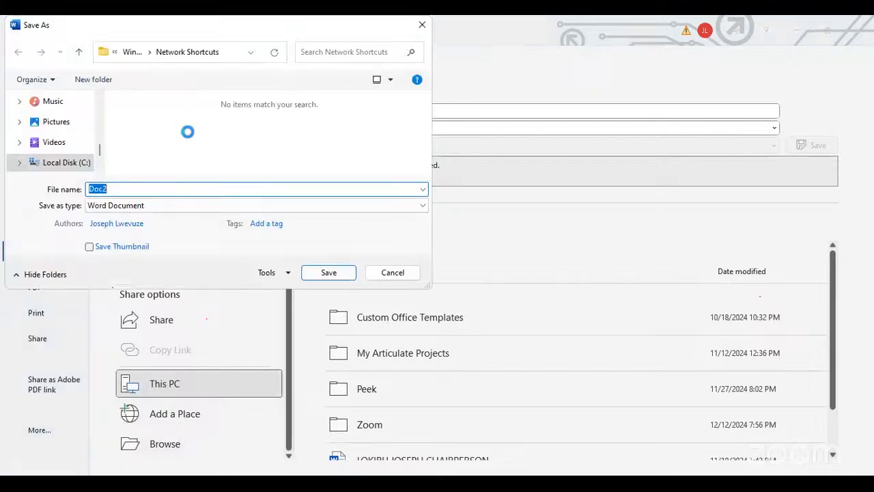
scroll(51, 141, up, 2)
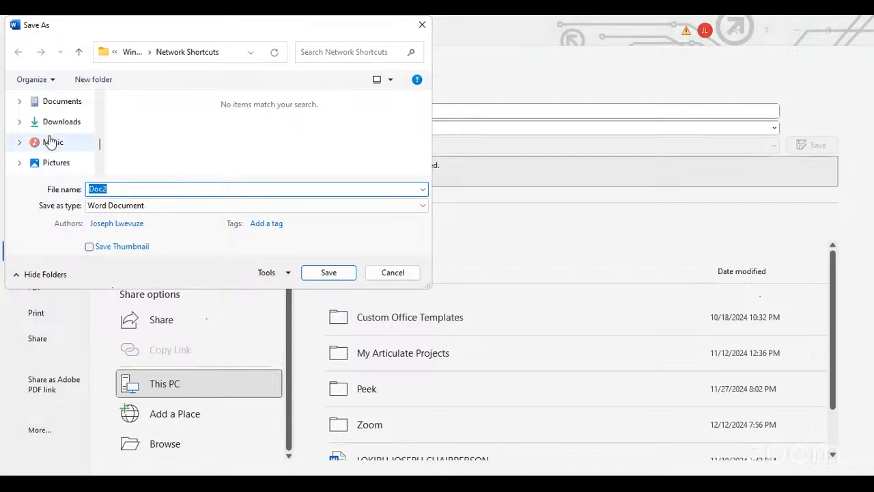
click(60, 146)
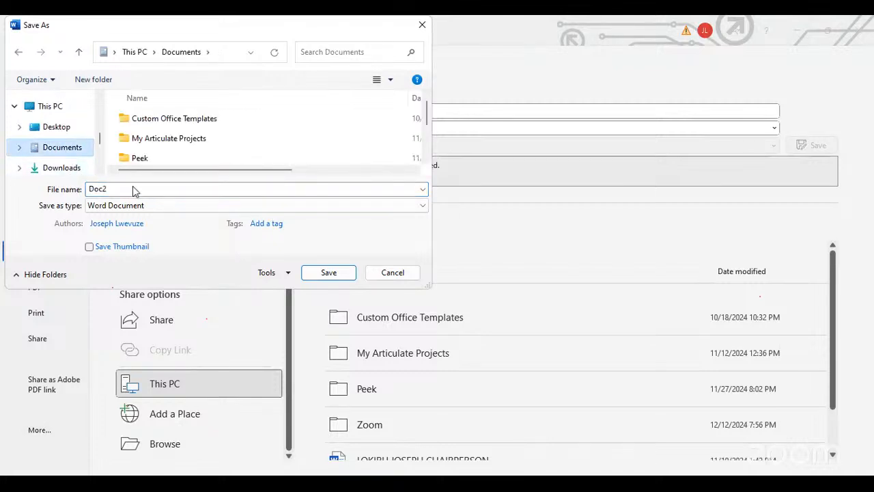
Replace the proposed file name with Ms Word Class
double_click(121, 194)
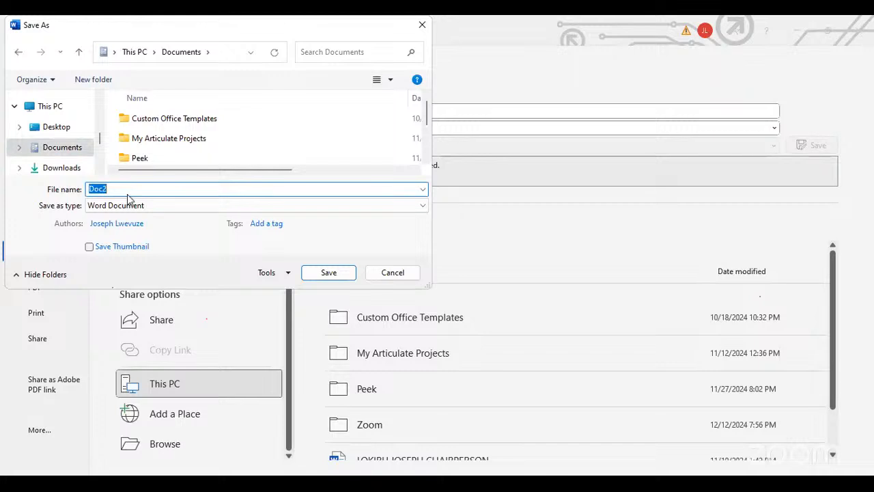
text(MW word)
key(BackSpace)
key(BackSpace)
key(BackSpace)
key(BackSpace)
key(BackSpace)
key(BackSpace)
text(s Word L)
text(es)
key(BackSpace)
key(BackSpace)
key(BackSpace)
text(Class)
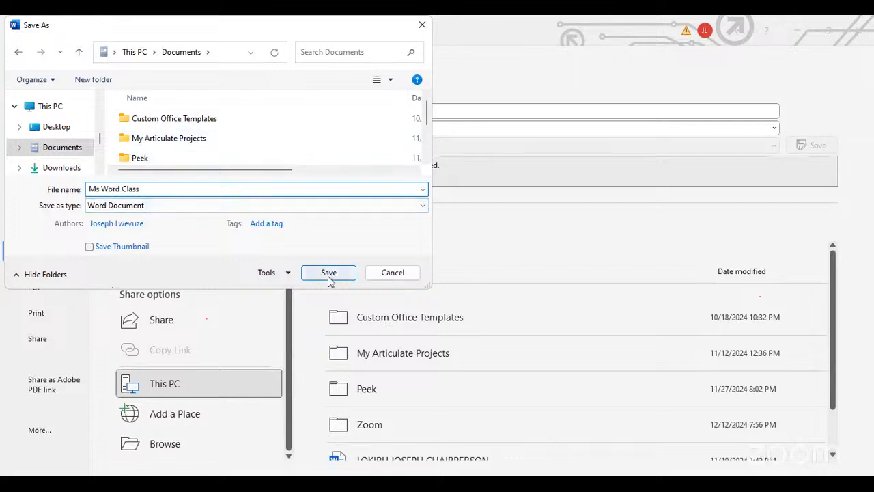
Set the file type to Word 97-2003 Document and save the file in the Documents folder
click(421, 206)
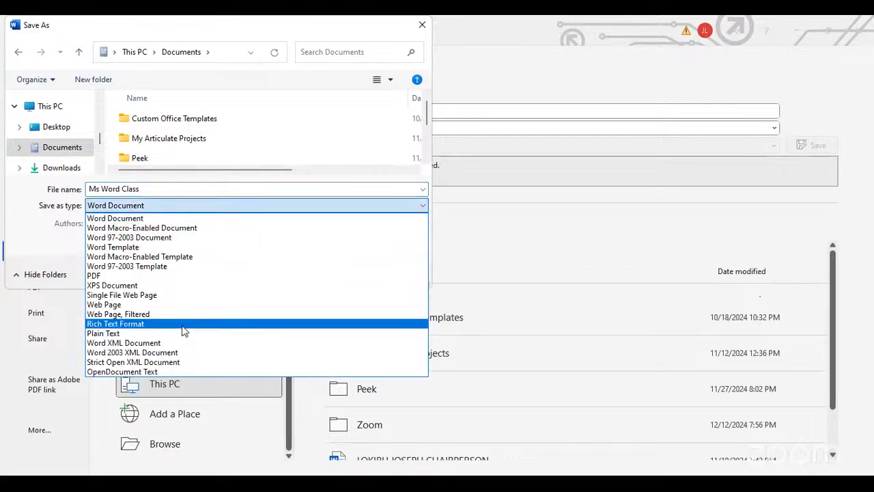
click(136, 266)
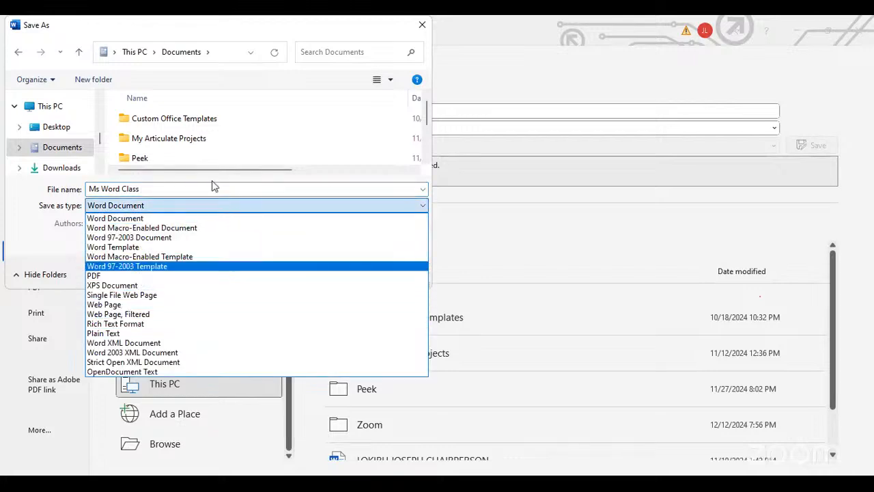
click(421, 205)
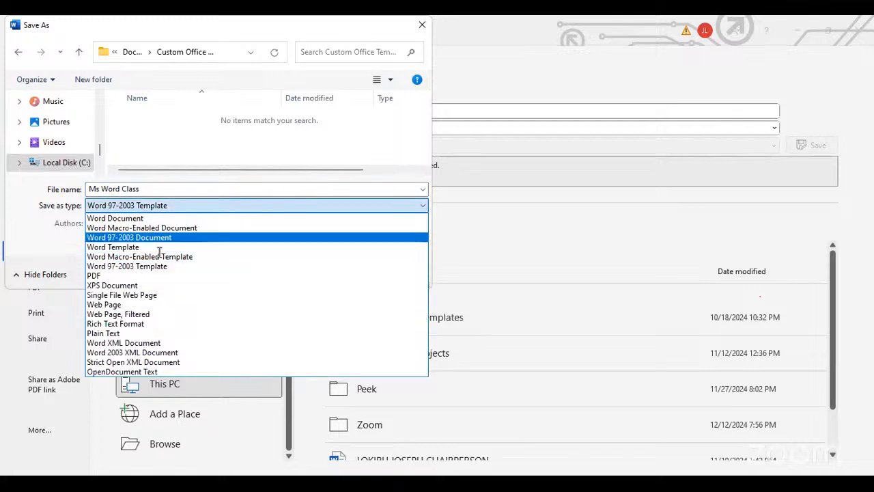
click(130, 237)
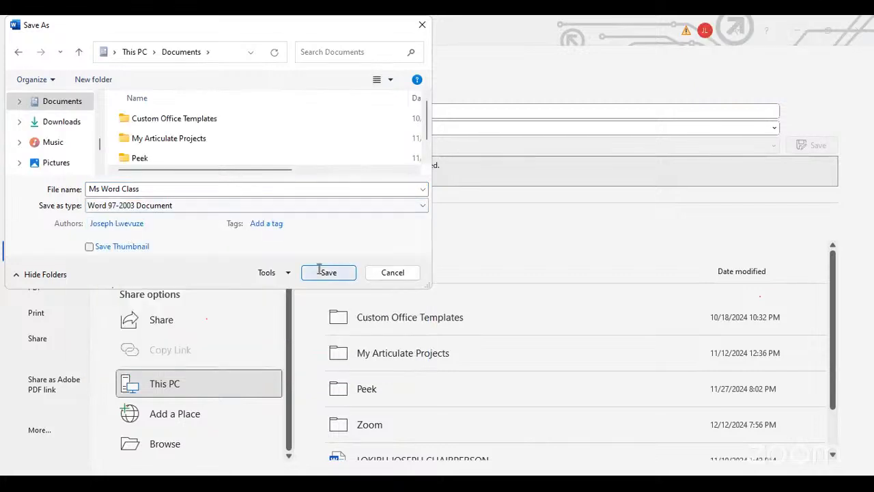
click(325, 272)
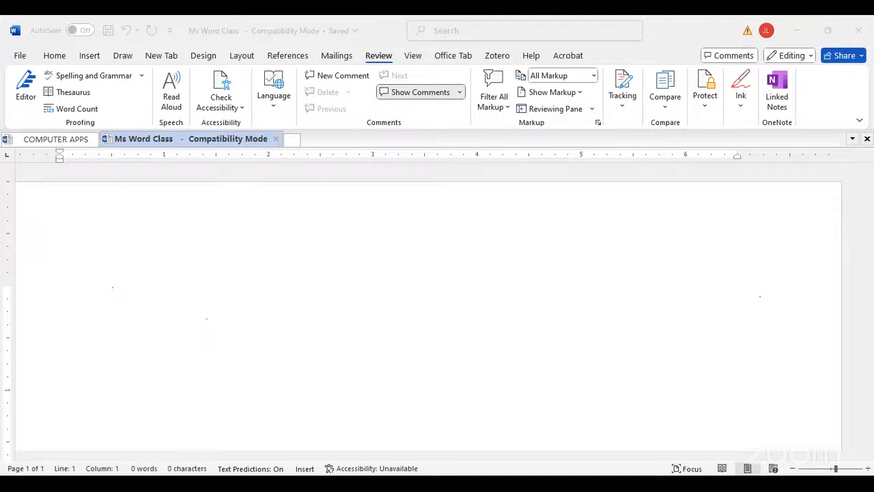
Begin the notice at the top of the blank page with "This is to notify you that we shall be having classes"
click(236, 248)
click(203, 313)
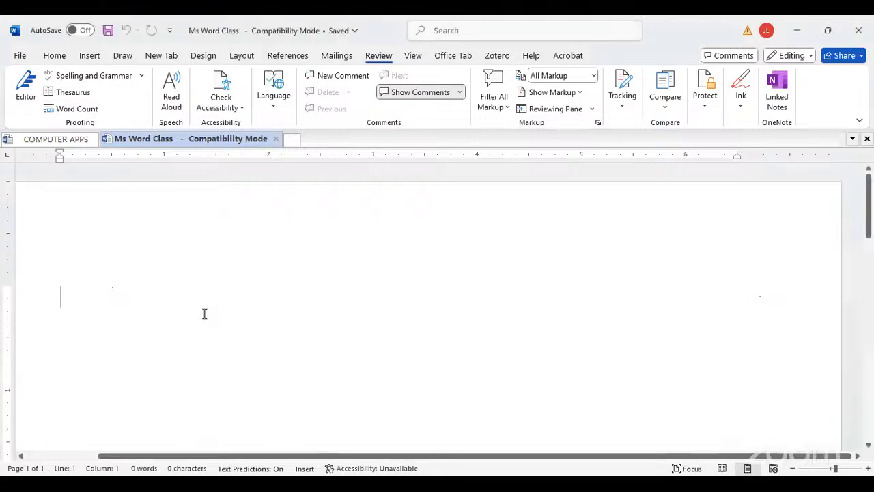
text(T)
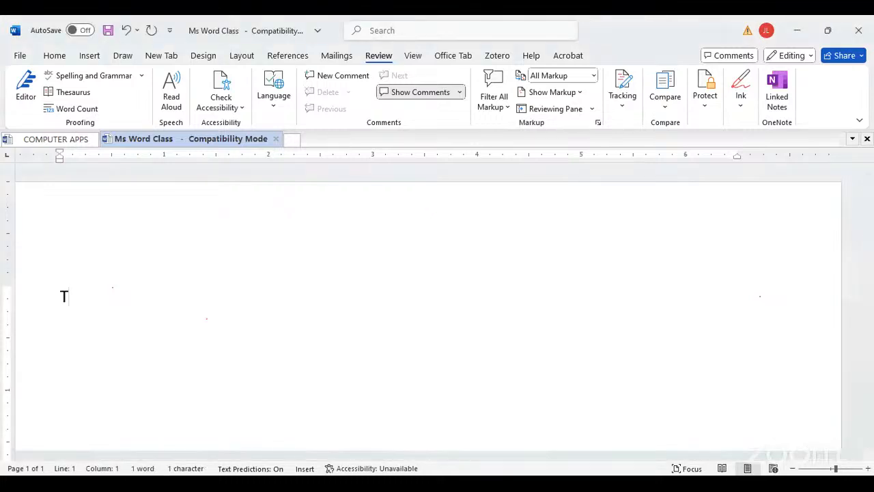
key(BackSpace)
text(This is yo)
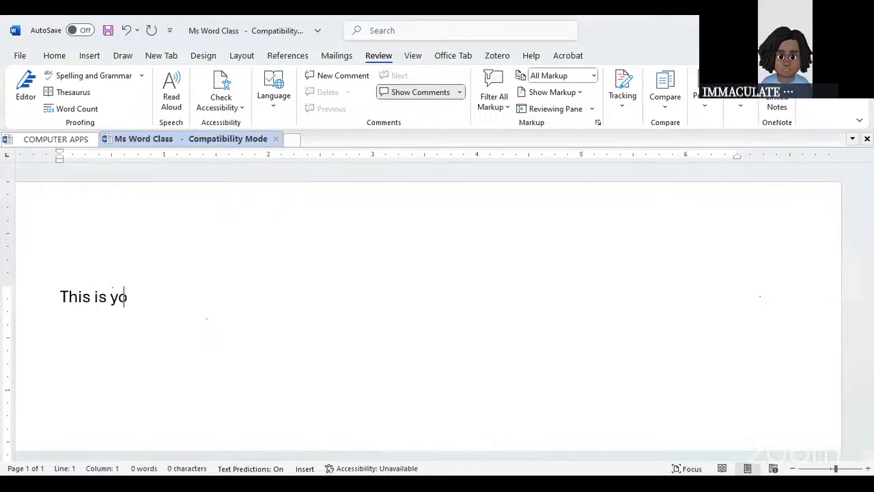
key(BackSpace)
key(BackSpace)
text(to no)
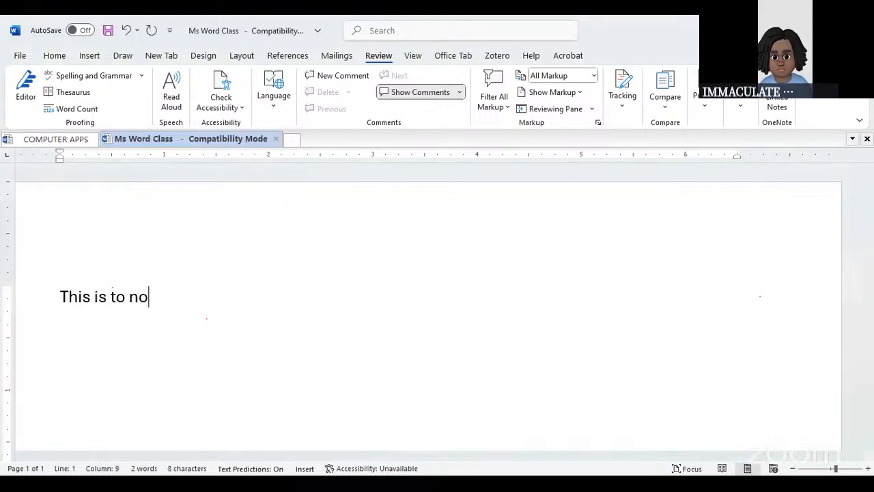
text(tify you tha)
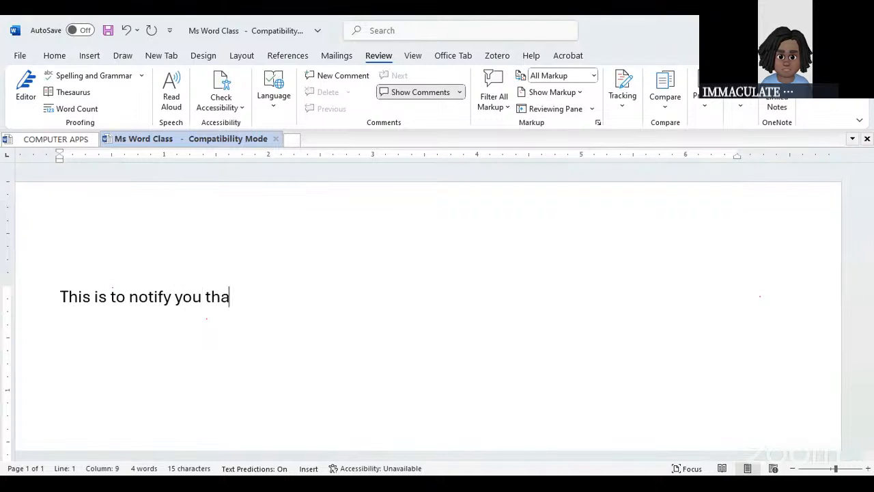
text(t we sha)
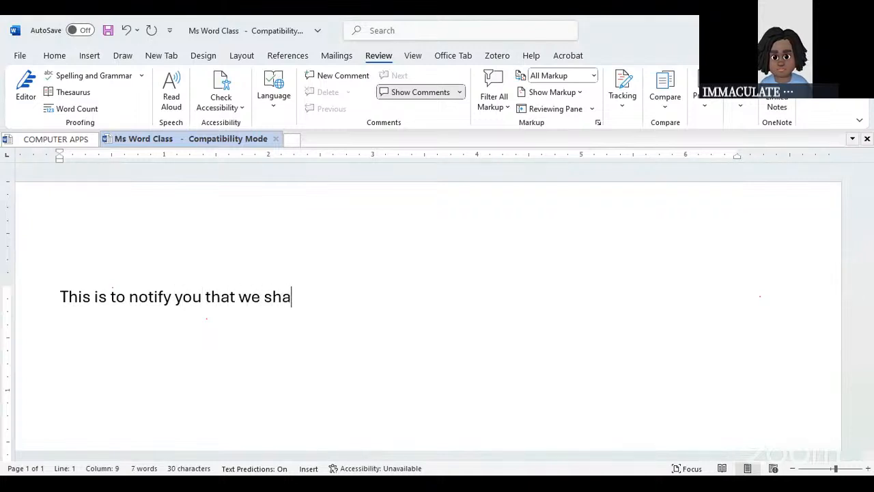
text(ll be havi)
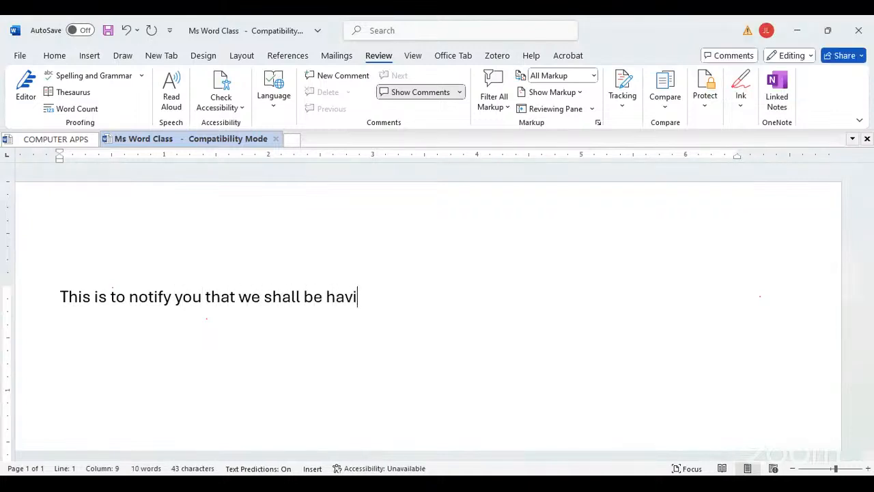
text(ng case)
key(BackSpace)
key(BackSpace)
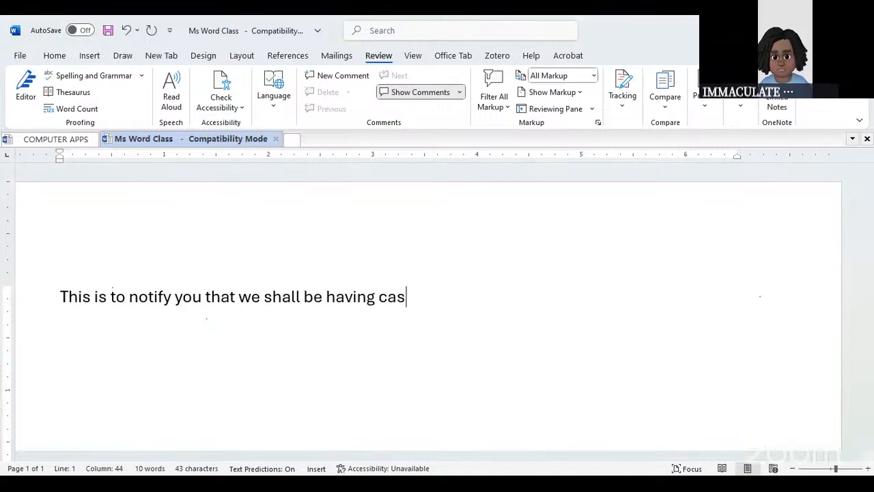
key(BackSpace)
text(lasses)
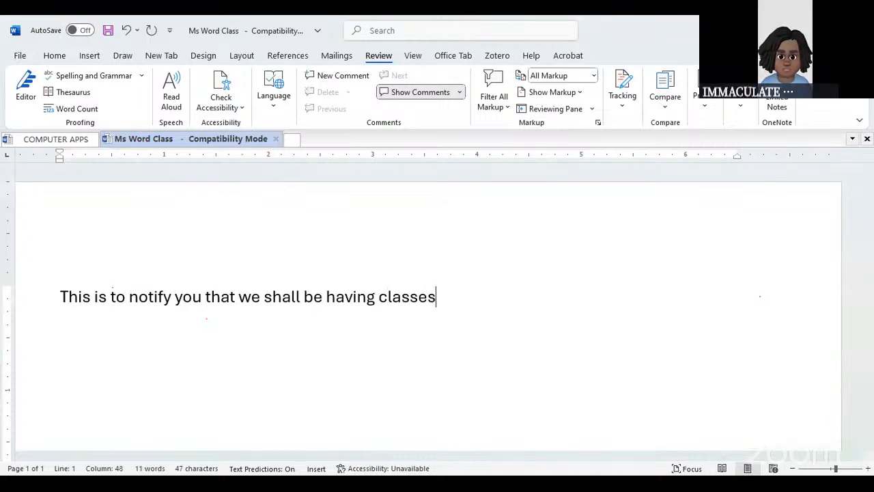
Complete the opening sentence with "online based on the following days." and start a new paragraph
text( online )
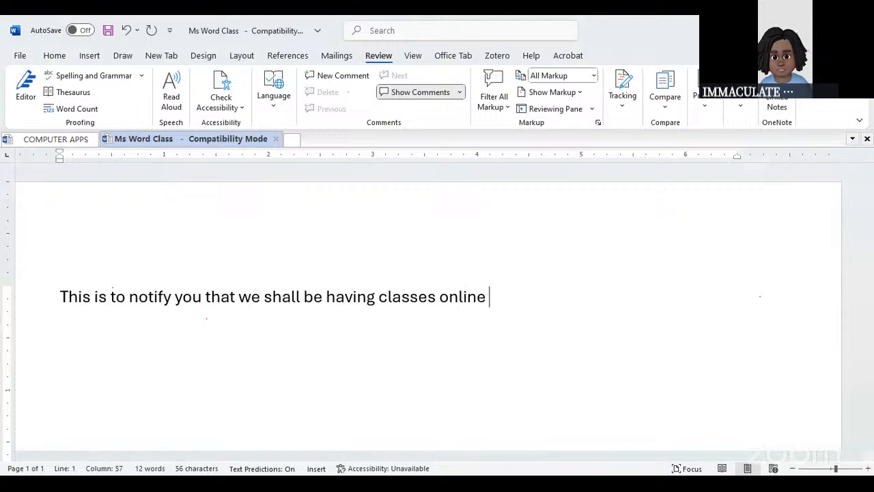
text(based)
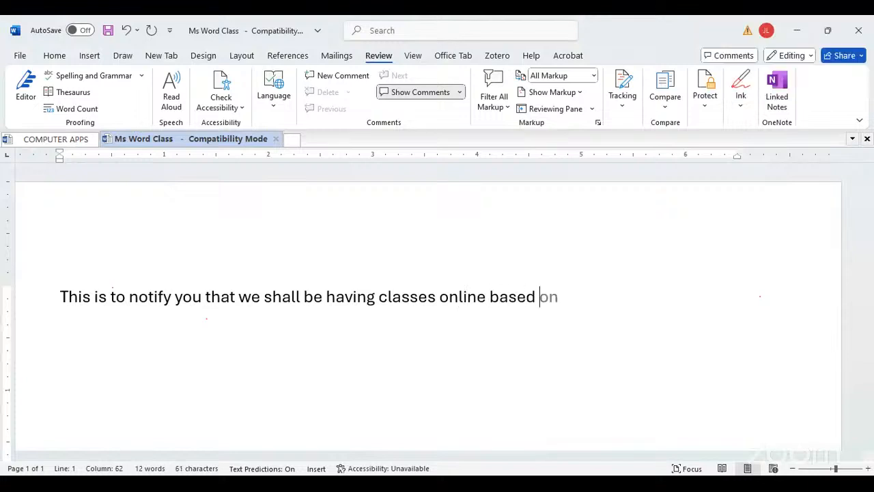
text( on the f;;)
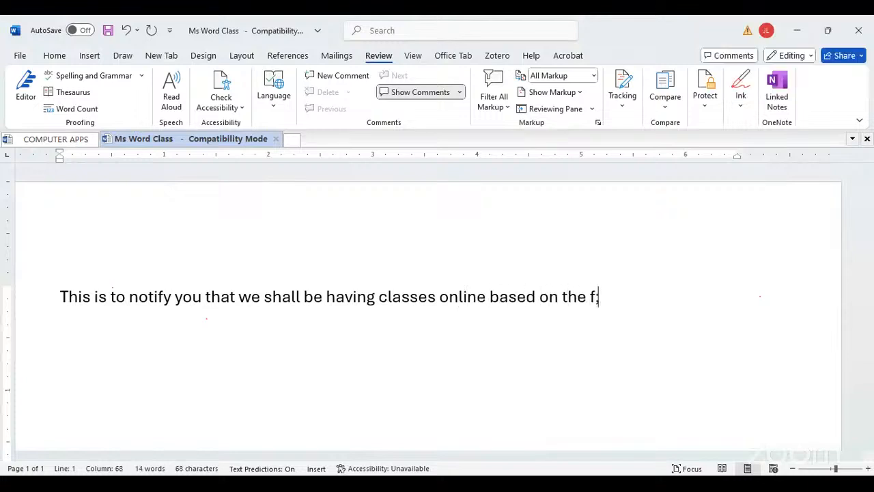
key(BackSpace)
key(BackSpace)
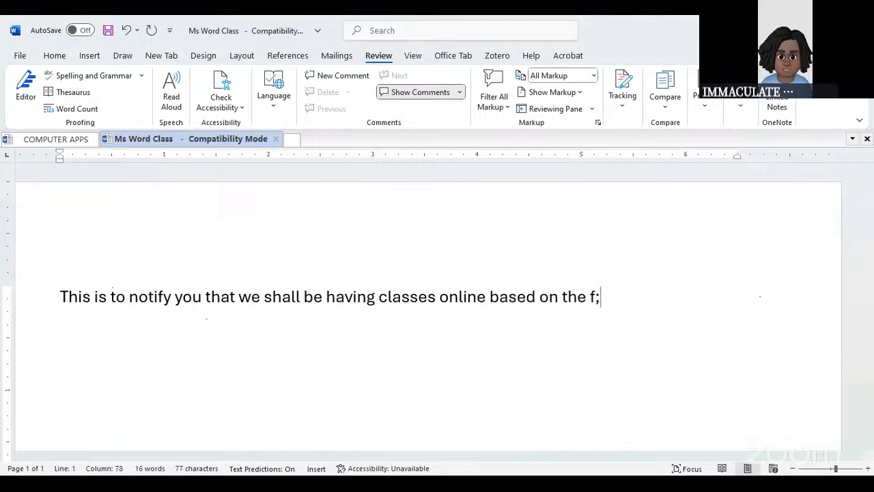
text(ollowi)
key(Tab)
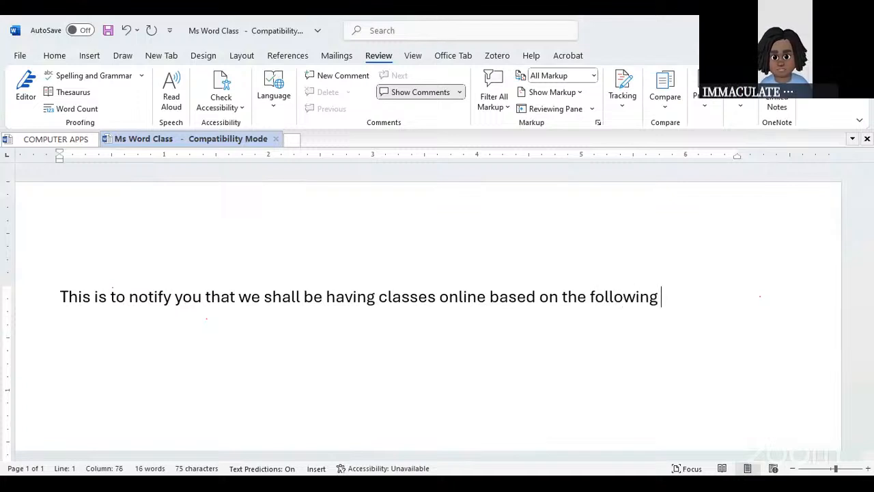
text(daye)
key(BackSpace)
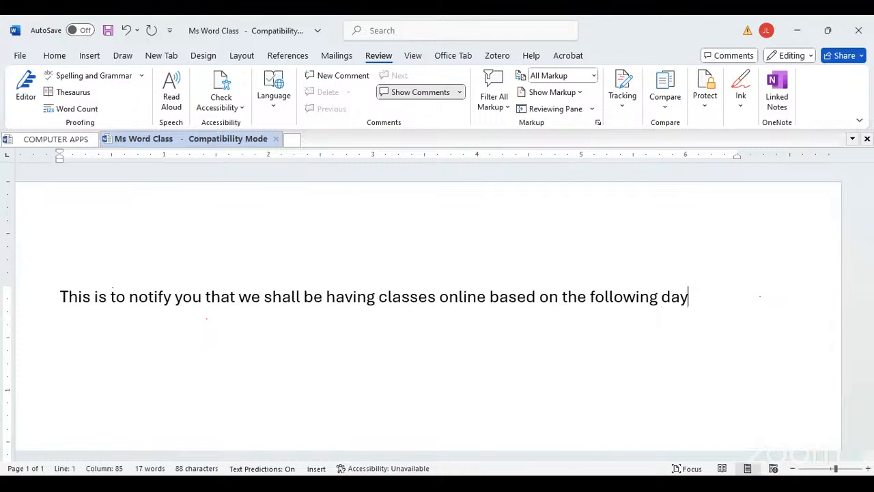
text(s.)
key(Return)
Start a bulleted list with solid round bullets below the opening sentence and enter "Thursday." as its first item
click(55, 58)
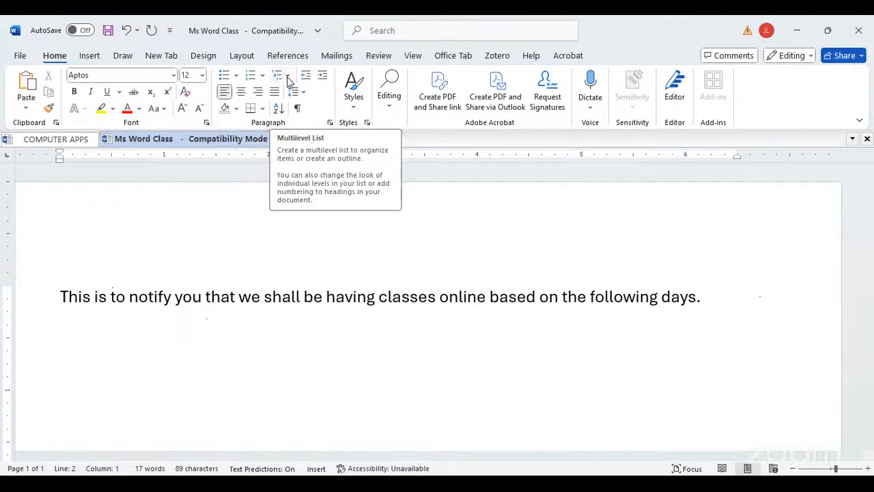
click(236, 76)
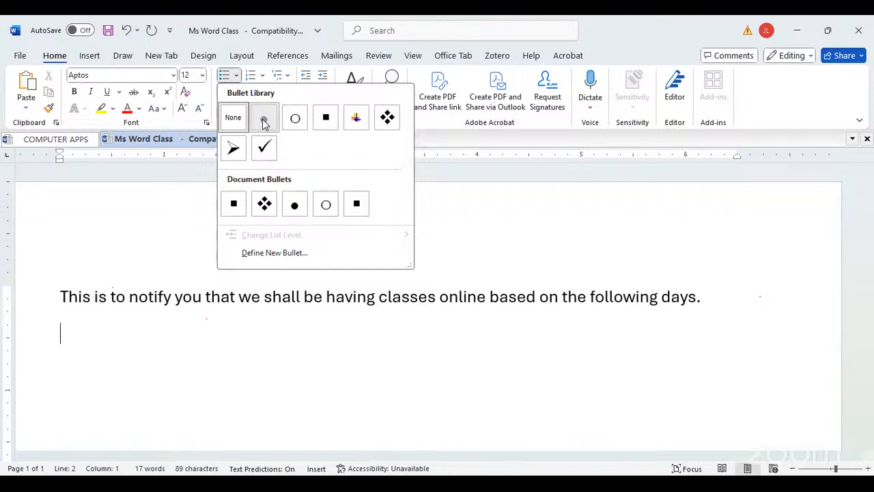
click(264, 119)
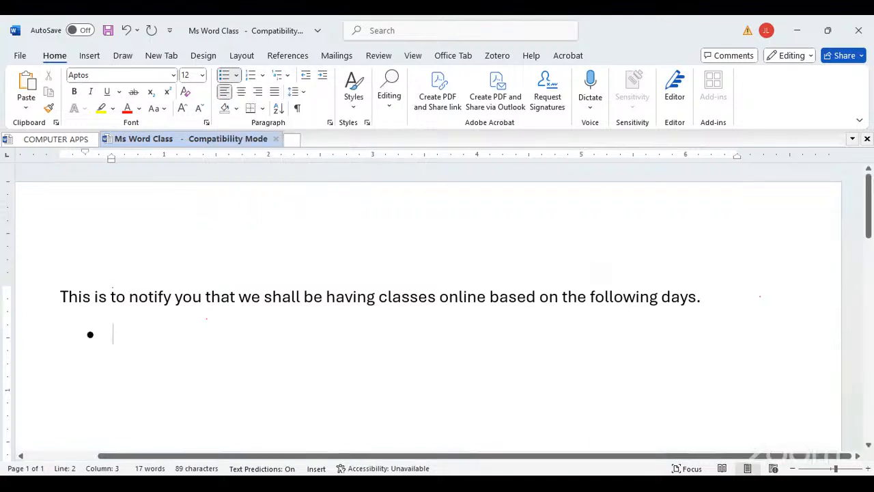
text(Thur)
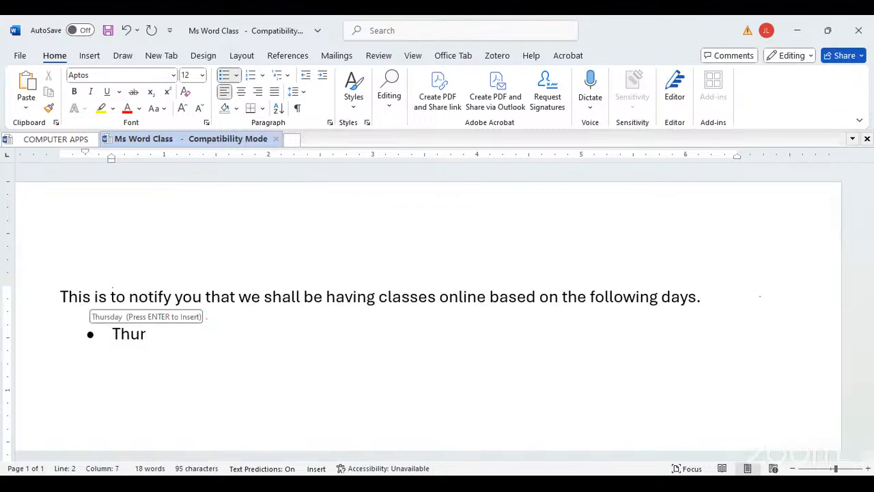
key(Return)
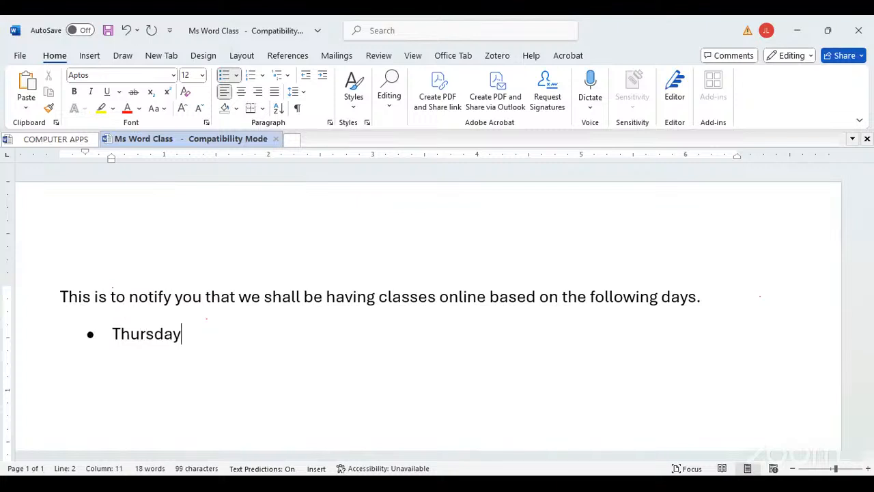
text(.)
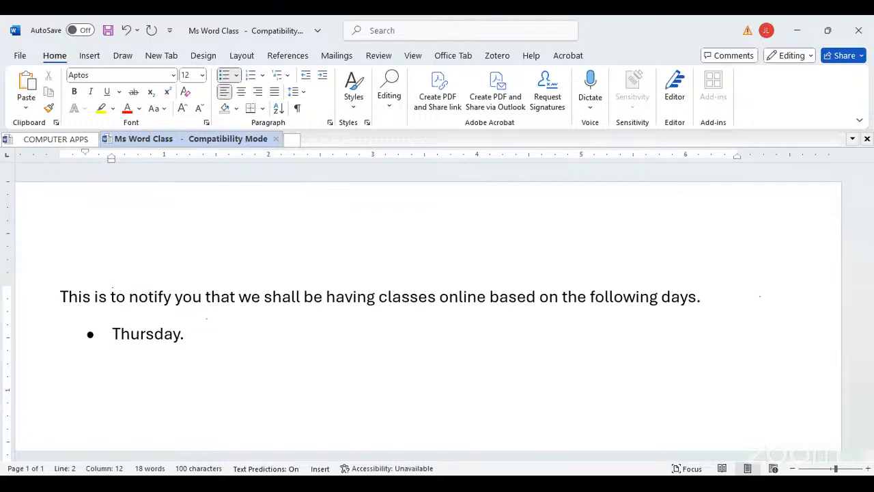
Add Saturday and Sunday as further bulleted items and end the list with a plain paragraph
key(Return)
text(Satur)
key(Tab)
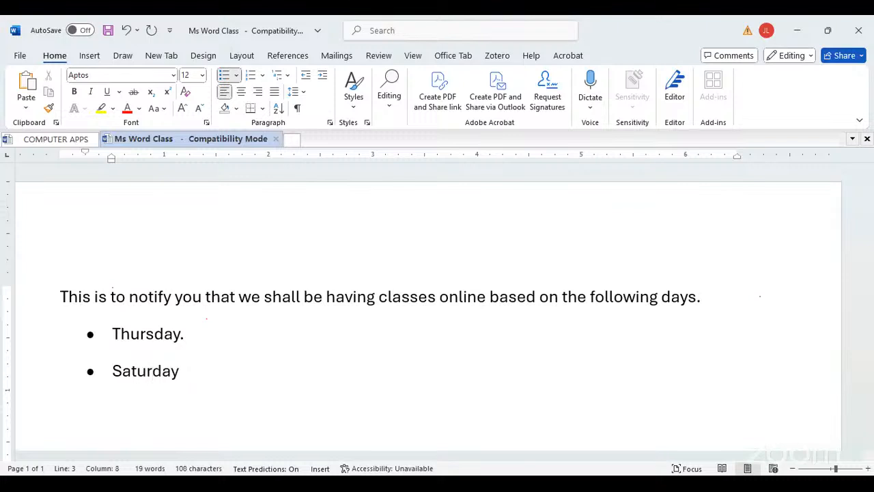
key(Return)
text(sunday)
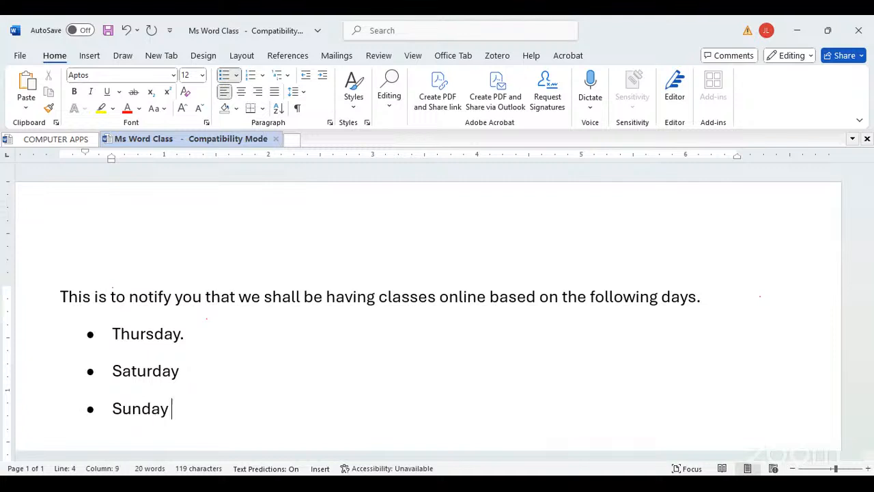
key(Return)
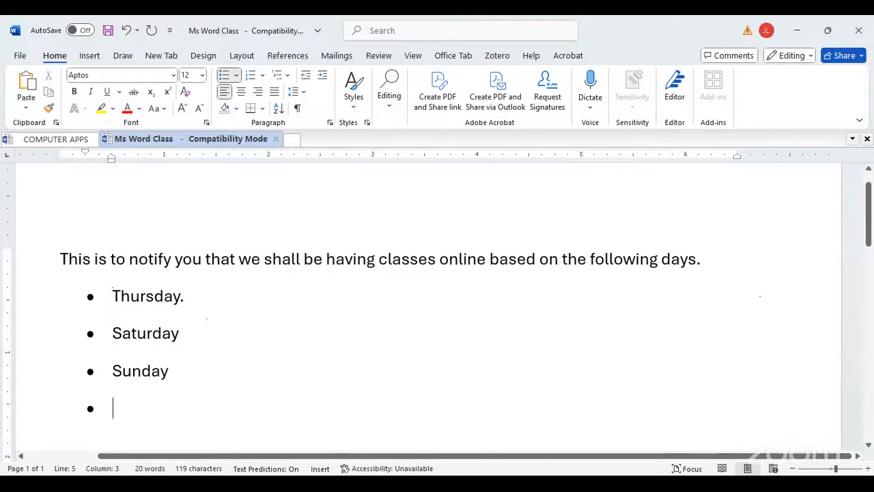
key(Return)
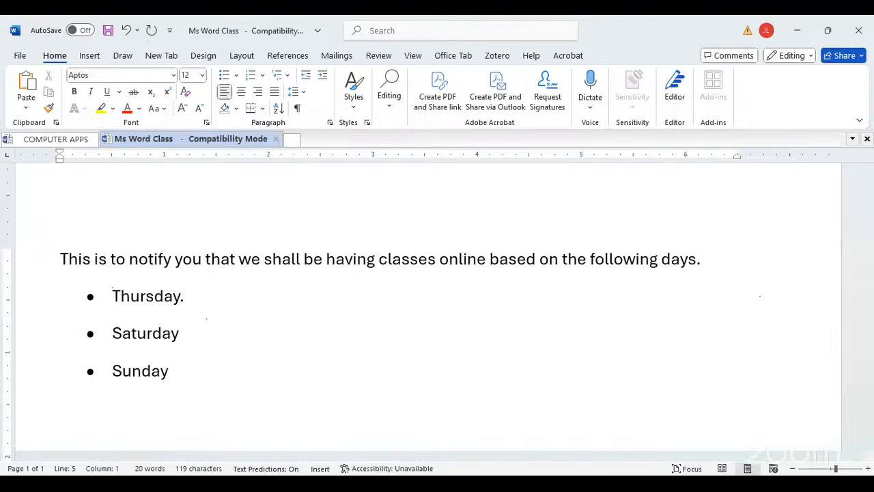
Begin a new sentence below the bulleted days with "We shall be having classes at"
text(we shakl)
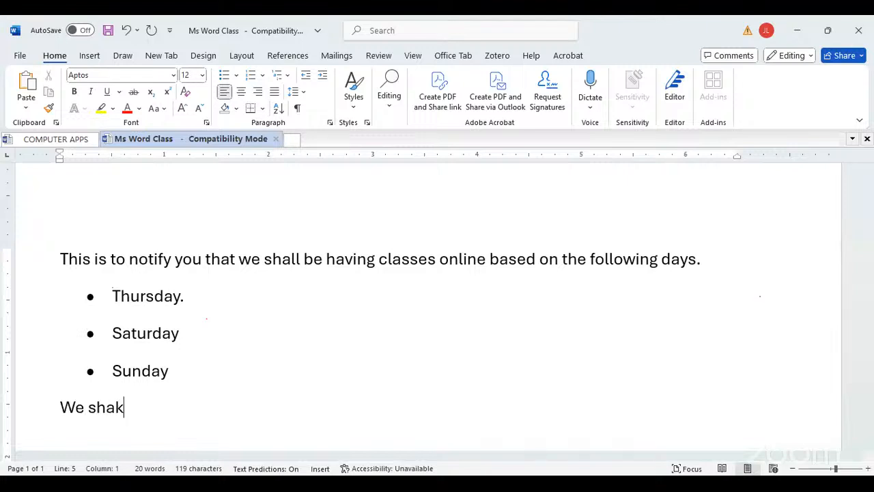
key(BackSpace)
key(BackSpace)
text(k)
text(l)
key(BackSpace)
key(BackSpace)
text(ll be having )
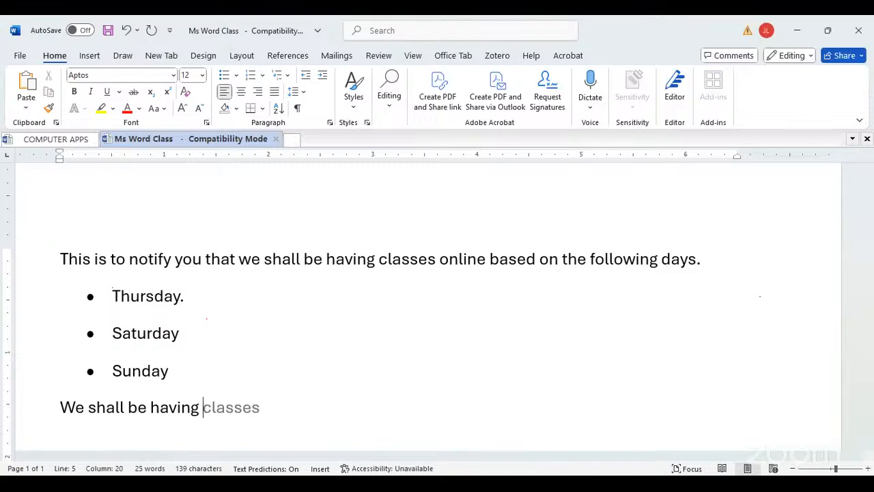
text(classes at )
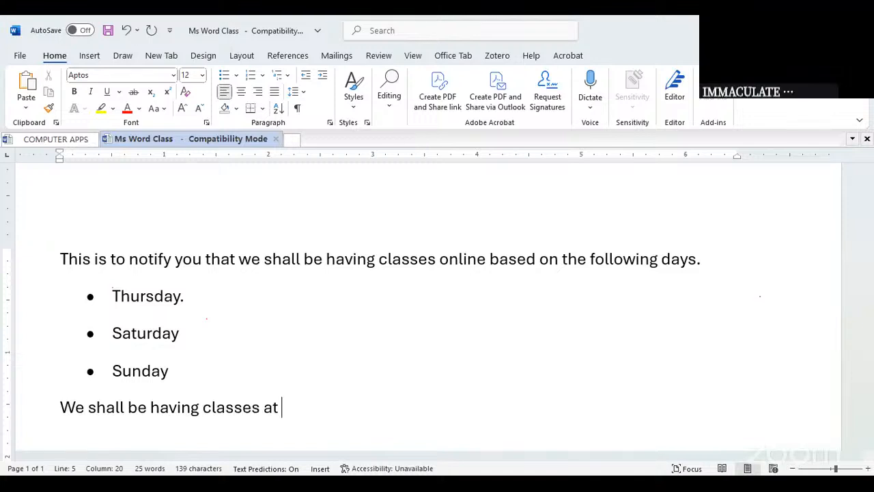
Complete the second sentence with "the designated time:" and start a new line below it
text(the )
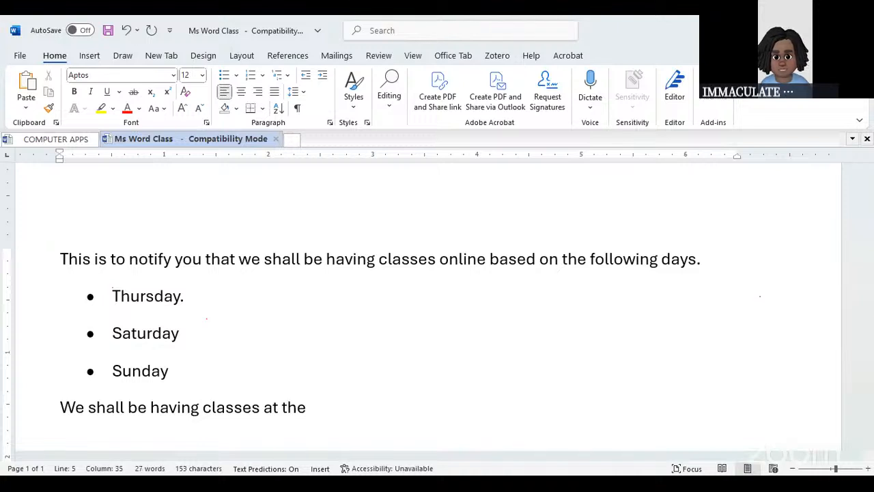
text(the)
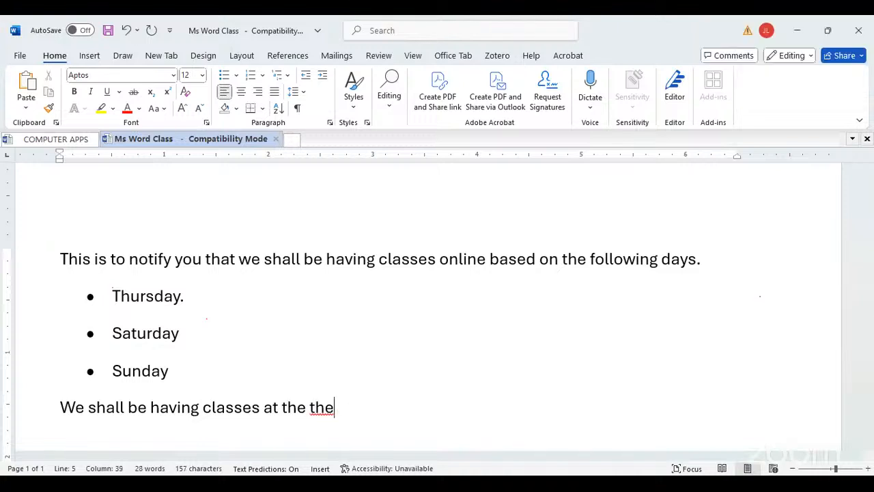
key(BackSpace)
key(BackSpace)
key(BackSpace)
text(design)
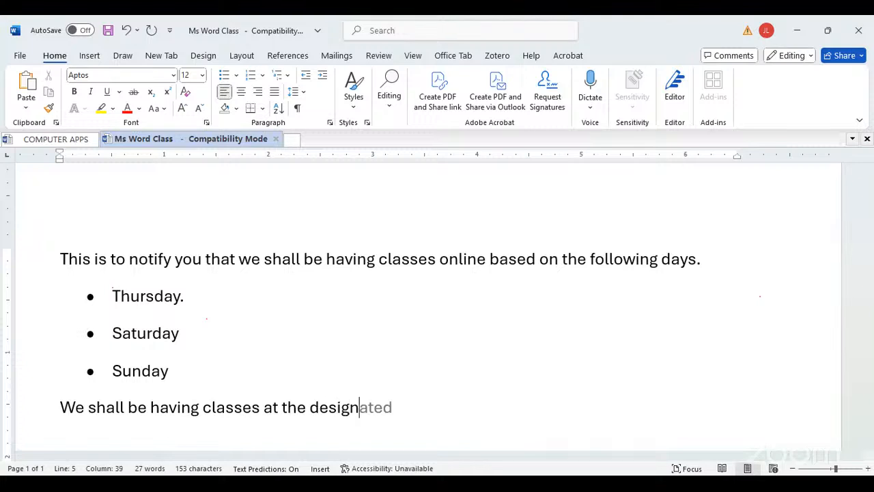
text(ated time:)
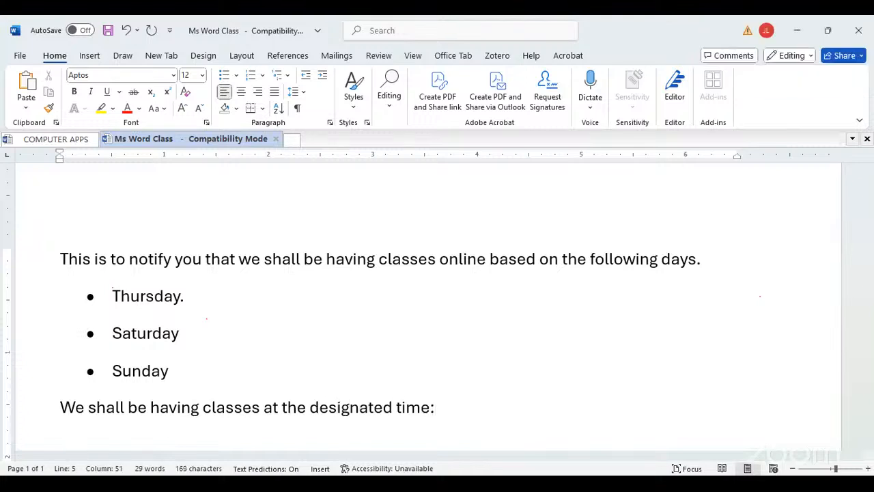
key(Return)
Add an empty bulleted item below Sunday and remove it again, leaving no blank line before the second sentence
click(264, 76)
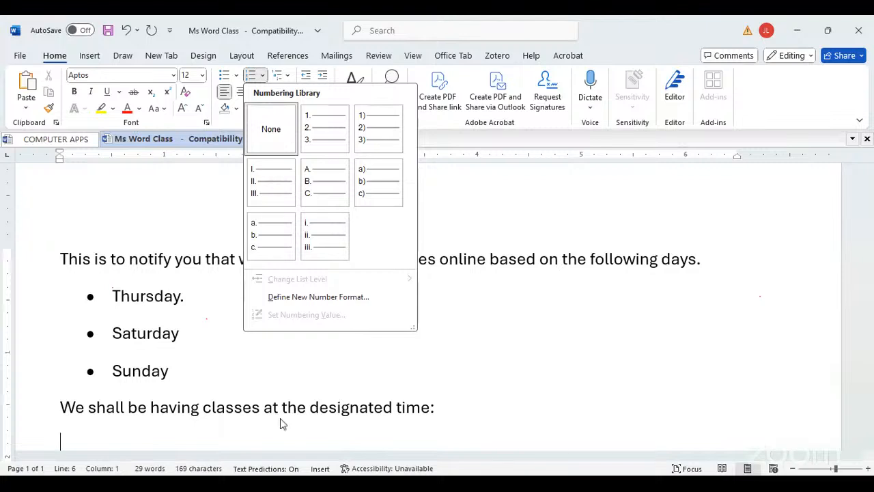
click(594, 355)
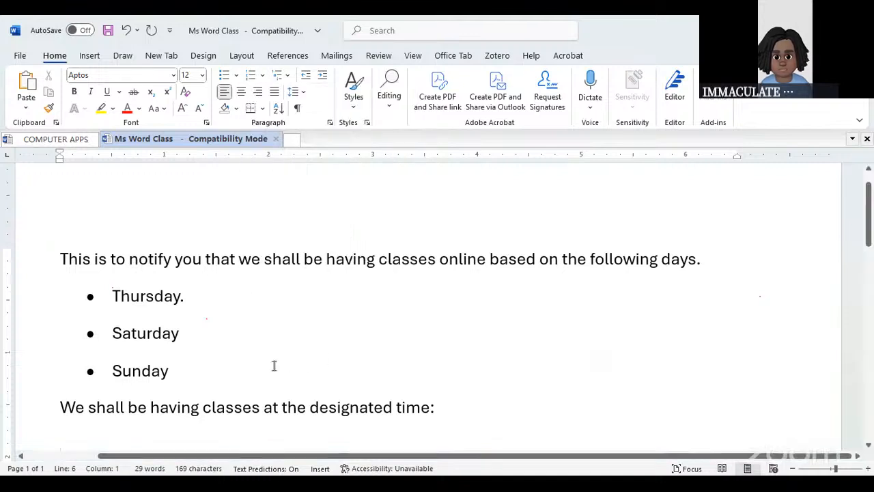
click(178, 371)
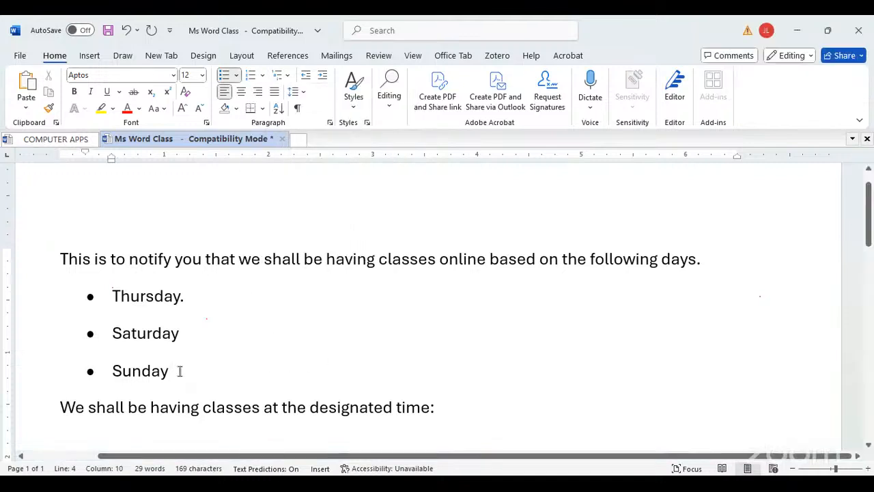
key(Return)
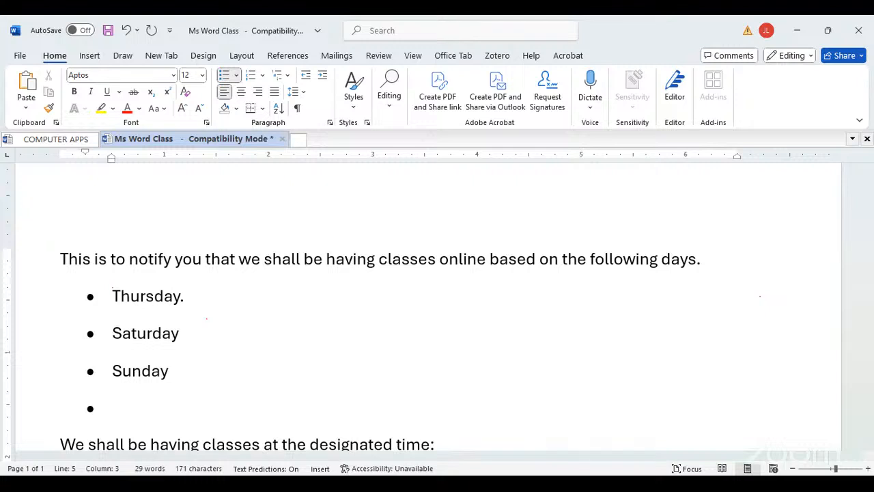
key(BackSpace)
key(BackSpace)
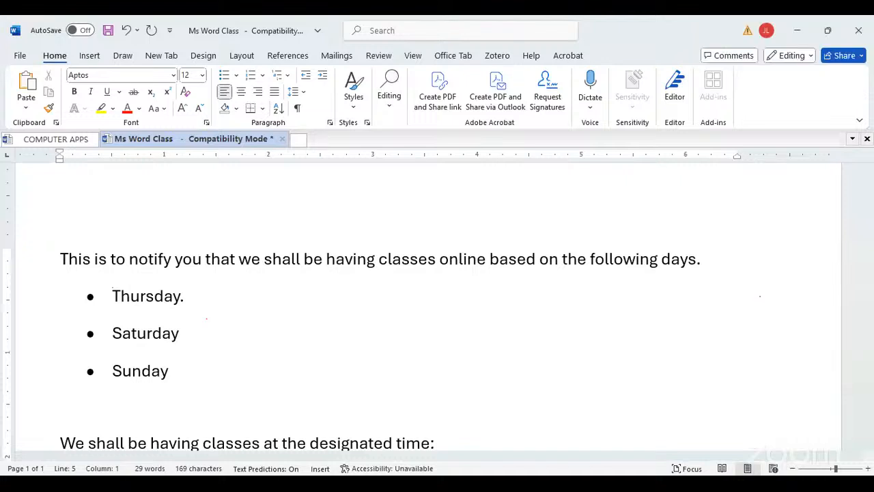
key(Delete)
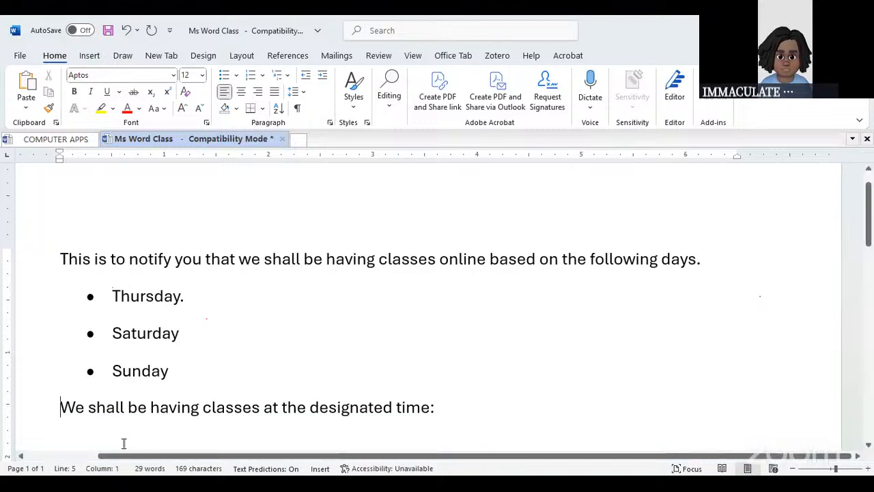
Start a numbered list with lowercase Roman numerals below the "designated time:" sentence and enter "8-9Pm" as its first item
scroll(153, 433, down, 3)
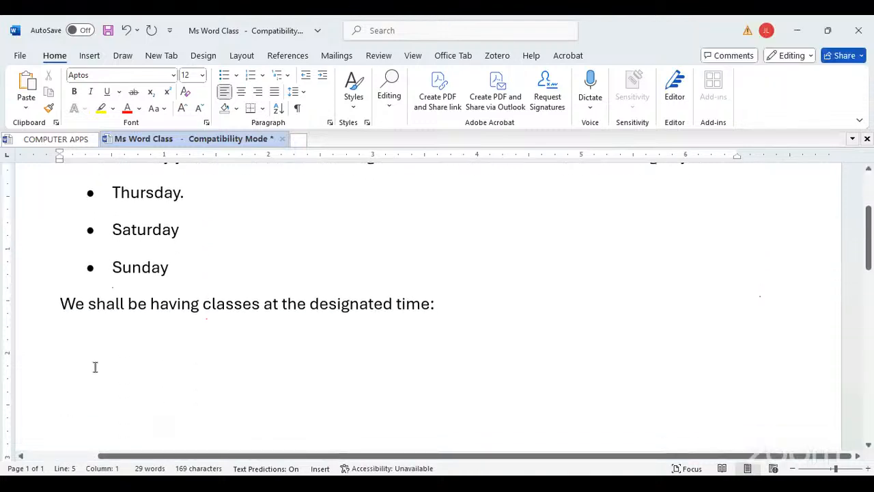
click(263, 75)
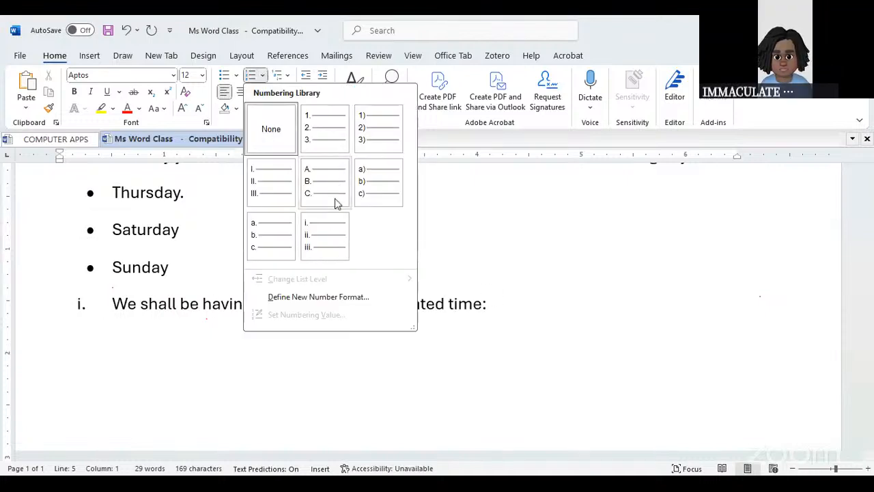
click(442, 306)
key(Return)
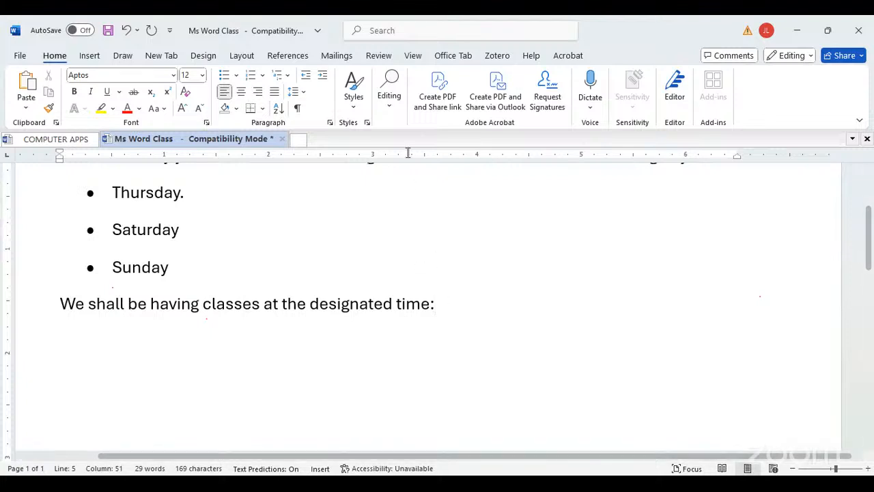
click(263, 75)
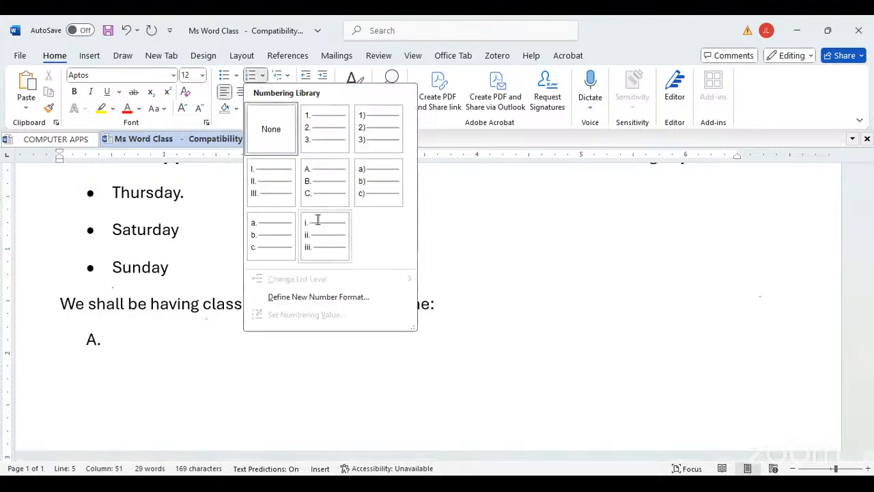
click(322, 234)
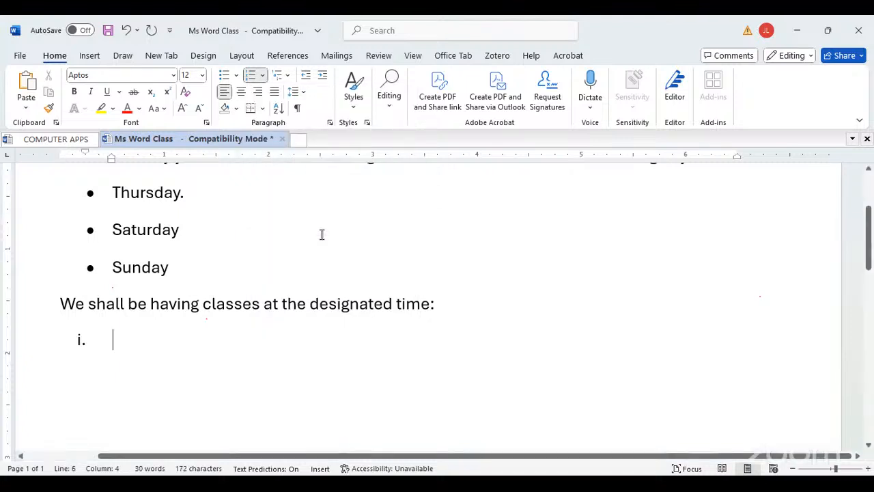
text(8-9)
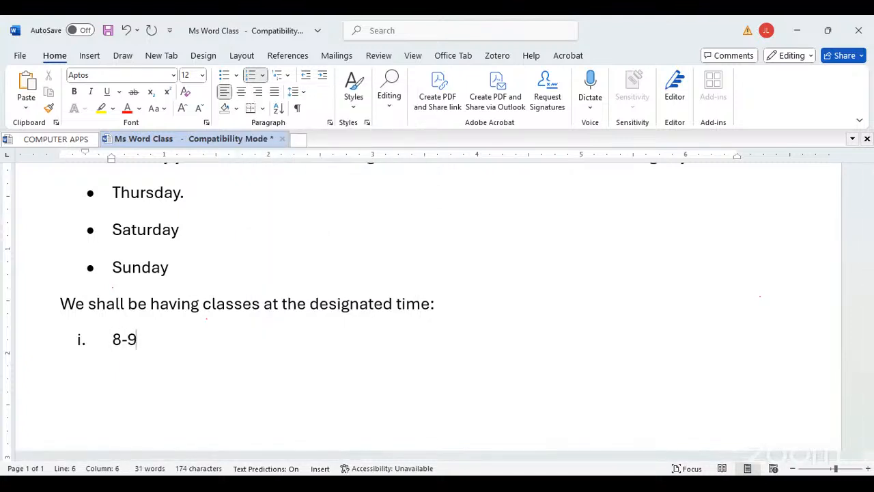
text(Pm)
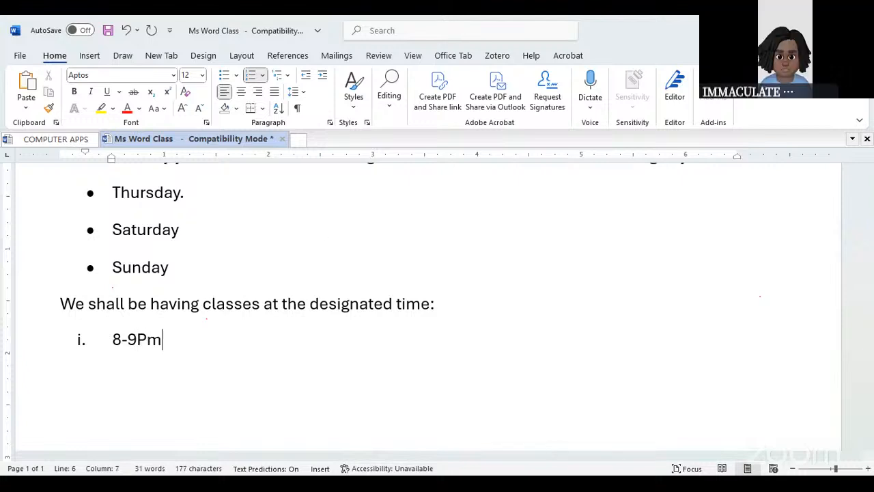
Add "9-10 am" and "2-4pm" as further numbered items and end the list with a plain paragraph
key(Return)
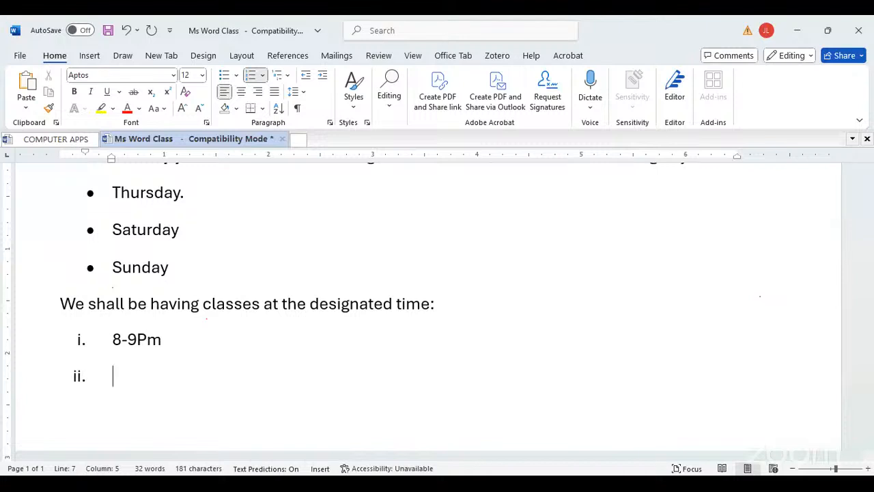
text(9-)
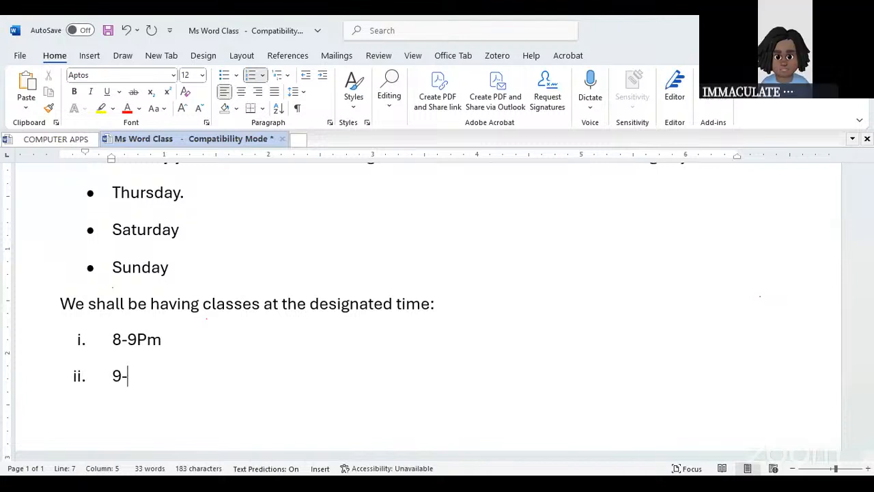
text(10 am)
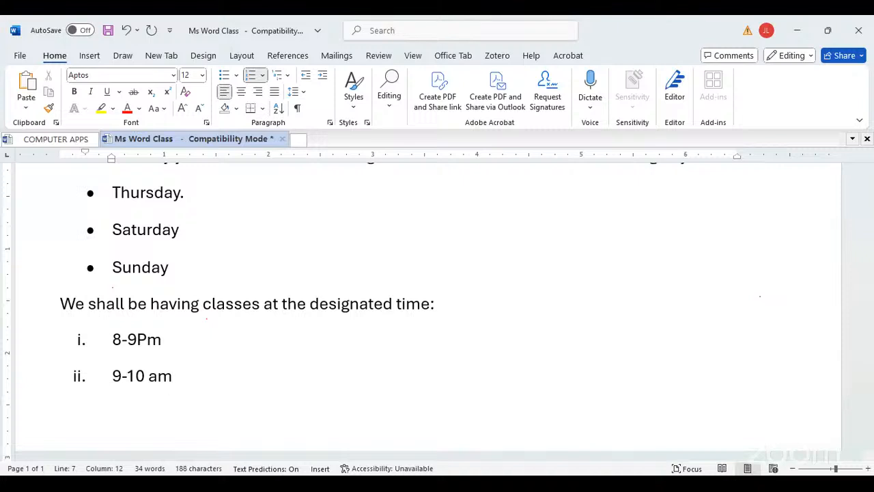
key(Return)
text(2-4p)
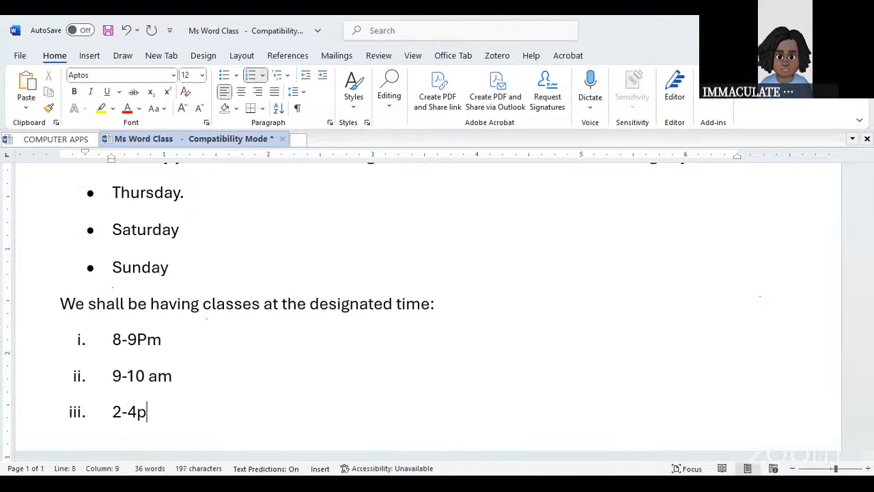
text(m)
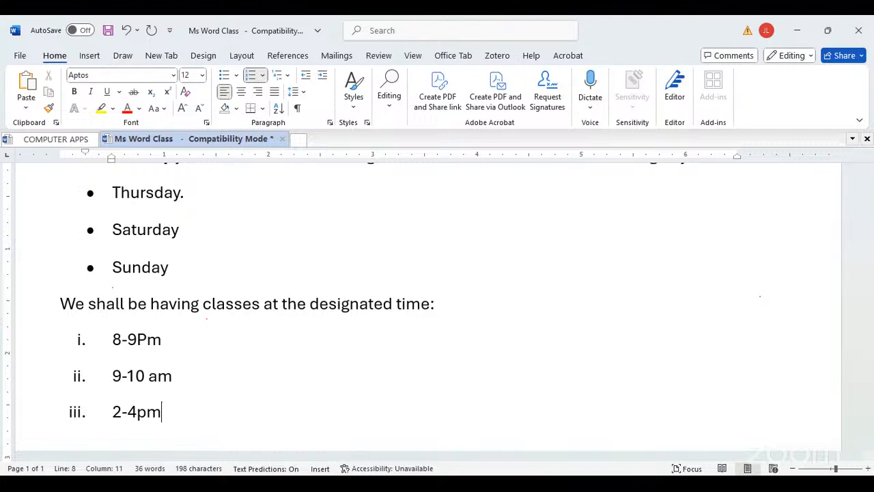
key(Return)
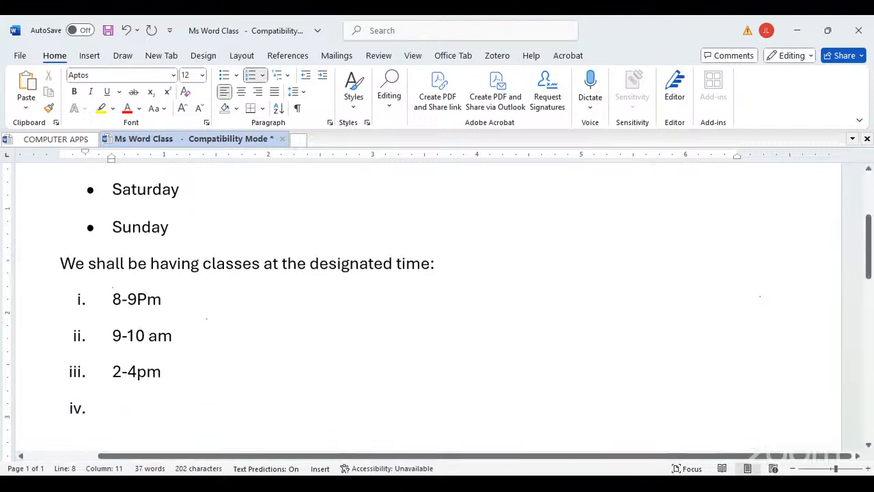
key(Return)
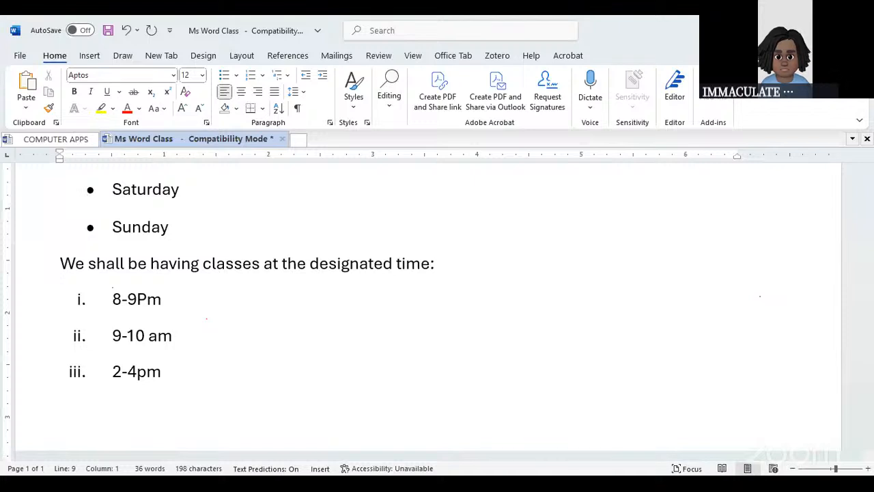
Generate sample paragraphs below the numbered times with the =rand() function
text(=)
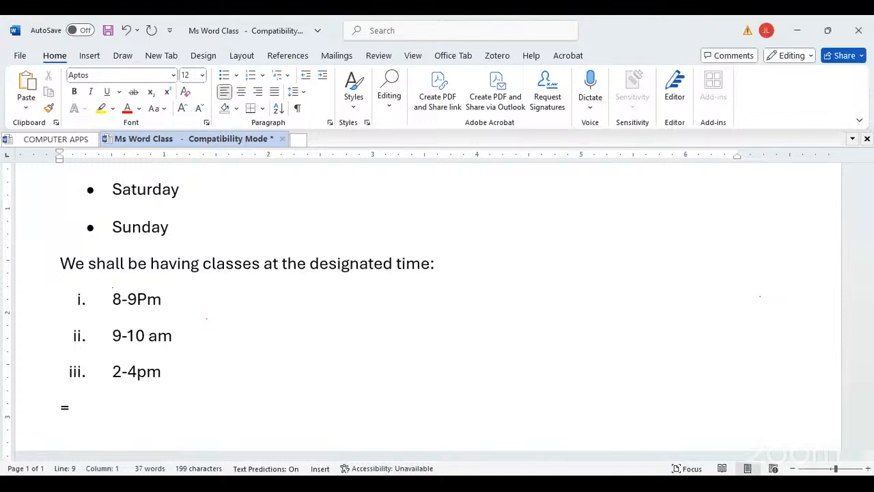
key(BackSpace)
text(=rand)
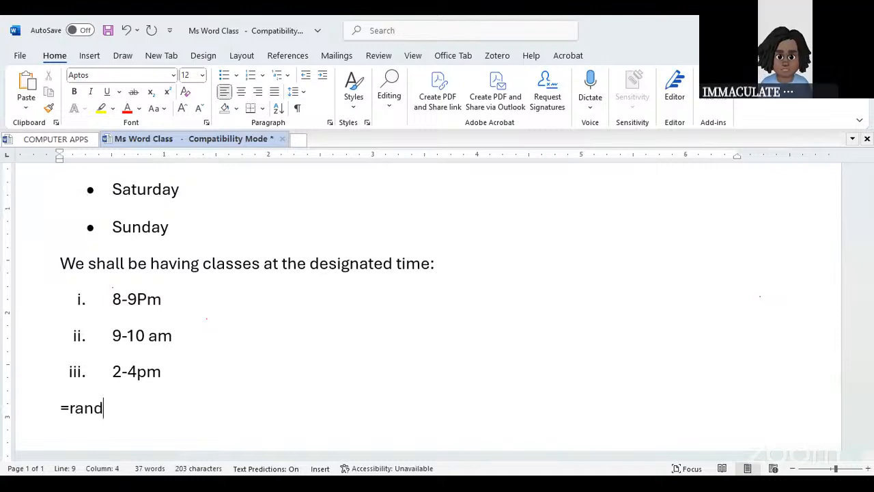
text(())
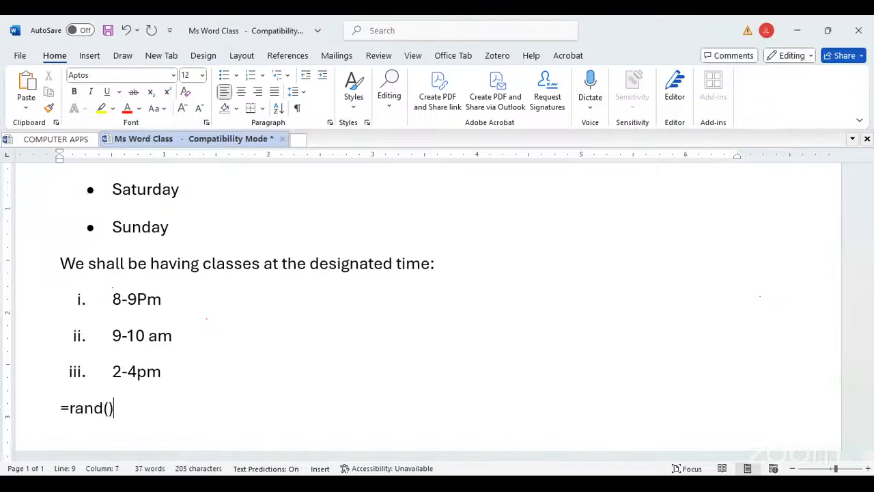
key(Return)
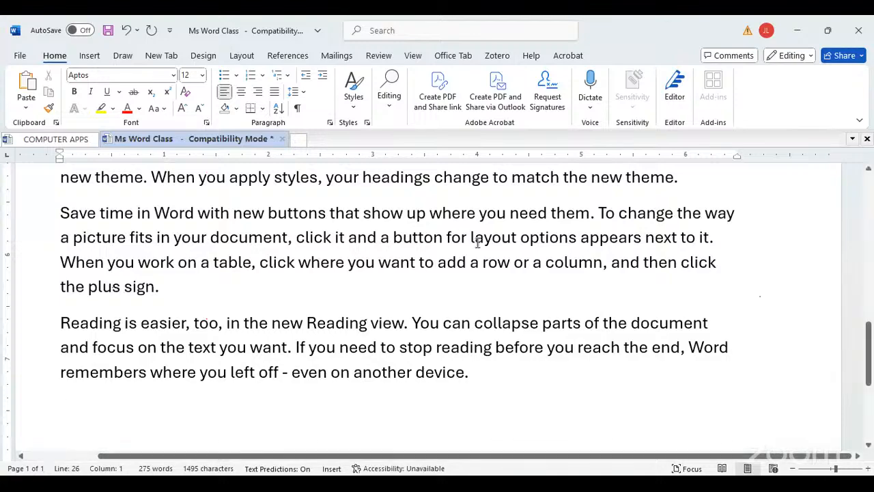
Select the first line of the paragraph starting with "Video" and its second line, one at a time, and clear the selection
scroll(479, 239, up, 3)
scroll(490, 303, up, 3)
scroll(497, 311, down, 2)
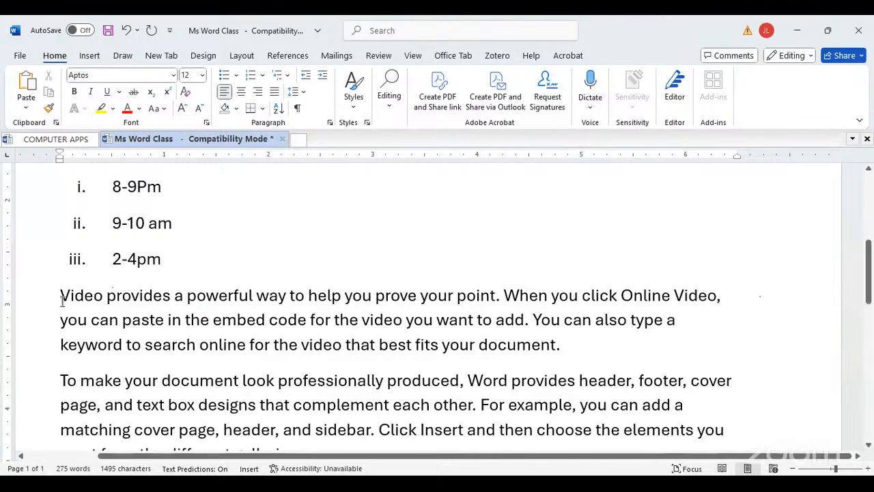
click(21, 301)
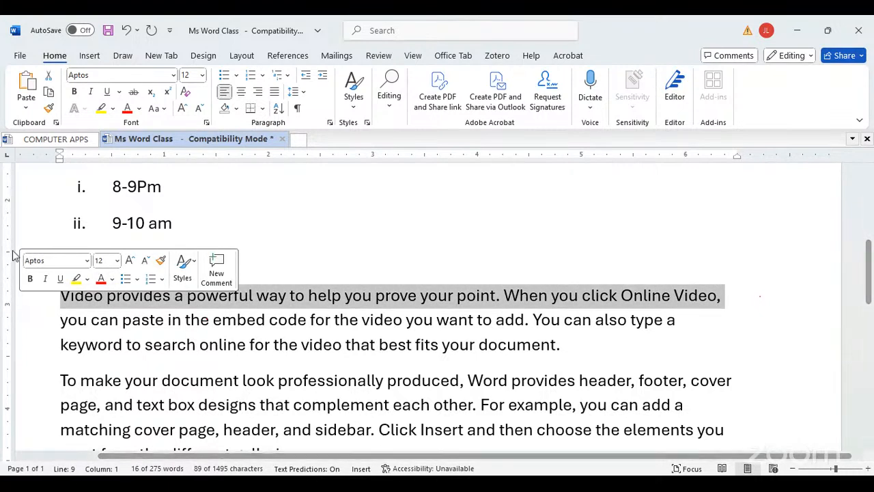
click(20, 320)
click(352, 319)
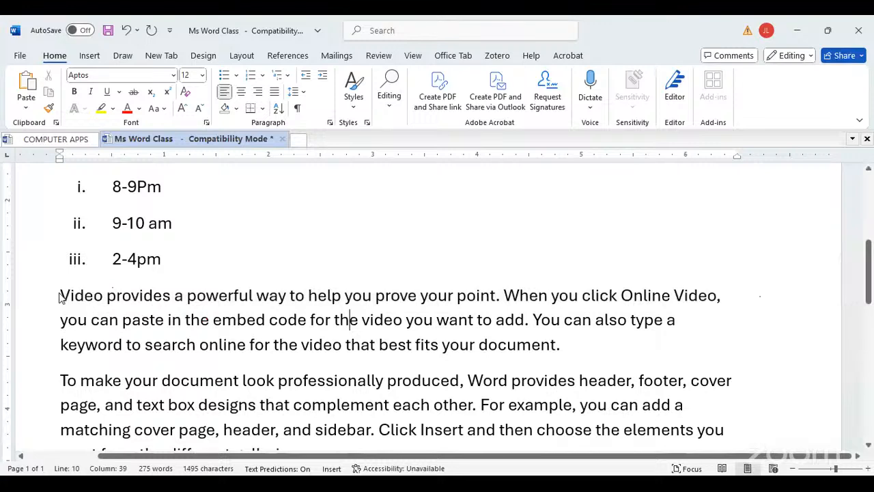
Select all the sample paragraphs from "Video provides" through "even on another device." and clear the selection
drag(59, 295, 467, 354)
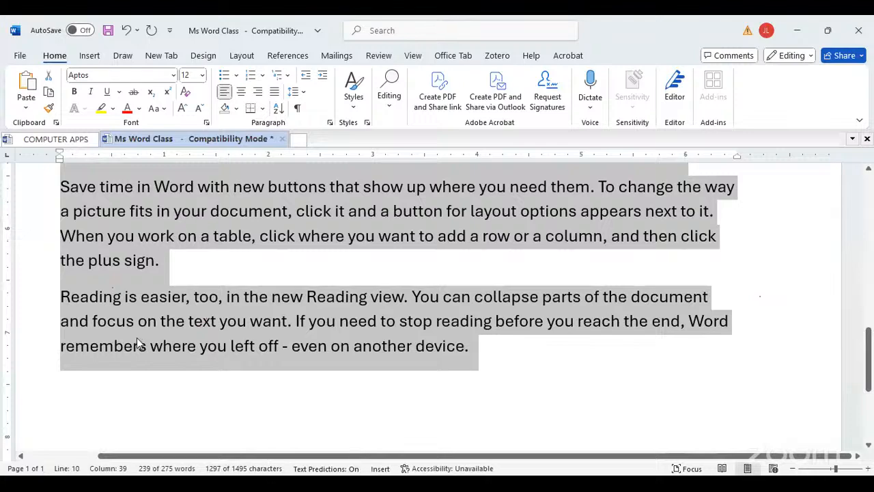
scroll(136, 338, up, 3)
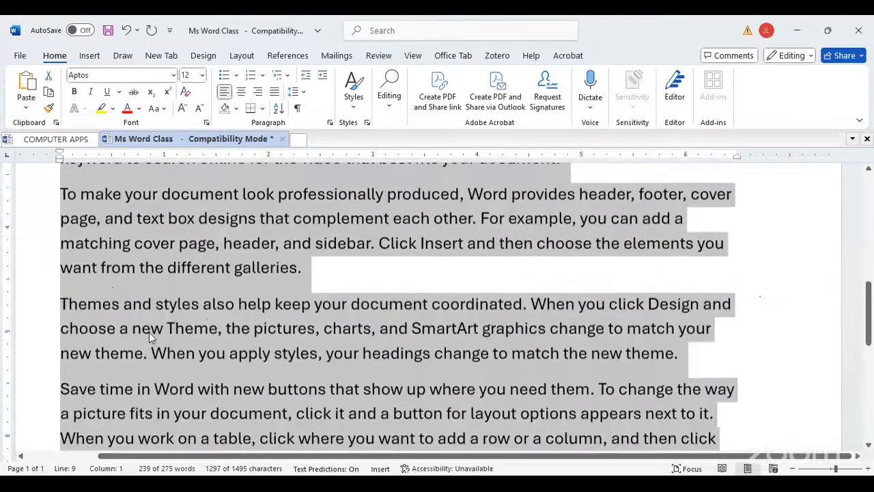
click(153, 309)
scroll(171, 311, up, 3)
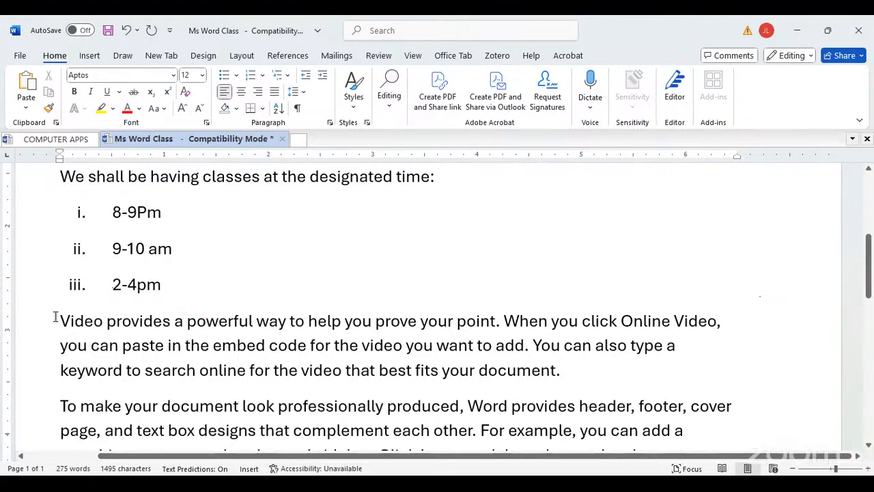
From the start of the first sample paragraph, select the letter "V" and the whole word "Video", clearing each selection
click(56, 318)
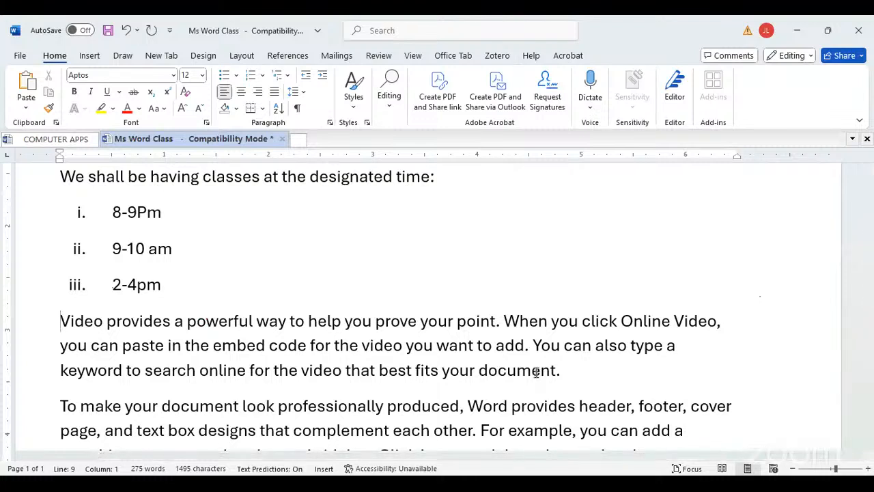
key(ctrl+Right)
key(Left)
key(Home)
key(shift+Right)
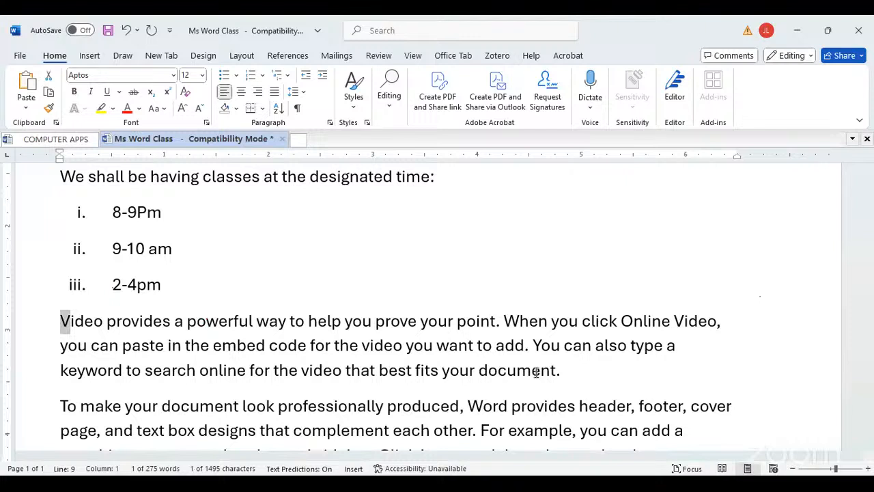
key(Left)
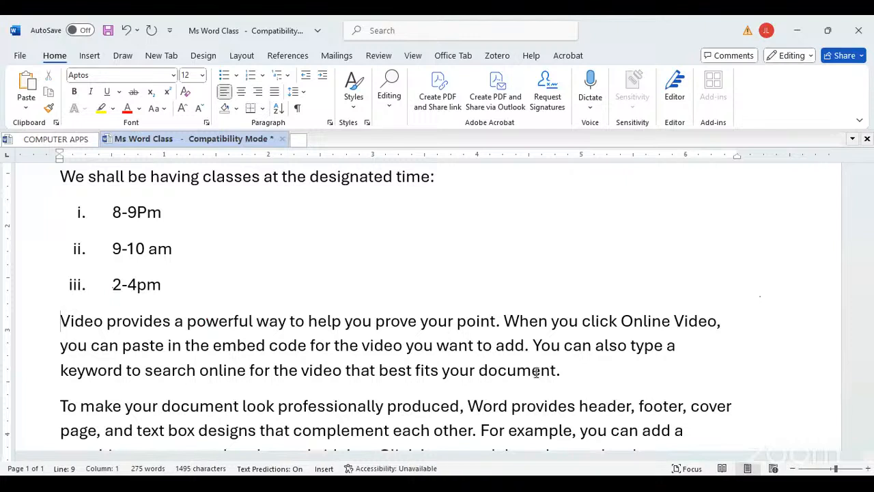
key(ctrl+shift+Right)
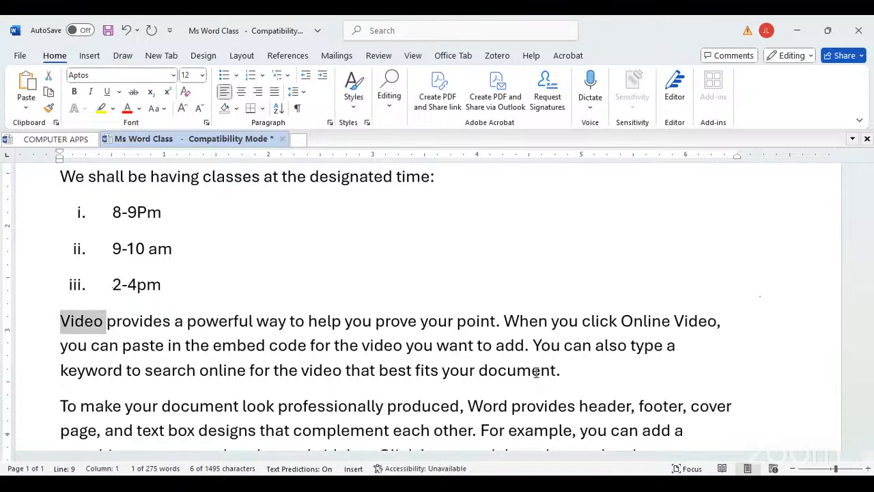
key(Left)
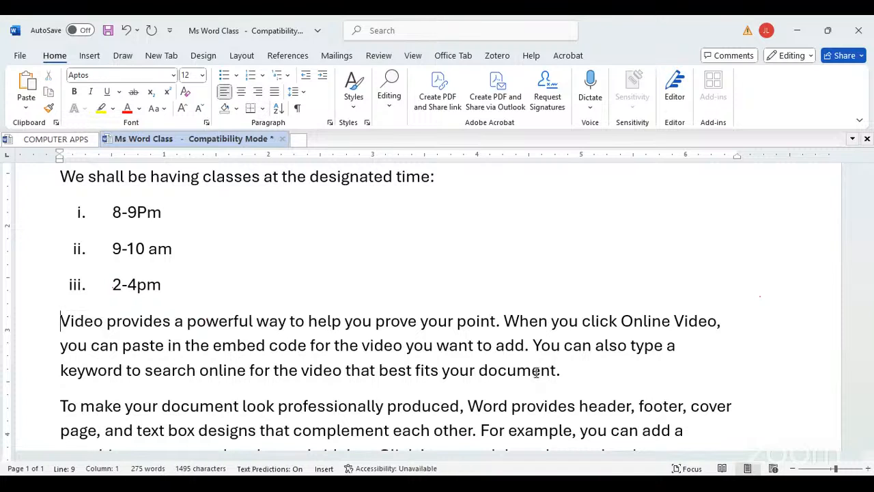
Extend a selection word by word from "Video" through "When you click" in the first sample paragraph, and clear the selection
key(ctrl+shift+Right)
key(ctrl+shift+Right)
key(ctrl+shift+Right)
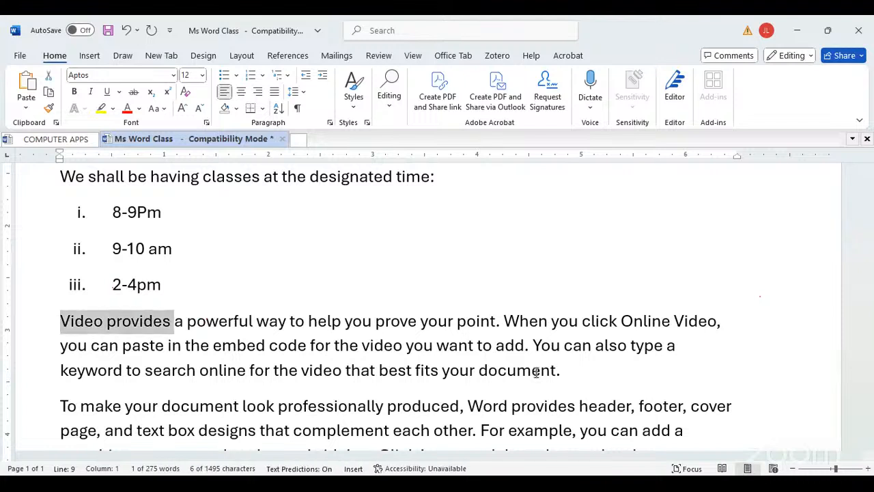
key(ctrl+shift+Right)
key(ctrl+shift+Right)
key(ctrl+shift+Right)
key(ctrl+shift+Right)
key(ctrl+shift+Right)
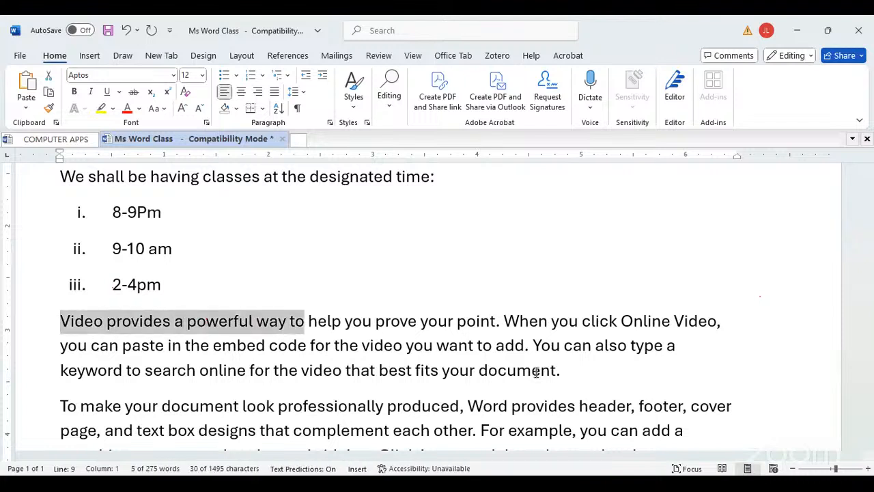
key(ctrl+shift+Right)
key(ctrl+shift+Right)
key(ctrl+shift+Right)
key(ctrl+shift+Right)
key(ctrl+shift+Right)
key(ctrl+shift+Right)
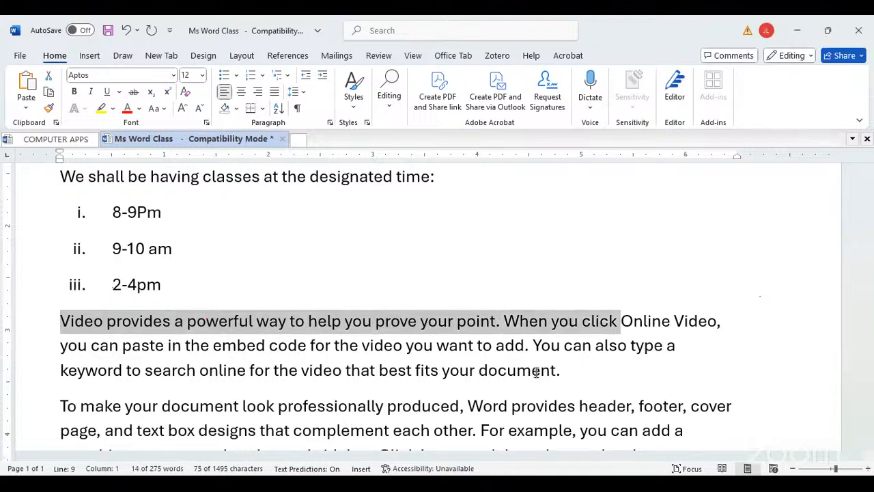
key(Left)
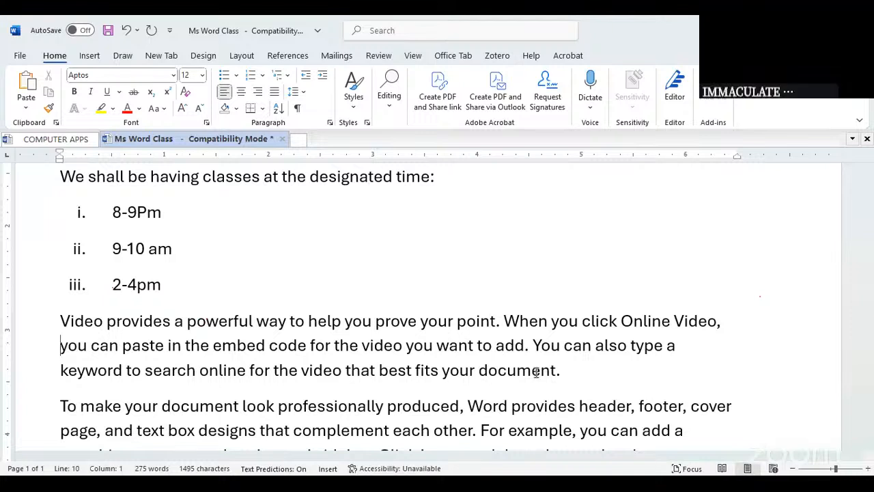
Select the first sample paragraph's second line and clear it, then extend a new selection from there line by line into the "Reading is easier" paragraph
key(shift+End)
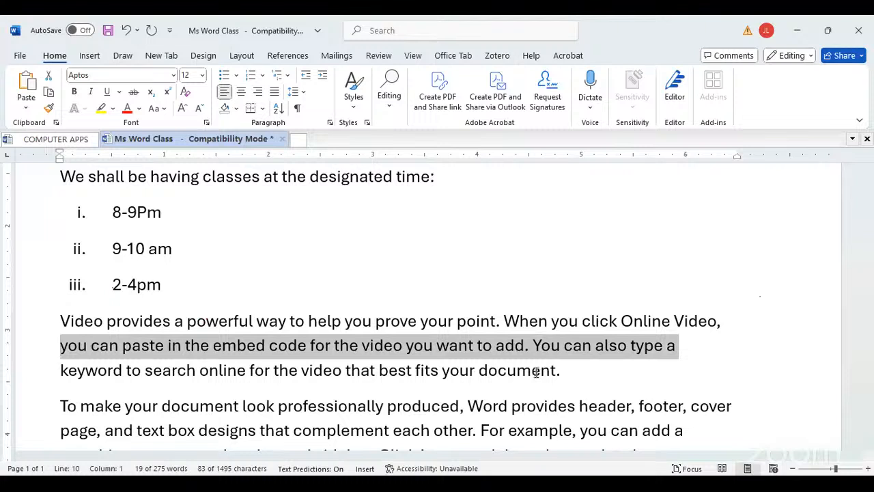
key(Left)
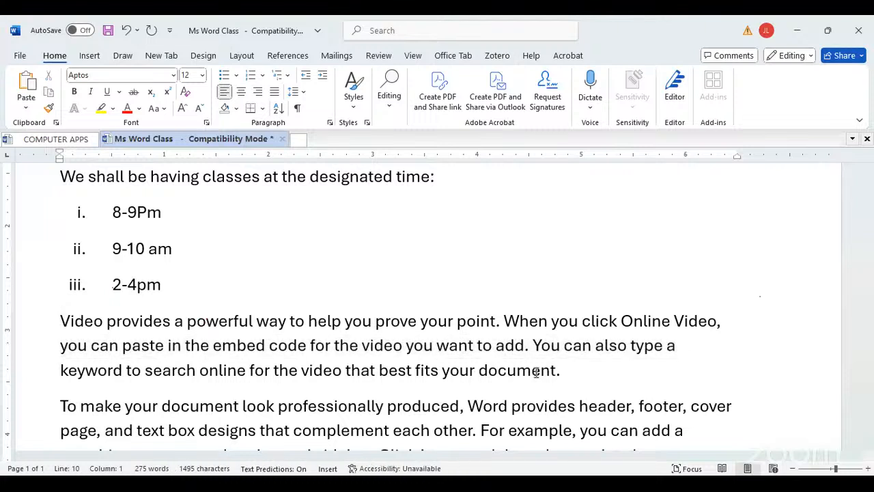
key(shift+End)
key(shift+Down)
key(shift+Down)
key(shift+Down)
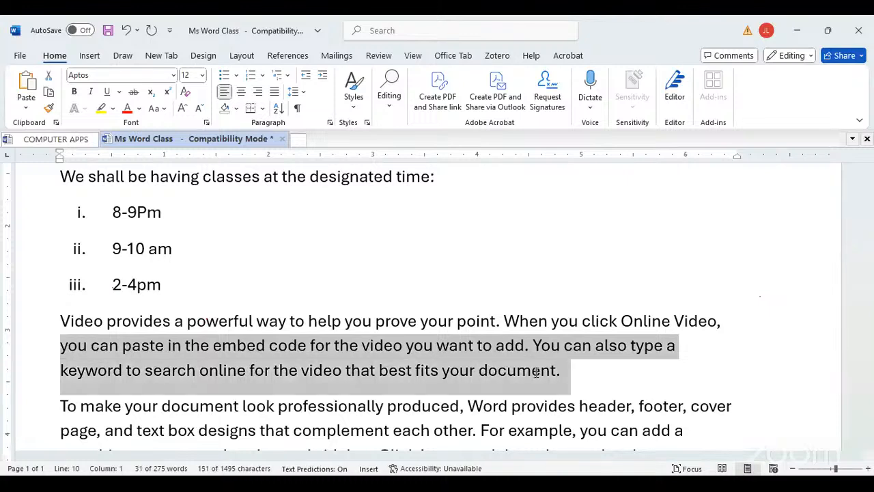
key(shift+Down)
key(shift+Down)
key(shift+Down)
key(shift+Down)
key(shift+Down)
key(shift+Down)
key(shift+Down)
key(shift+Down)
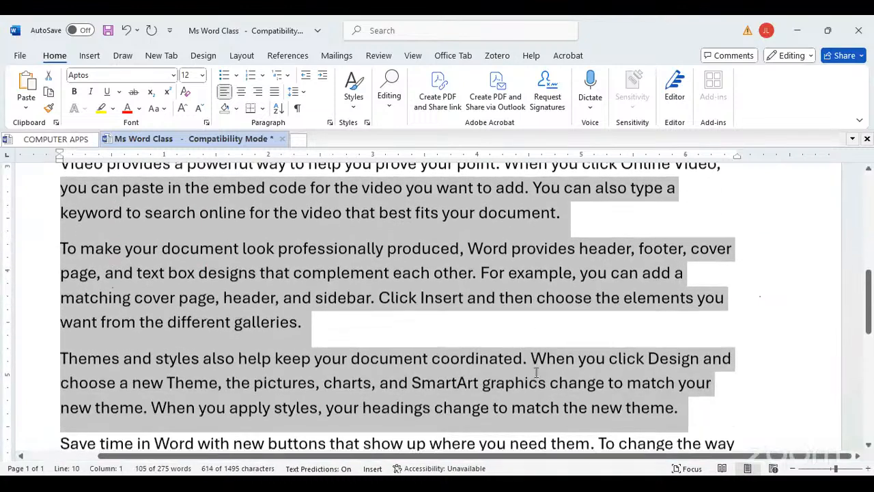
key(shift+Down)
key(shift+Down)
key(shift+Down)
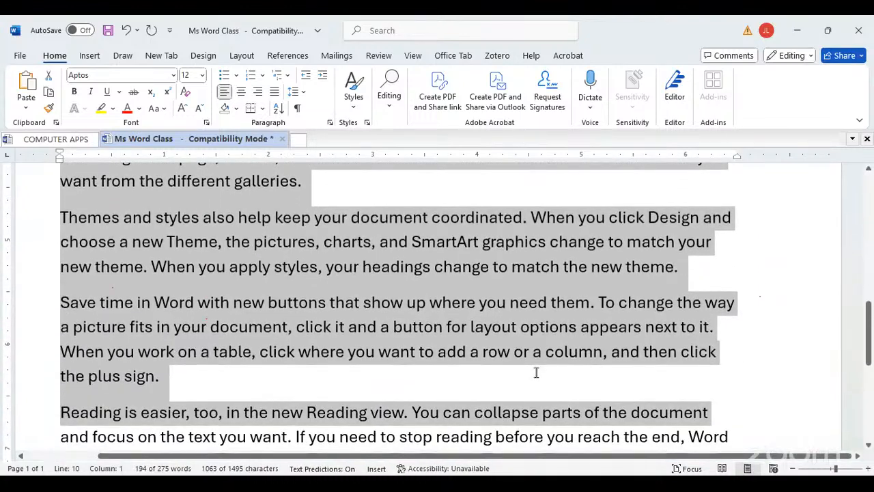
key(shift+Down)
Select the whole document, review the selection from the opening sentence to the last paragraph, and clear it
key(ctrl+a)
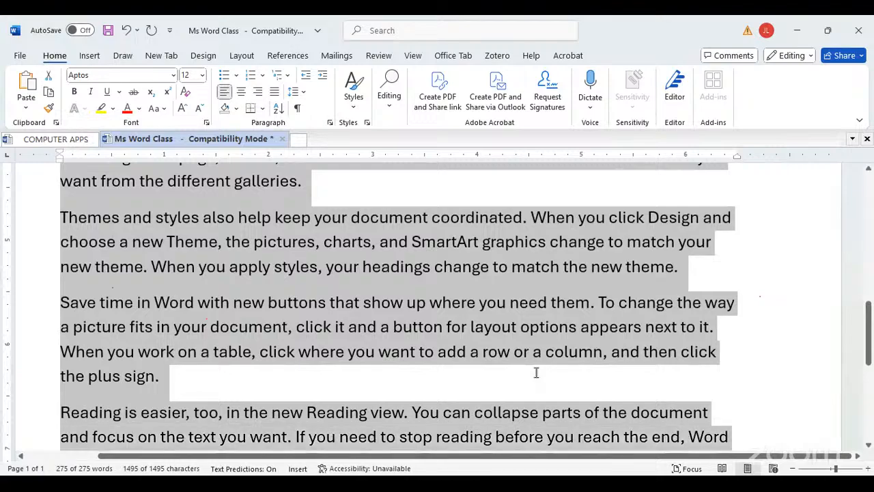
scroll(478, 355, up, 8)
scroll(383, 316, down, 5)
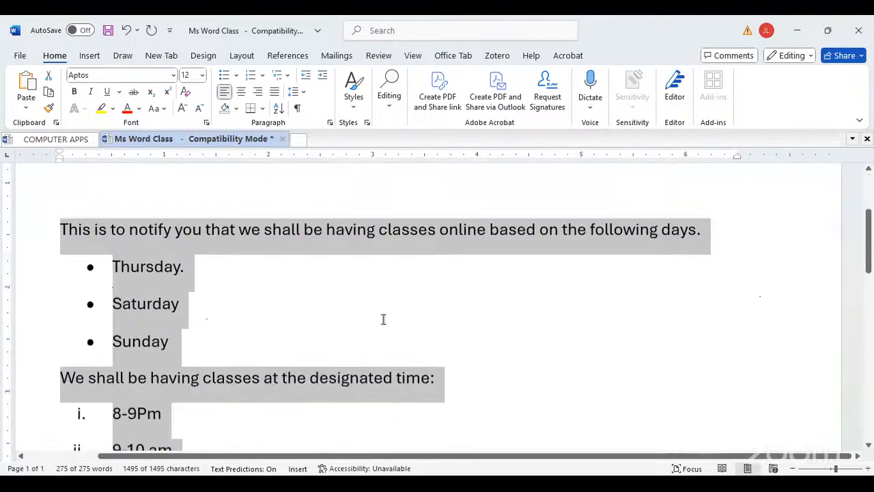
scroll(387, 321, down, 8)
scroll(384, 321, up, 6)
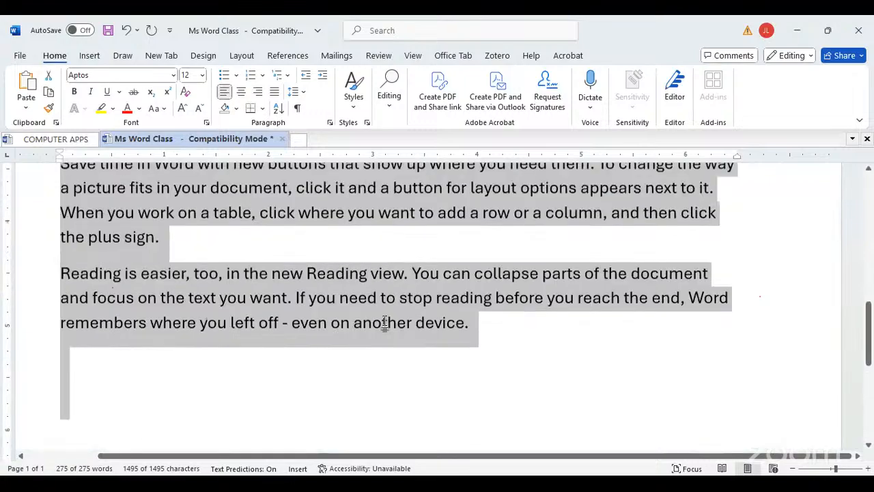
scroll(392, 330, up, 7)
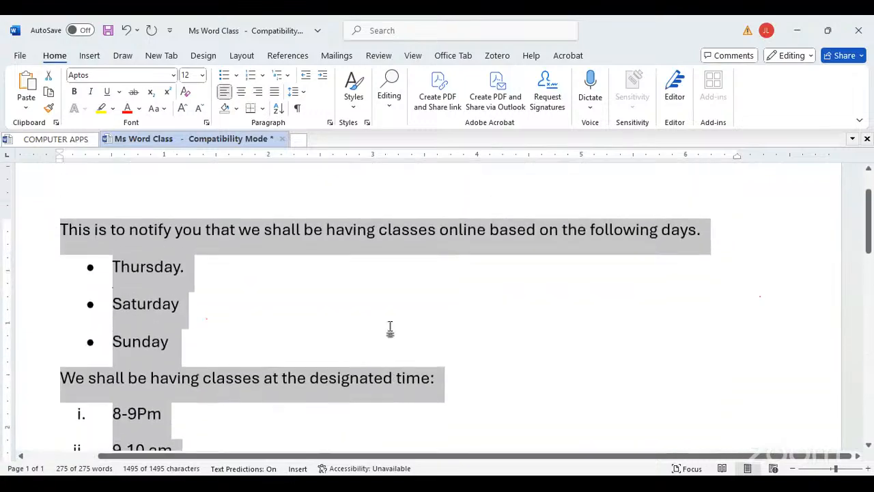
scroll(390, 330, down, 5)
click(308, 284)
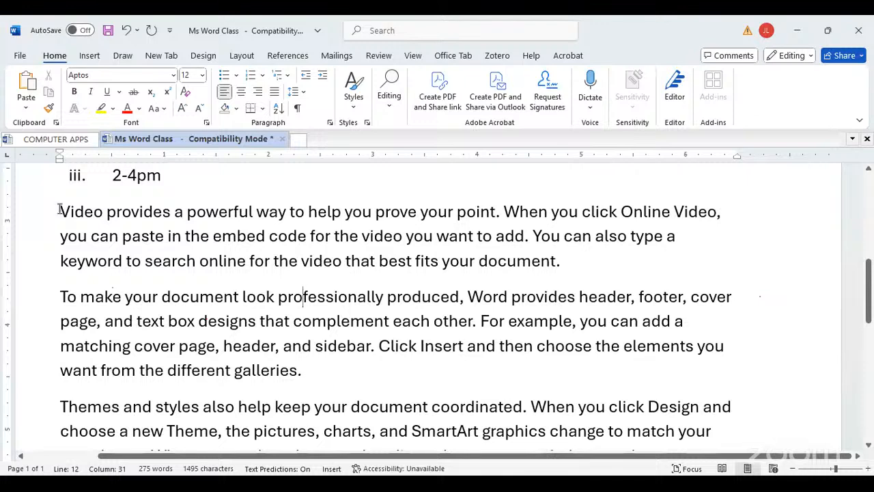
Set the font size of "Video provides" at the start of the first sample paragraph to 24
drag(59, 211, 171, 212)
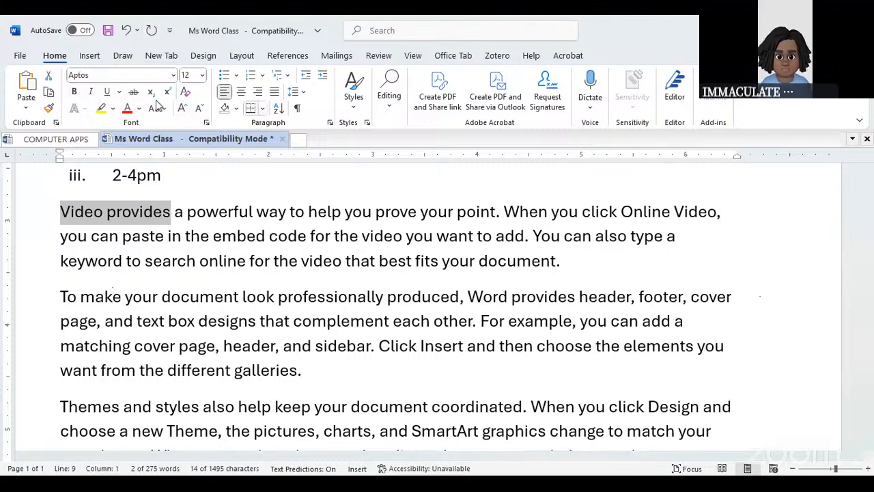
click(202, 75)
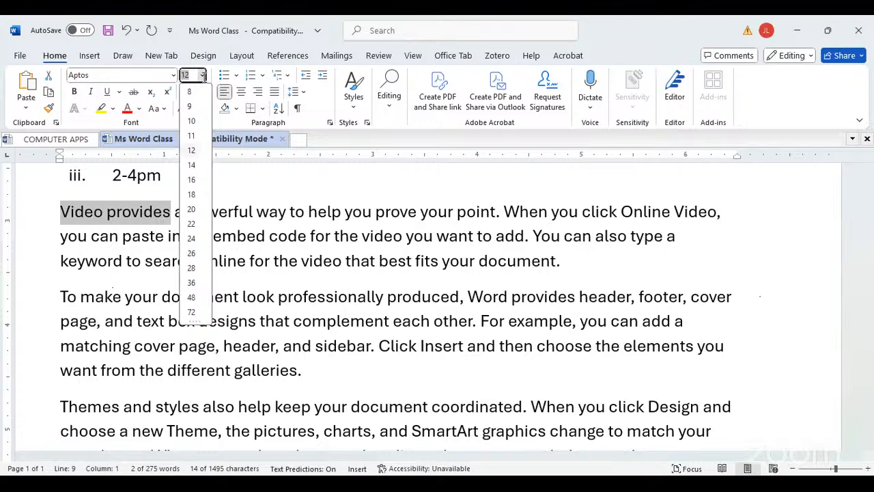
click(191, 238)
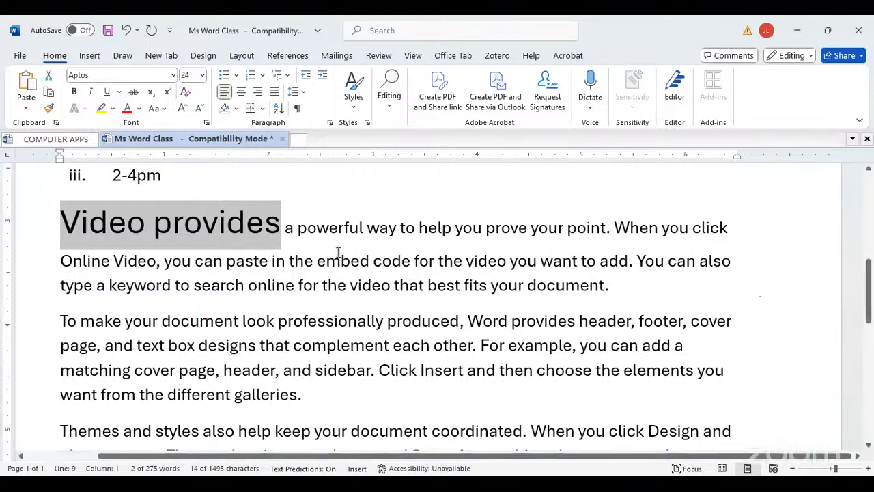
Set the font size of the words "the embed" in the first sample paragraph to 9.5
drag(300, 261, 369, 261)
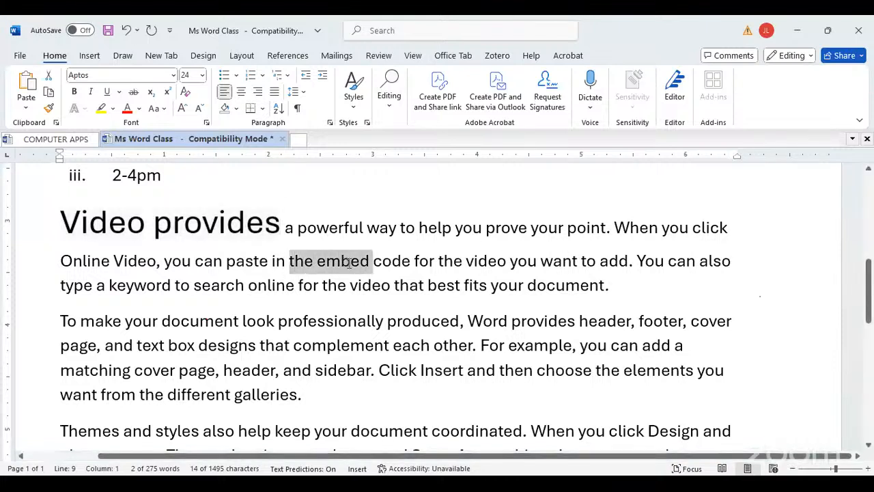
click(196, 75)
text(9)
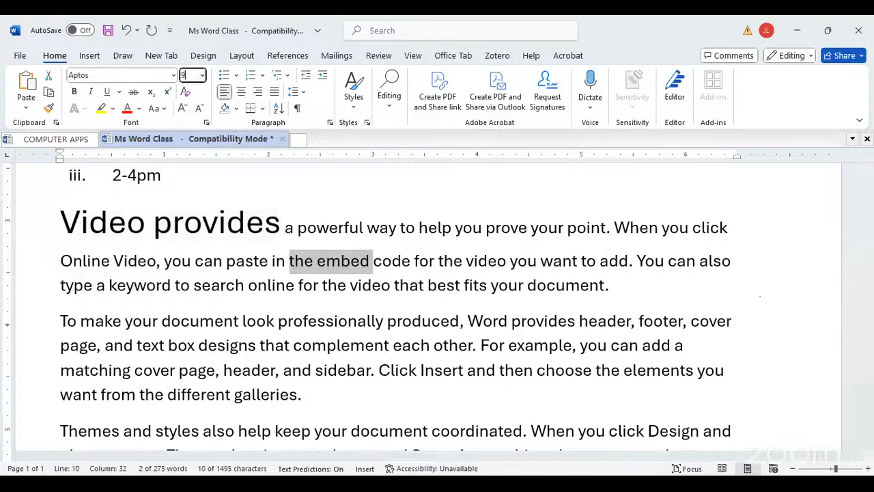
text(.5)
key(Return)
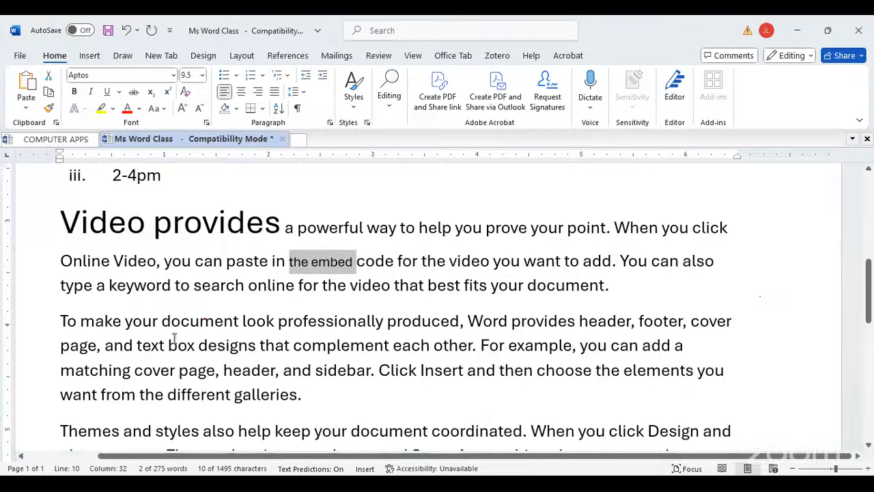
Set the font size of the word "document" in the second sample paragraph's first line to 7.5
drag(162, 323, 239, 322)
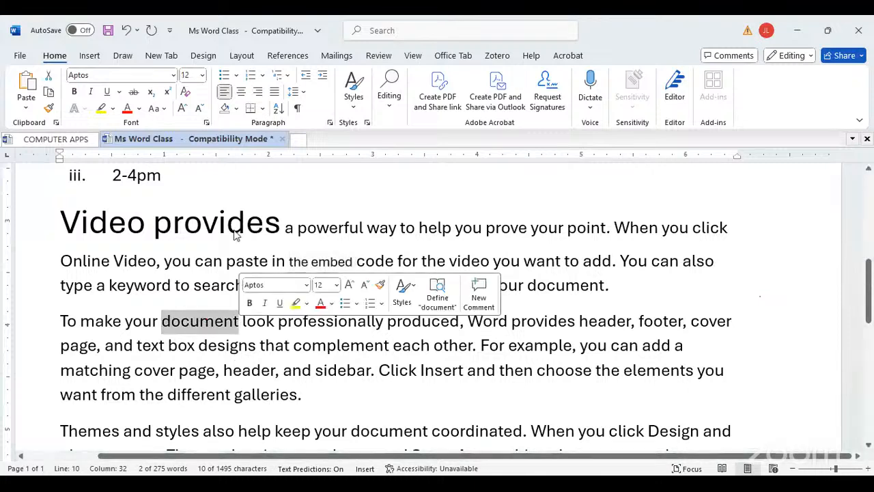
click(189, 76)
key(BackSpace)
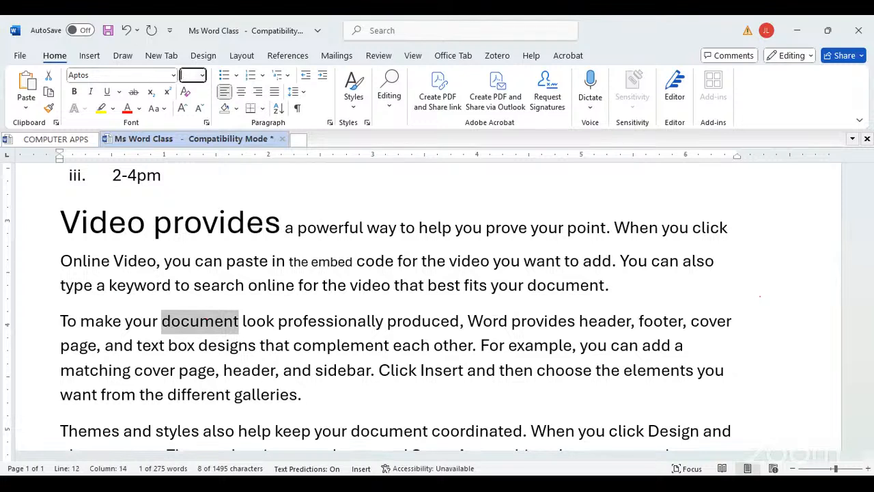
text(7.5)
key(Return)
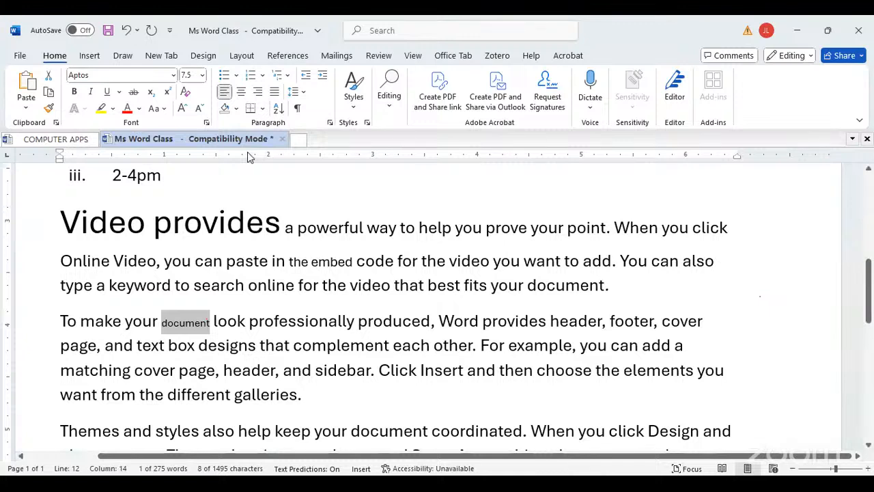
Reduce the font size of the selected word "document" to 4
click(202, 76)
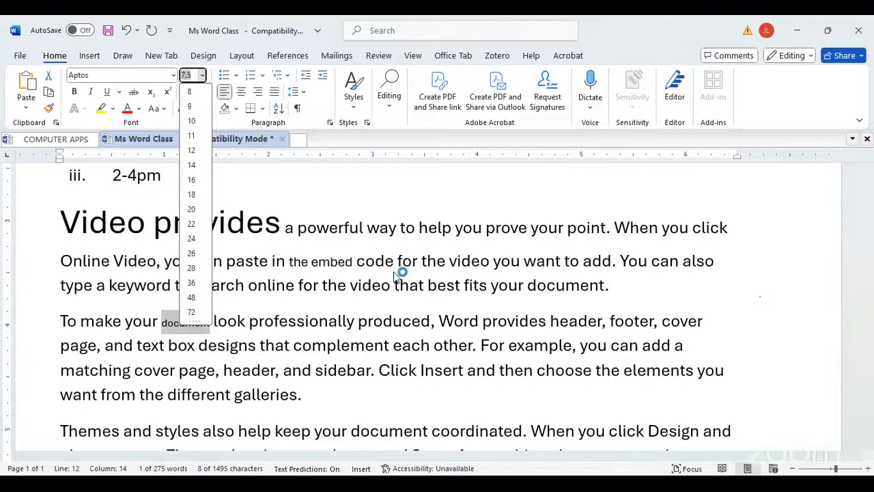
text(4)
key(Return)
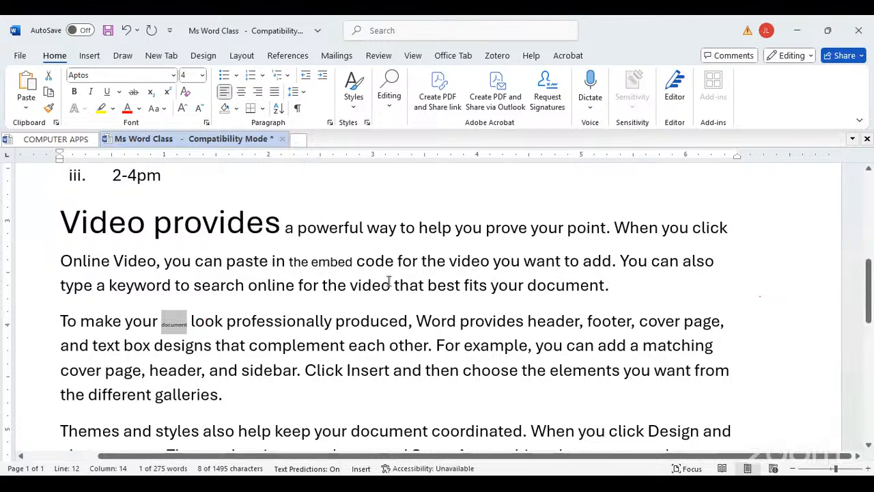
Change the font of the text from "Online Video" through "You can" in the first sample paragraph to Aptos Display
drag(60, 262, 684, 272)
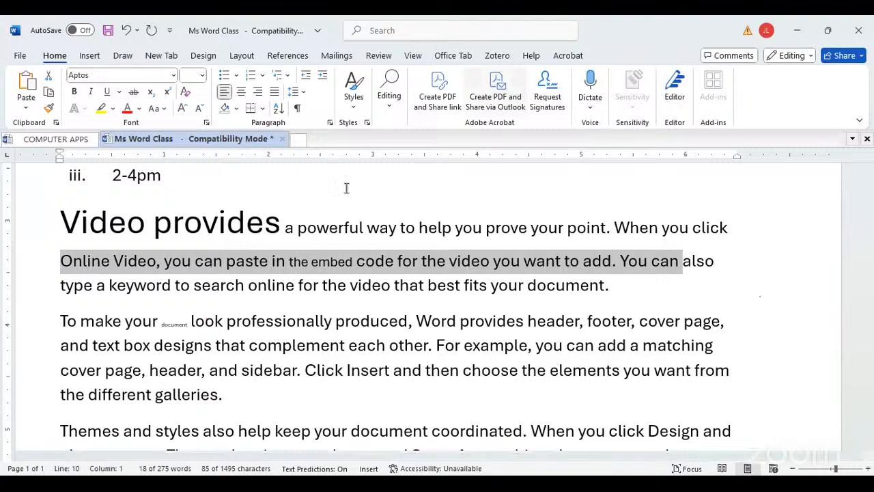
click(172, 75)
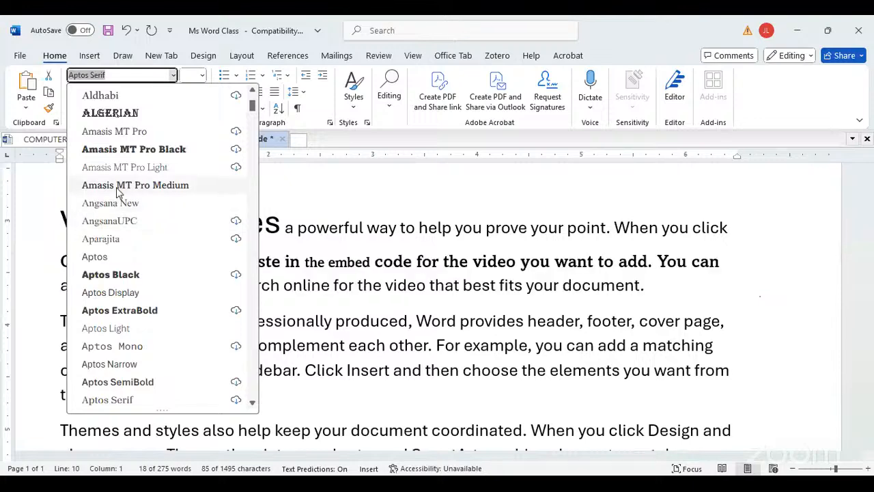
click(112, 292)
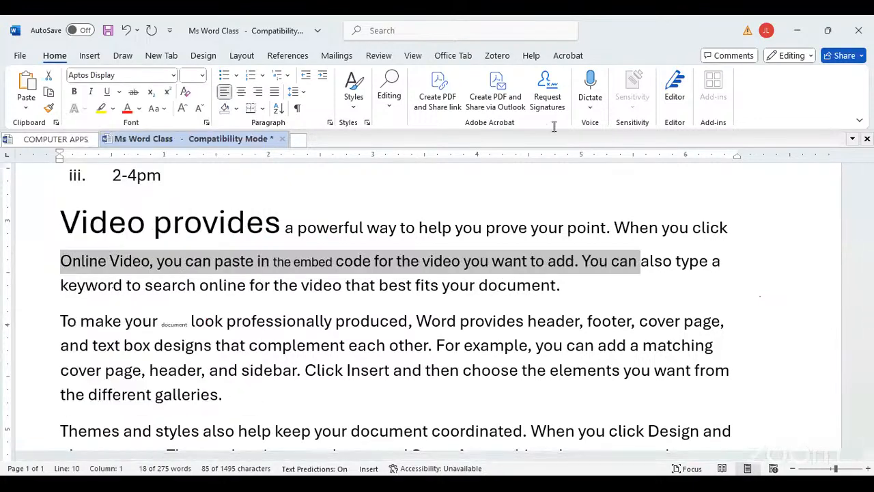
Change the font of the selected "Online Video" through "You can" text to Monotype Corsiva
click(573, 86)
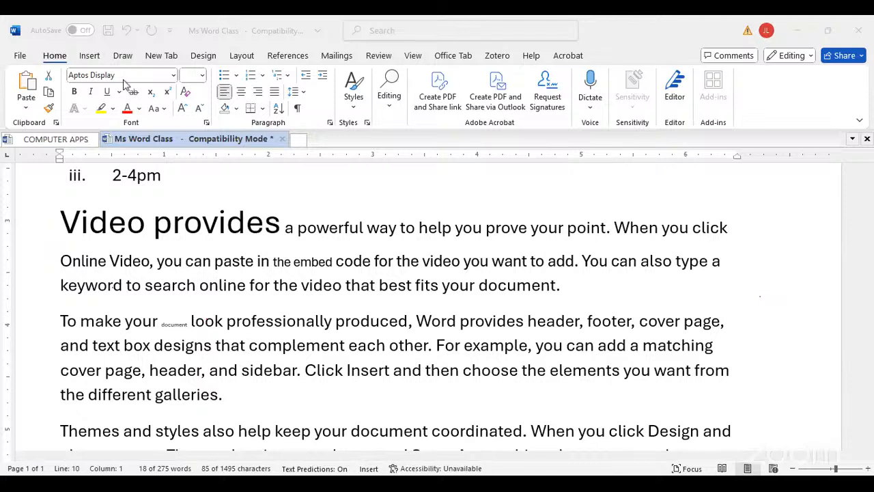
click(315, 250)
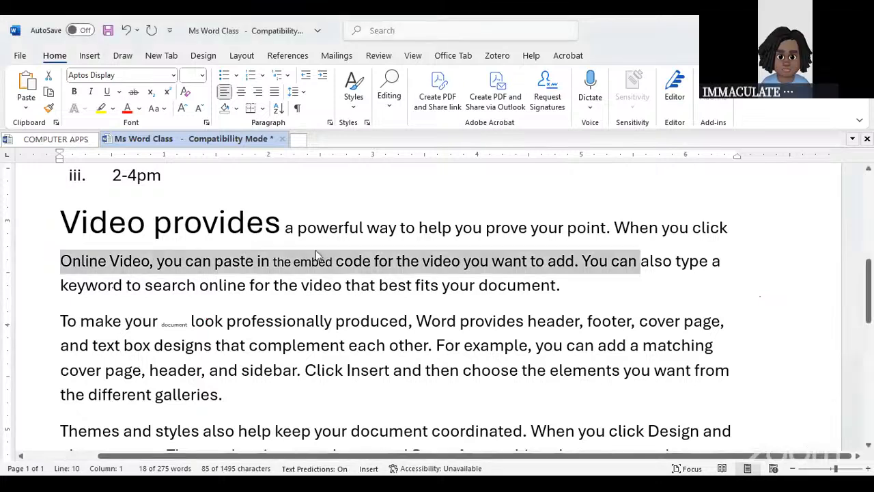
click(173, 76)
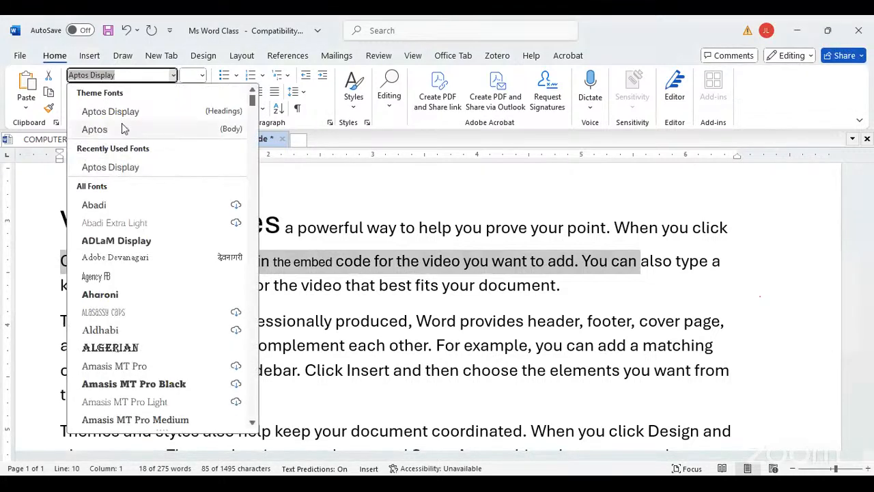
text(Mon)
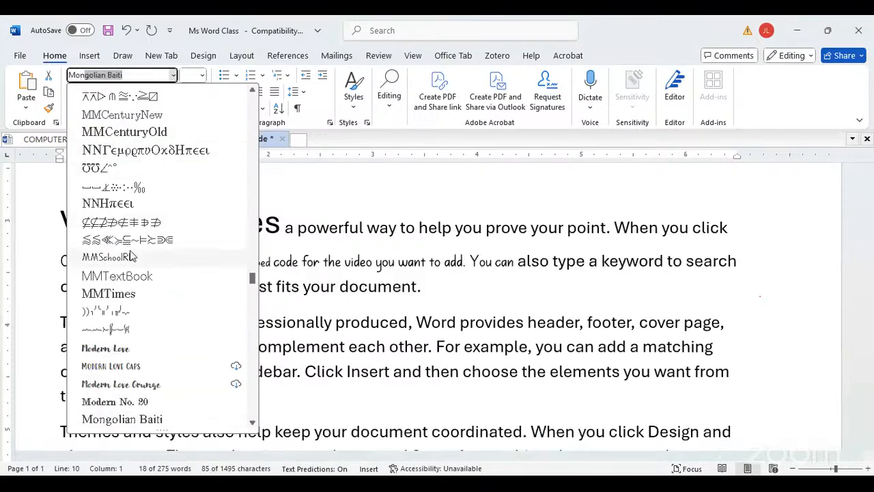
text(ty)
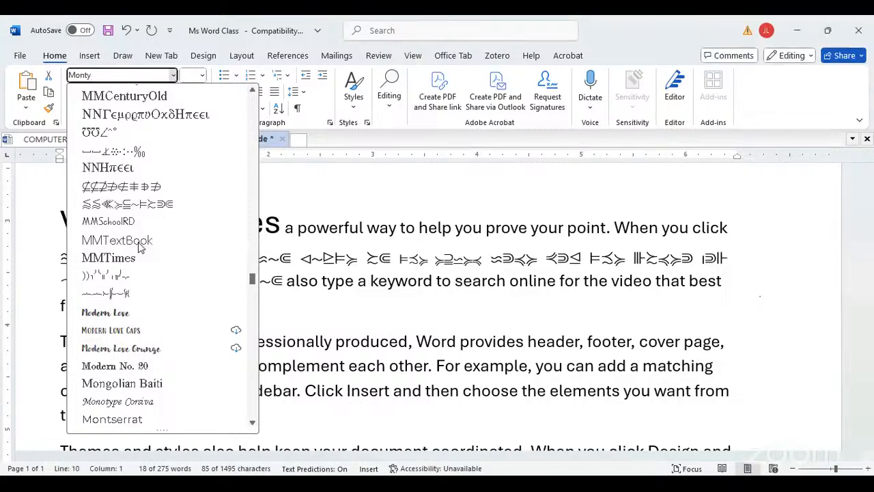
click(119, 403)
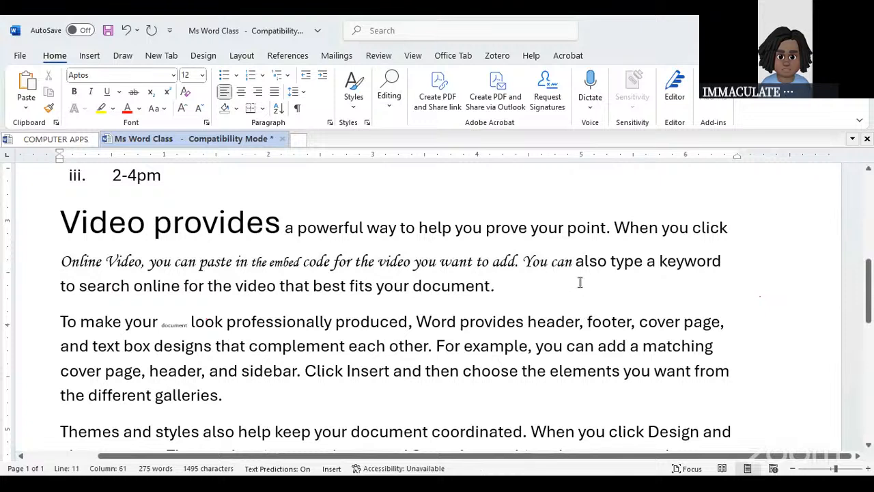
Change the font colour of "To make your" through "footer" in the second sample paragraph to standard red
drag(68, 321, 631, 322)
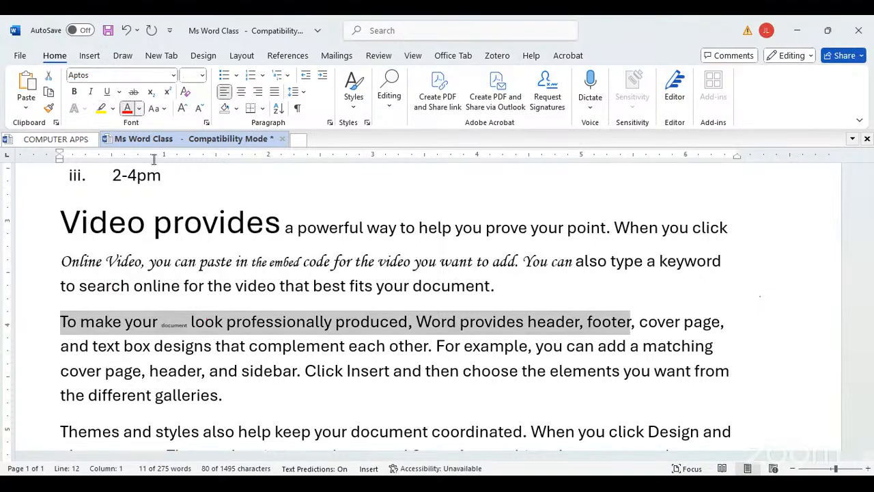
click(139, 109)
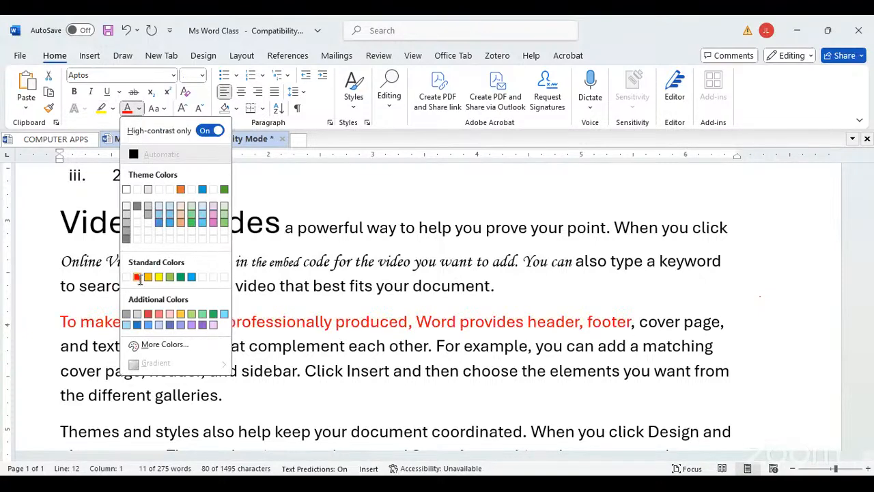
click(161, 372)
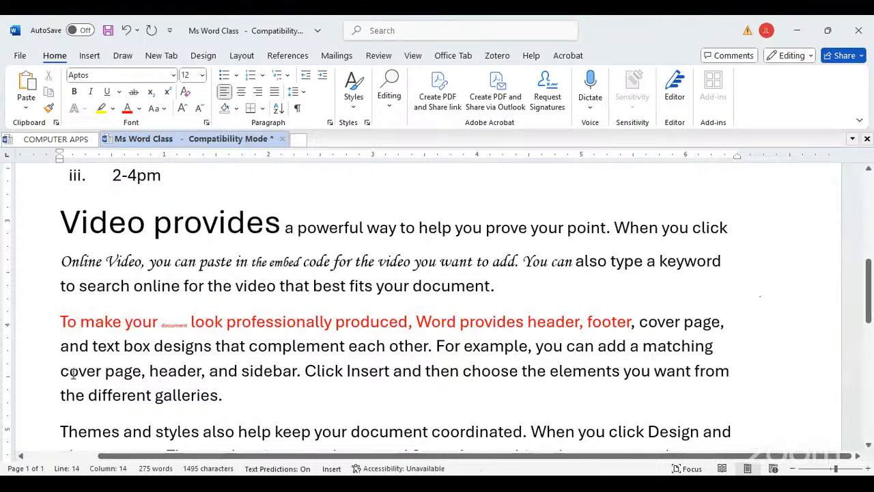
Highlight "cover page, header, and sidebar. Click Insert and then choose" in the second sample paragraph in yellow
drag(60, 372, 521, 372)
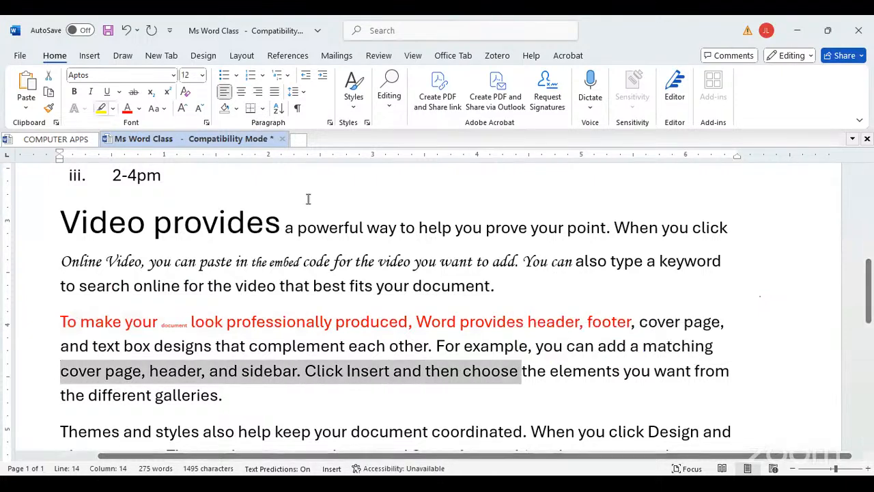
click(112, 107)
click(103, 155)
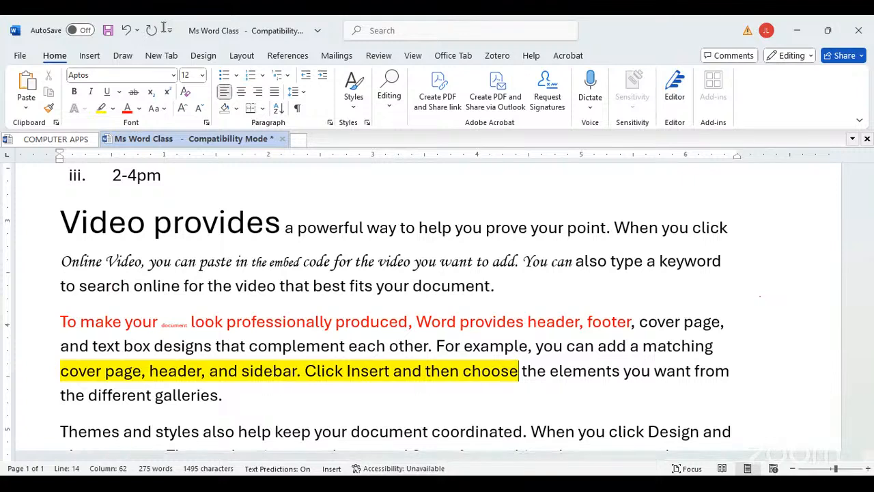
Highlight "Reading is easier" through "collap" in the last paragraph in dark yellow, and save the document
scroll(34, 397, down, 5)
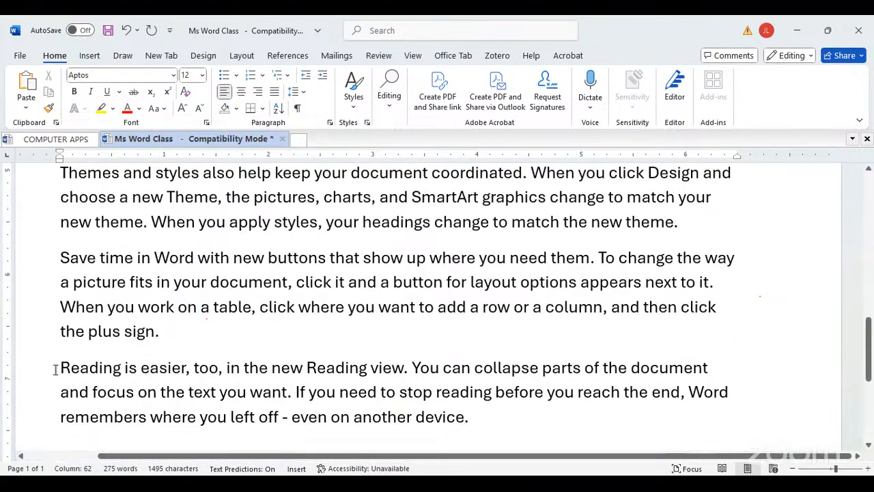
drag(60, 368, 521, 367)
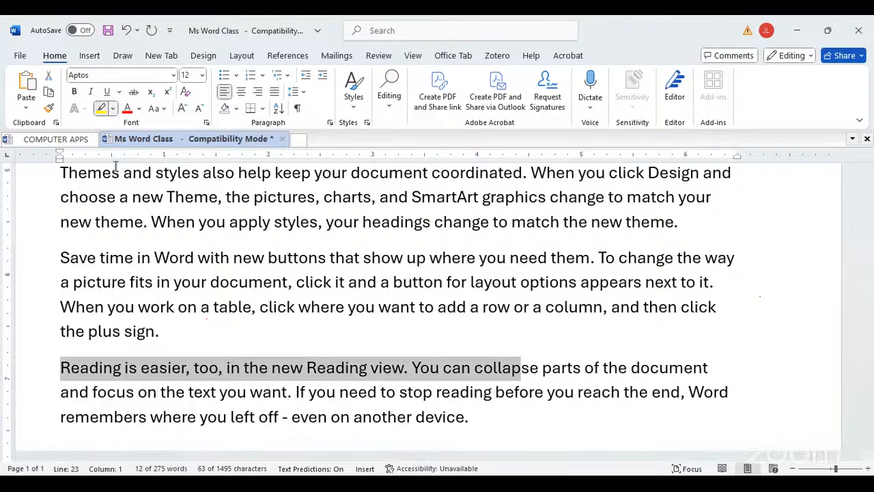
click(112, 108)
click(484, 283)
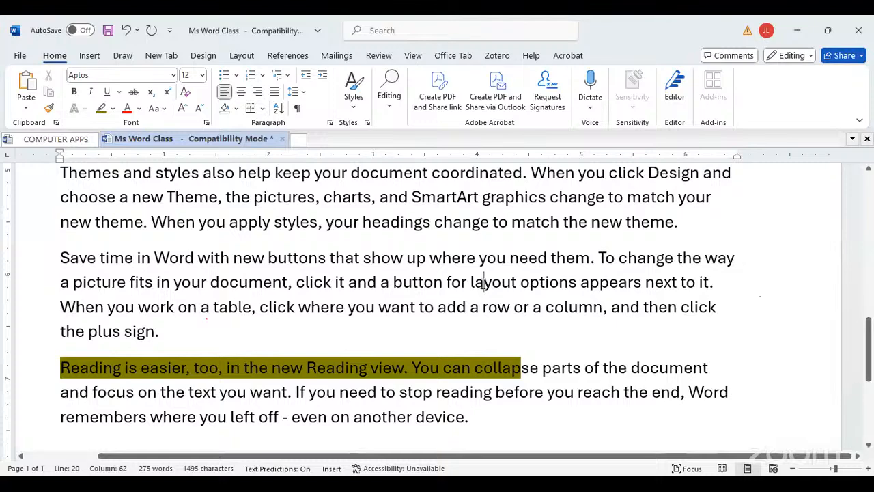
scroll(495, 345, up, 10)
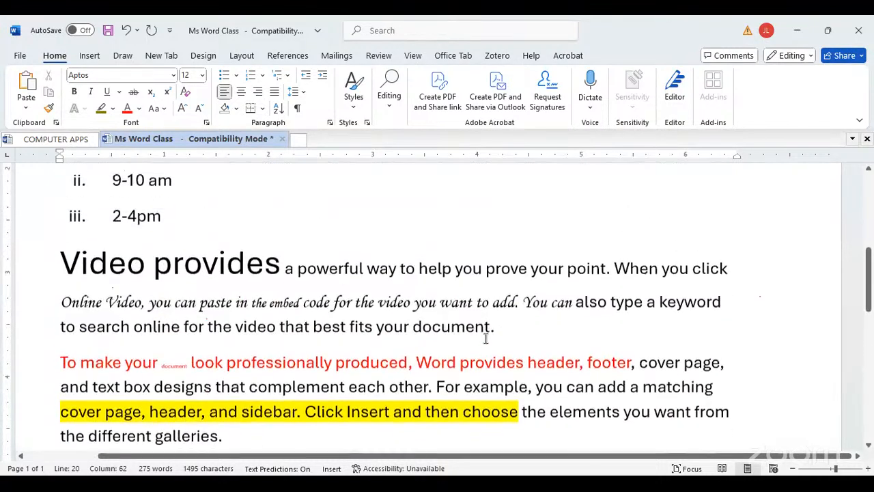
click(108, 30)
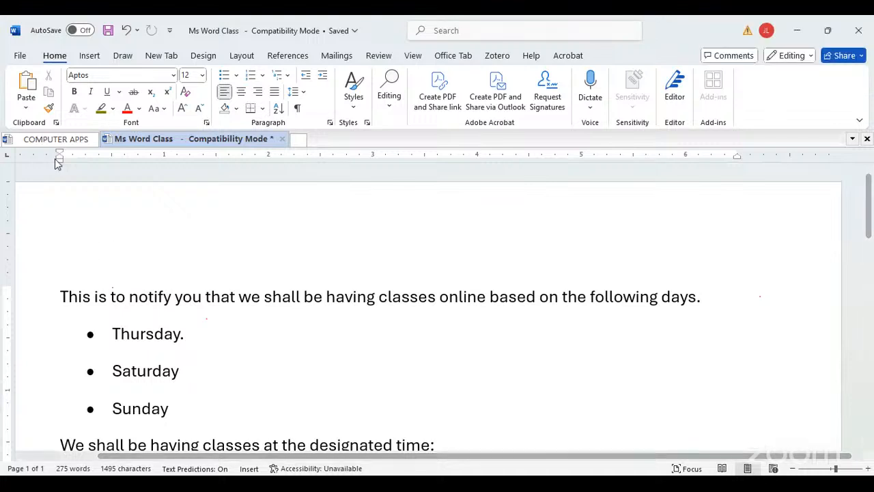
Examine the left and right margins on the horizontal ruler and the top and bottom margins on the vertical ruler
drag(60, 159, 60, 159)
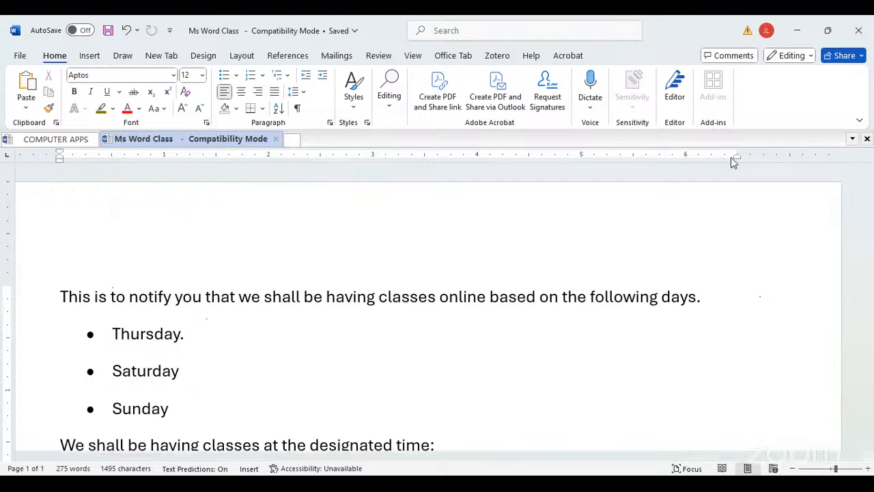
drag(738, 156, 738, 156)
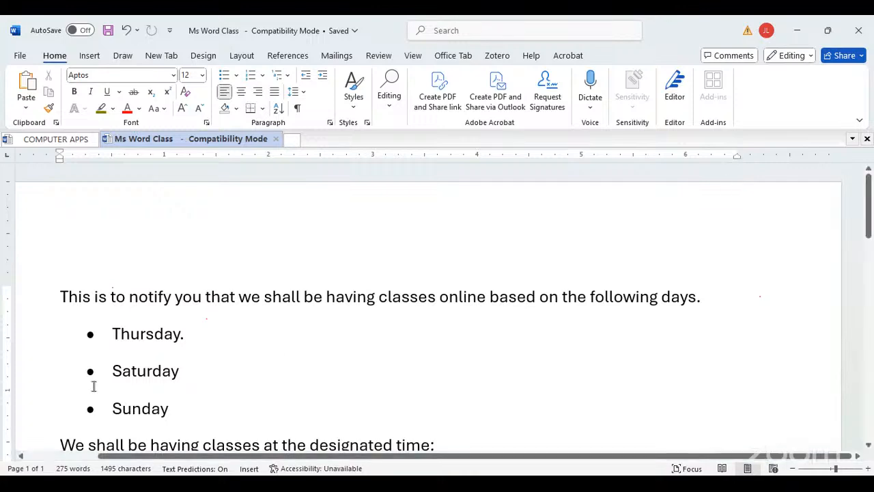
scroll(26, 406, down, 1)
scroll(26, 407, down, 15)
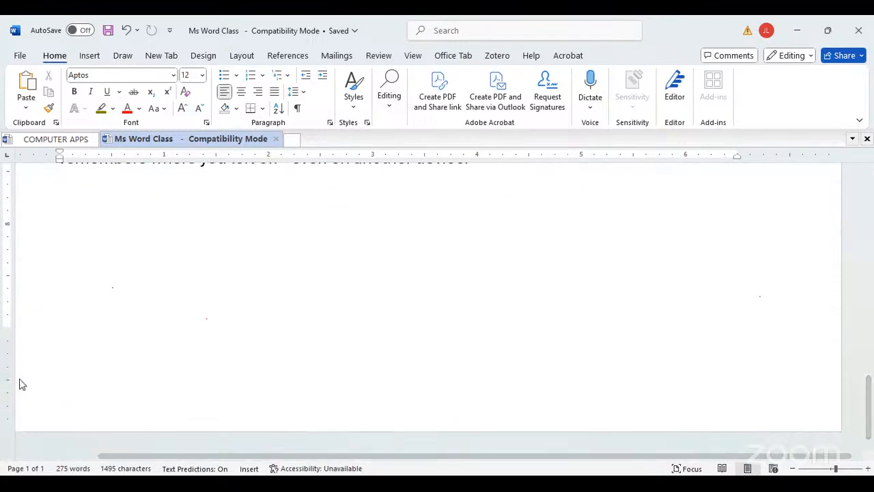
drag(7, 327, 9, 330)
scroll(14, 362, up, 15)
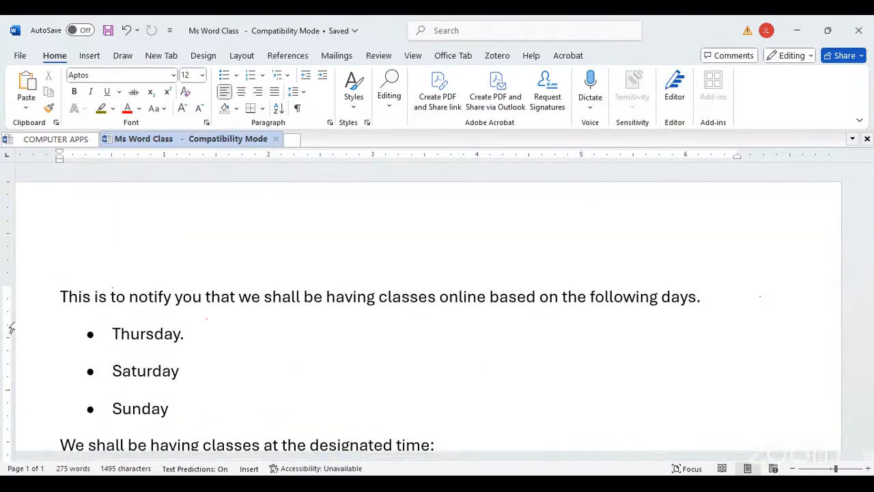
drag(3, 292, 3, 292)
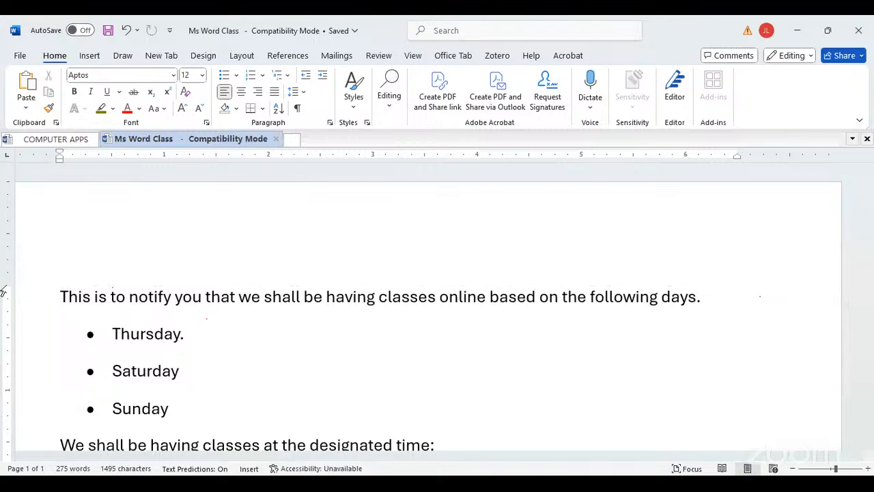
click(240, 237)
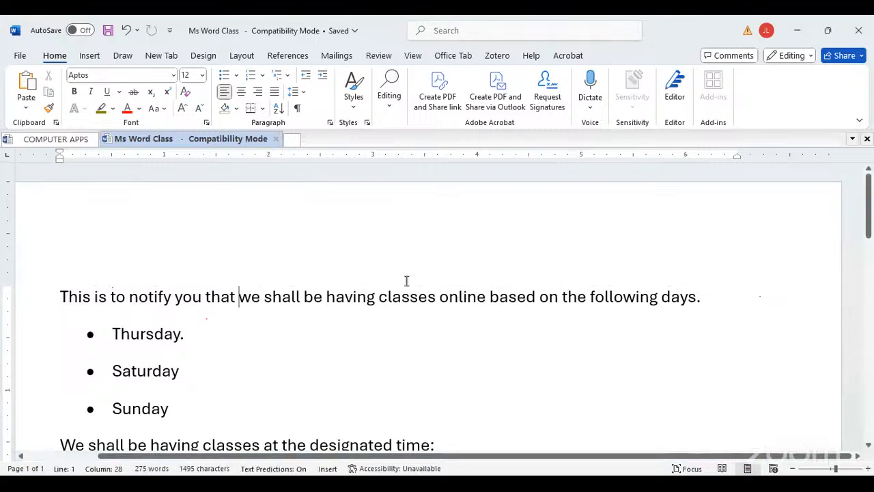
scroll(407, 283, down, 15)
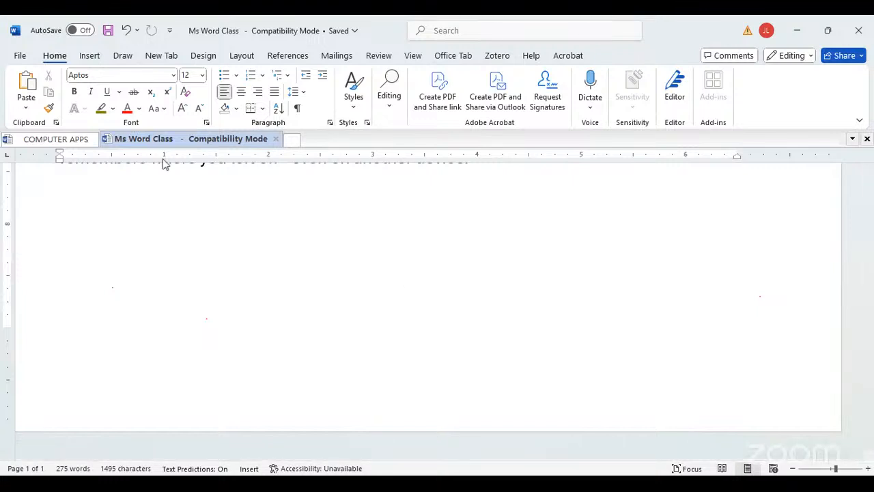
click(515, 97)
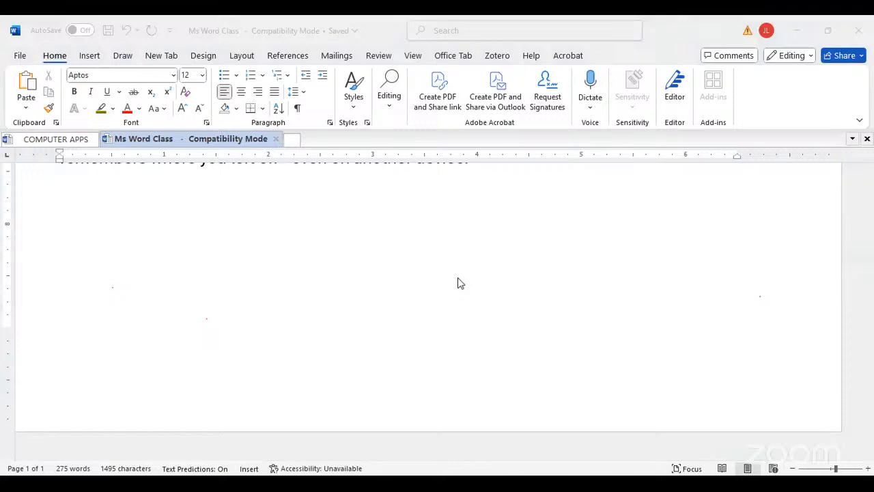
scroll(300, 290, up, 10)
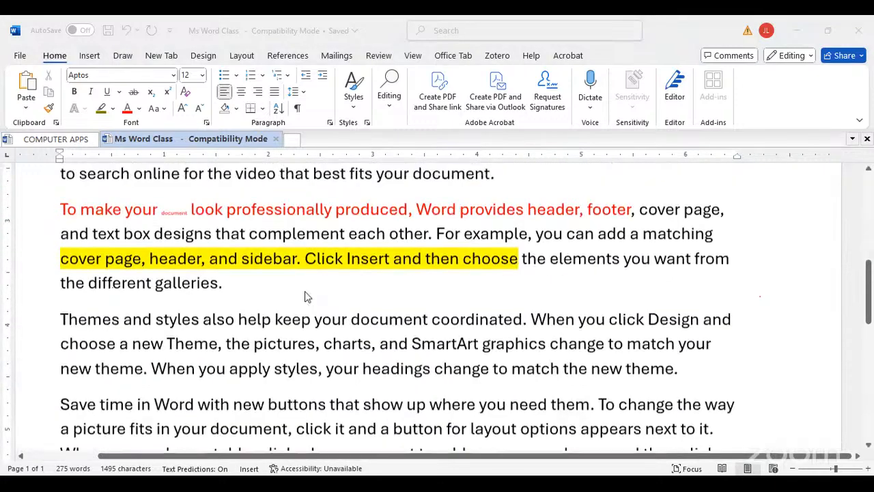
scroll(306, 296, up, 1)
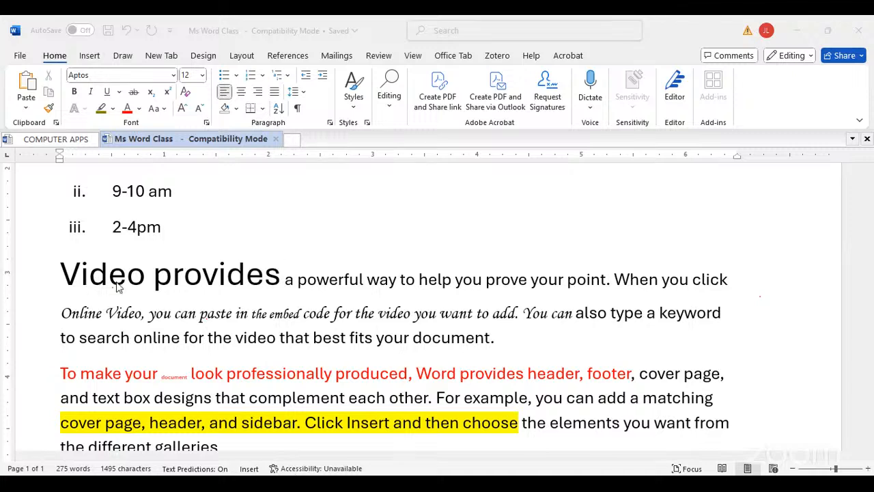
click(58, 154)
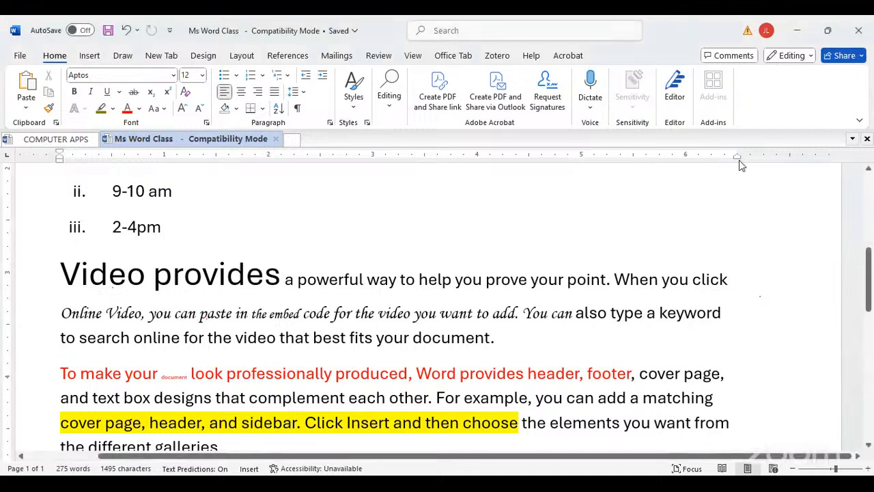
drag(737, 156, 737, 156)
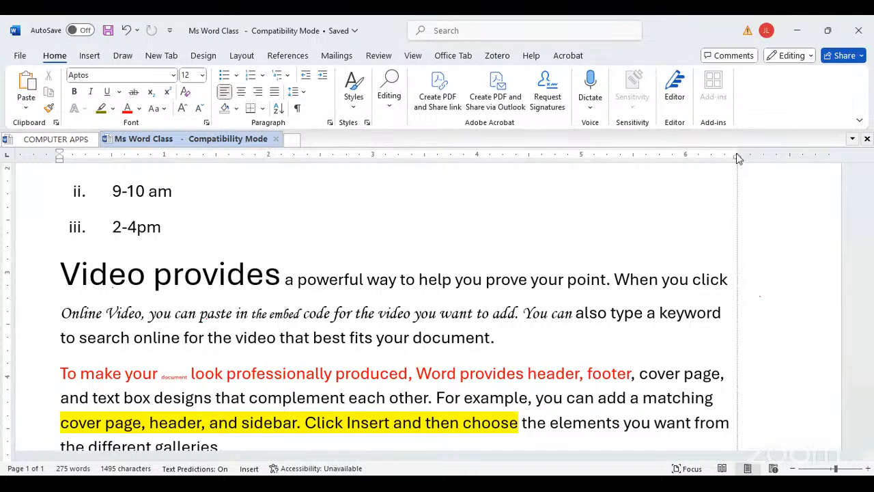
drag(738, 157, 738, 157)
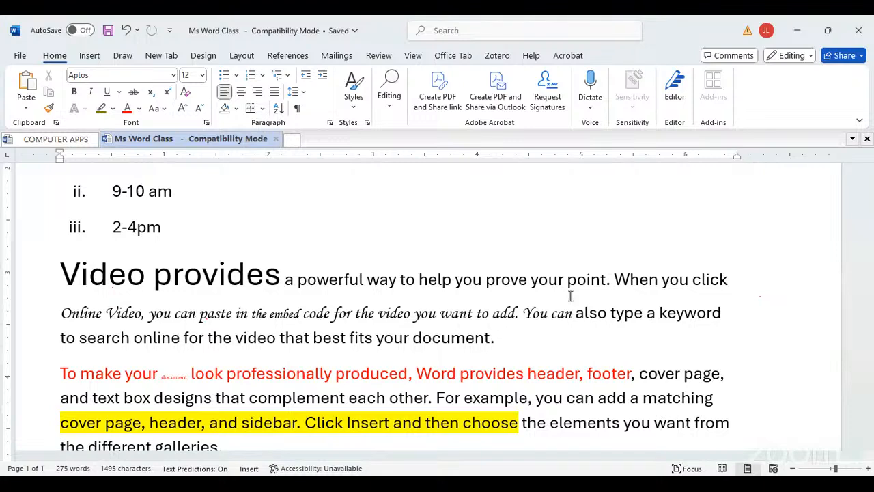
Justify the two sample paragraphs beginning "To make your" and "Themes and styles" between the page margins
scroll(570, 295, down, 3)
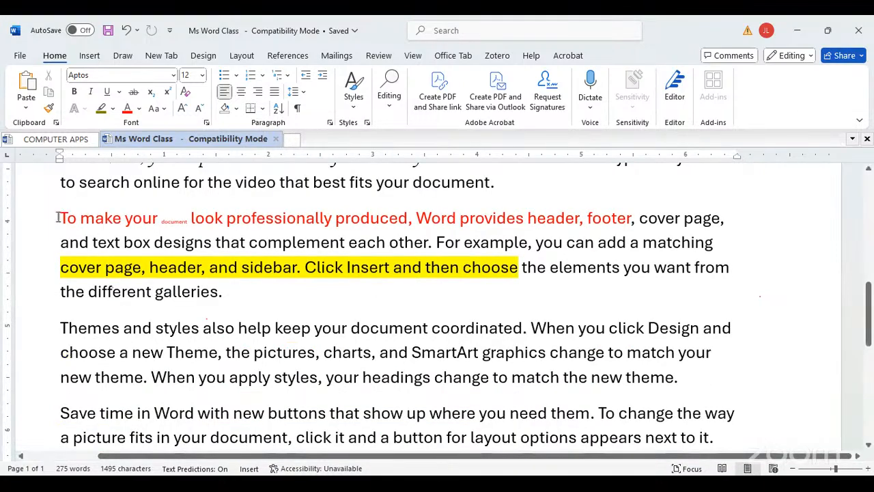
drag(59, 217, 722, 376)
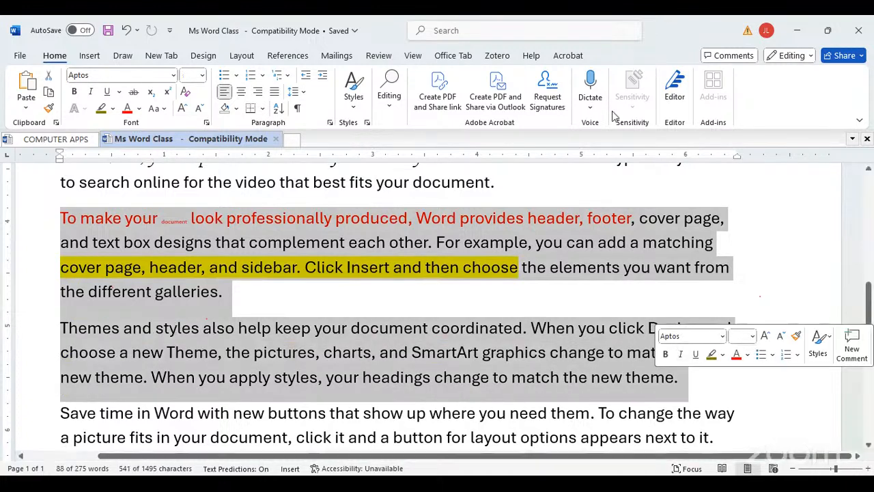
click(273, 92)
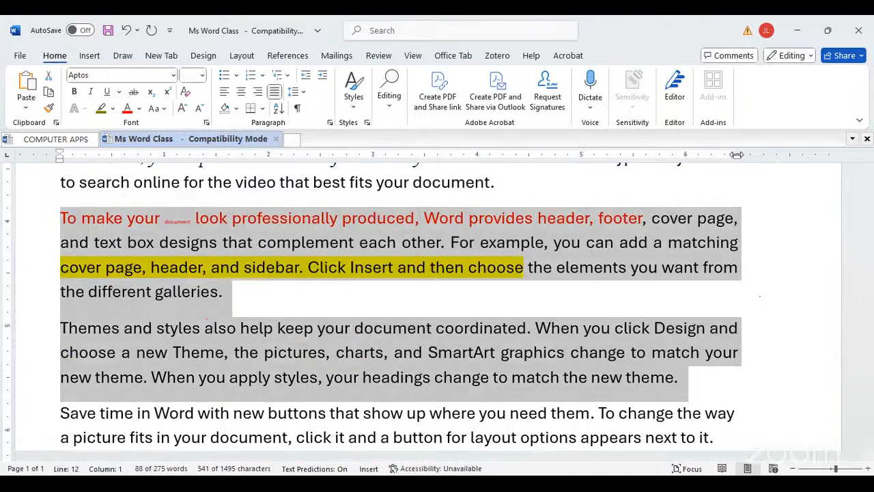
drag(737, 155, 736, 155)
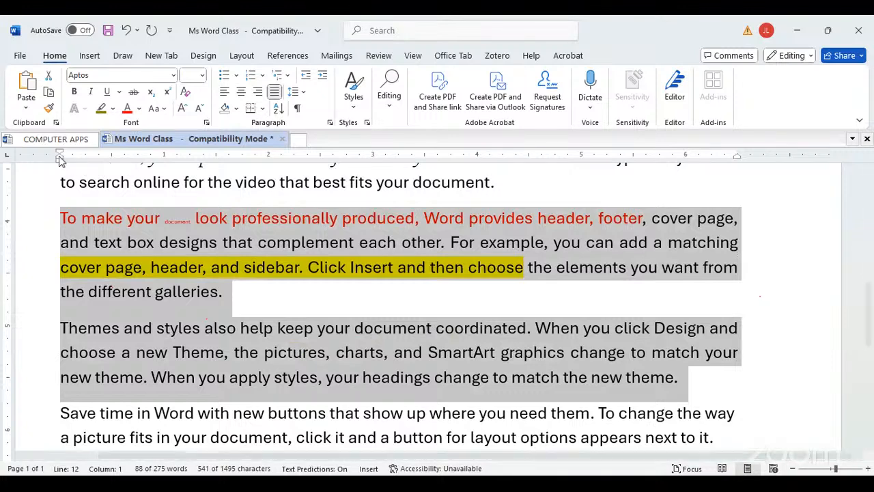
drag(59, 155, 60, 158)
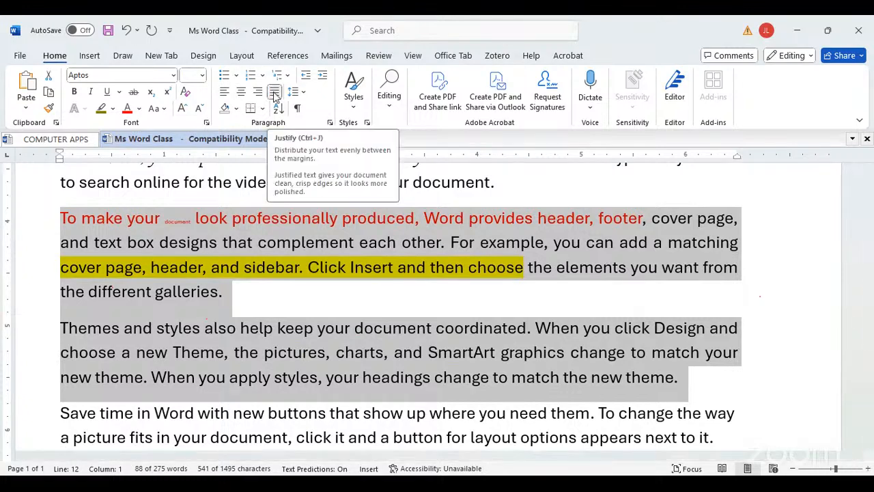
Right-align the first sample paragraph, beginning "Video provides"
scroll(240, 348, up, 5)
scroll(242, 345, down, 3)
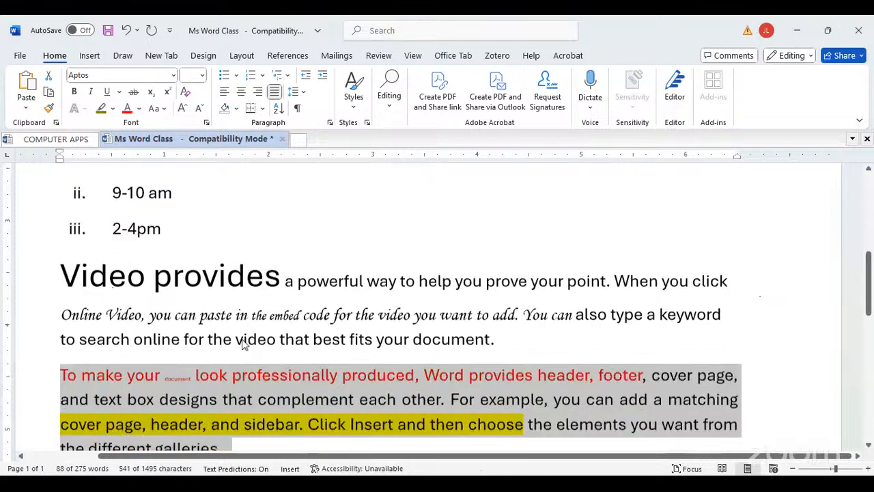
drag(61, 219, 568, 290)
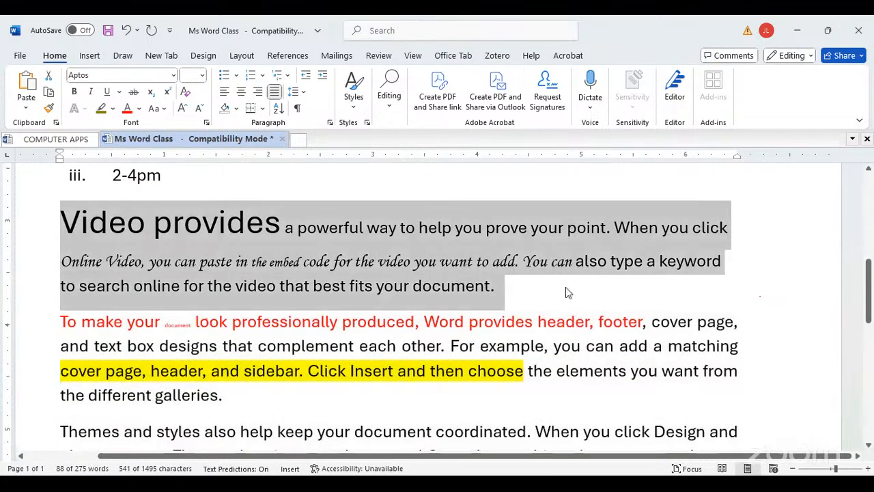
click(257, 91)
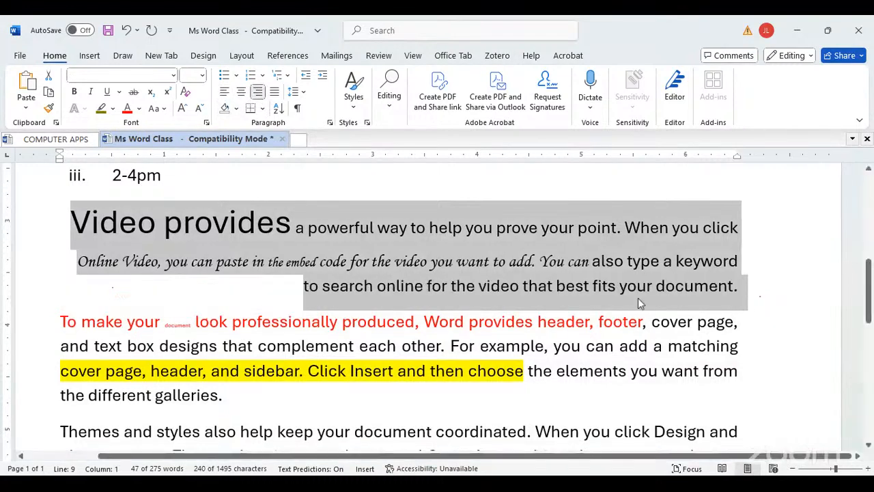
Add the title line "MS word class 12th /12/2024" above the sentence "This is to notify you" at the document's start
scroll(377, 296, up, 6)
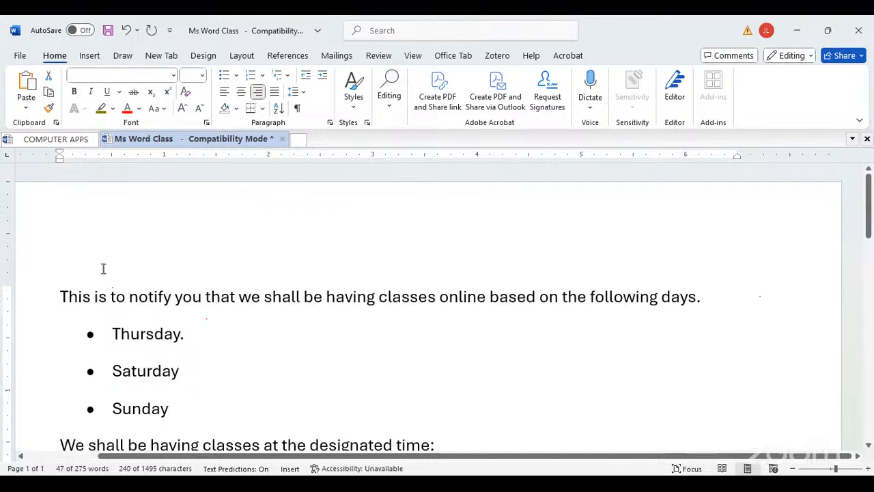
click(59, 296)
key(Return)
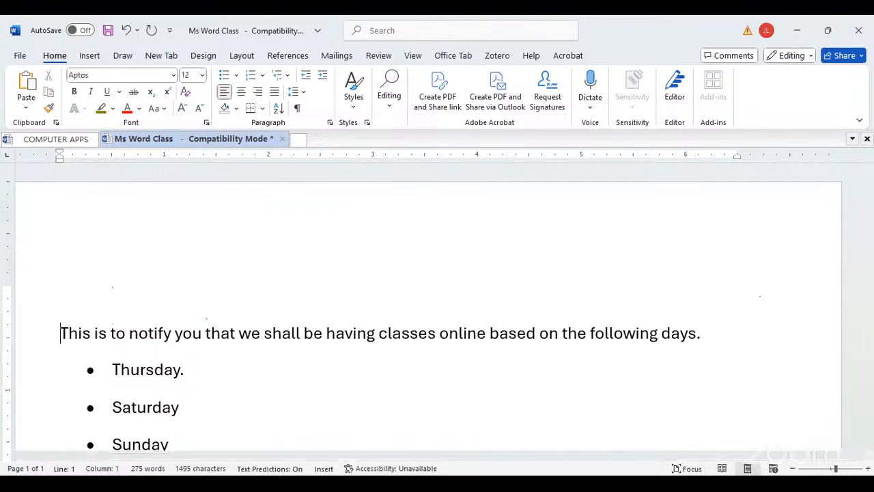
key(Up)
text(MS word class )
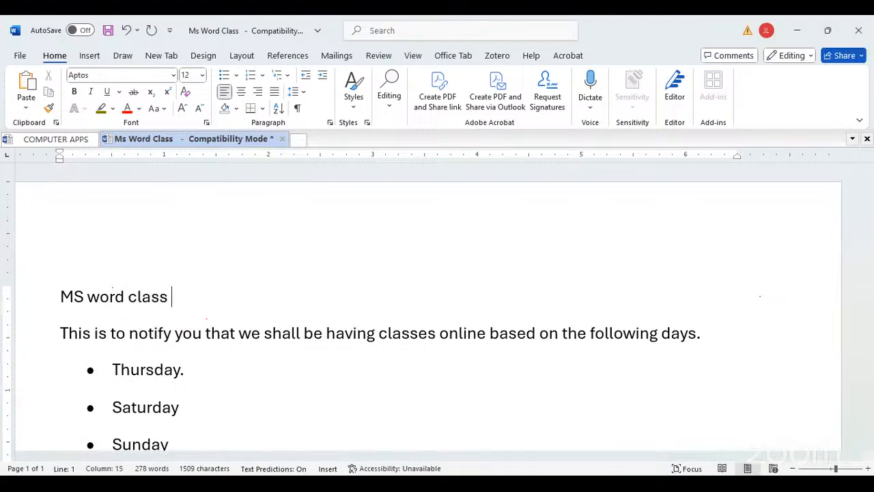
text(12th)
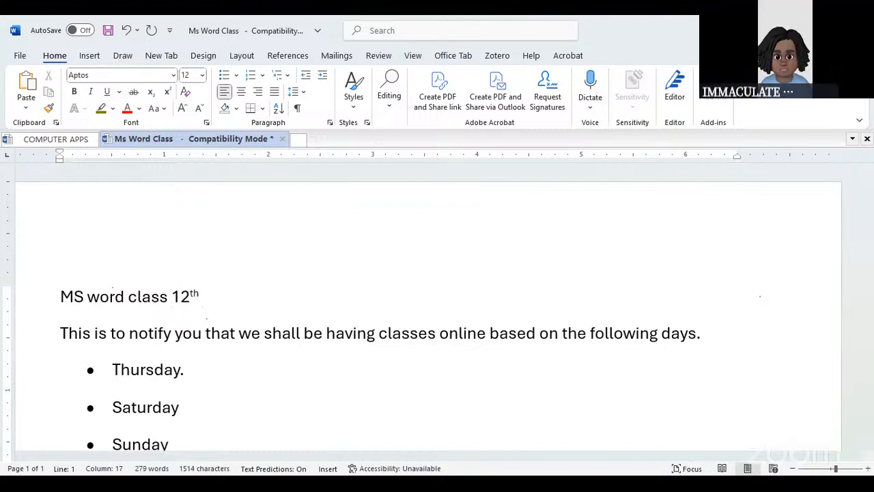
text( /12/2)
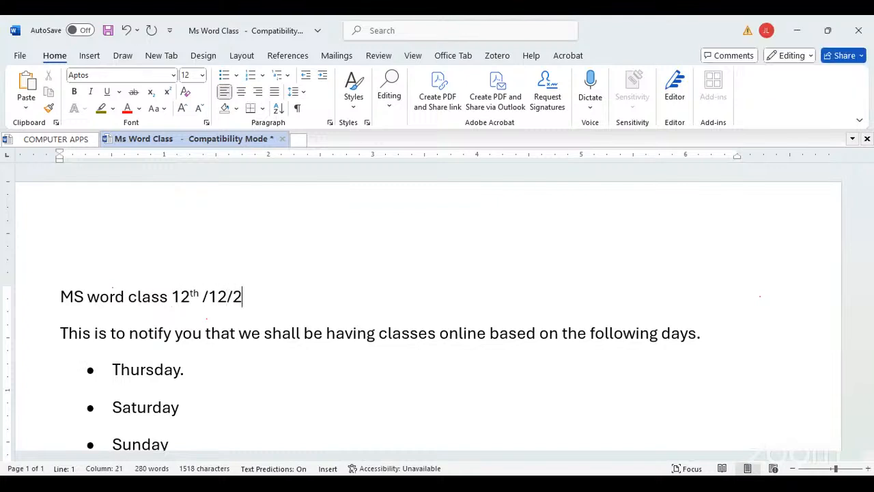
text(024)
Centre the title line "MS word class 12th /12/2024" and make it bold
click(137, 296)
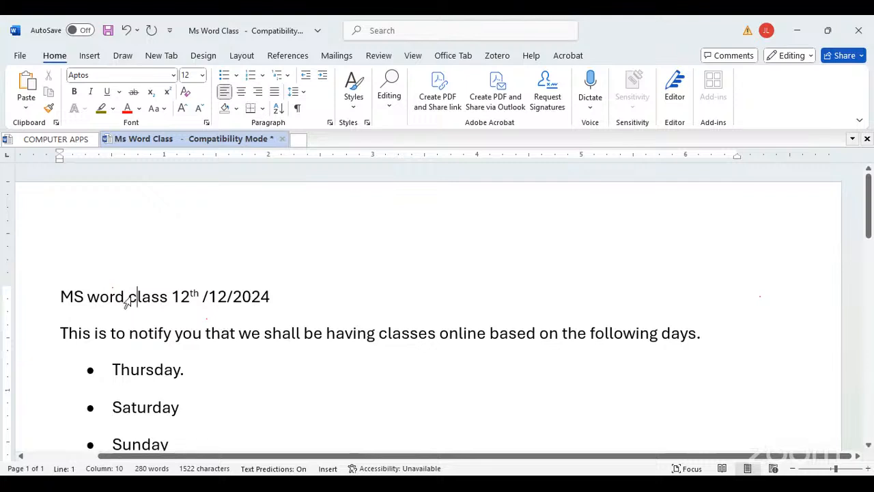
click(241, 91)
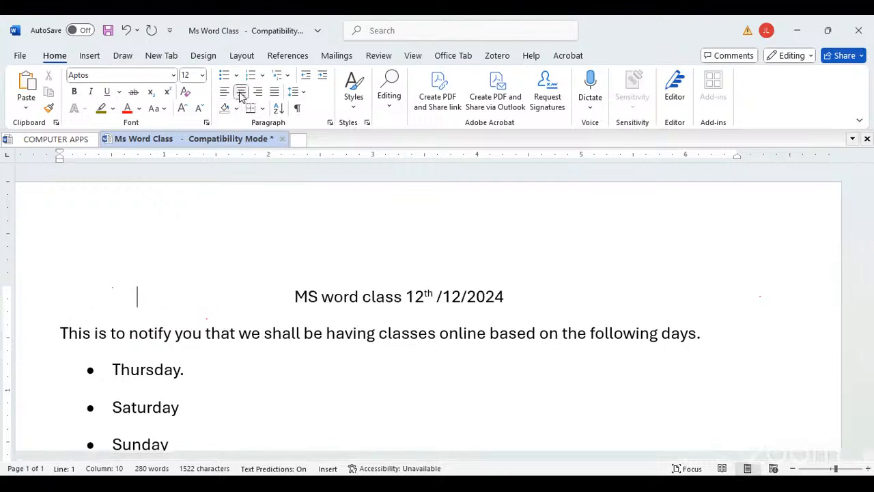
drag(499, 301, 262, 315)
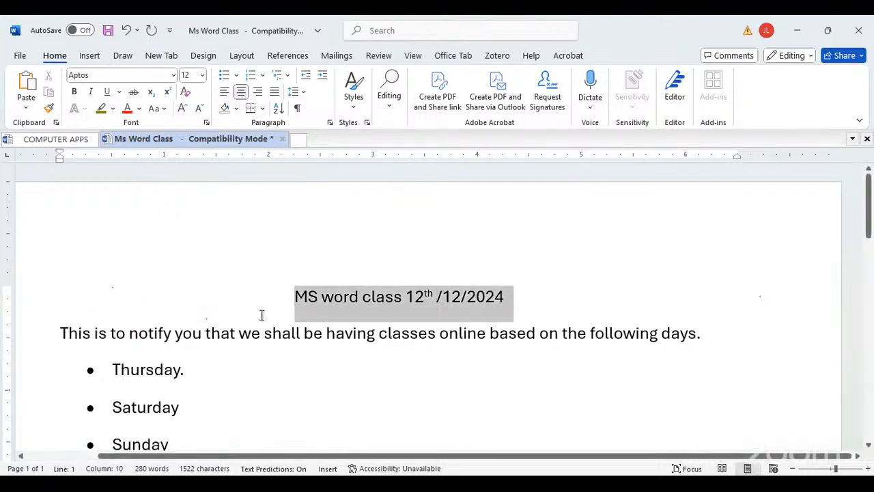
key(ctrl+b)
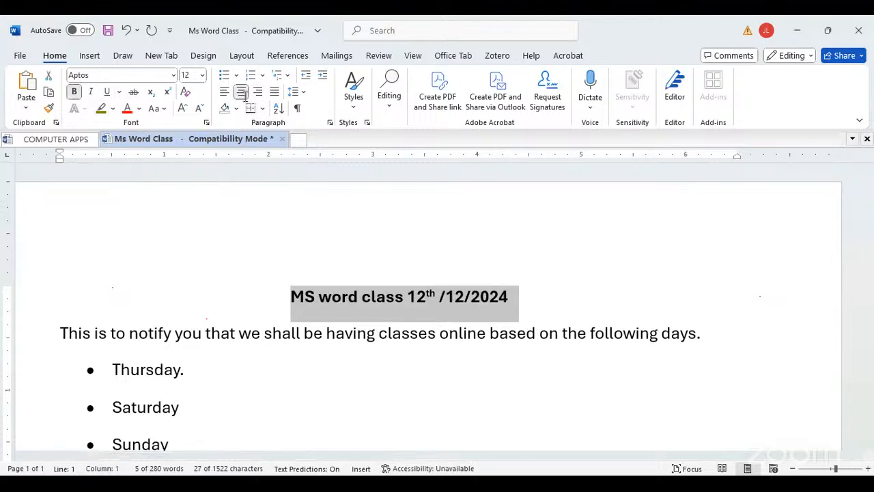
Enlarge the title to 24 pt and insert an empty line below it
click(182, 108)
click(182, 108)
click(182, 108)
click(181, 108)
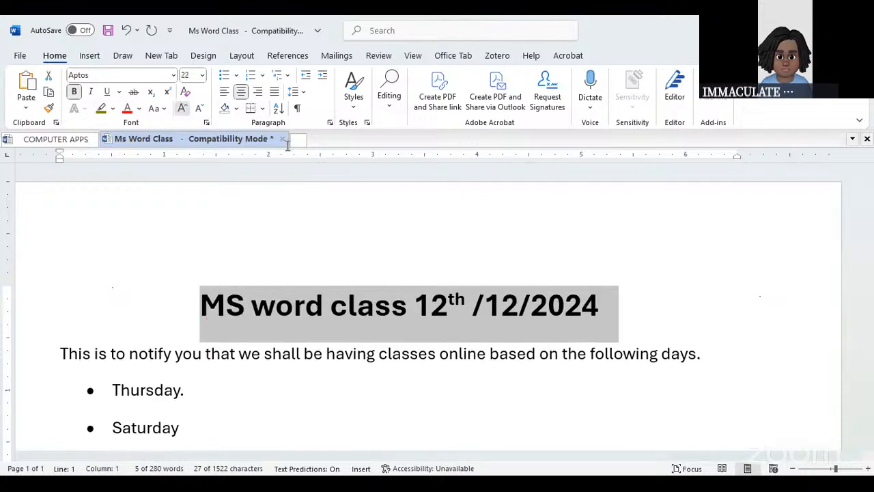
click(638, 294)
key(Return)
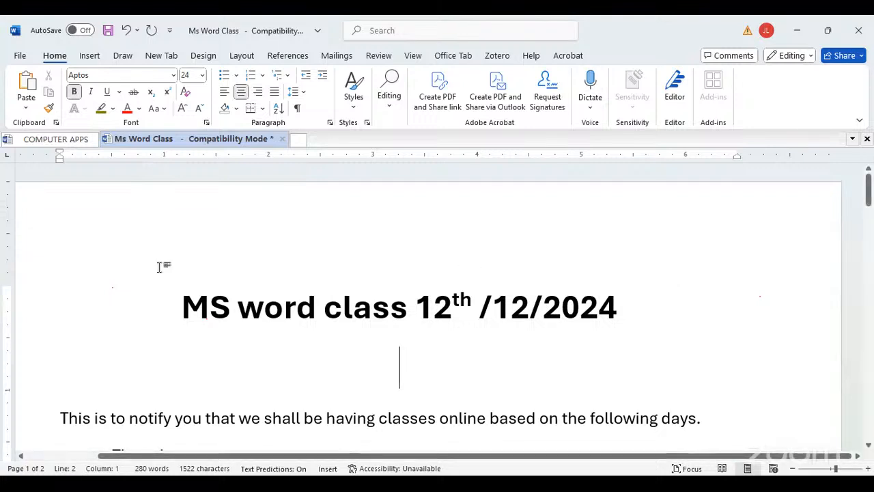
Change the bullets of the Thursday, Saturday and Sunday list to check marks
scroll(314, 294, down, 5)
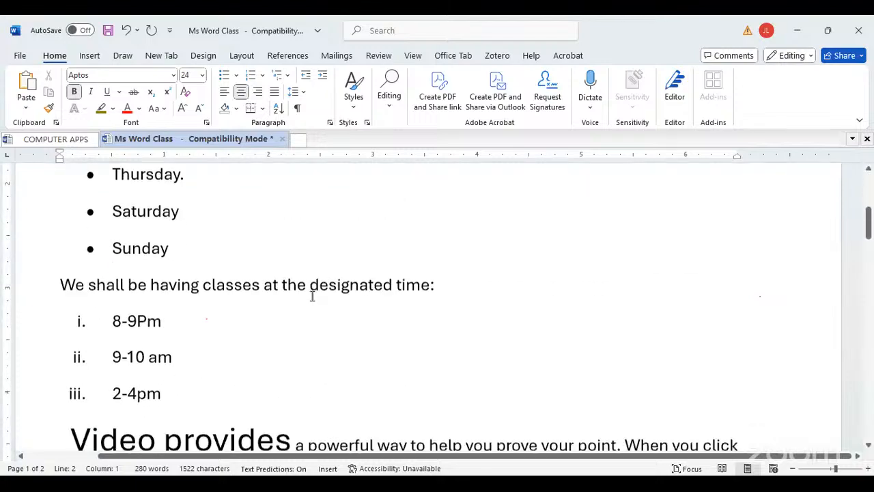
scroll(308, 296, down, 5)
scroll(306, 290, up, 6)
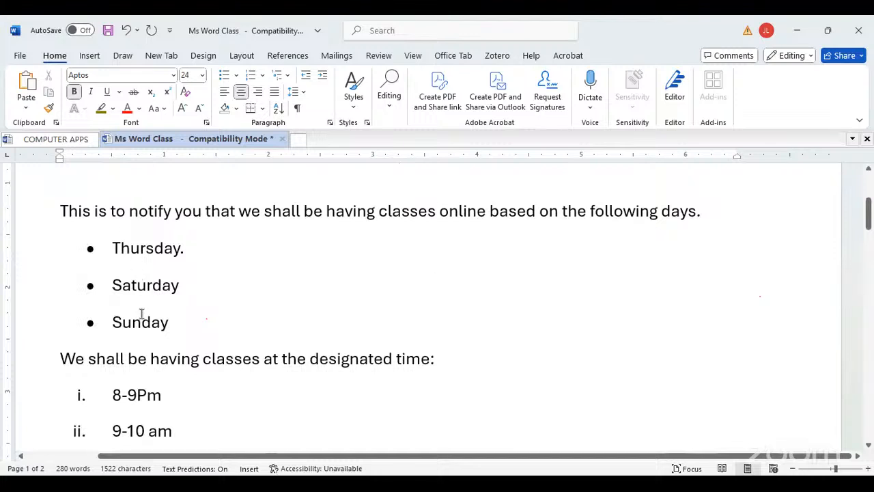
scroll(140, 293, up, 3)
scroll(139, 301, down, 2)
scroll(135, 302, down, 1)
drag(111, 247, 241, 319)
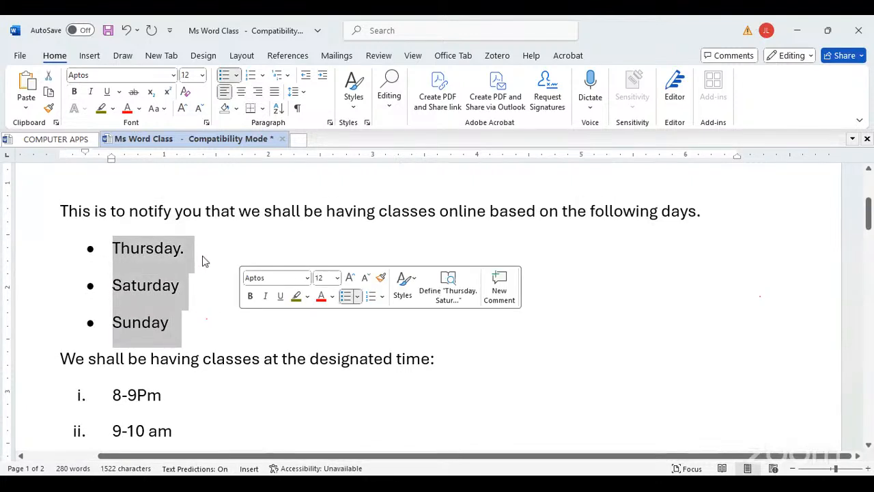
click(236, 76)
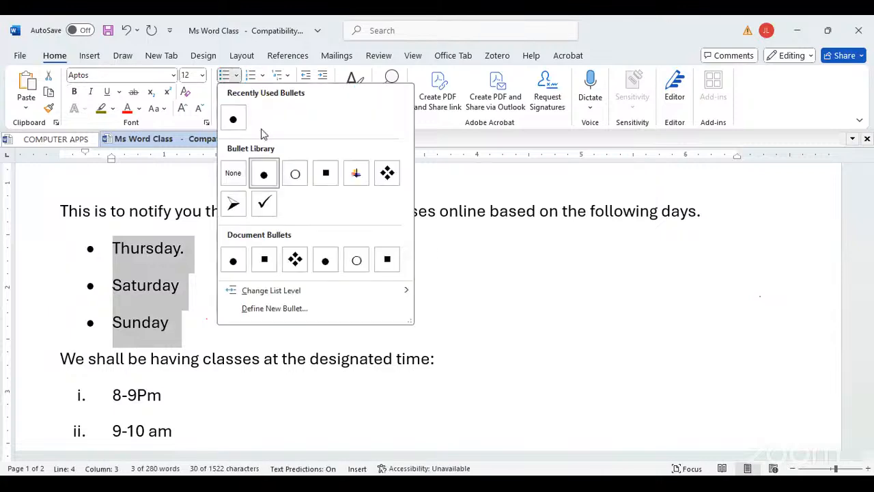
click(263, 199)
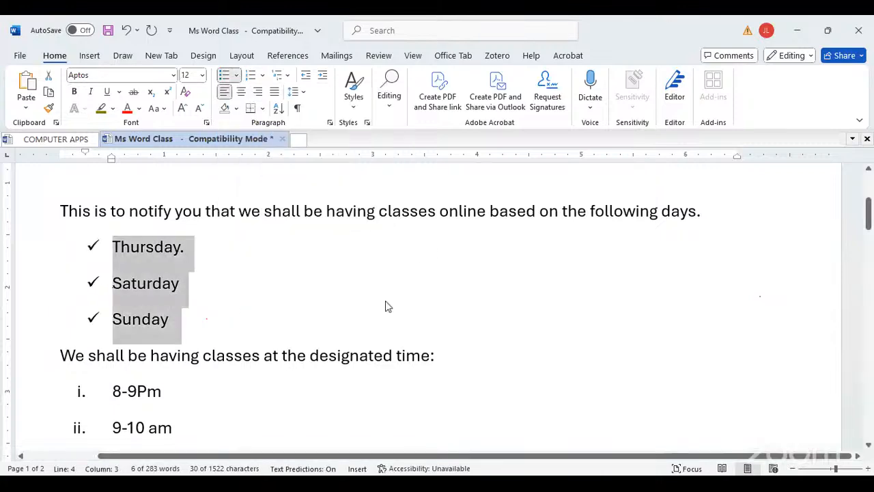
Change the numbering of the three class times from "8-9Pm" to "2-4pm" to the a., b., c. format
scroll(312, 282, down, 5)
drag(108, 190, 244, 276)
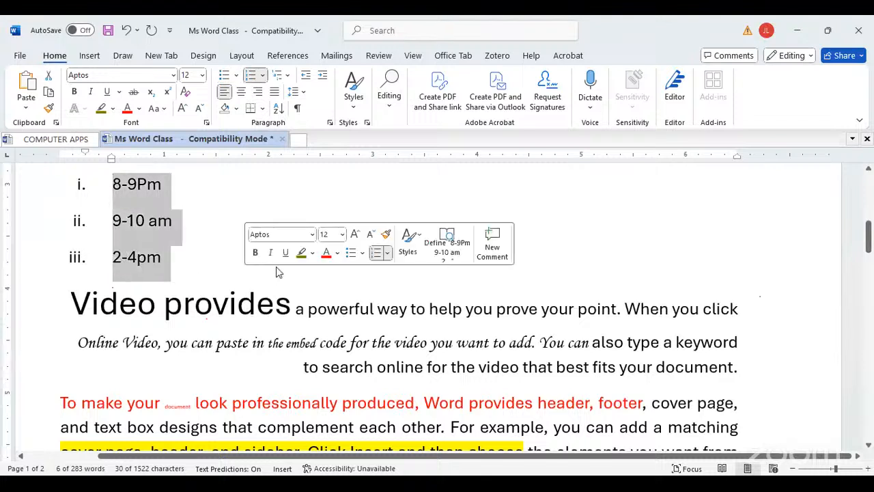
click(261, 76)
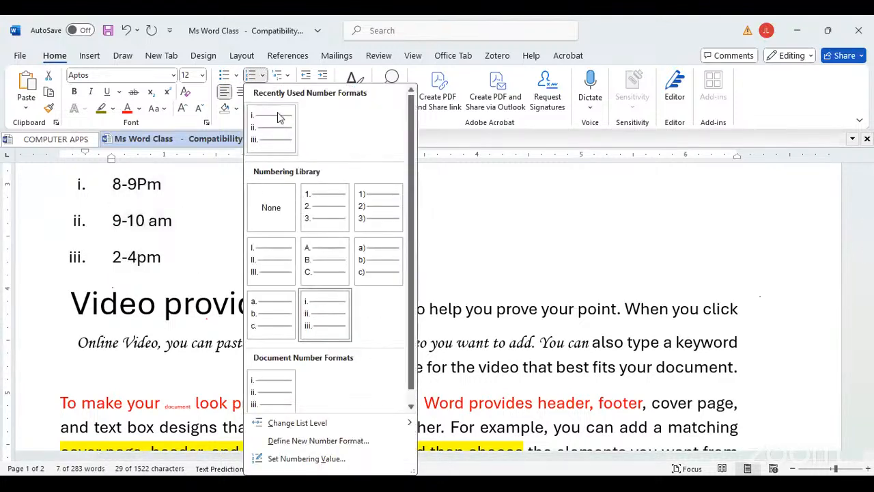
click(264, 323)
click(187, 234)
scroll(330, 277, up, 3)
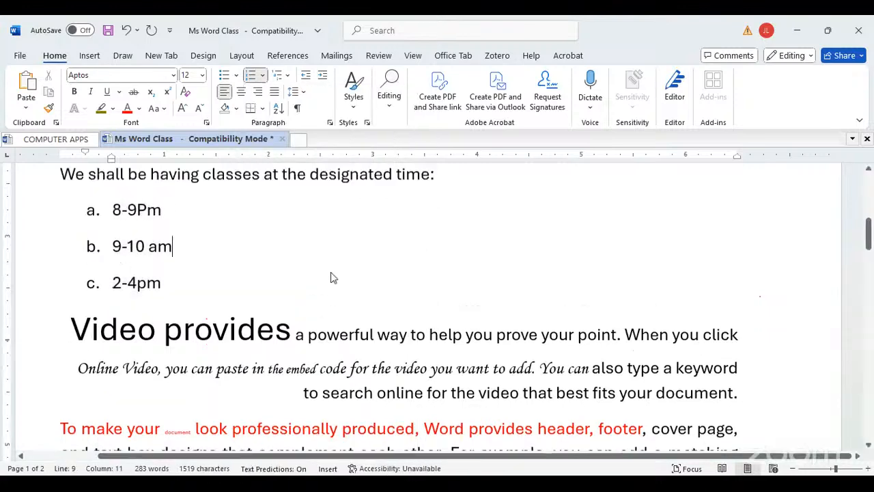
scroll(329, 277, down, 5)
scroll(338, 290, down, 4)
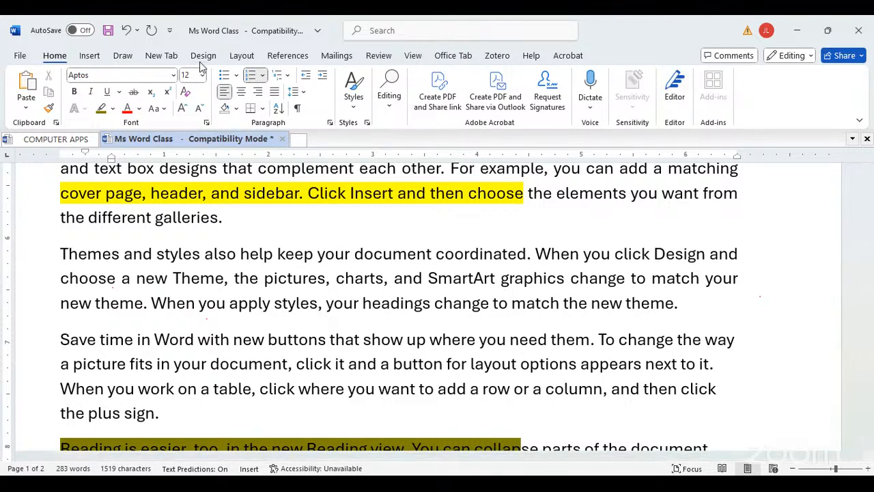
click(89, 56)
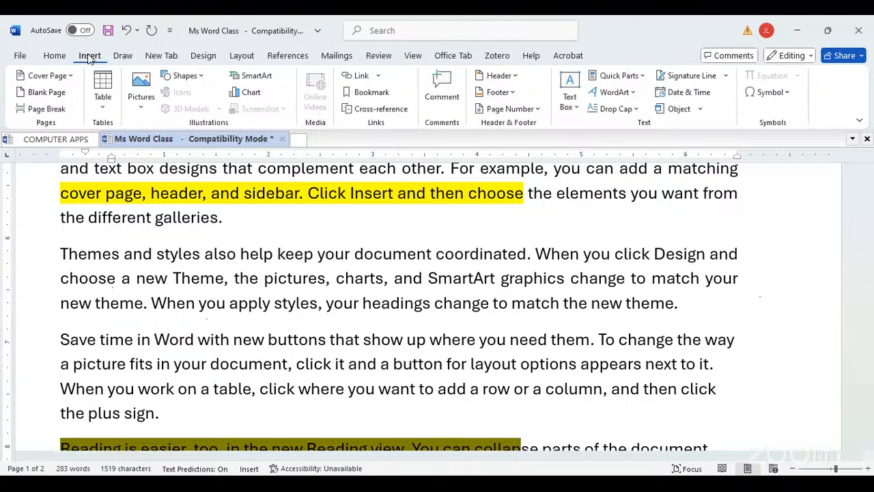
click(128, 59)
click(171, 57)
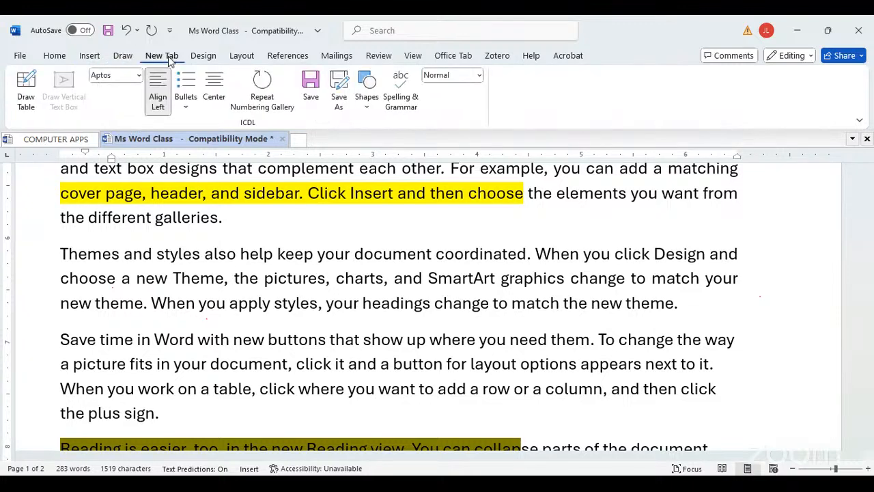
click(203, 58)
click(233, 56)
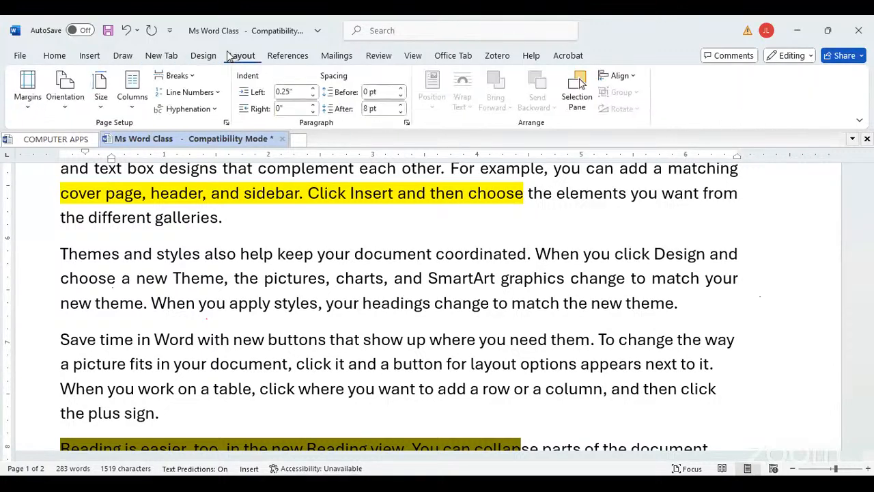
click(55, 59)
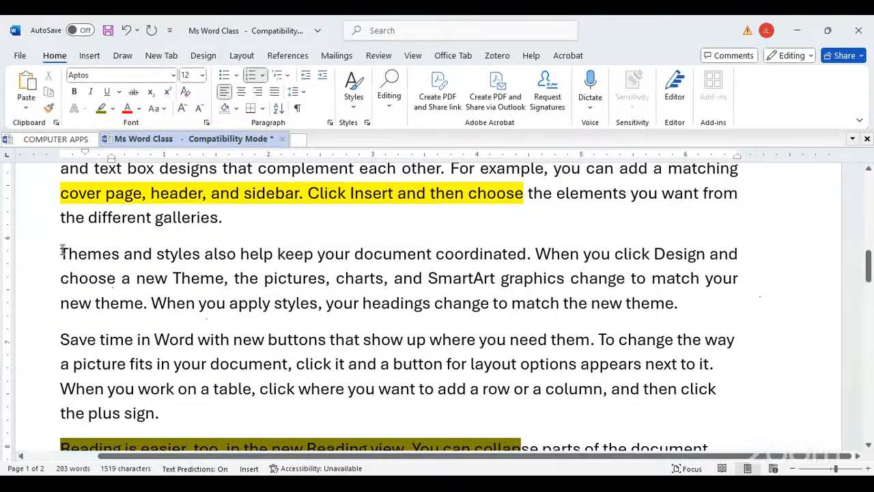
Arrange the text from "Themes and styles" through "and then click" in the "Save time" paragraph in three columns
drag(62, 251, 737, 389)
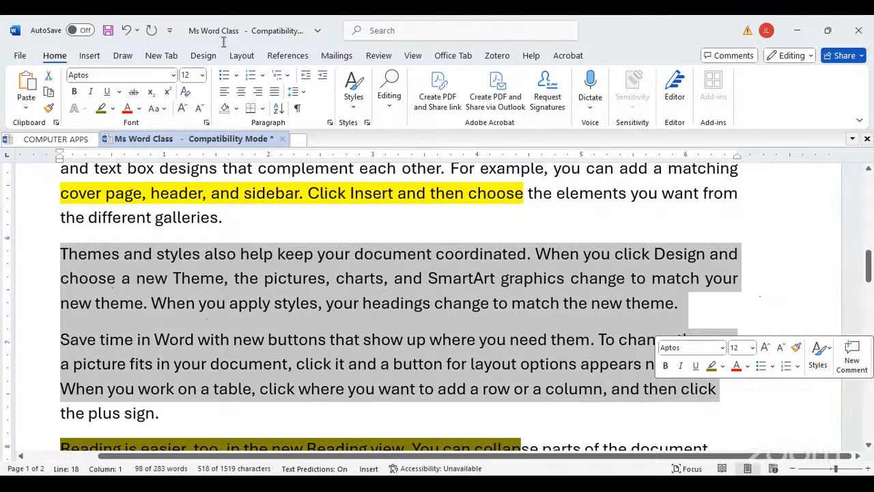
click(205, 56)
click(241, 55)
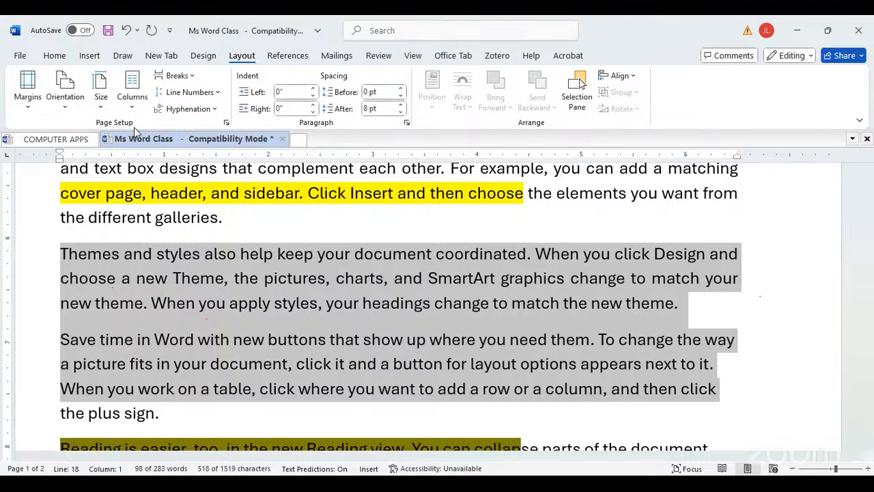
click(132, 96)
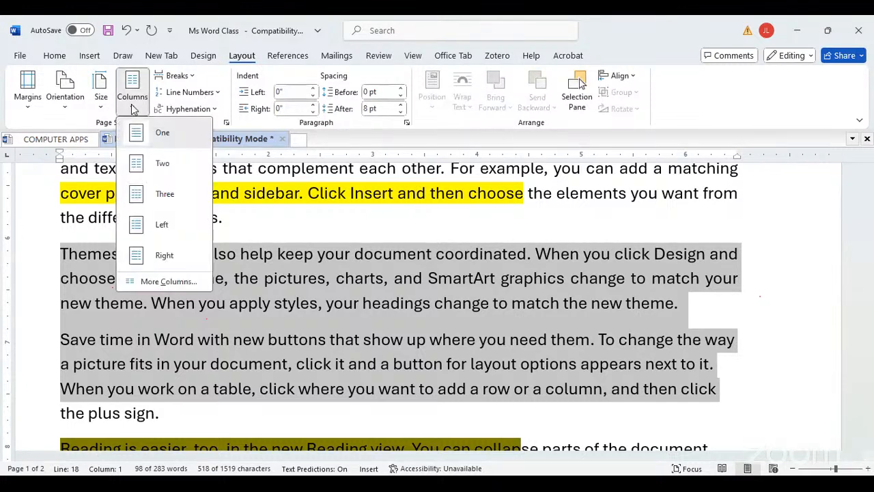
click(148, 198)
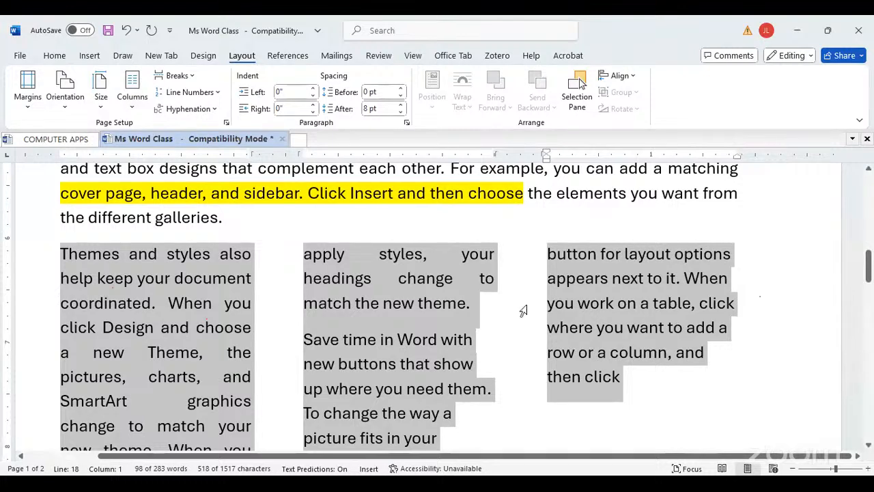
Add a line between the three columns of the selected text and check the column layout
click(132, 92)
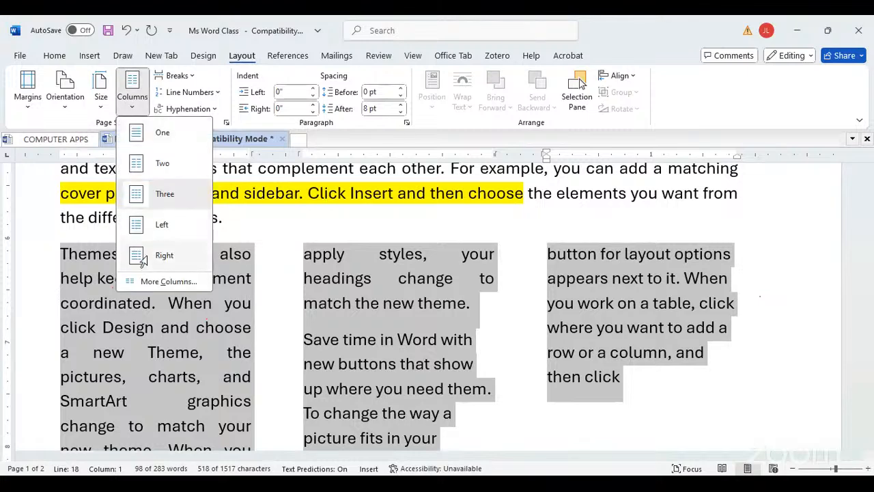
click(164, 287)
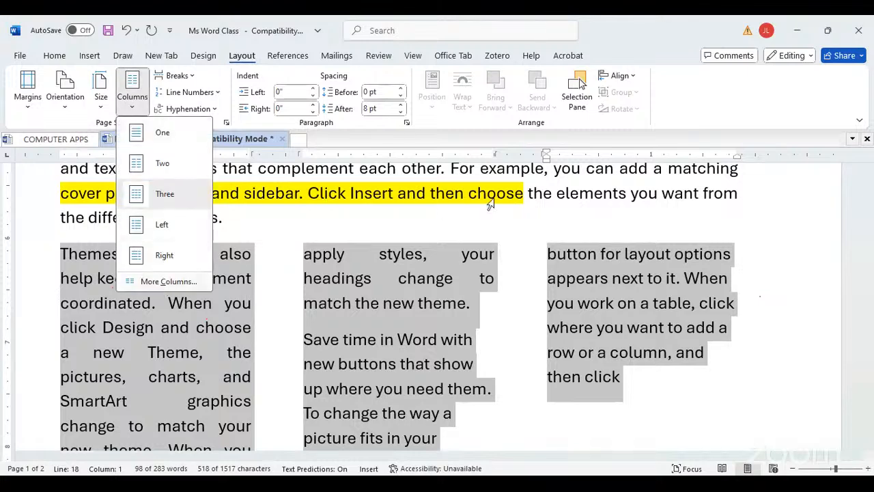
click(485, 207)
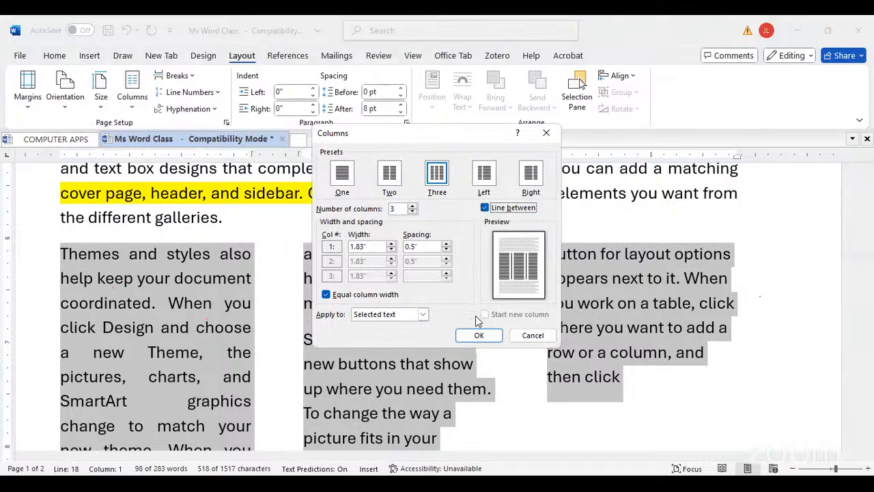
click(480, 337)
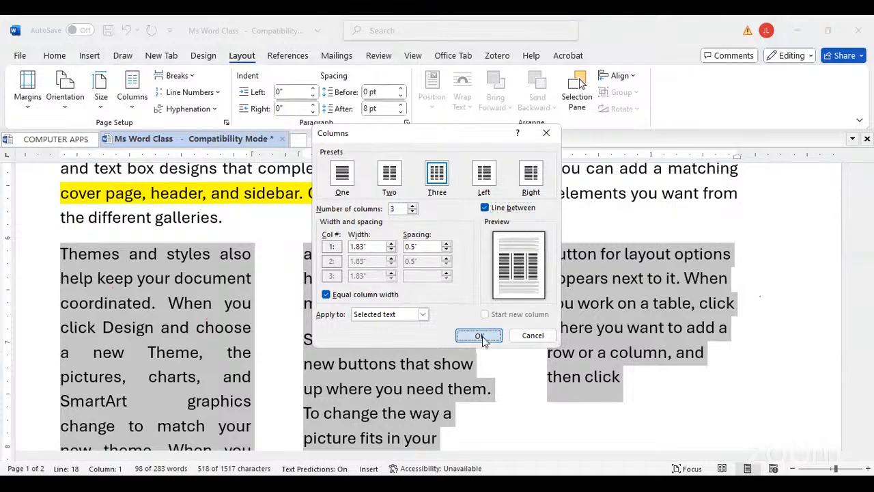
click(637, 327)
drag(313, 312, 496, 332)
click(569, 328)
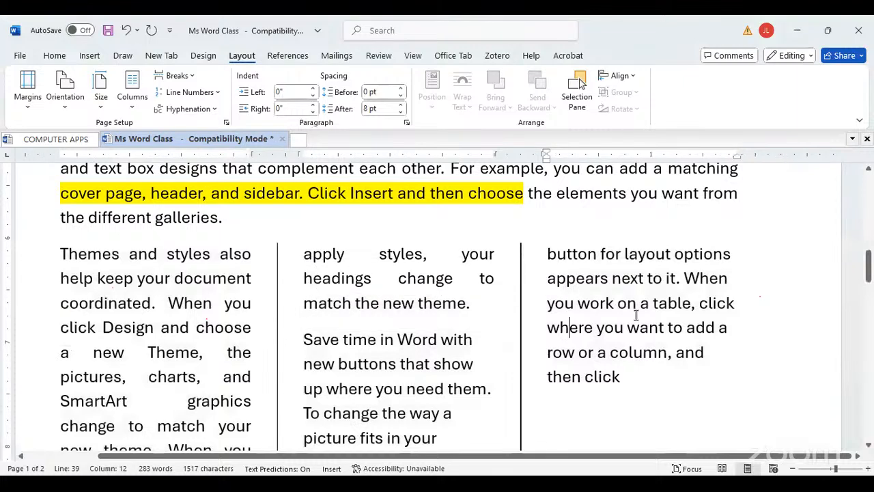
scroll(635, 315, down, 5)
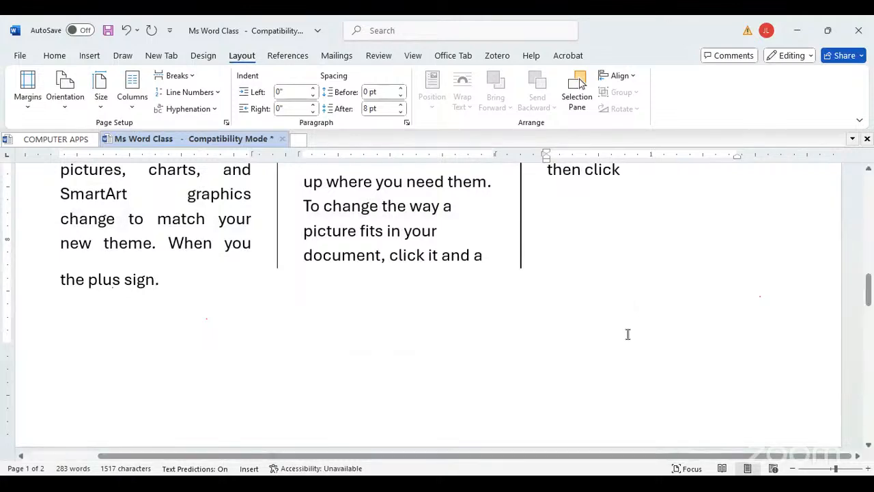
scroll(546, 338, up, 6)
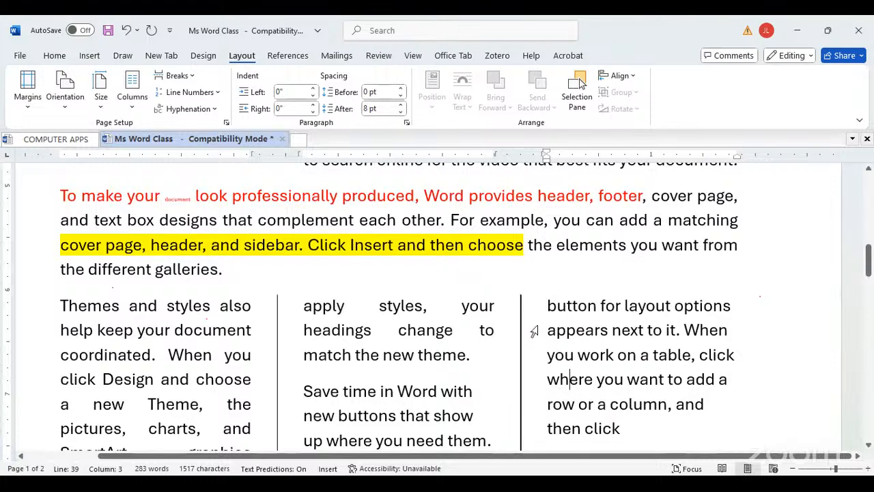
Add two empty lines after the last paragraph, which ends with "even on another device."
scroll(533, 332, down, 1)
scroll(398, 322, down, 3)
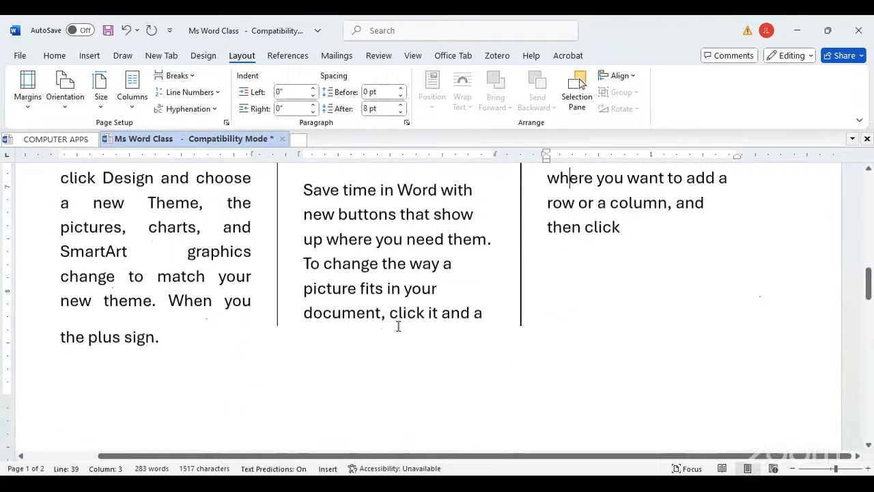
scroll(398, 322, up, 2)
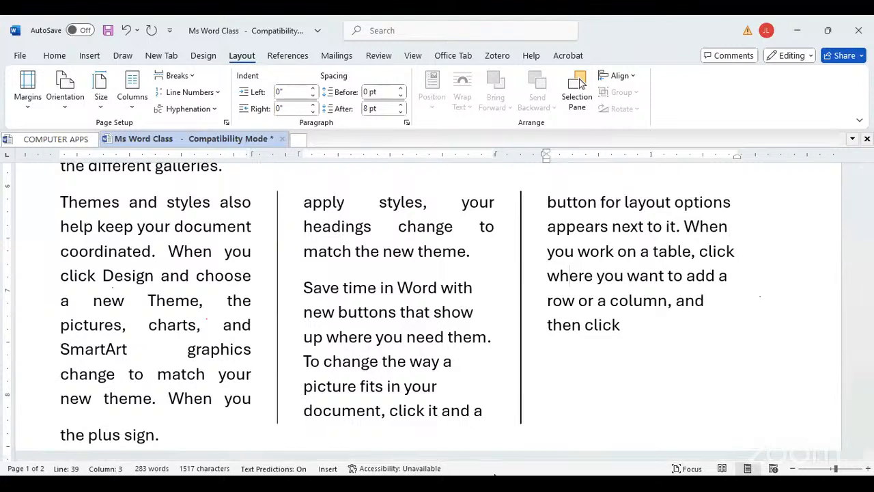
scroll(376, 448, up, 14)
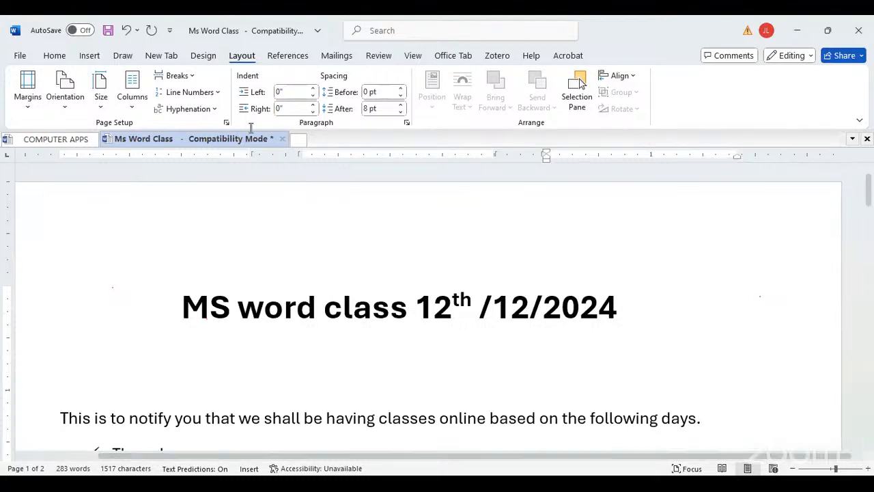
scroll(309, 243, down, 8)
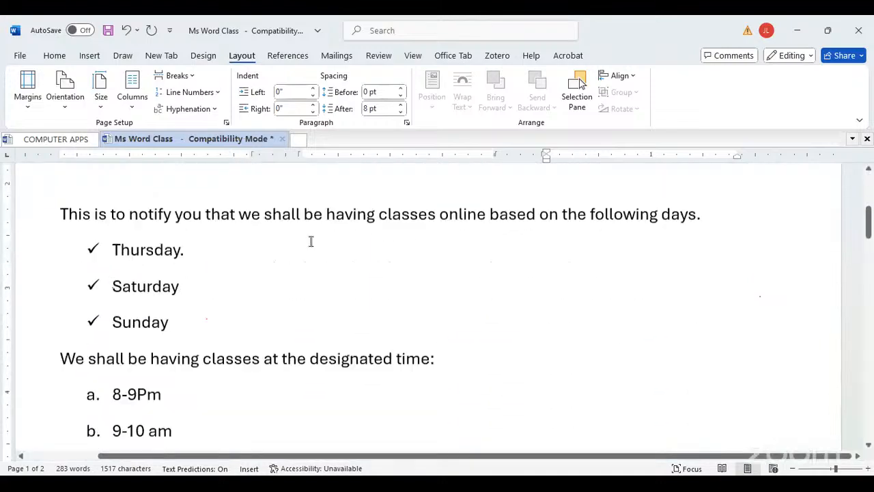
scroll(309, 242, down, 10)
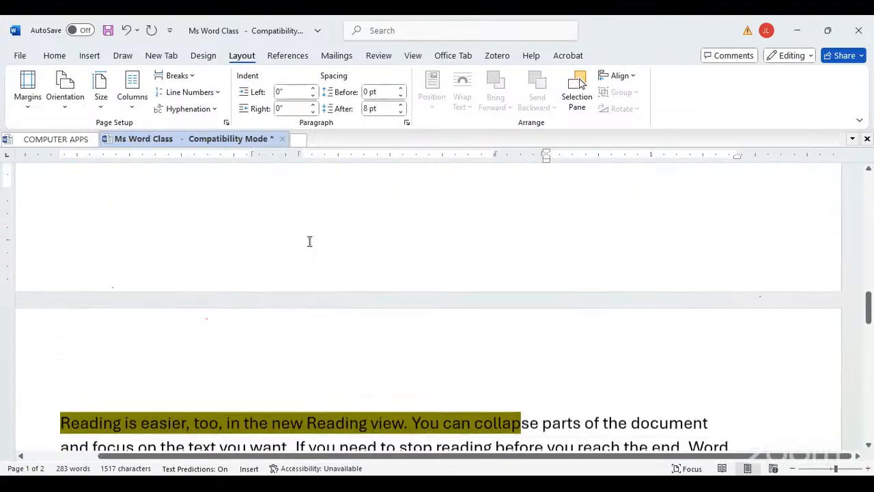
scroll(312, 240, up, 3)
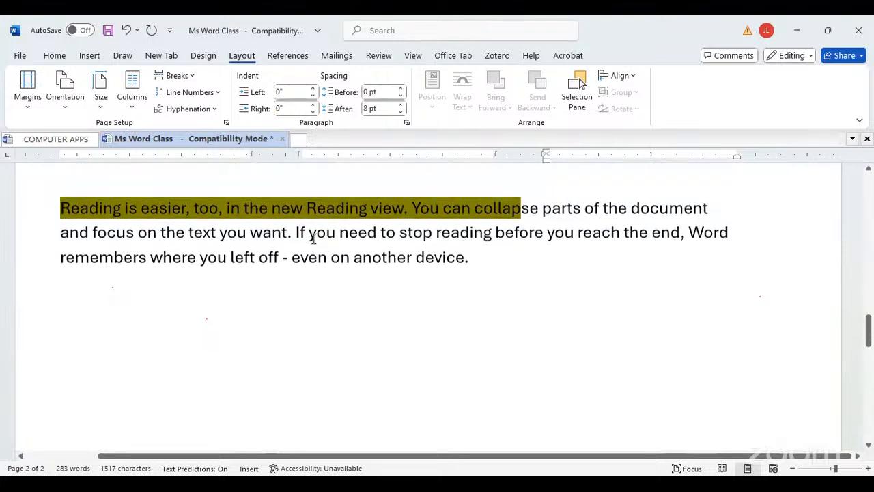
click(484, 272)
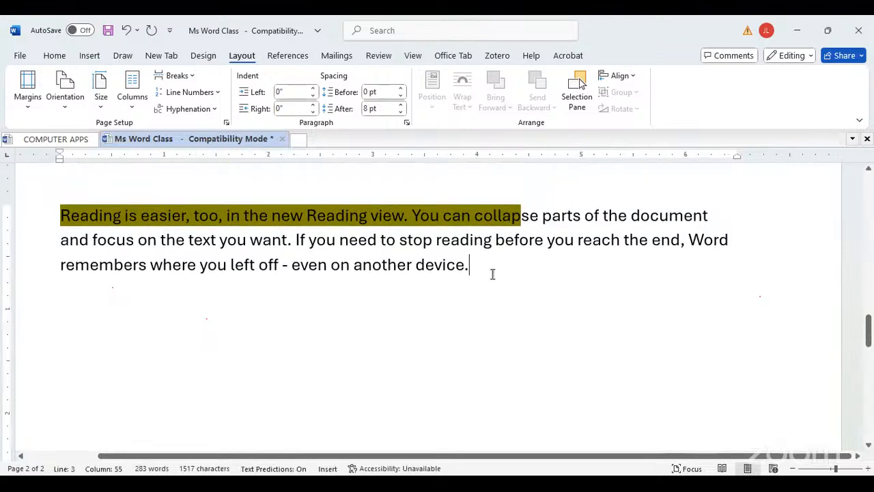
key(Return)
key(Return)
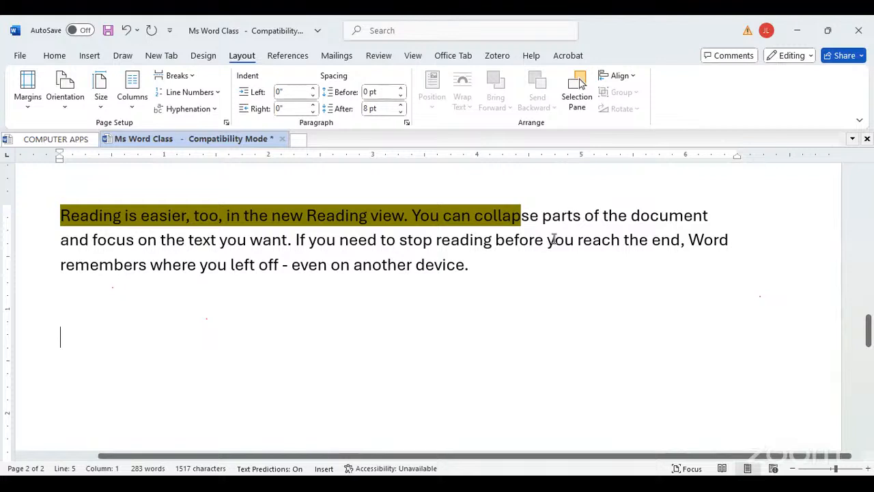
Generate eight paragraphs of sample text on the empty line at the document's end with =rand(8)
scroll(177, 236, up, 3)
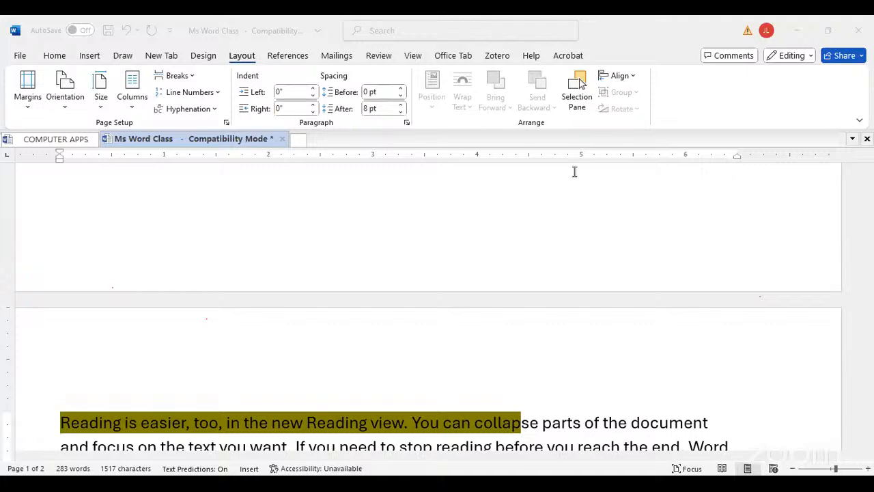
scroll(498, 295, down, 10)
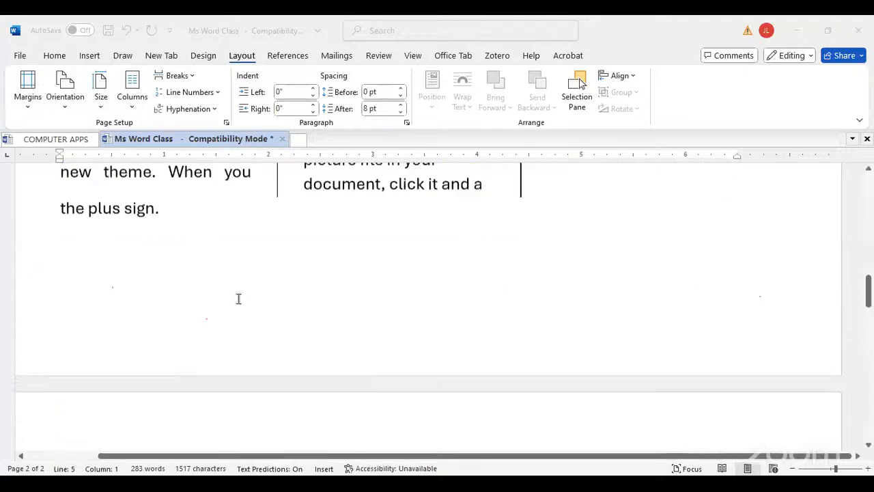
scroll(239, 298, up, 4)
scroll(254, 301, up, 10)
scroll(253, 299, down, 7)
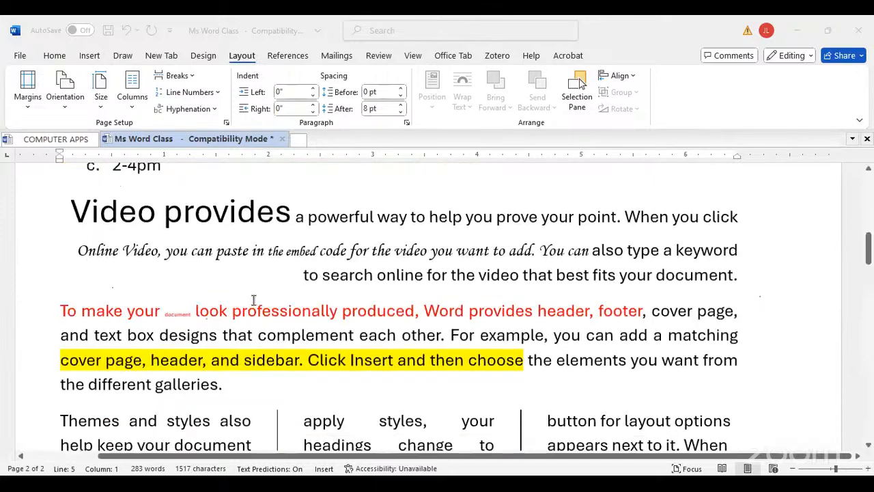
scroll(254, 299, down, 15)
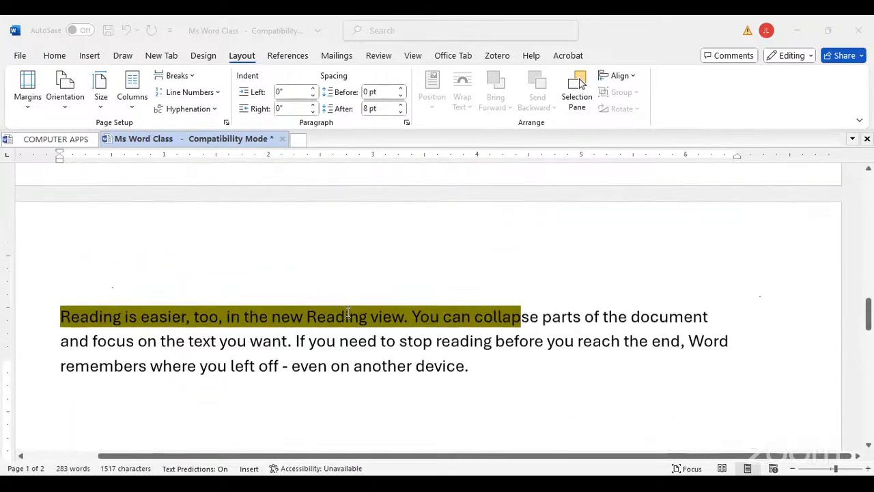
scroll(371, 299, up, 4)
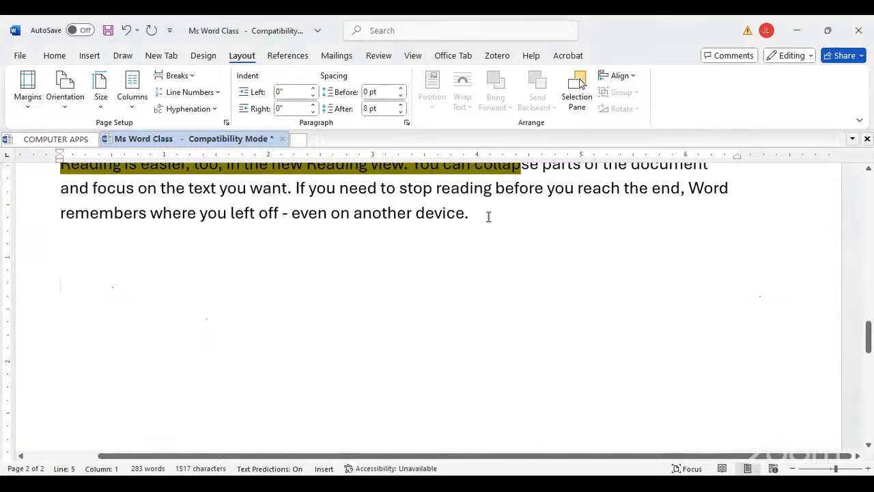
text(=)
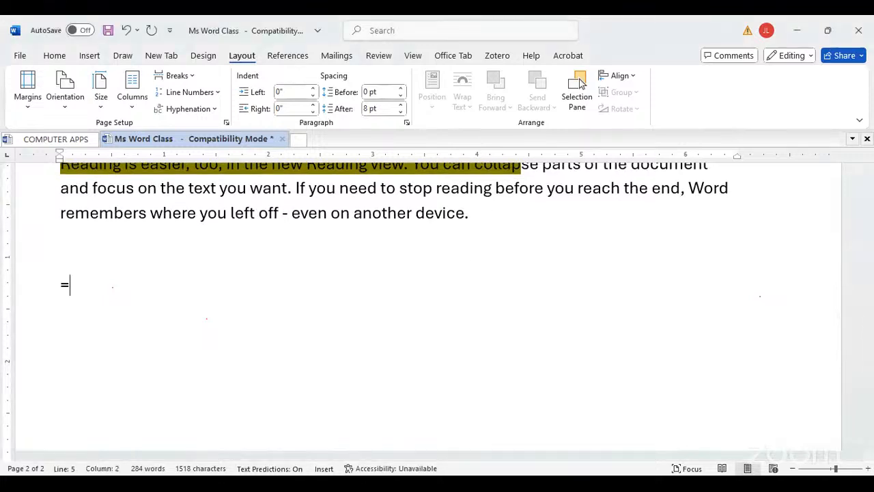
text(rand()
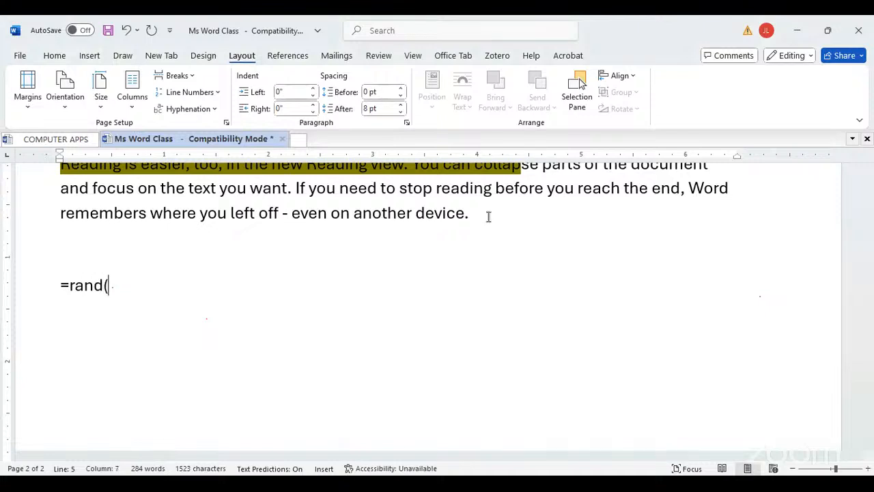
text(8))
key(Return)
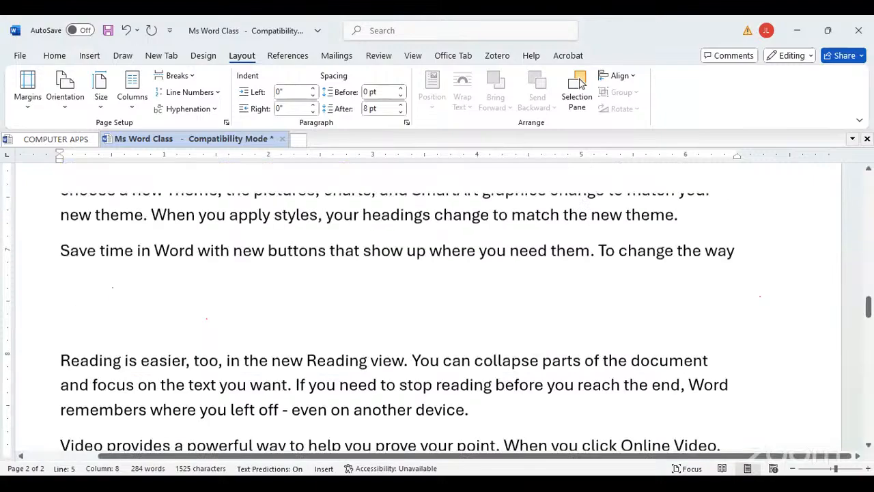
Arrange the first two generated paragraphs, "Video provides" and "To make your document", in three columns with a line between
scroll(507, 210, up, 4)
scroll(400, 209, up, 5)
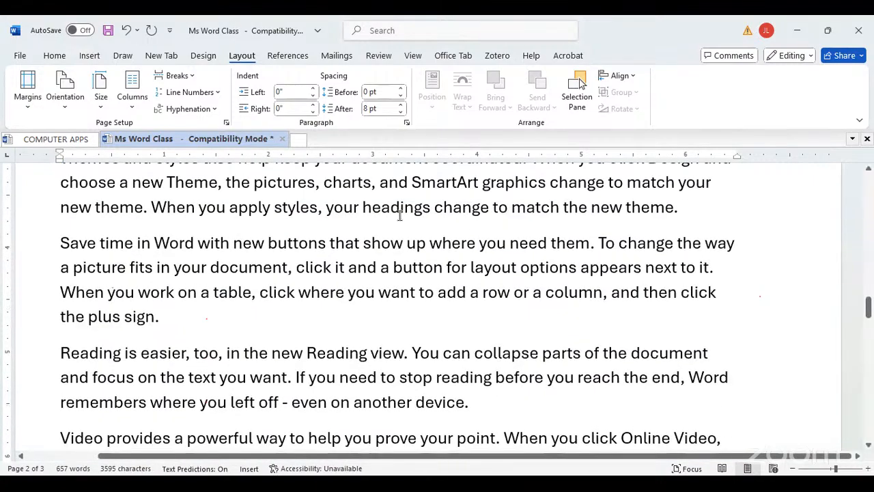
scroll(397, 248, up, 1)
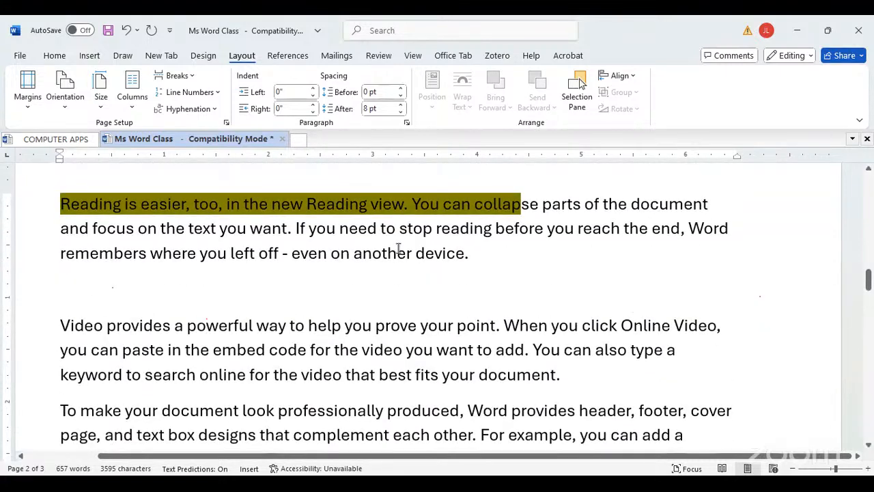
scroll(321, 247, down, 1)
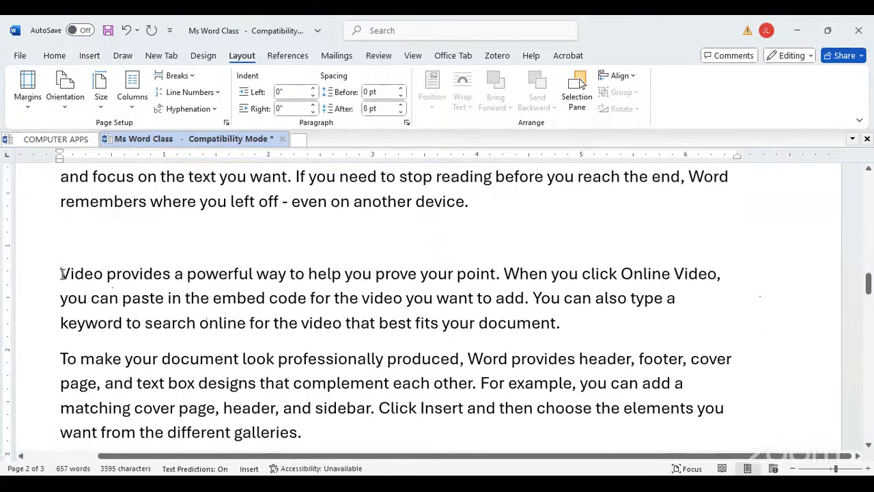
drag(62, 274, 308, 371)
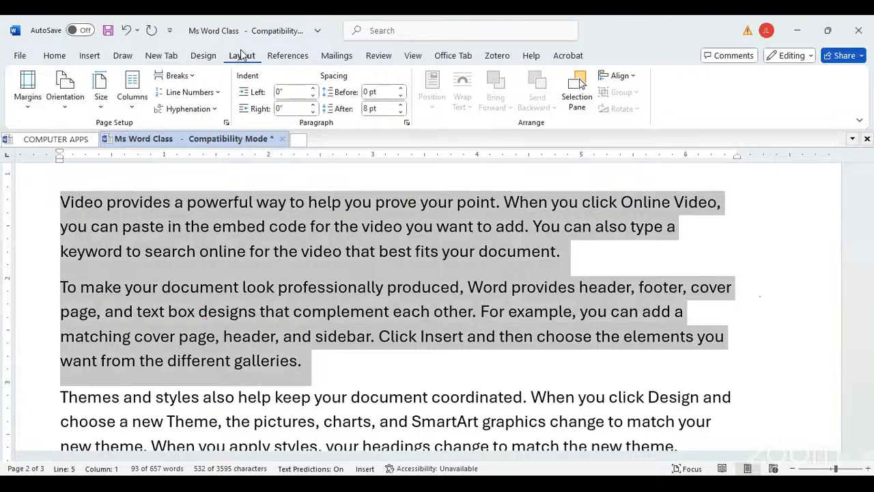
click(133, 112)
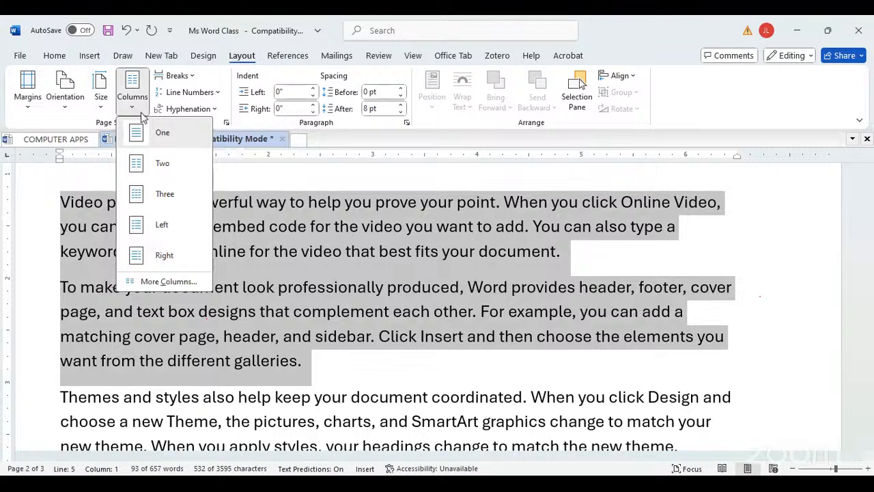
click(164, 281)
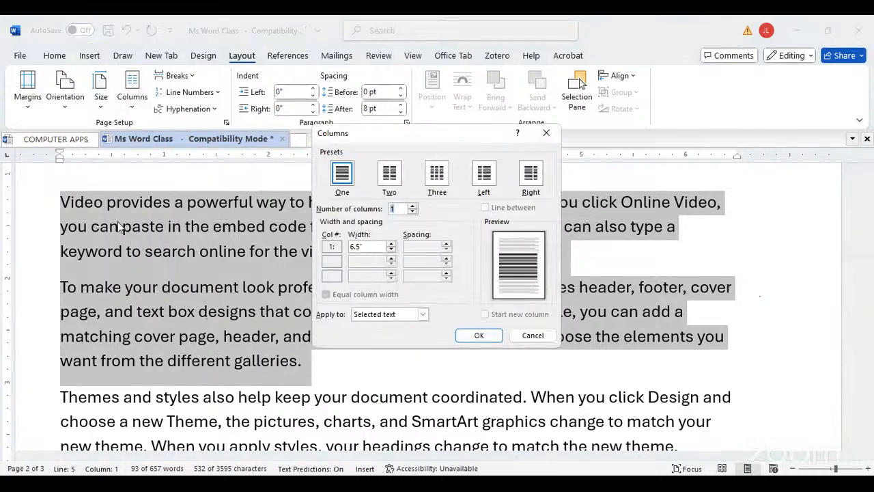
click(412, 206)
click(411, 207)
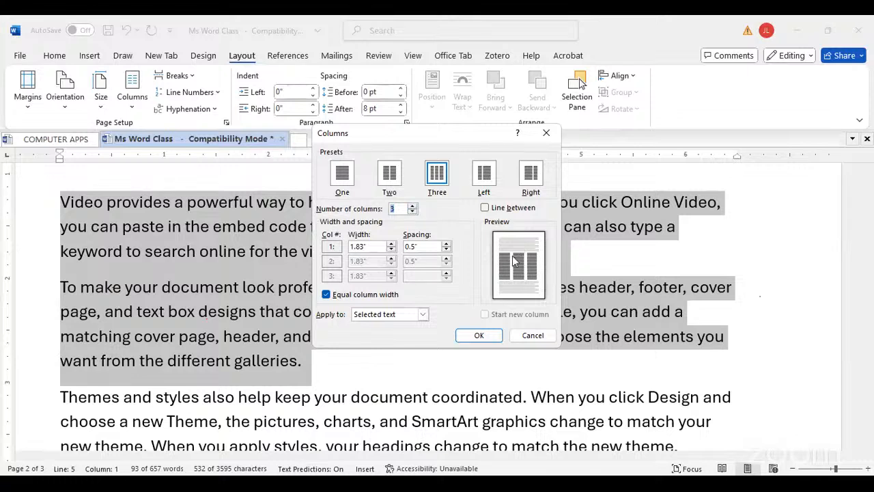
click(485, 207)
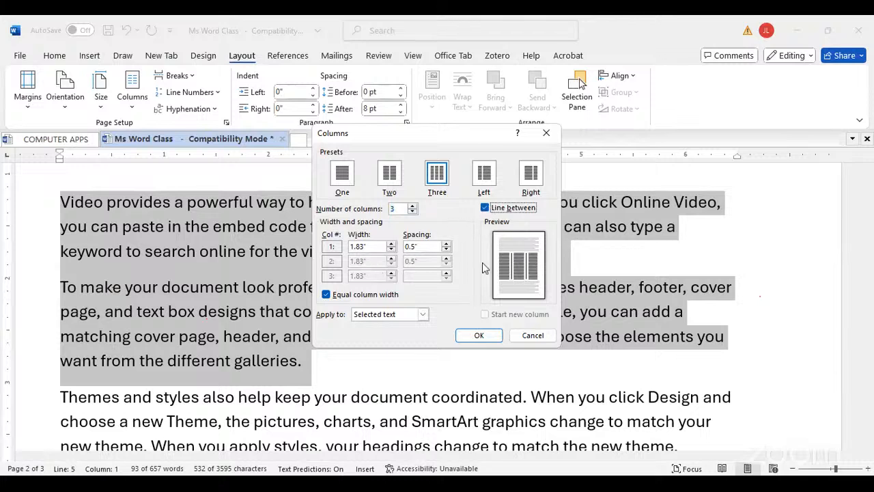
click(476, 337)
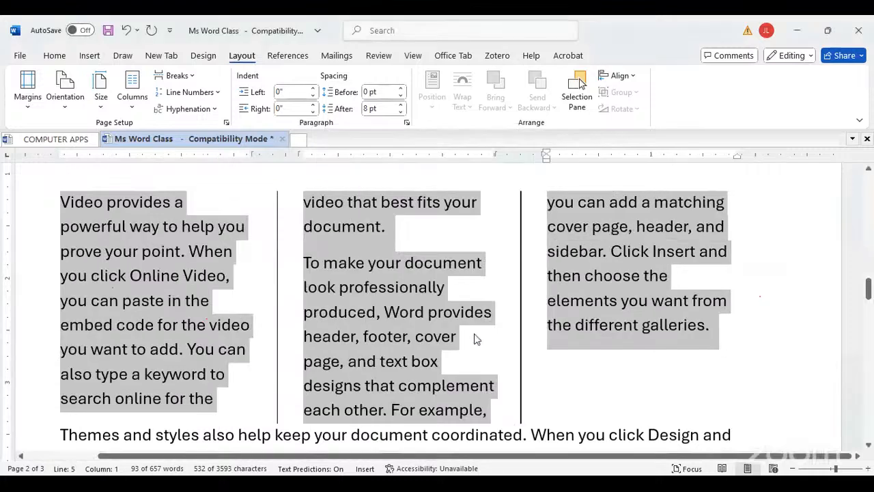
Justify the selected three-column text and review it along with the surrounding paragraphs
click(54, 56)
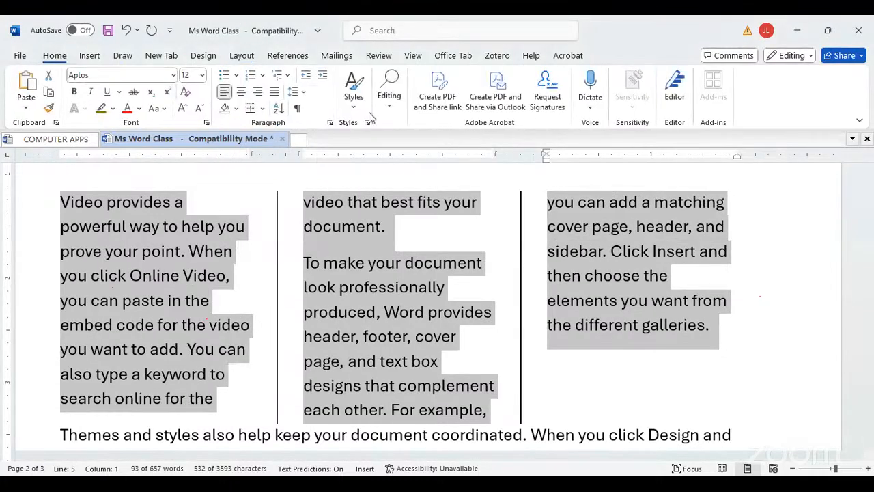
click(274, 92)
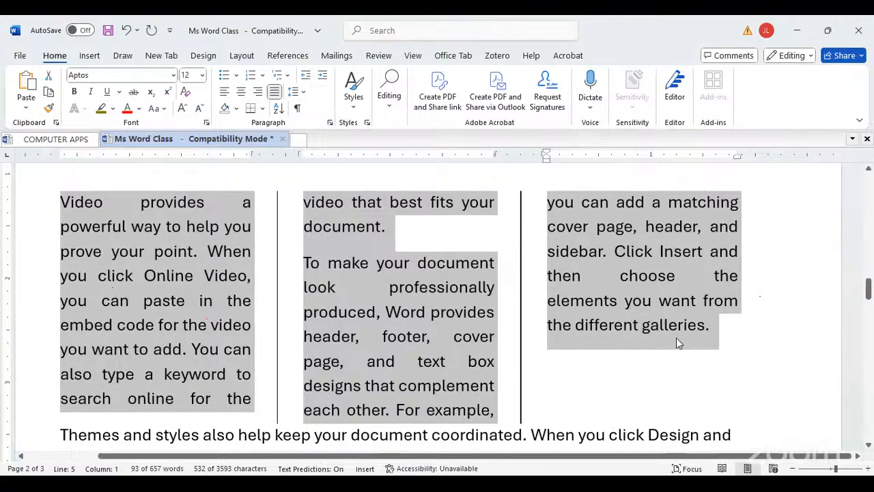
scroll(577, 331, down, 3)
scroll(571, 325, up, 5)
scroll(572, 328, down, 4)
scroll(569, 323, down, 8)
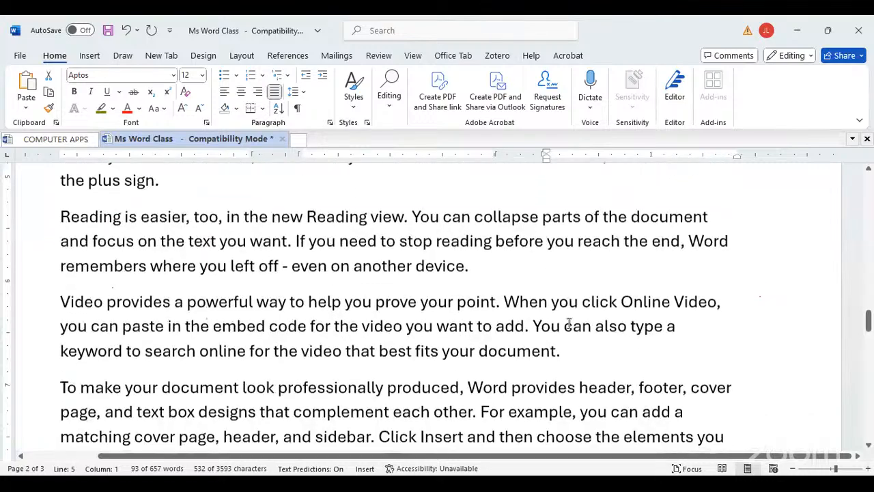
scroll(569, 322, up, 2)
scroll(570, 324, down, 5)
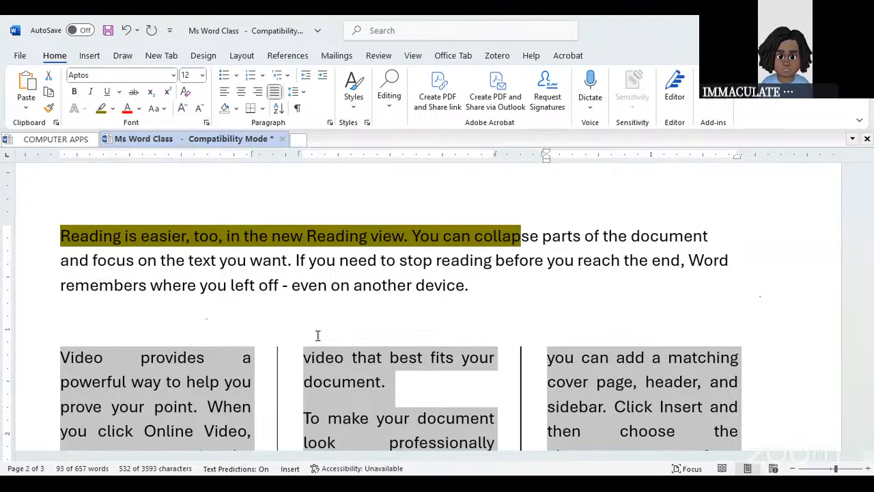
Switch the selected "Video provides" and "To make your document" paragraphs to one column, and finally to two columns
scroll(456, 395, down, 3)
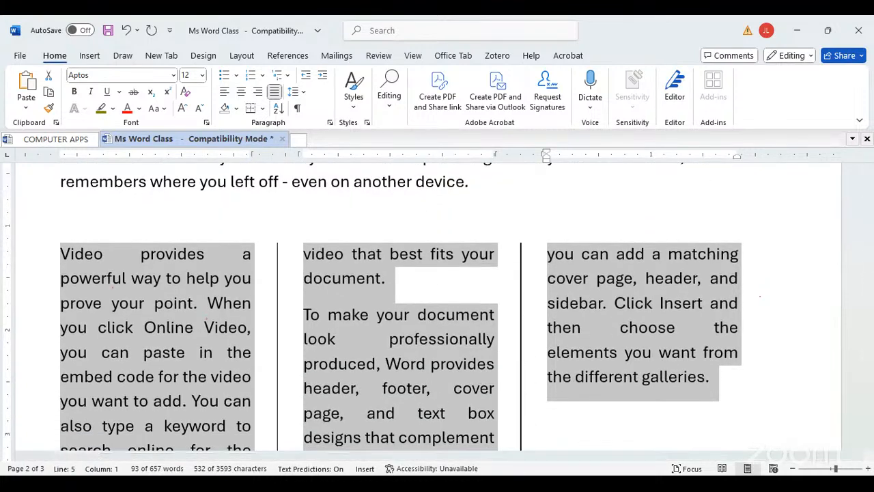
click(232, 57)
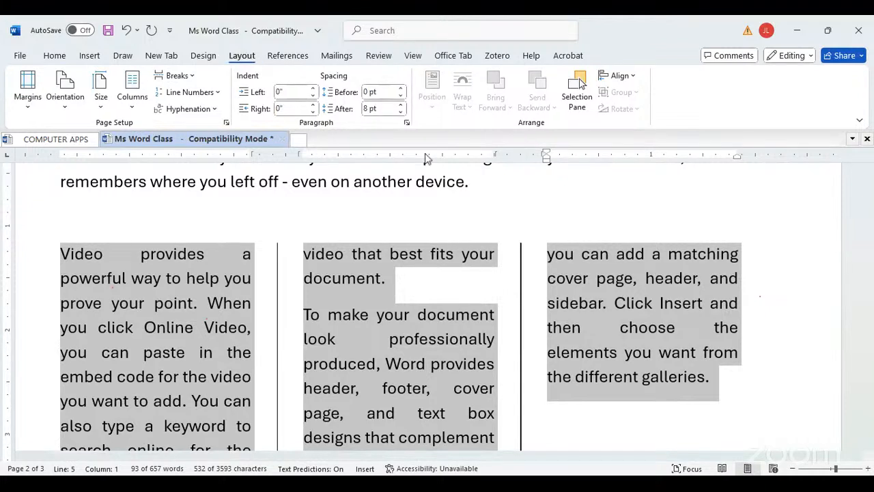
click(134, 99)
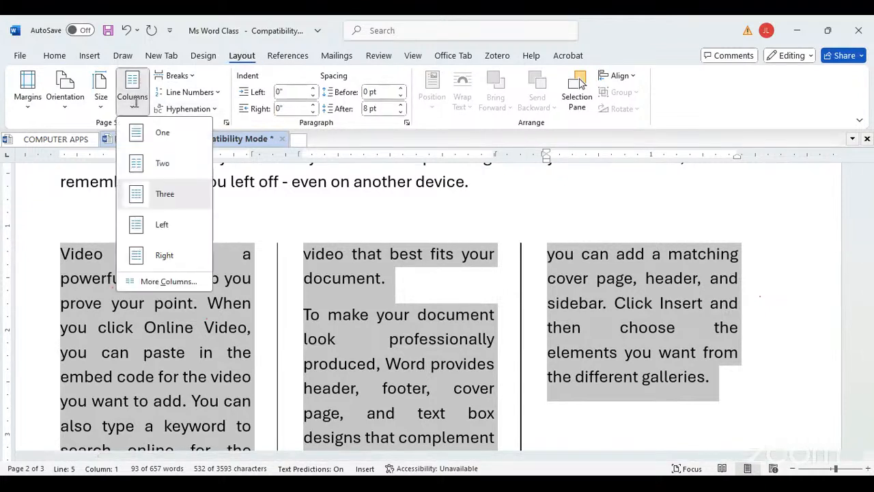
click(154, 132)
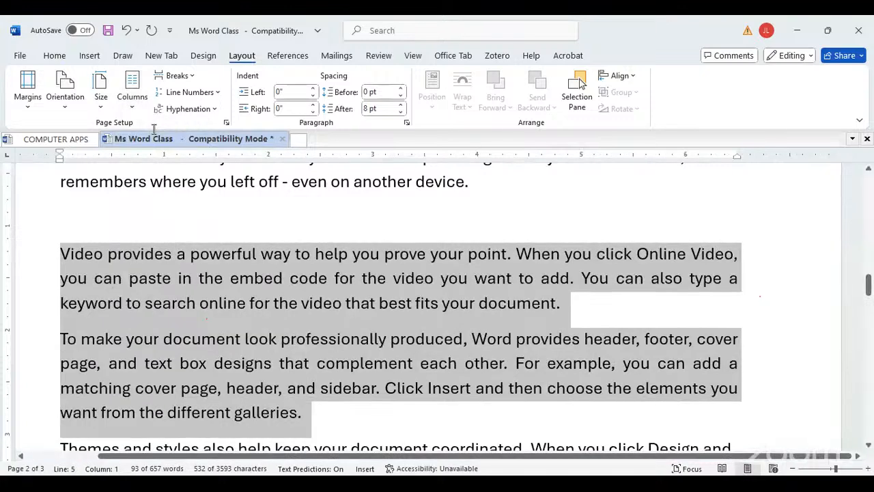
click(132, 99)
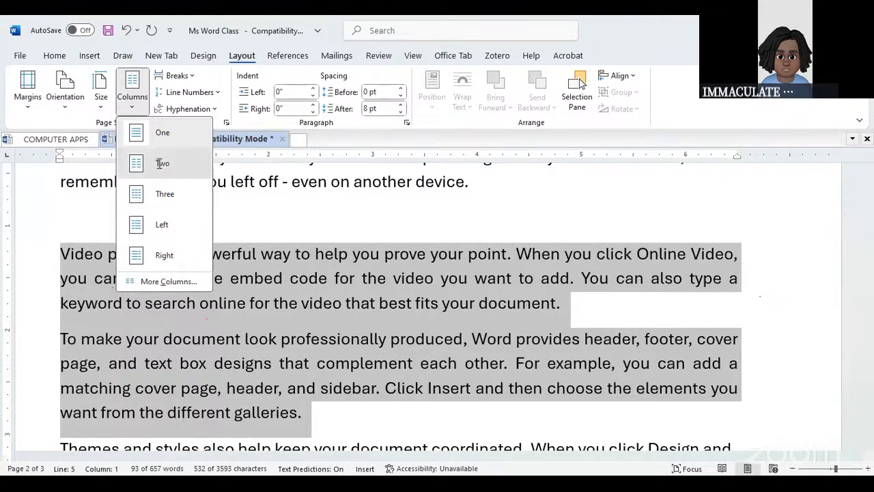
click(160, 164)
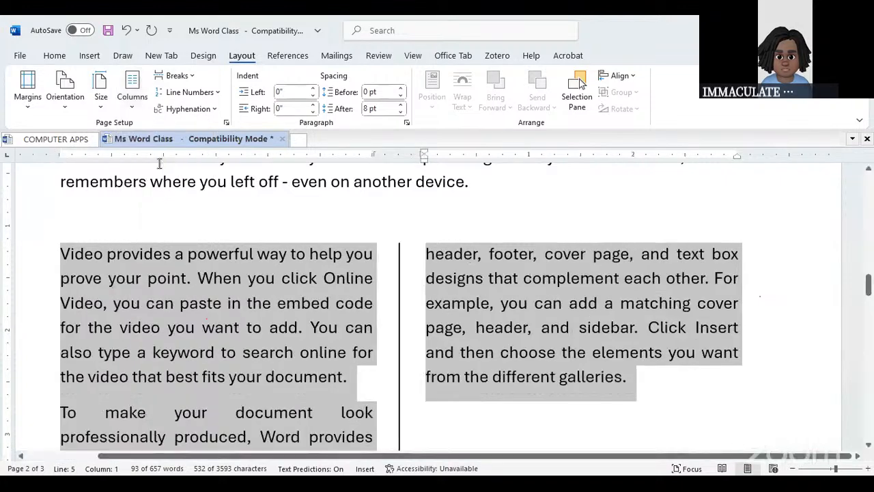
Apply the Left column preset to the selected "Video provides" and "To make your document" paragraphs, and finally the Right preset
click(132, 101)
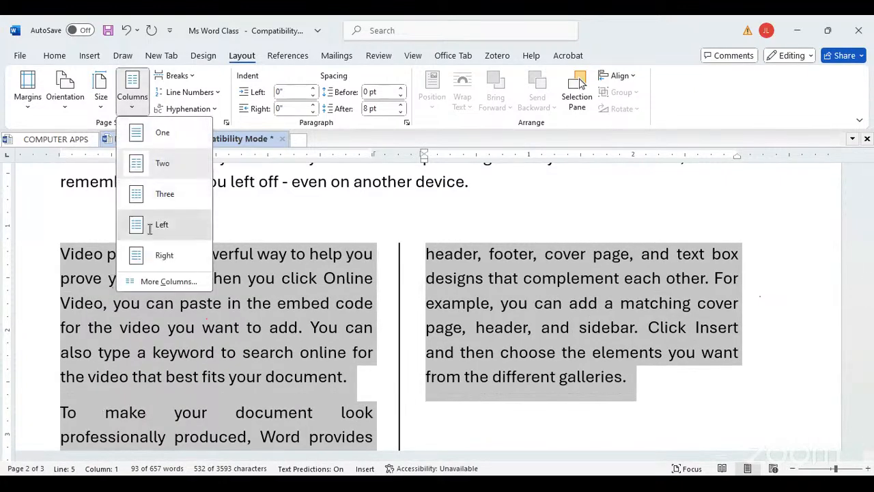
click(149, 228)
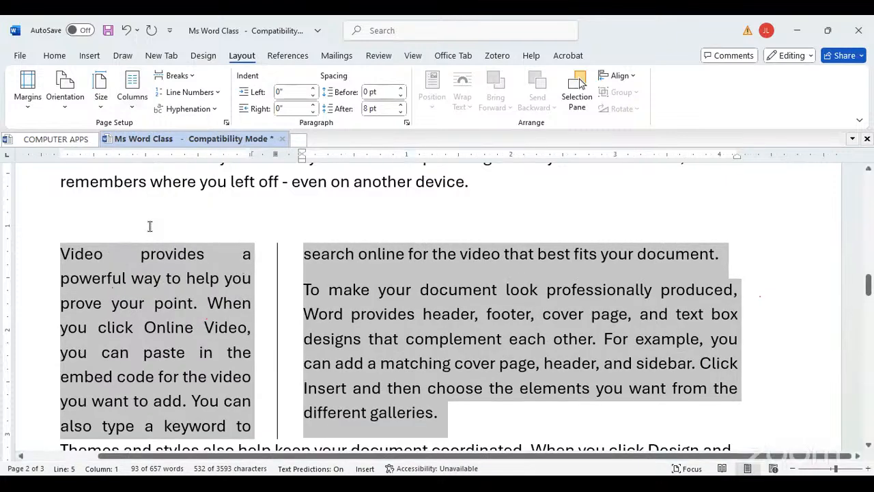
click(133, 101)
click(166, 255)
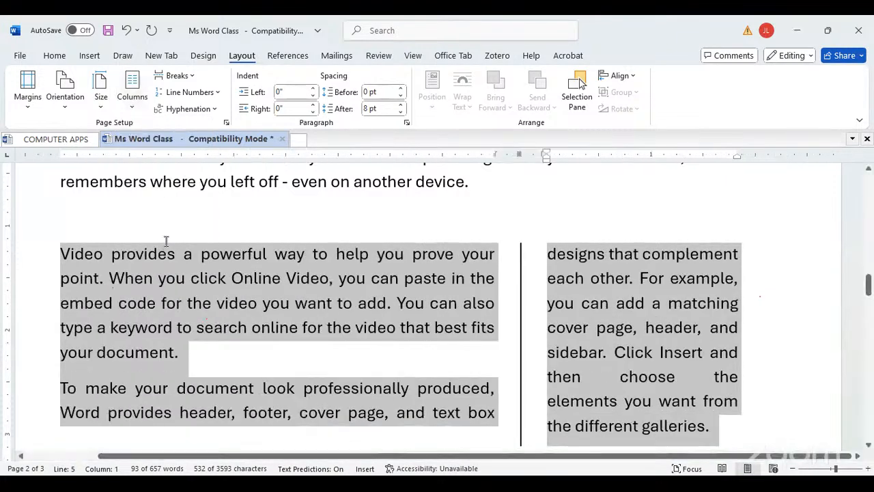
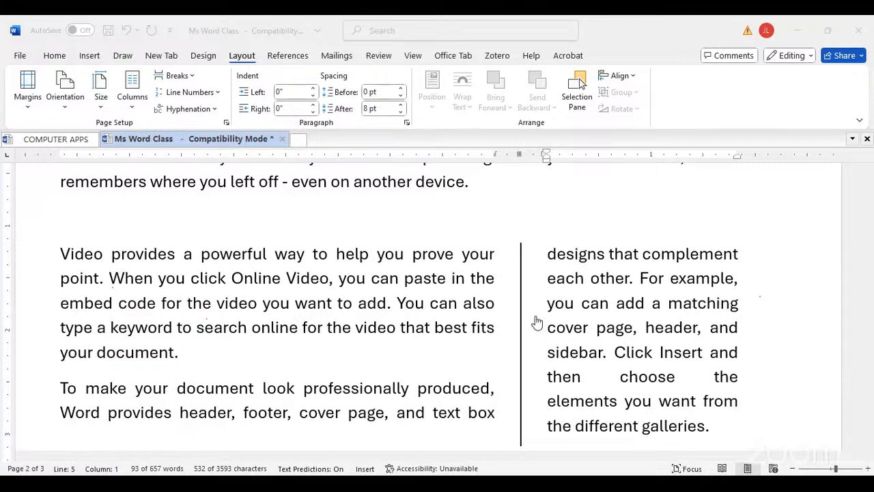
Undo the last three column layout changes on the two paragraphs and deselect the text
click(298, 311)
key(ctrl+a)
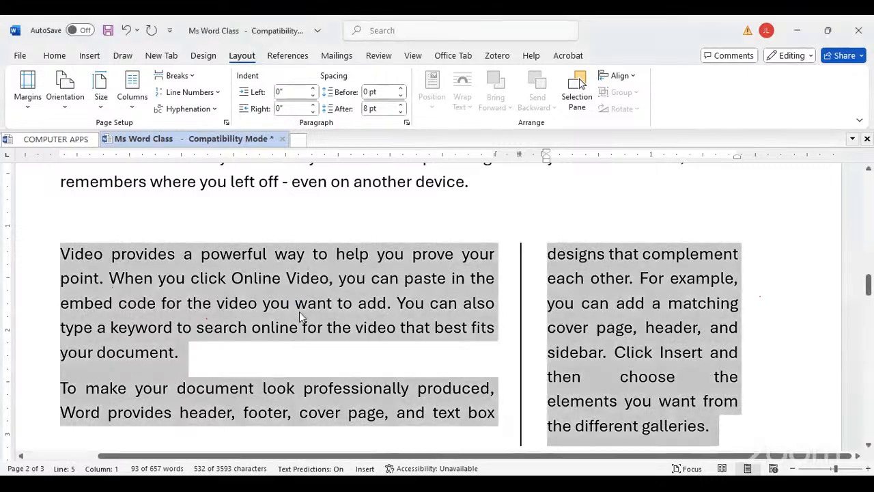
click(127, 31)
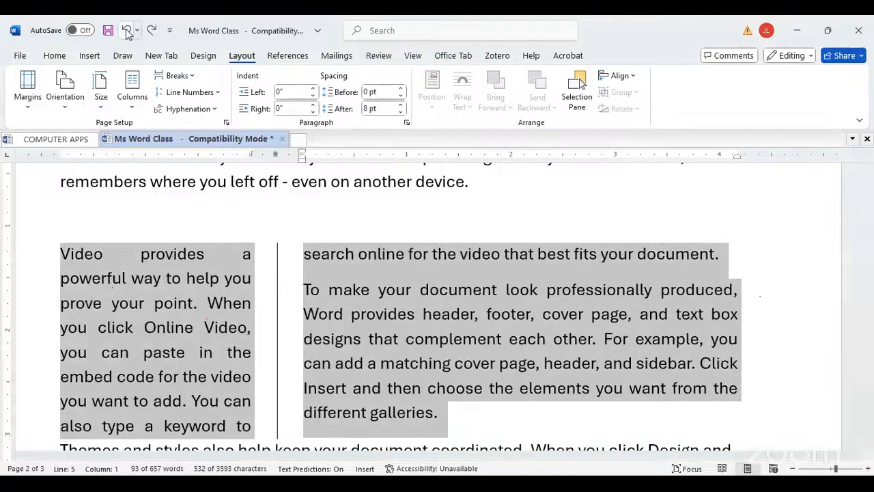
click(127, 31)
click(127, 30)
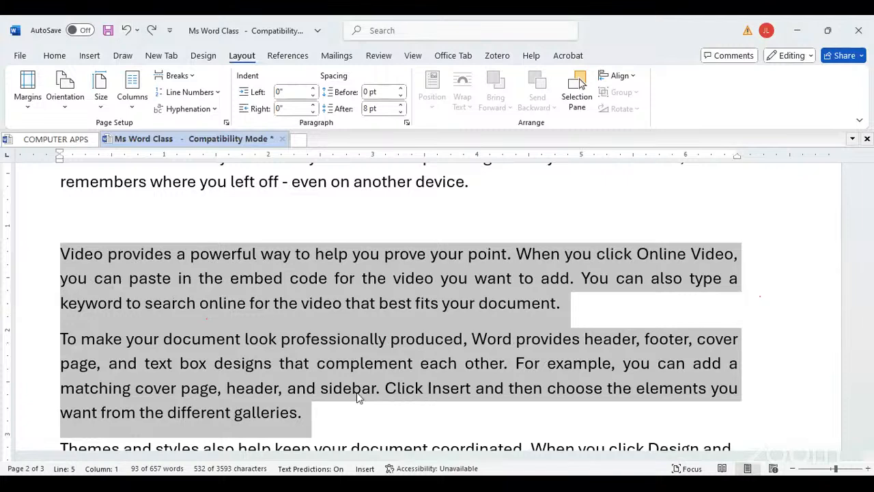
click(364, 280)
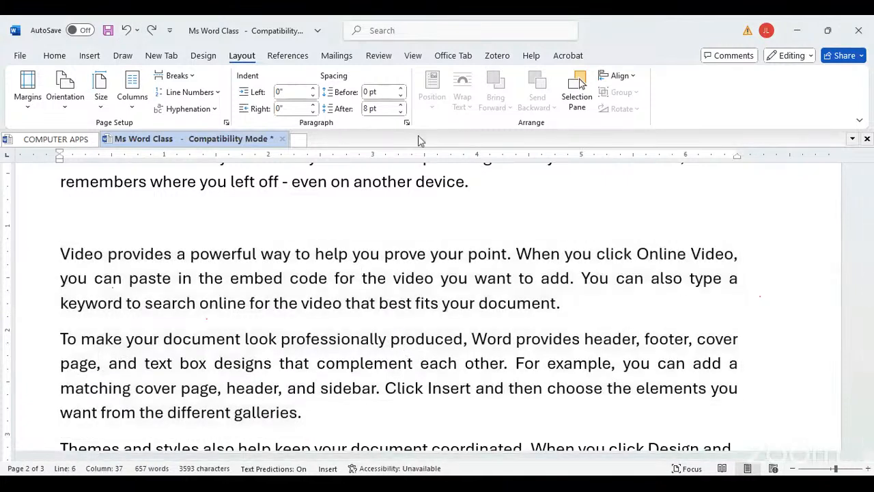
Select the "Video provides" and "To make your document" paragraphs and set their number of columns to 4
click(61, 252)
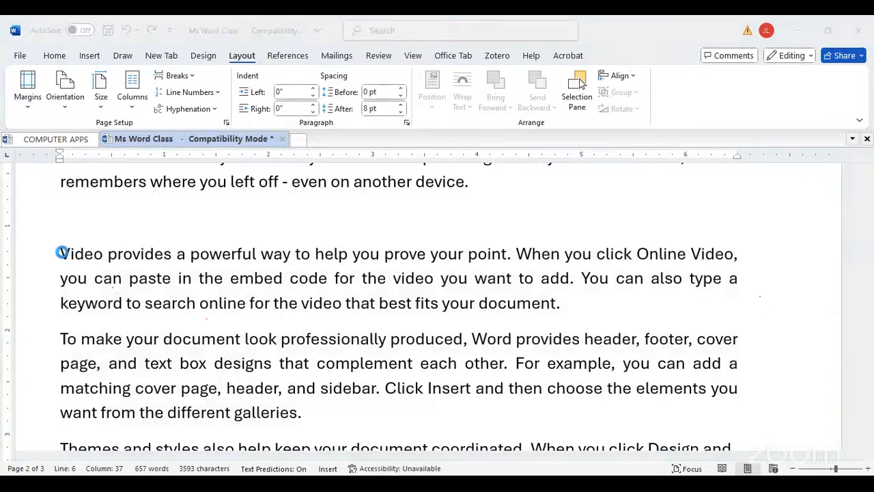
shift+click(301, 414)
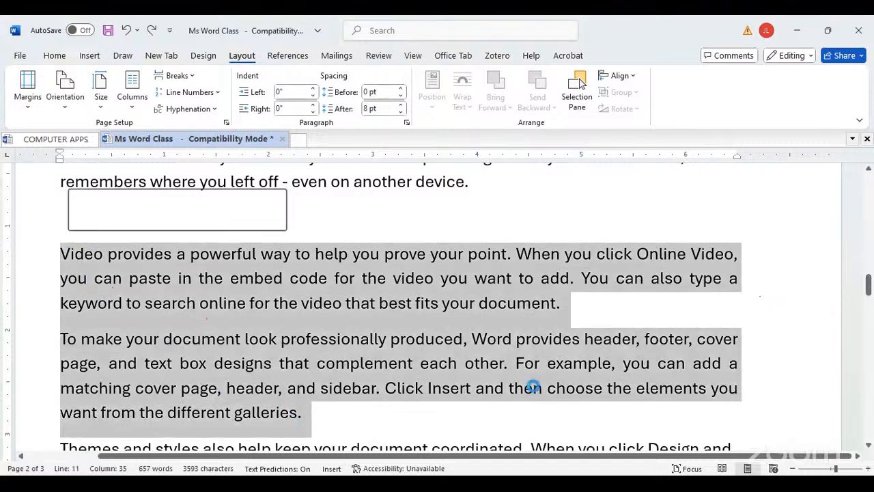
click(574, 369)
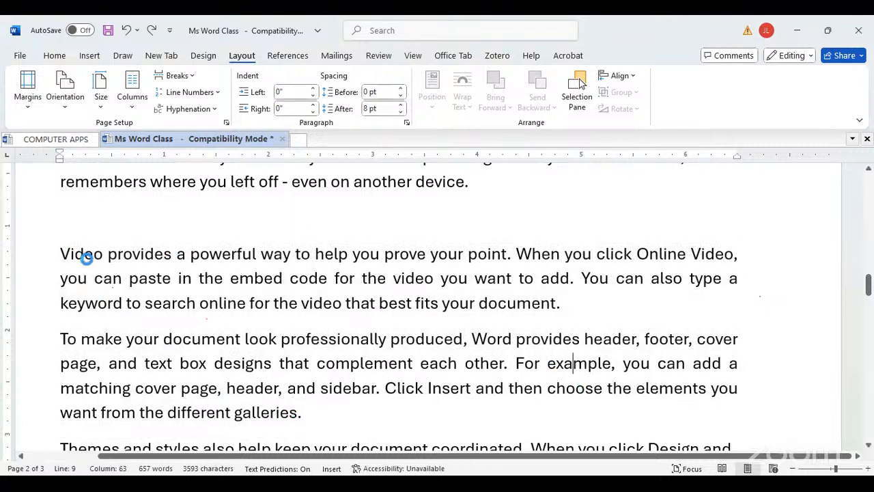
drag(58, 252, 308, 414)
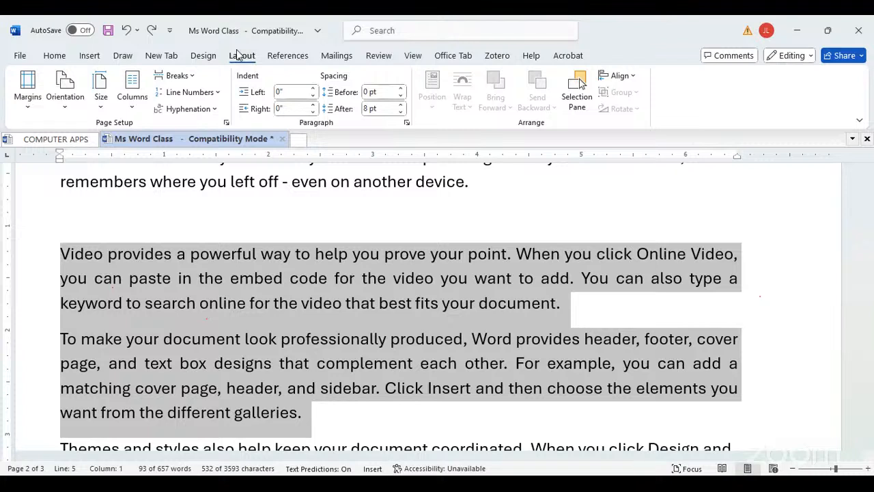
click(441, 97)
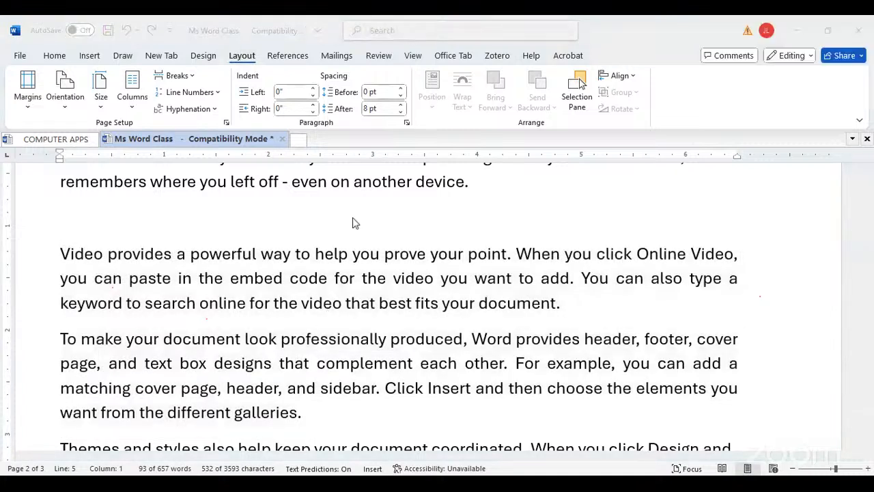
click(247, 138)
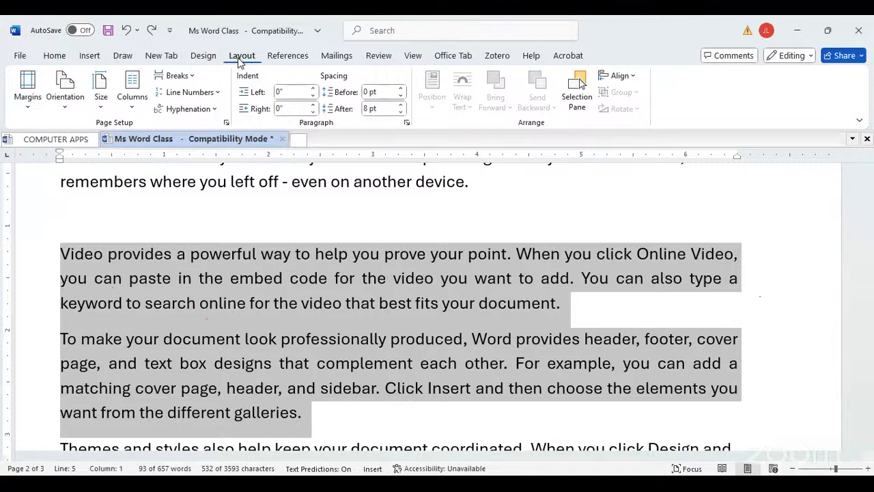
click(133, 103)
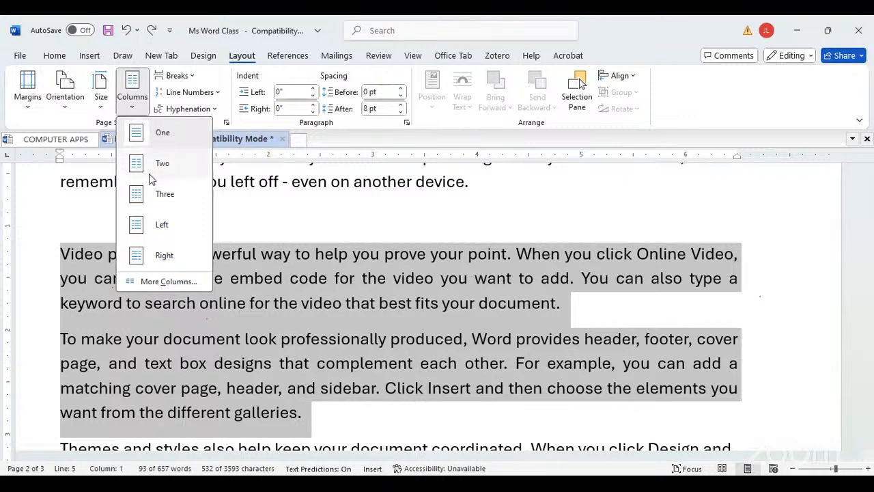
click(175, 283)
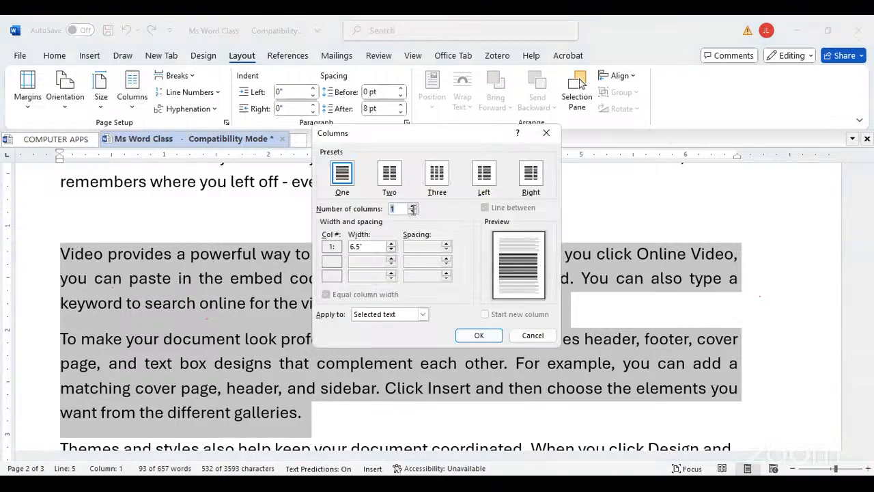
click(413, 206)
click(413, 206)
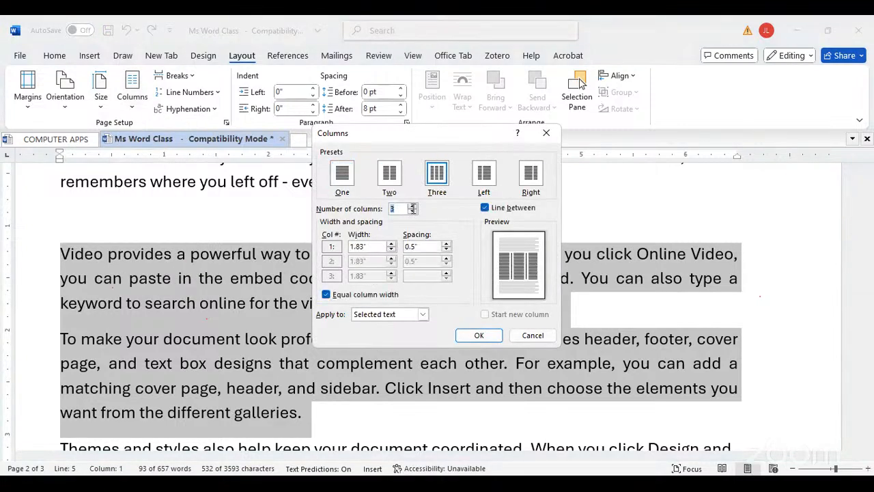
click(412, 206)
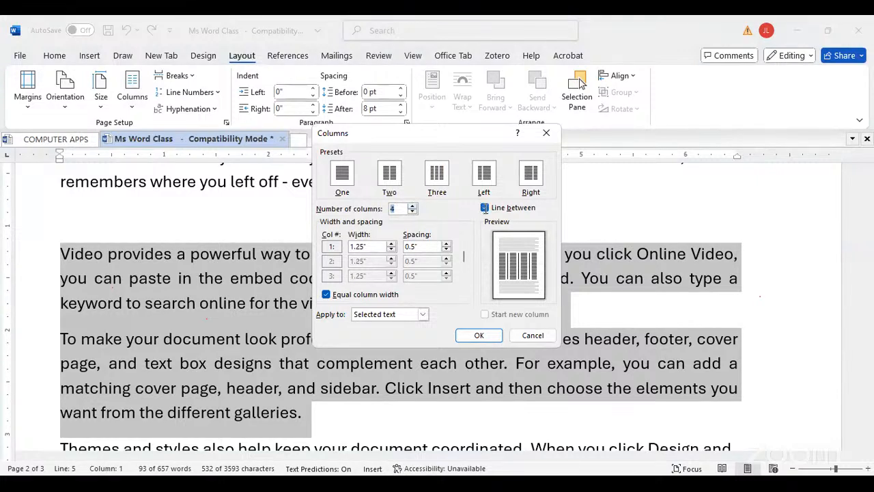
Toggle the line between the columns off and back on, and apply the four-column layout to the selected text
click(485, 208)
click(484, 208)
click(485, 208)
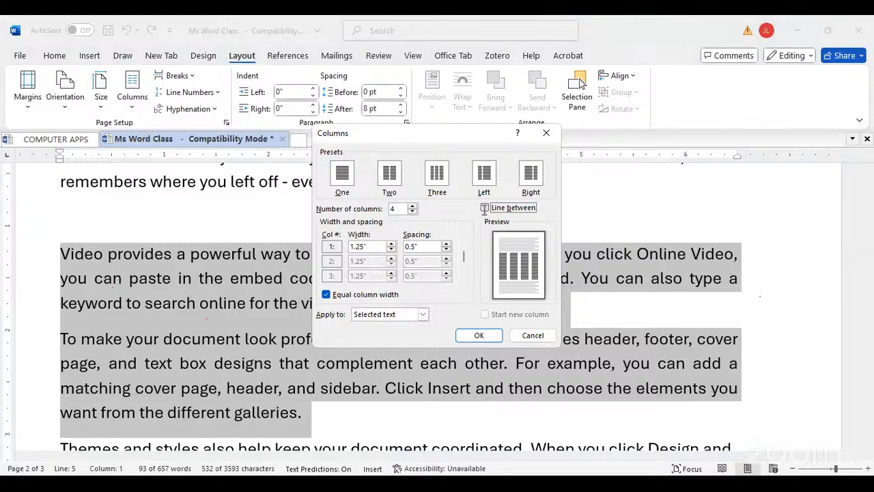
click(485, 208)
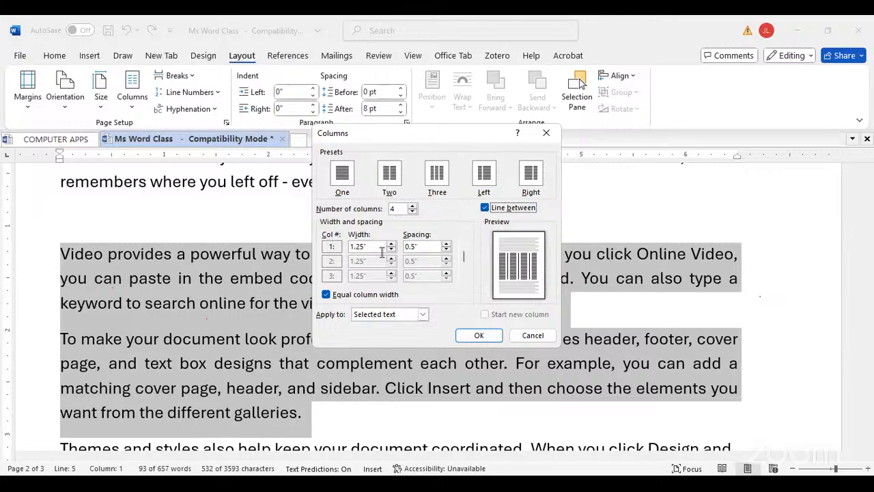
click(478, 336)
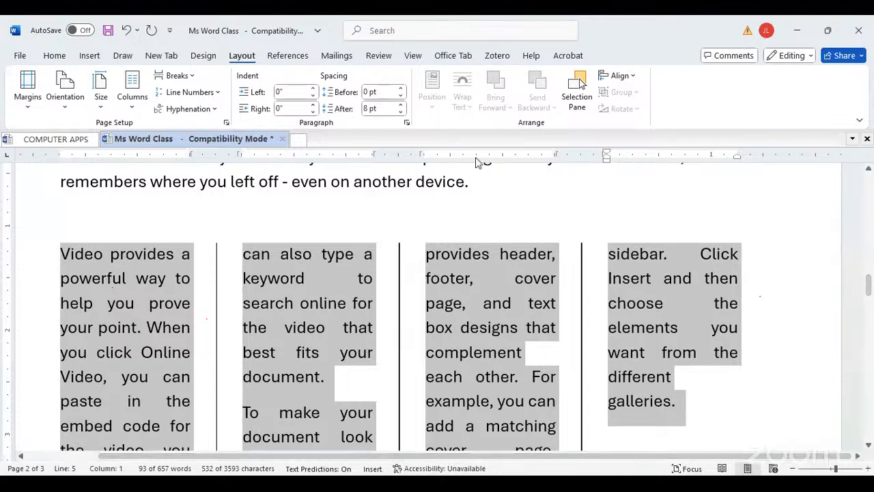
click(488, 277)
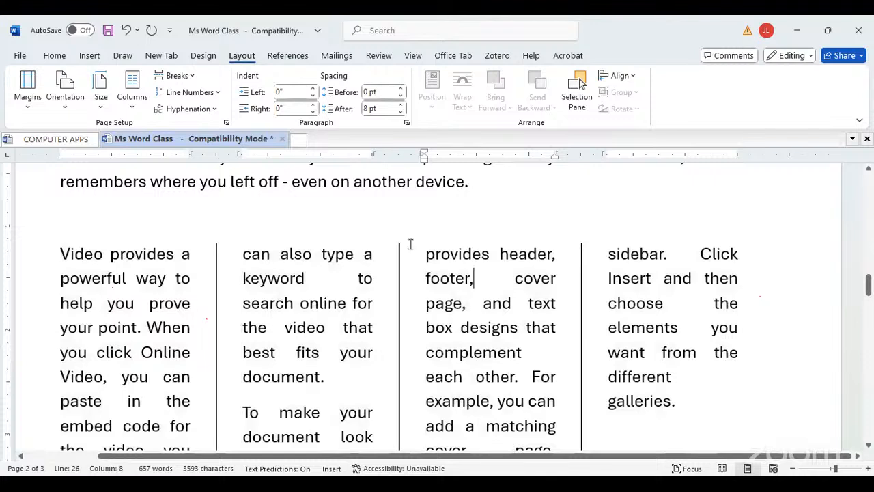
Select the initial letter V of the "Video provides" paragraph and look for the drop cap command
drag(60, 254, 71, 253)
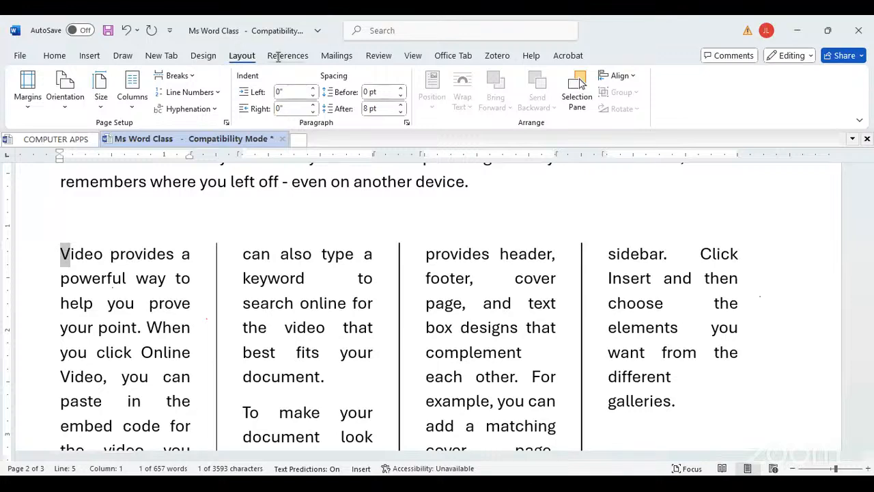
click(202, 53)
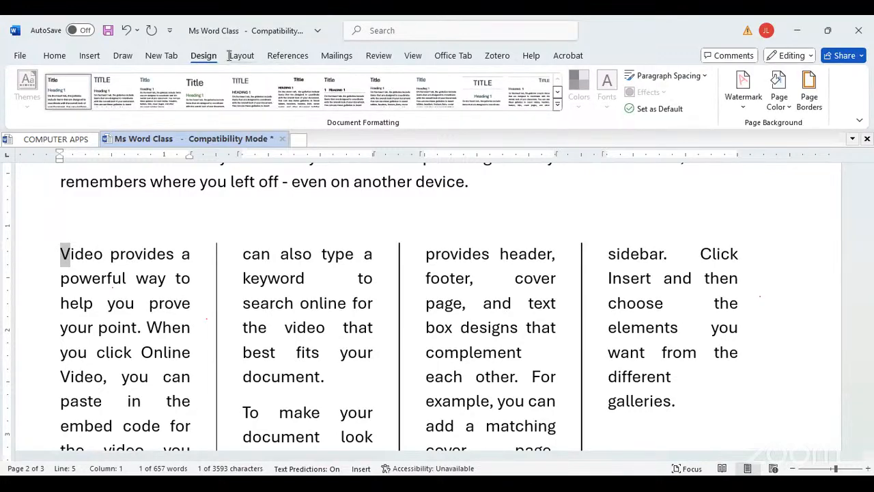
click(231, 55)
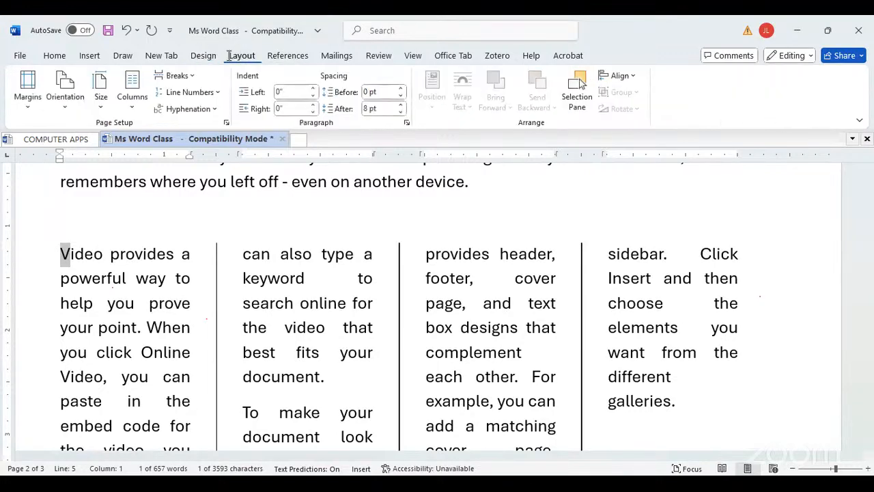
click(56, 56)
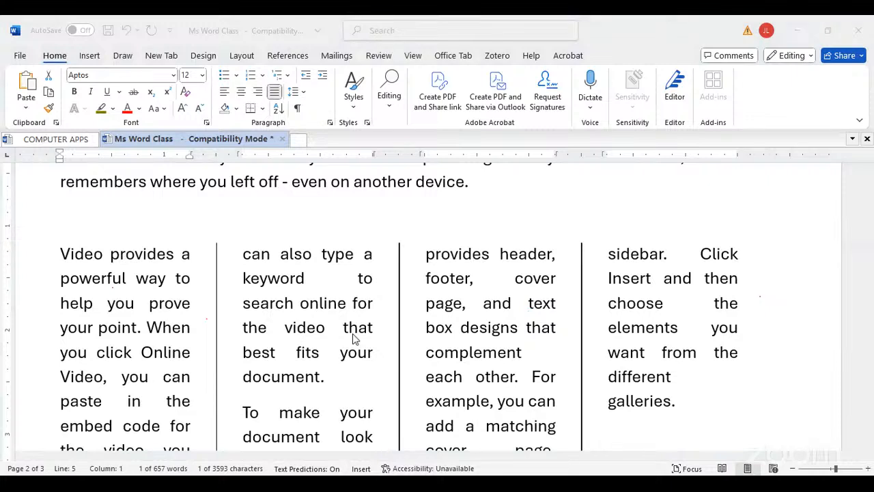
click(639, 41)
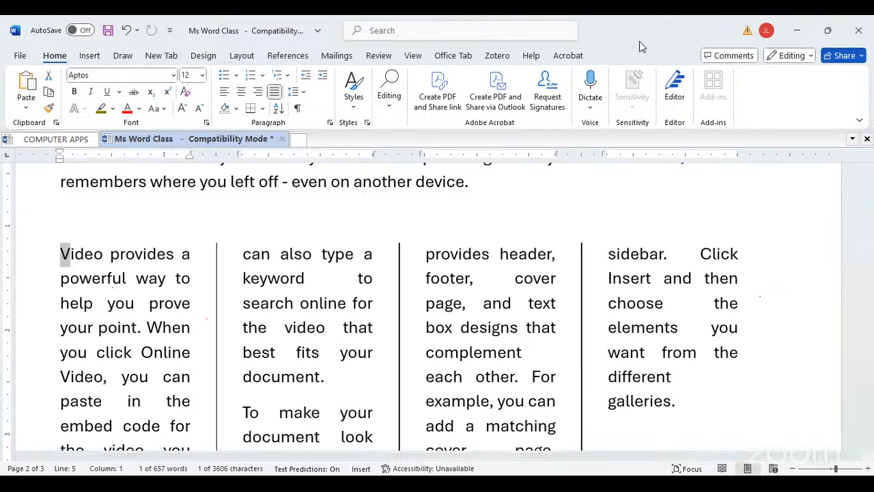
Search the built-in help for "cap drop" and read the "Insert a drop cap" instructions
key(F1)
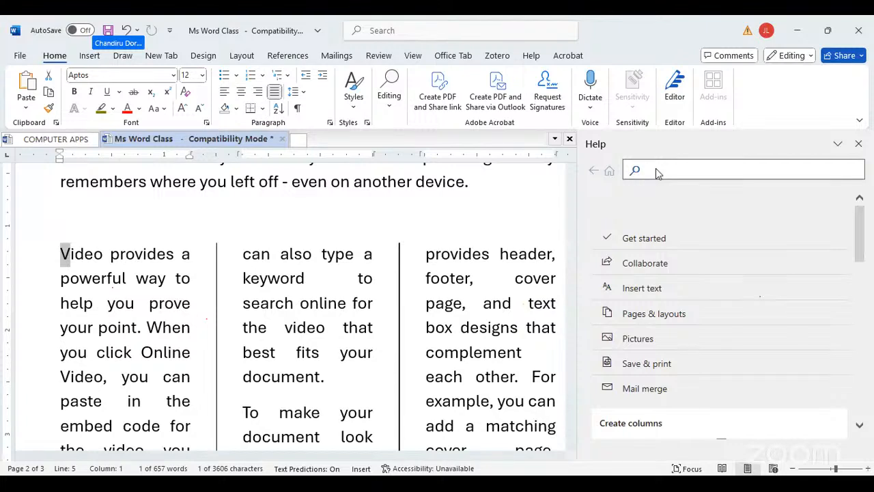
text(dr)
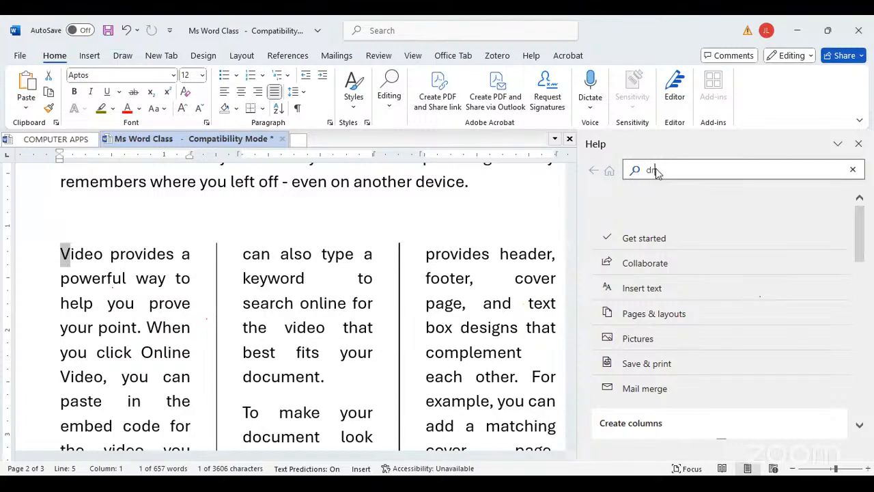
text(op ca)
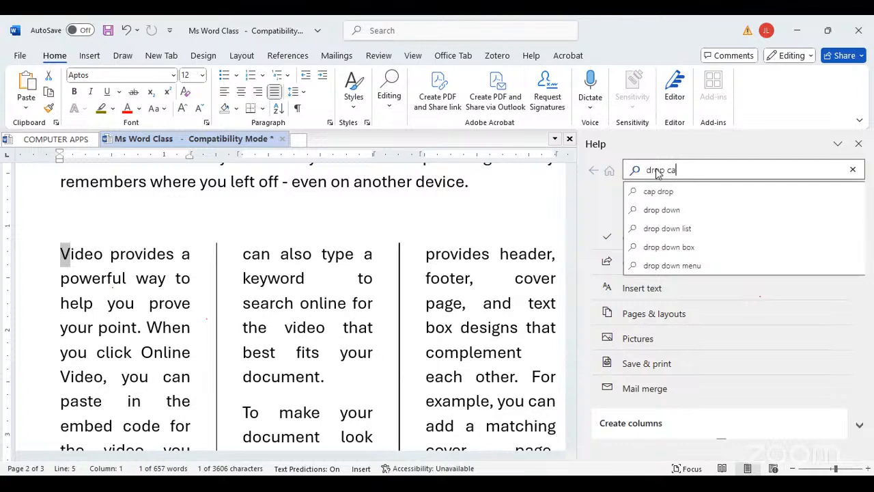
key(Down)
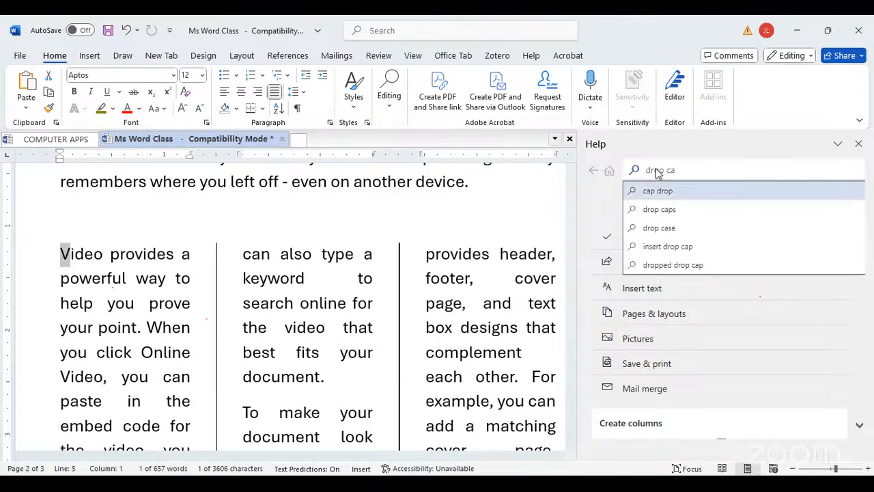
key(Return)
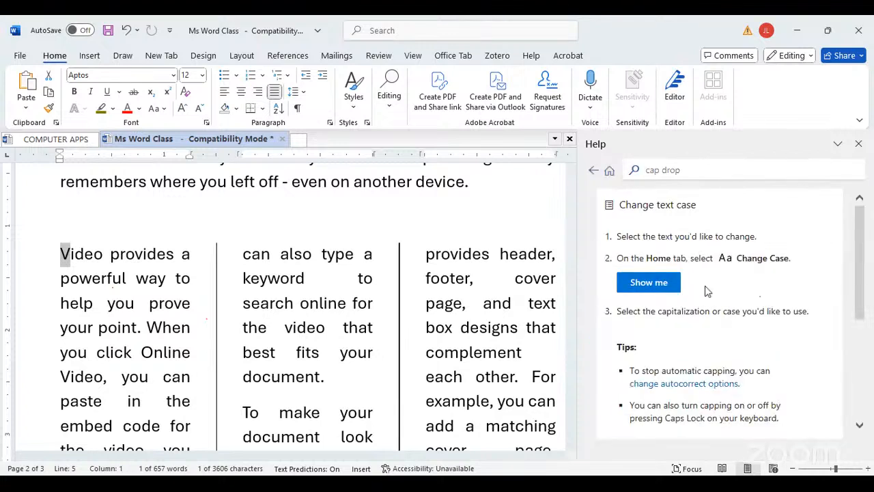
drag(859, 252, 872, 321)
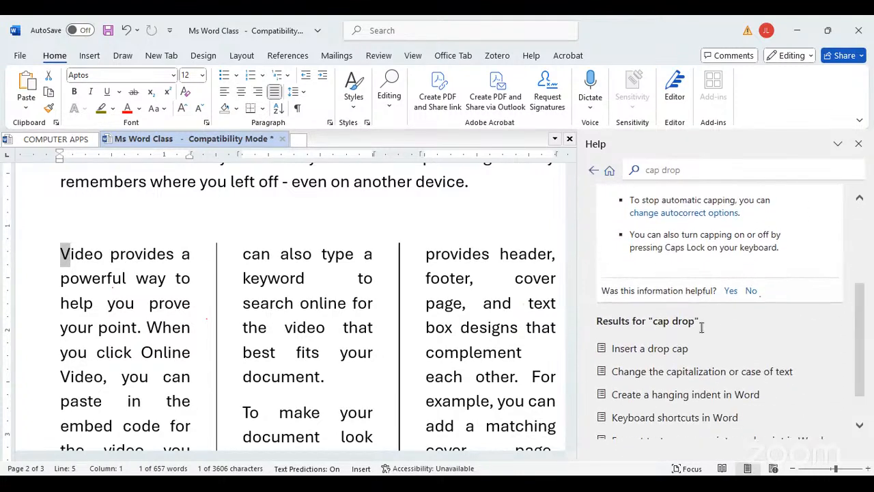
click(645, 349)
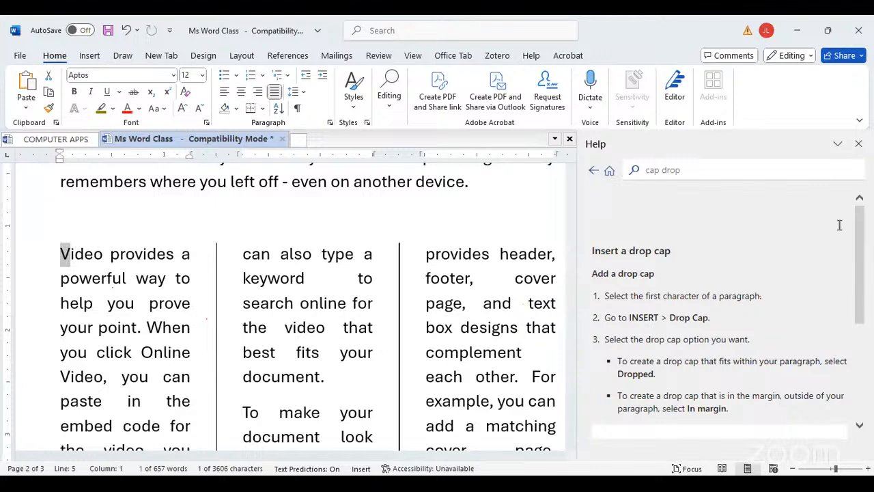
drag(859, 219, 860, 243)
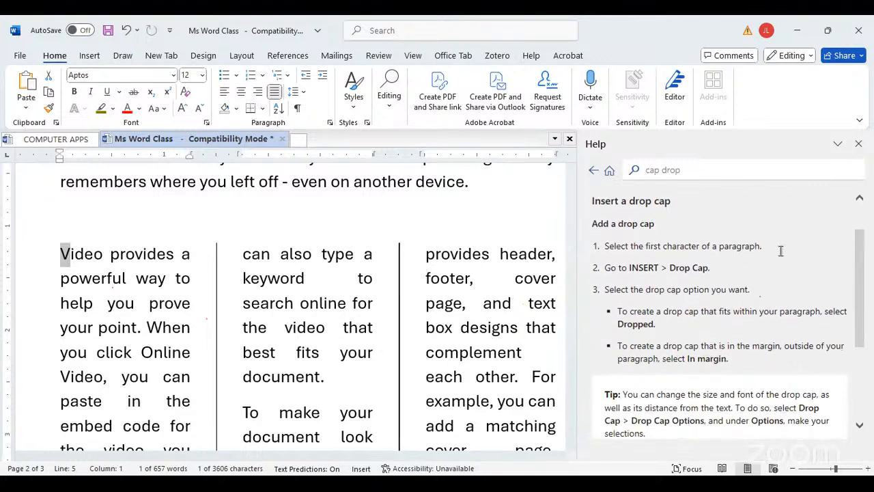
Read the help instructions on adding and removing a drop cap, and close the help
double_click(632, 270)
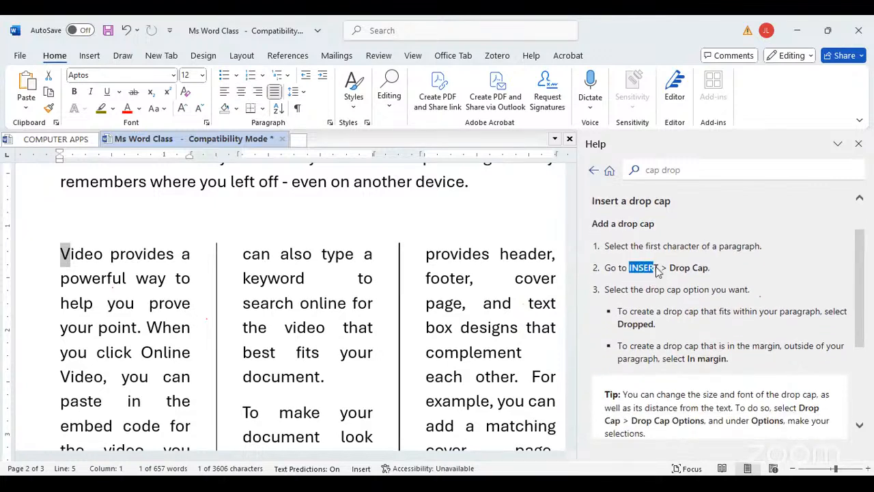
drag(669, 268, 713, 272)
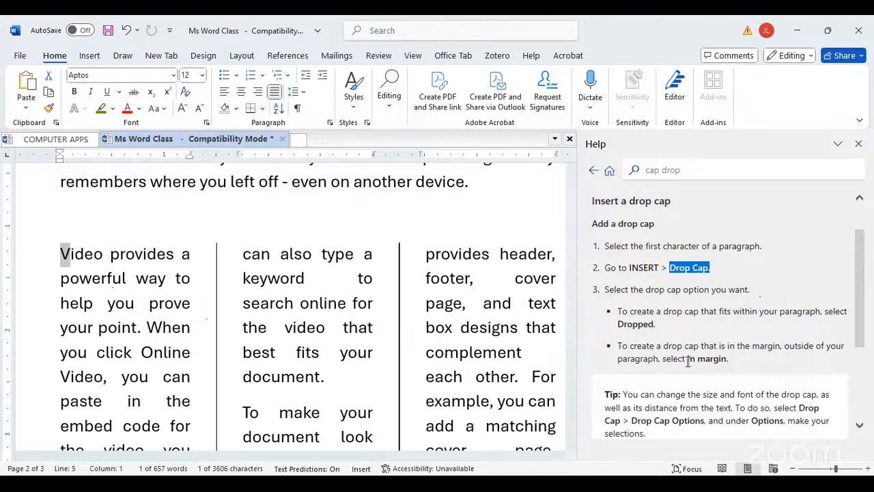
scroll(690, 362, down, 3)
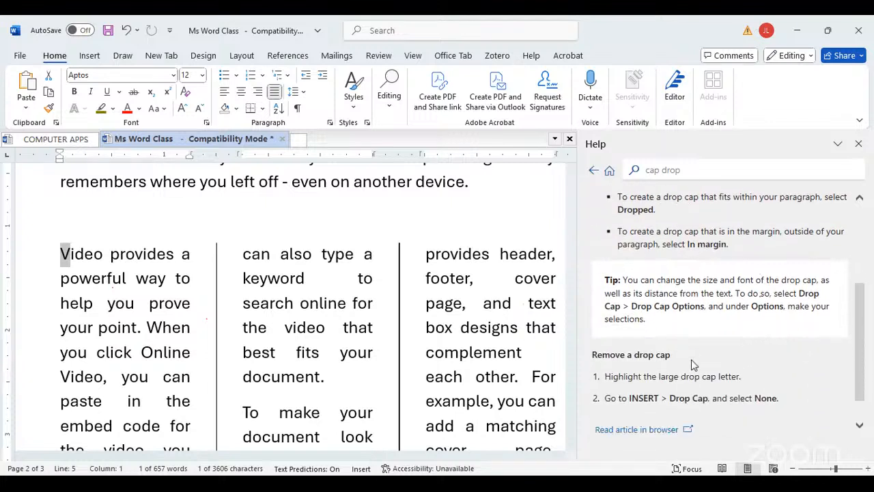
scroll(693, 362, down, 1)
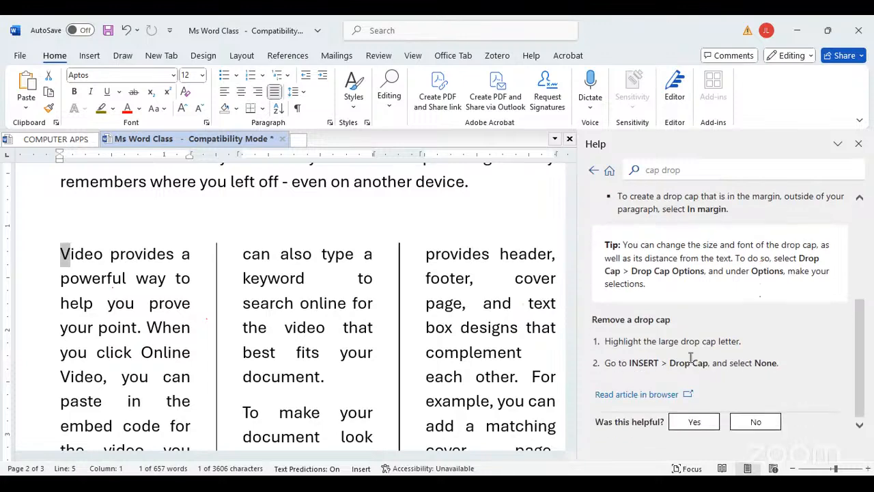
click(689, 356)
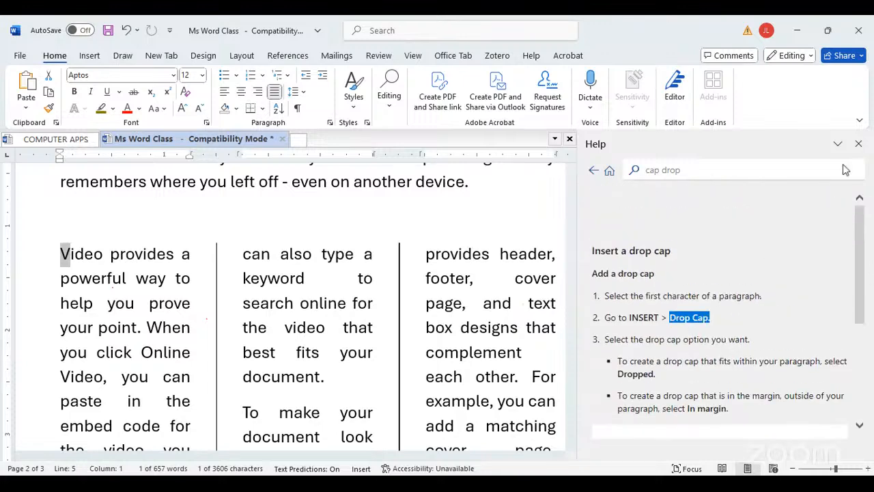
click(858, 144)
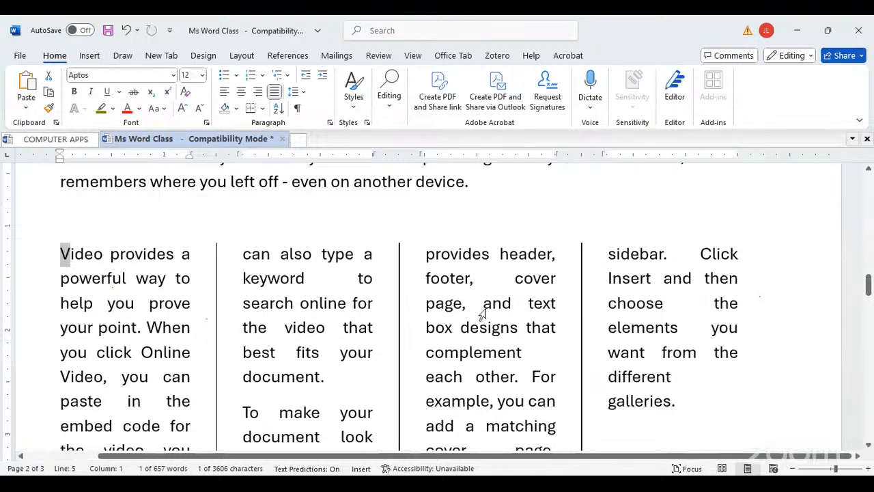
Apply a Dropped drop cap spanning 4 lines to the initial V of the "Video provides" paragraph
click(54, 254)
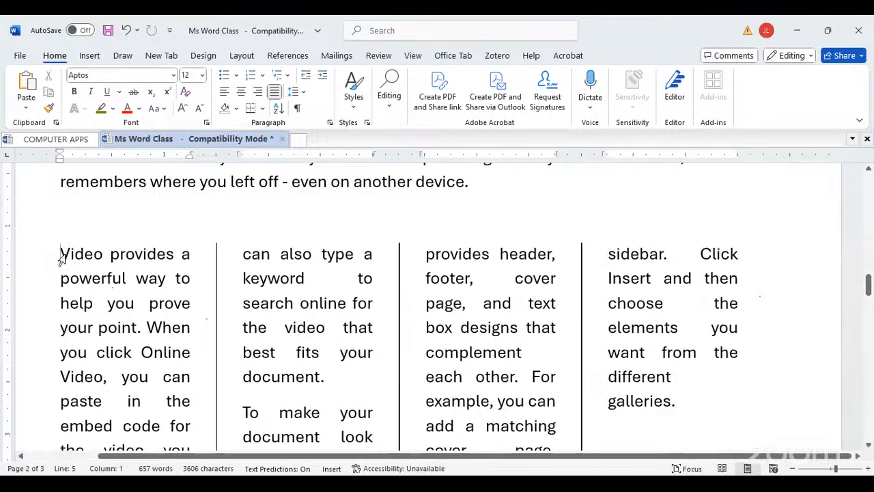
drag(60, 256, 71, 257)
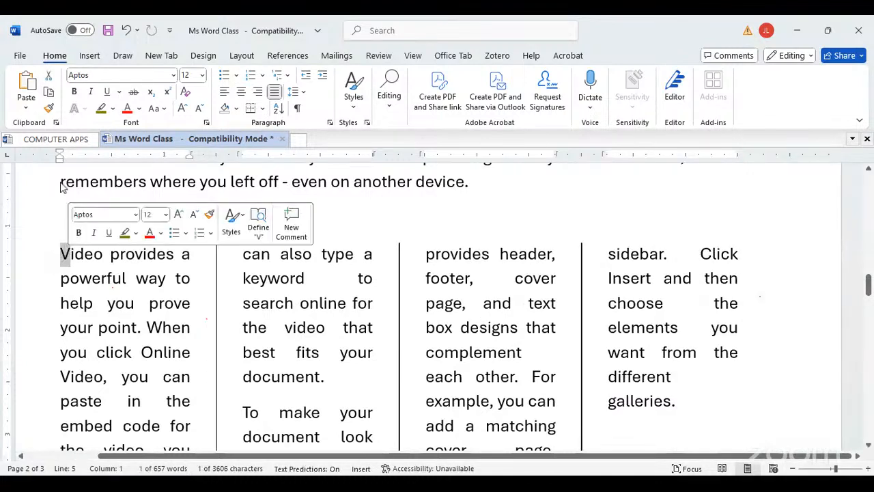
click(89, 56)
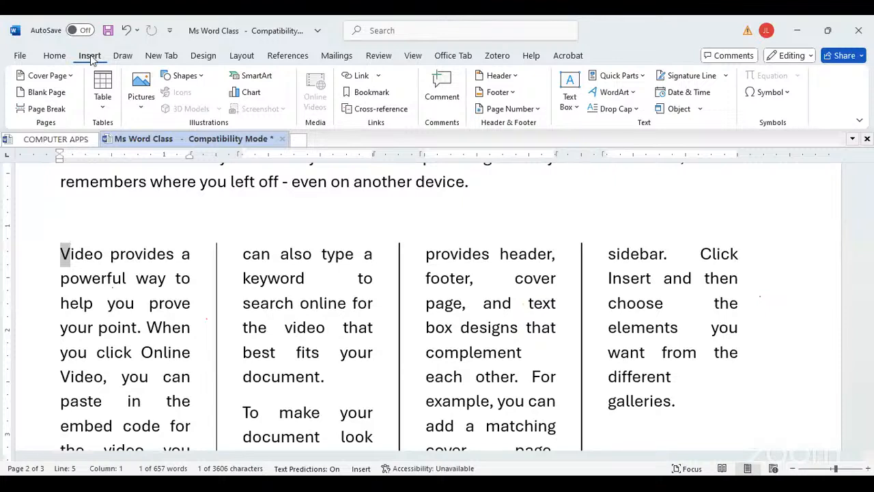
click(636, 110)
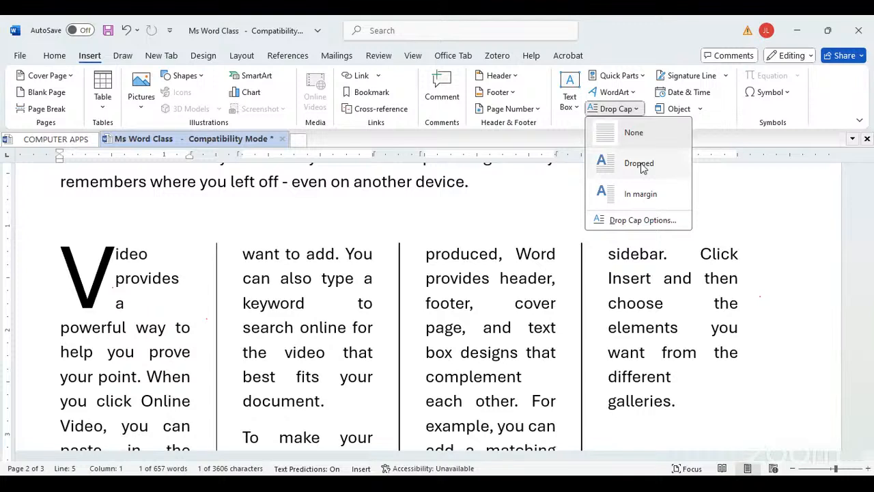
click(645, 221)
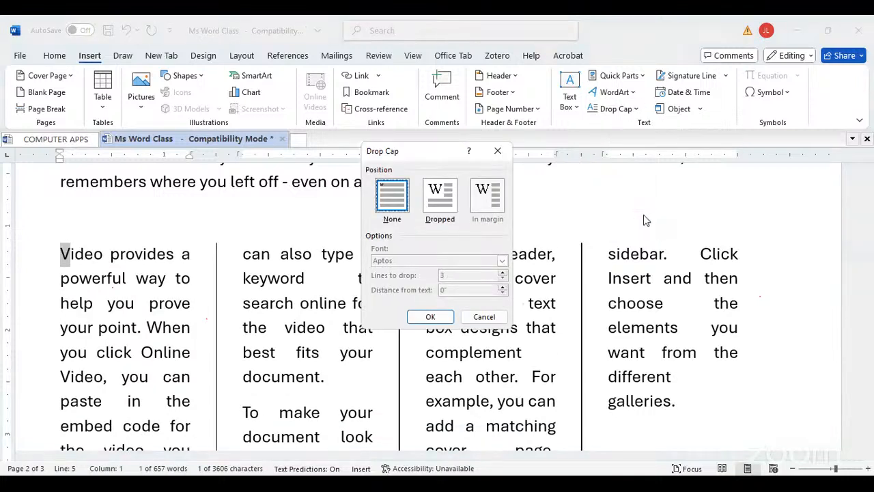
click(440, 197)
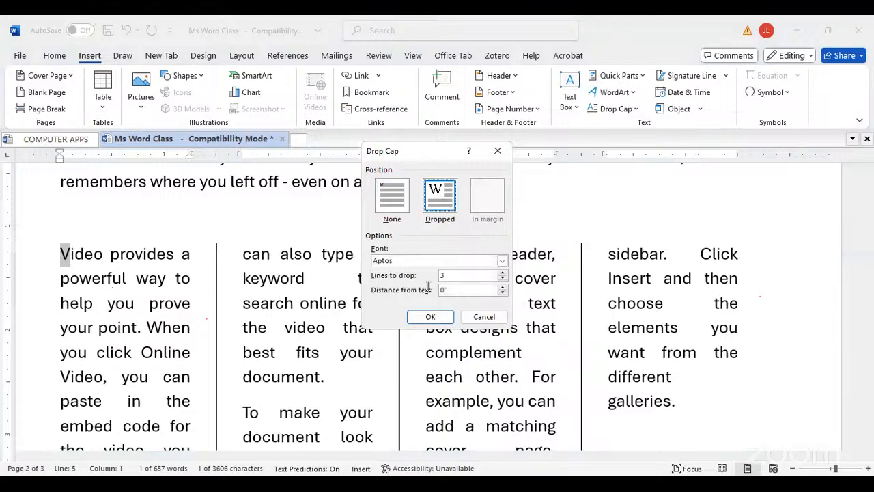
click(502, 272)
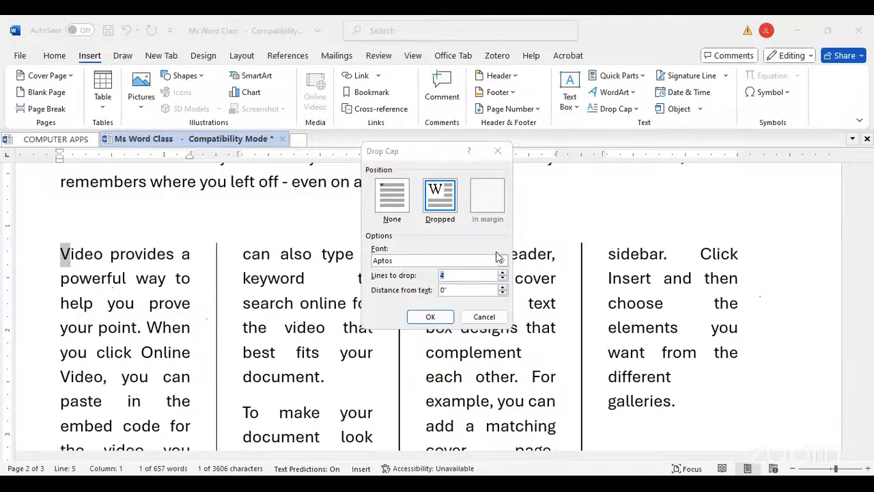
click(430, 319)
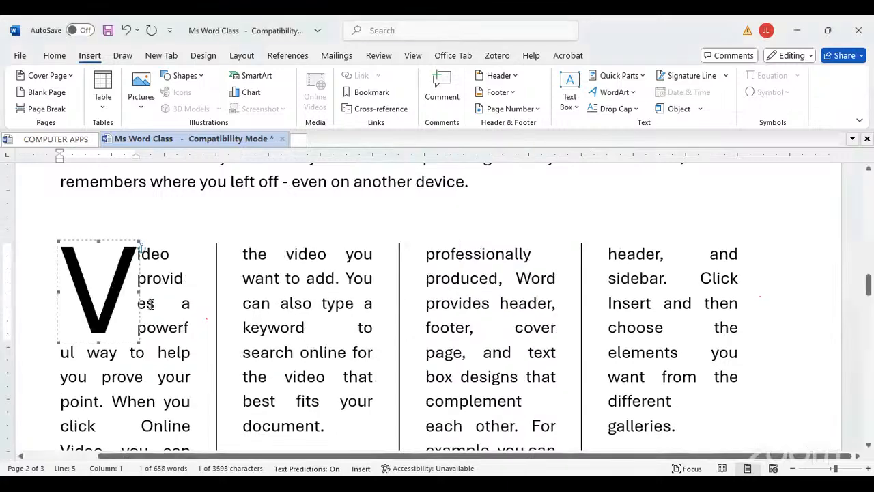
click(186, 257)
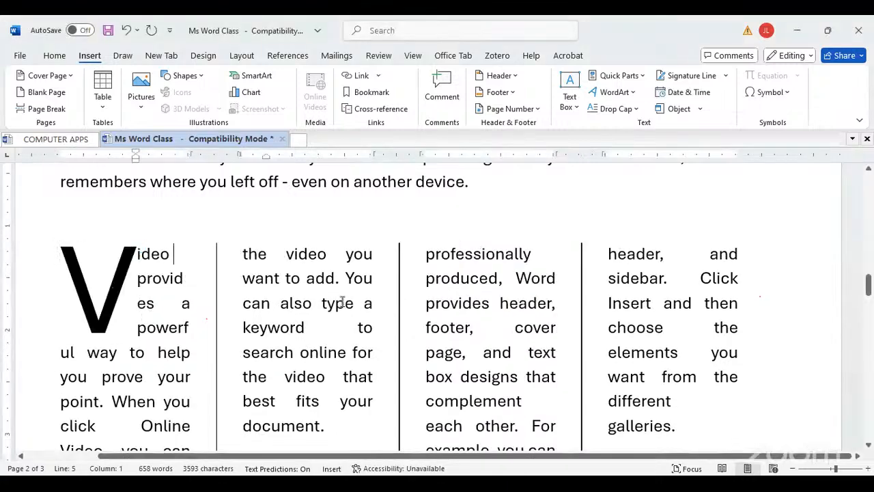
scroll(400, 302, down, 3)
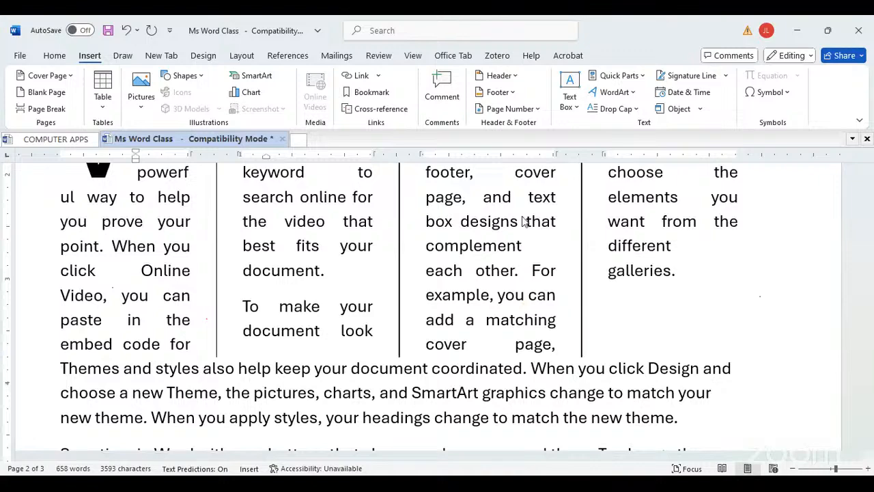
scroll(233, 315, up, 5)
scroll(236, 316, down, 3)
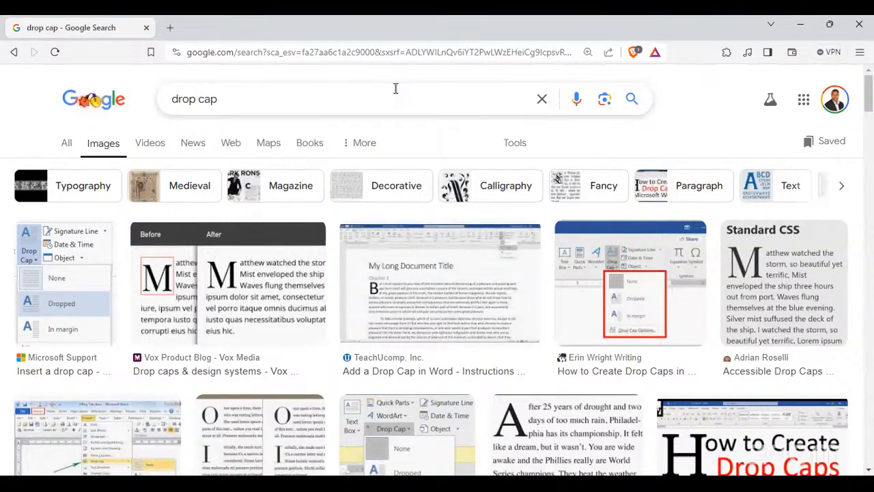
Examine the Google image results for "drop cap", read the definition among all results, and return to the Word document
scroll(448, 304, down, 4)
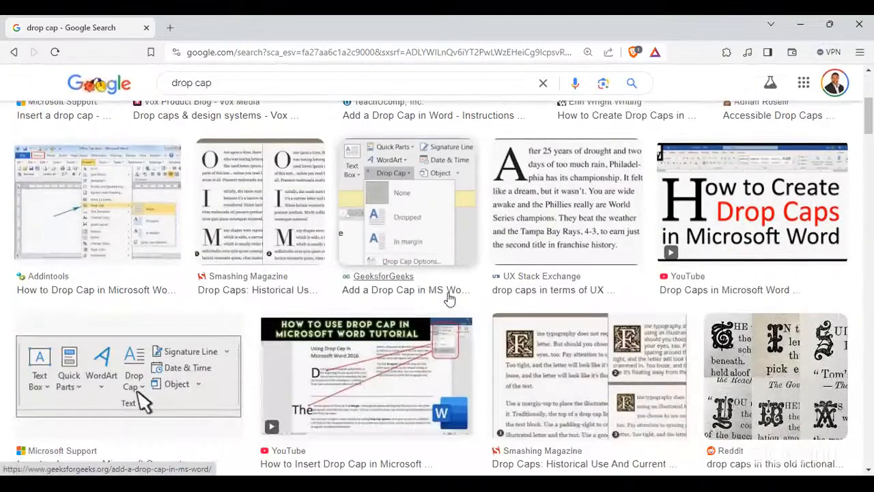
scroll(449, 298, up, 2)
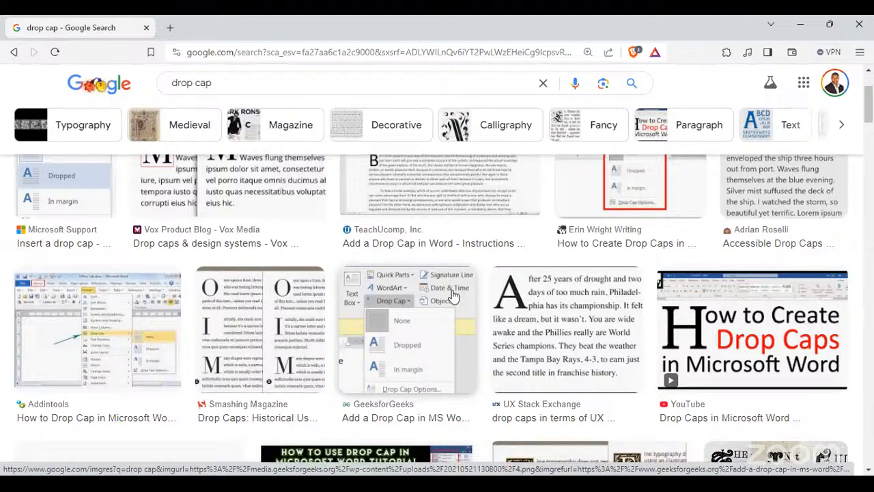
scroll(447, 291, up, 1)
scroll(442, 289, up, 3)
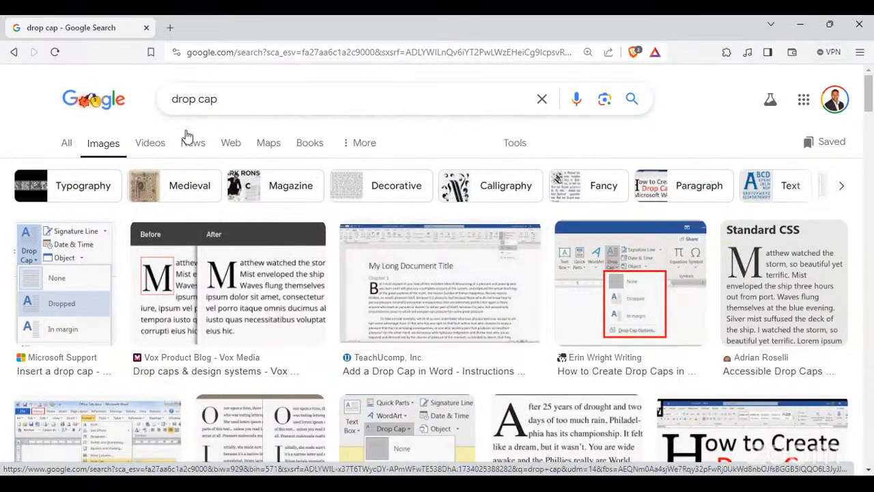
click(67, 145)
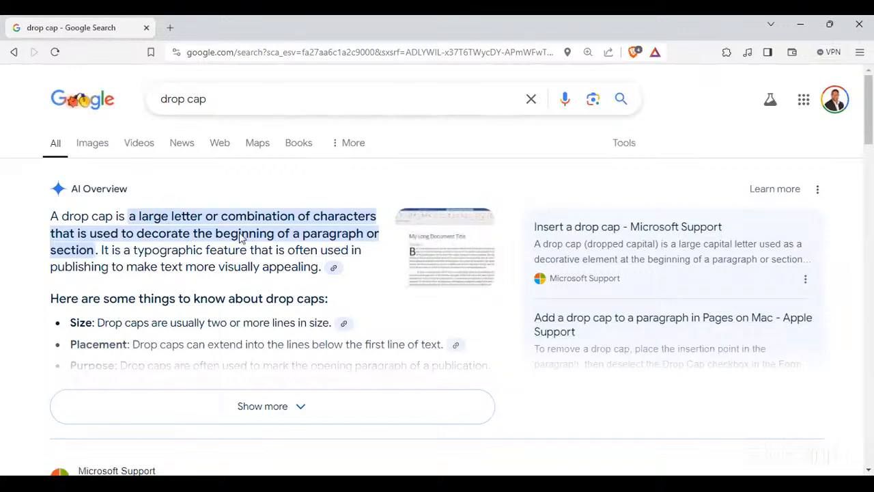
drag(120, 233, 364, 233)
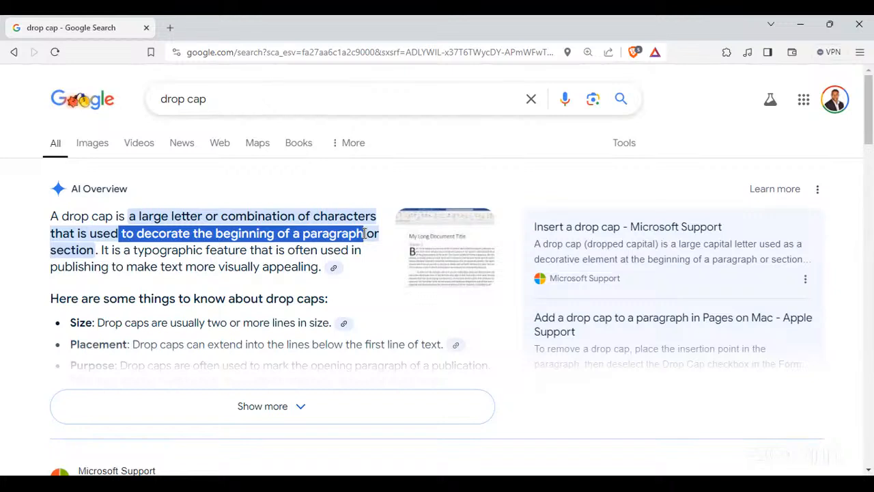
key(alt+Tab)
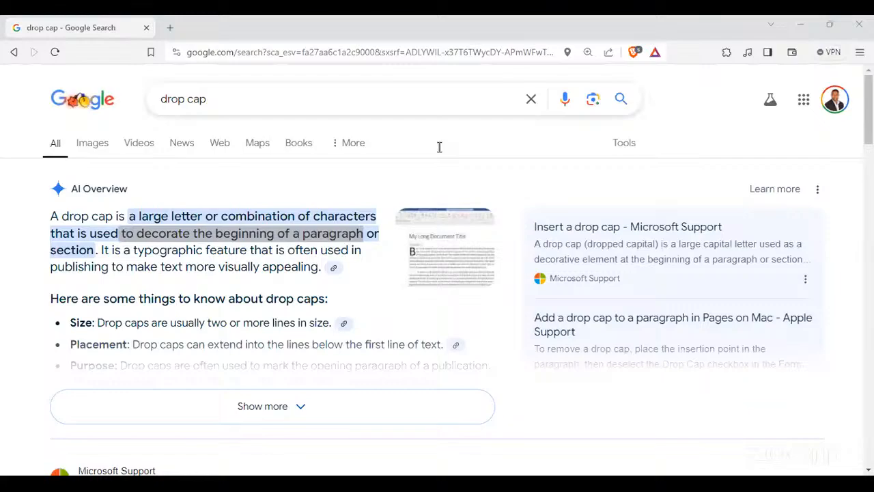
key(alt+Tab)
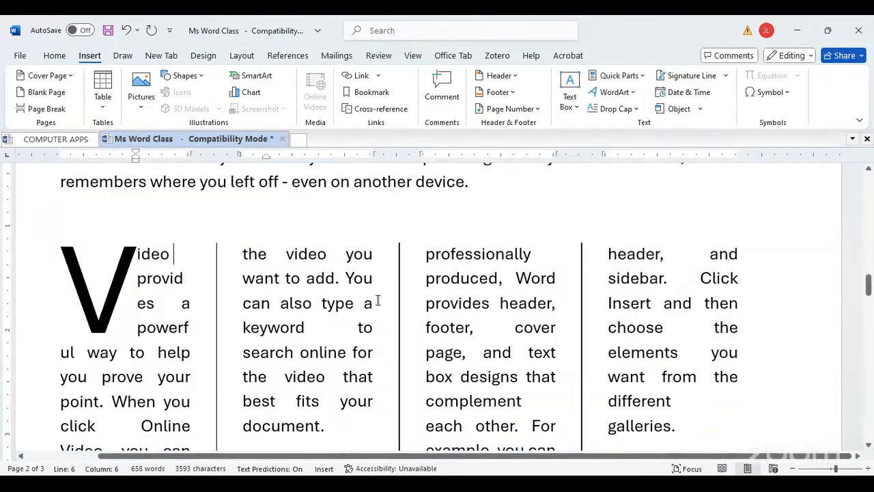
Place the insertion point on the first line of the blank third page
scroll(377, 298, down, 2)
scroll(378, 299, up, 5)
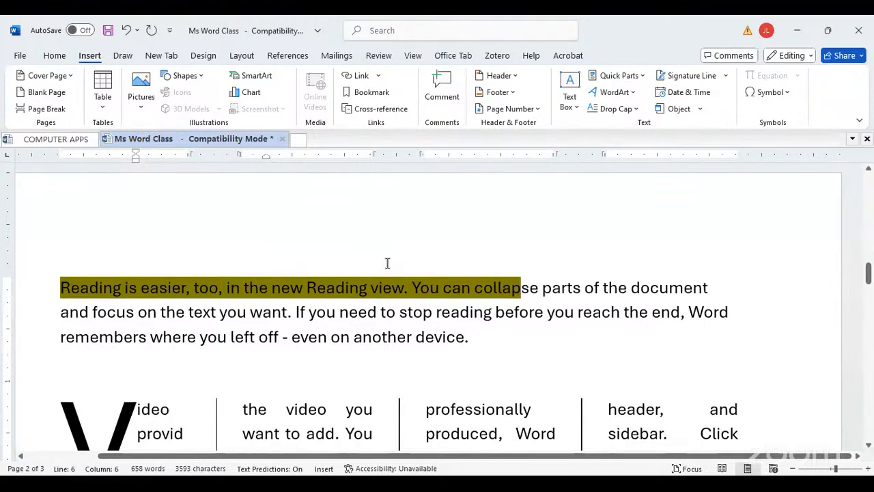
scroll(387, 263, down, 5)
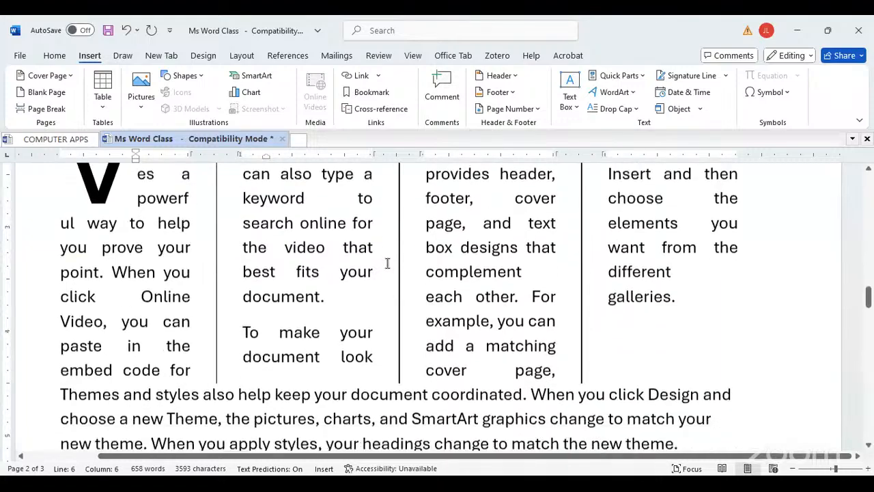
scroll(387, 264, down, 15)
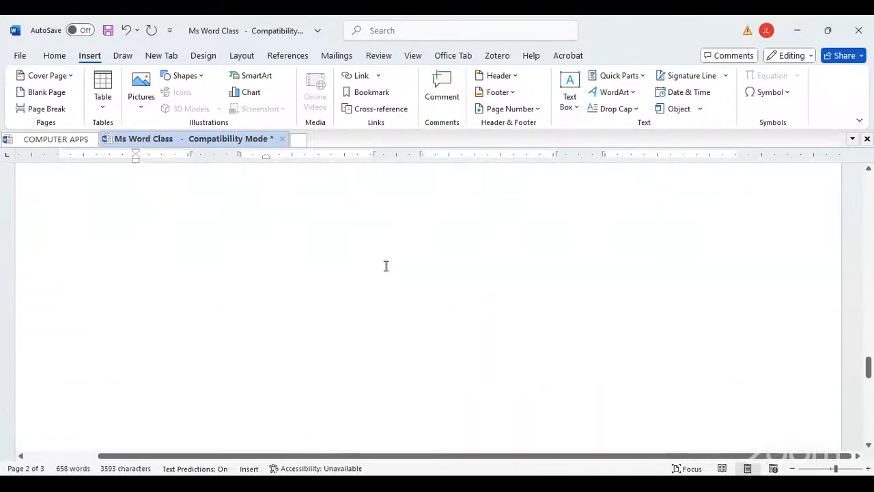
scroll(386, 265, up, 5)
scroll(387, 263, down, 3)
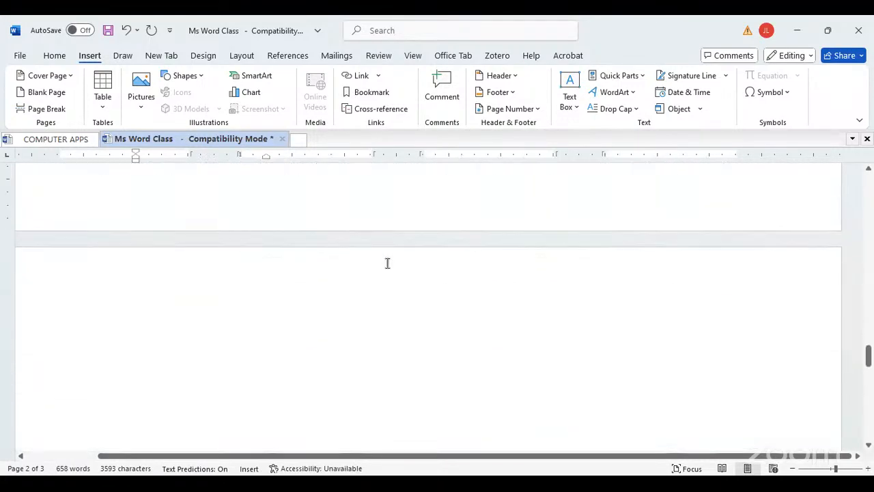
scroll(387, 263, up, 6)
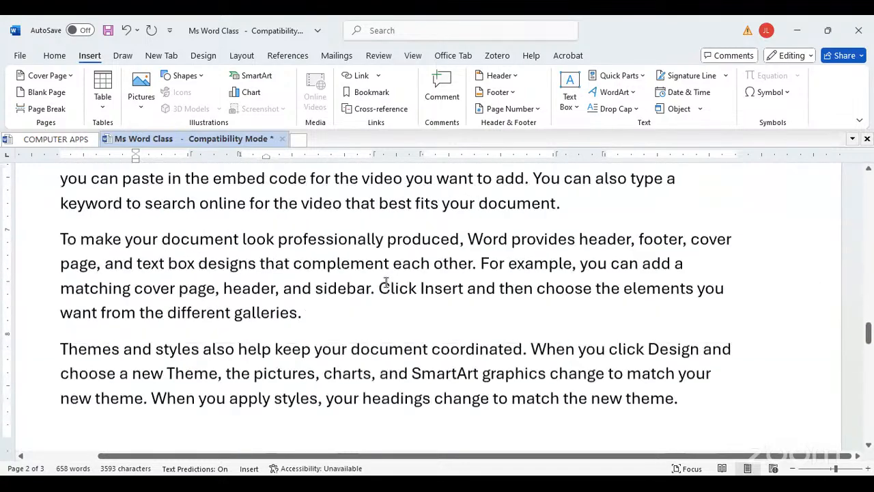
scroll(385, 276, down, 6)
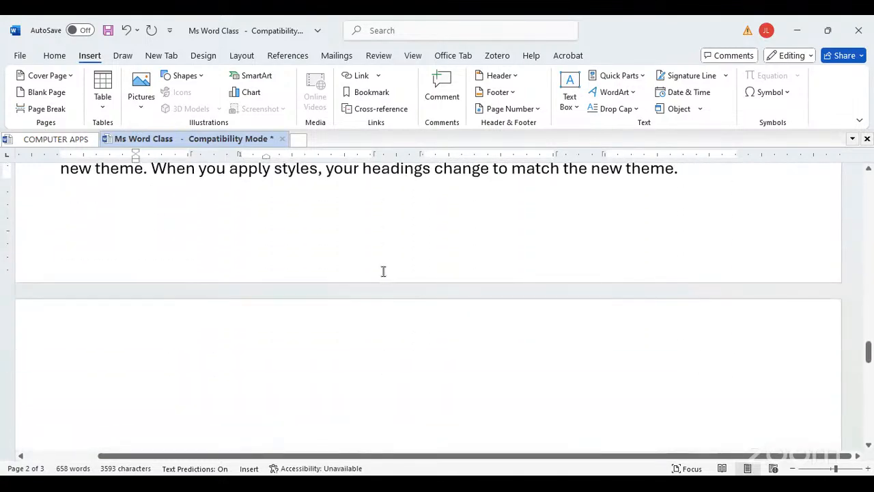
click(131, 340)
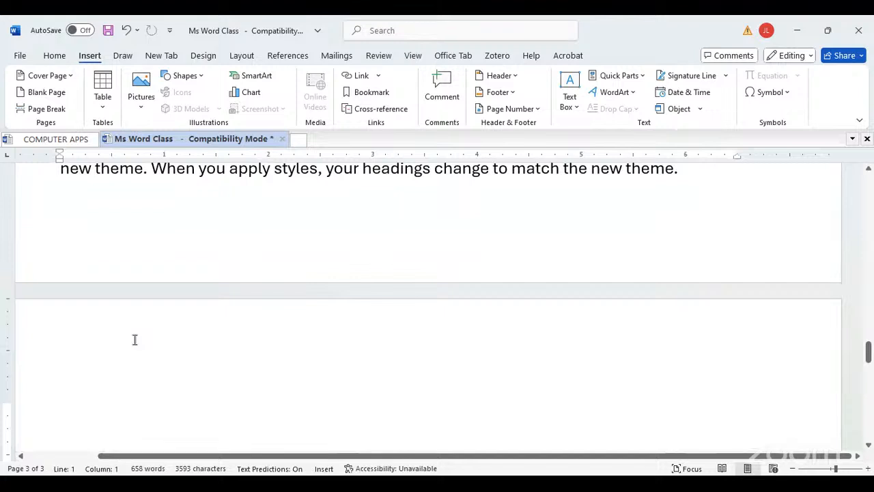
Enter the heading "Shapes:" on the blank page and start a new line below it
text(Shapes)
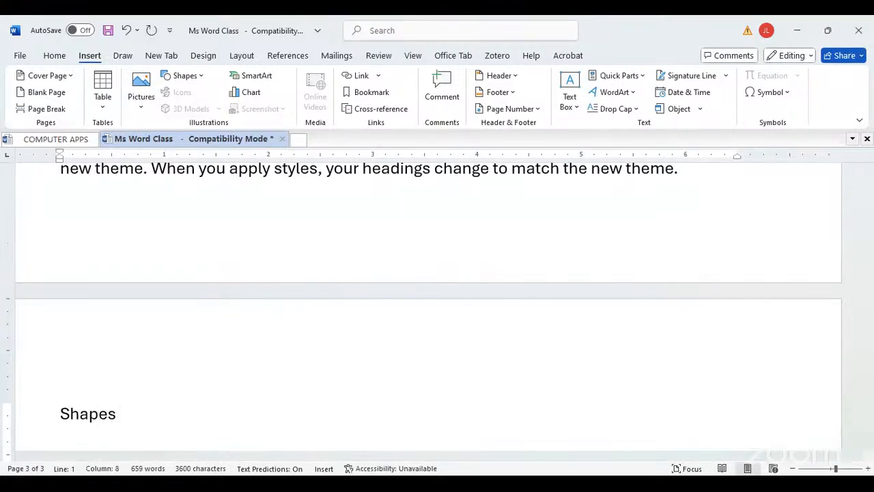
key(BackSpace)
text(:)
key(Return)
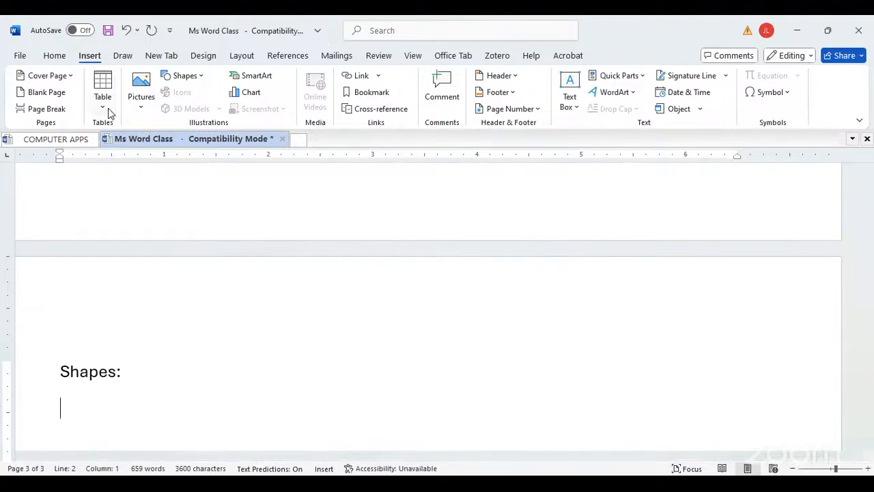
Replace the "Shapes:" heading with "Tables"
drag(123, 371, 50, 366)
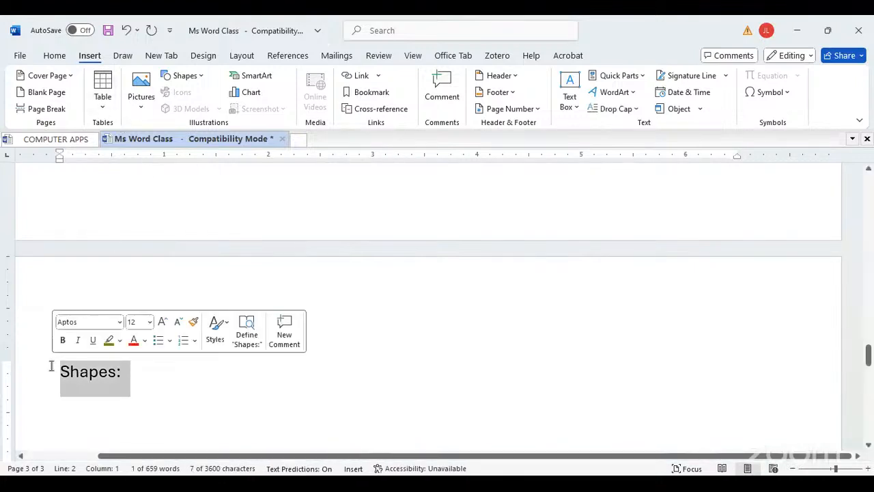
key(Delete)
text(Tables)
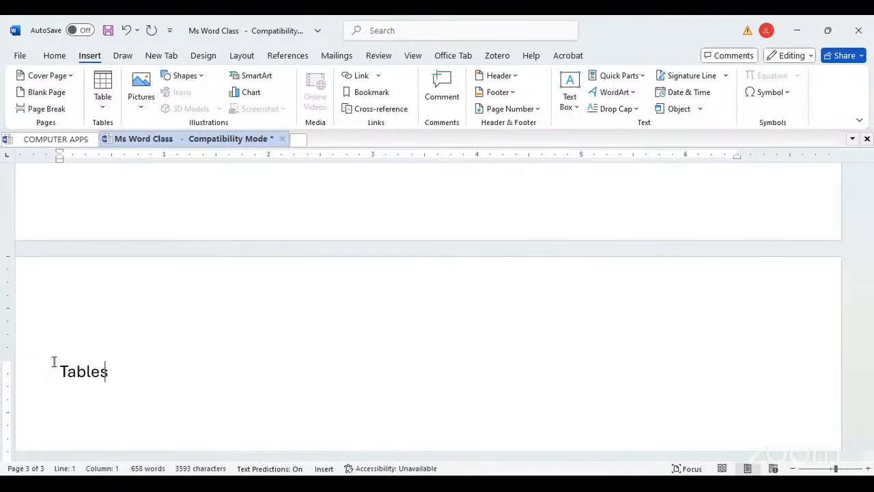
Add the line "Time table for classes" two lines below the "Tables" heading and start a new line
key(Return)
key(Return)
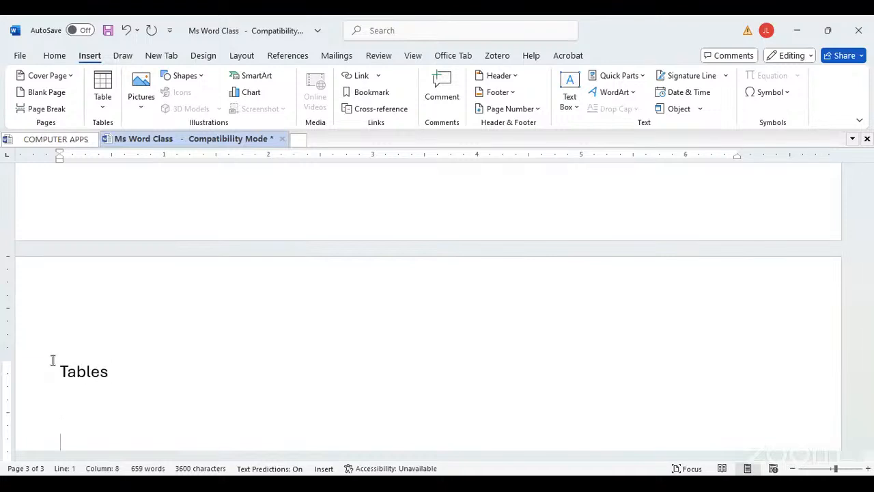
scroll(152, 369, down, 2)
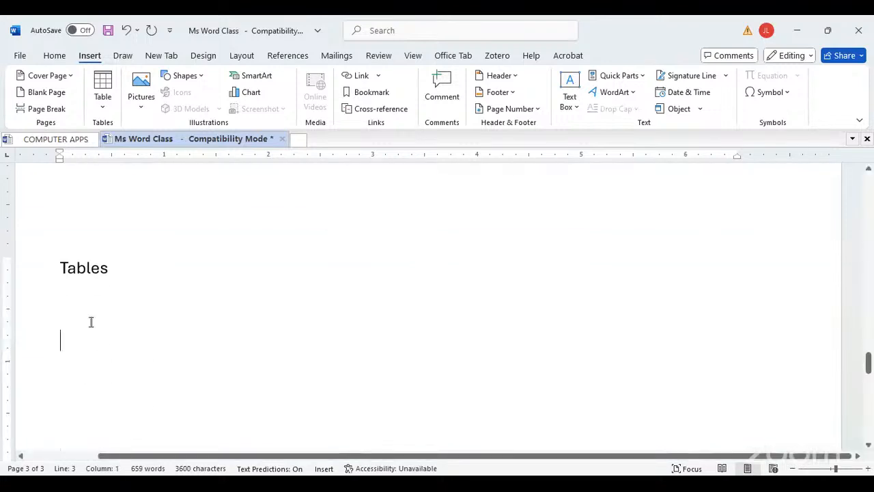
click(73, 307)
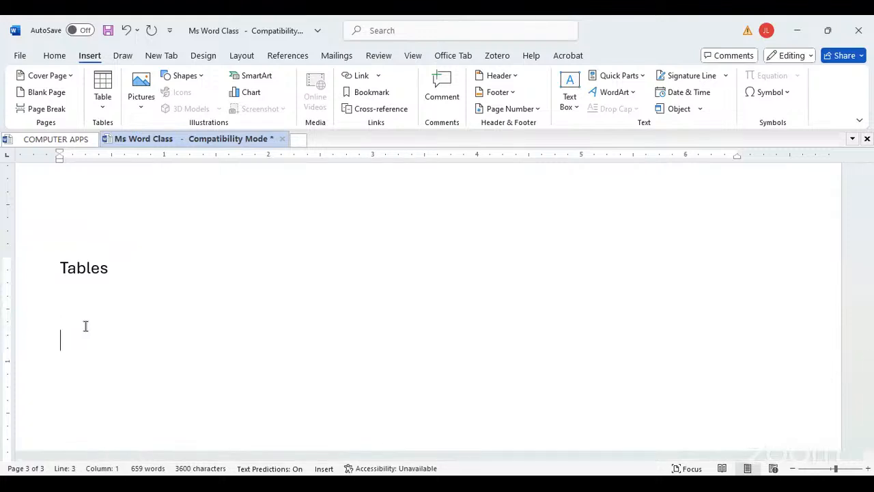
text(Time table )
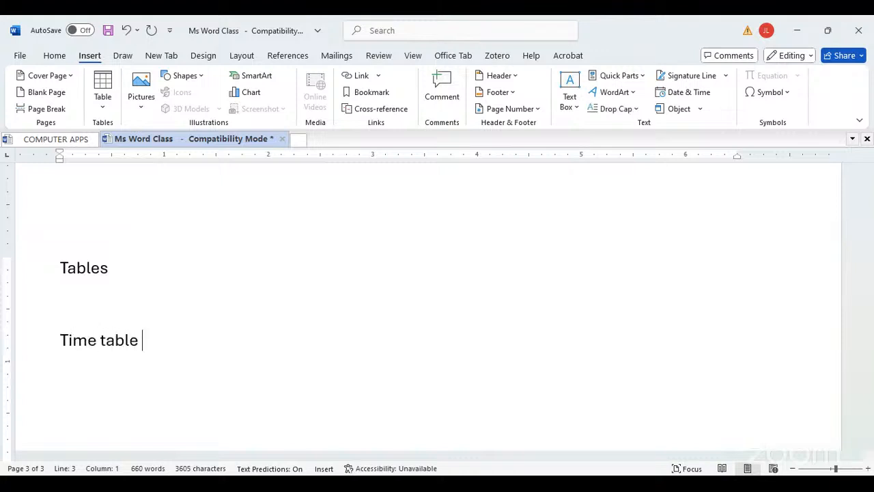
text(for classed)
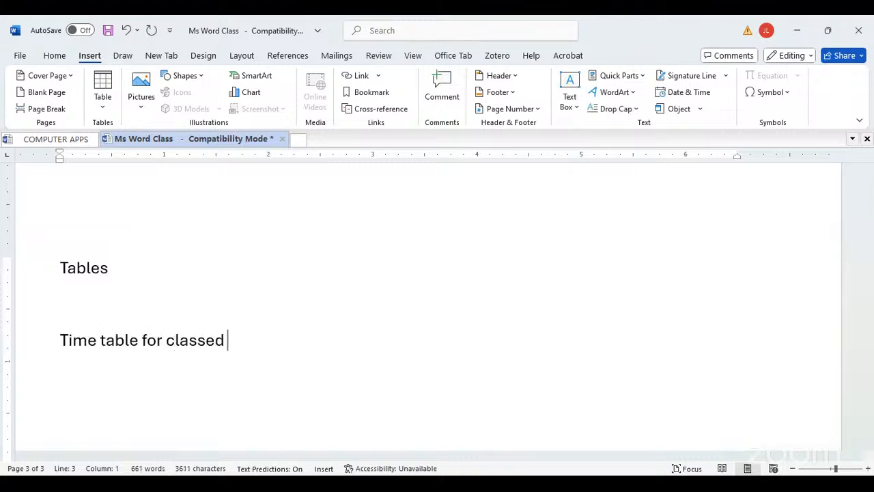
key(BackSpace)
text(s)
key(Return)
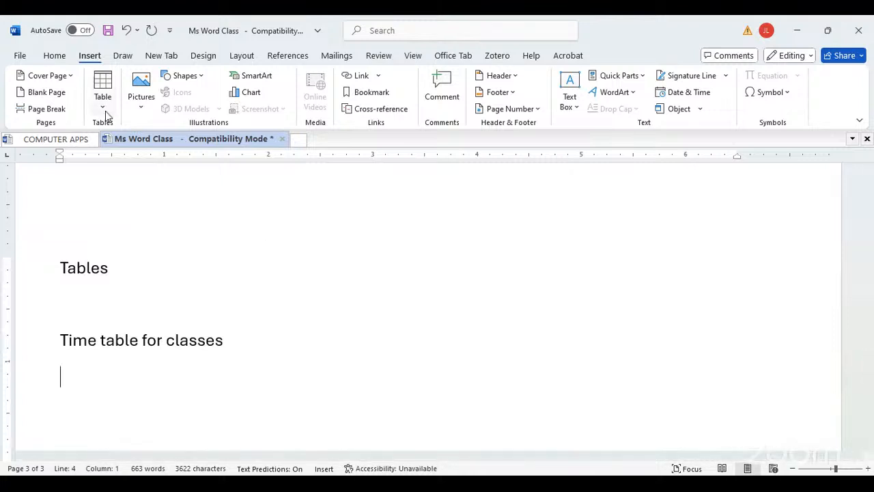
Insert a table with five columns and five rows below the "Time table for classes" line
click(104, 103)
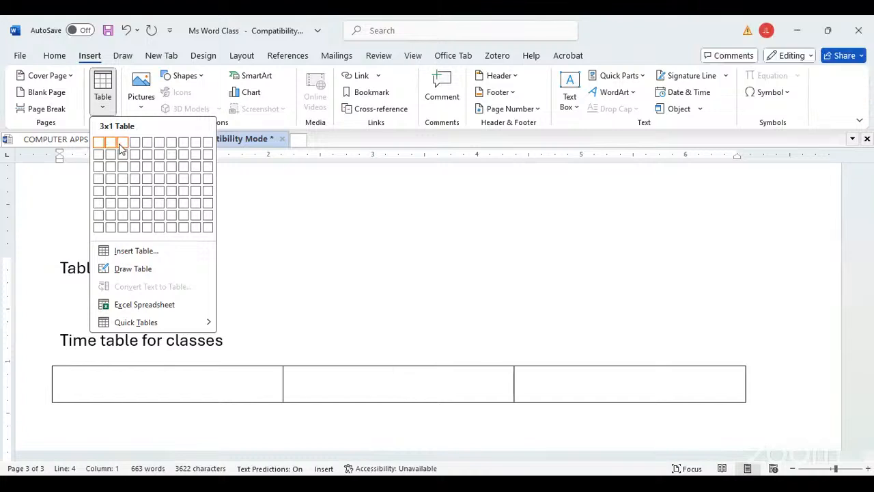
click(149, 190)
scroll(205, 287, down, 2)
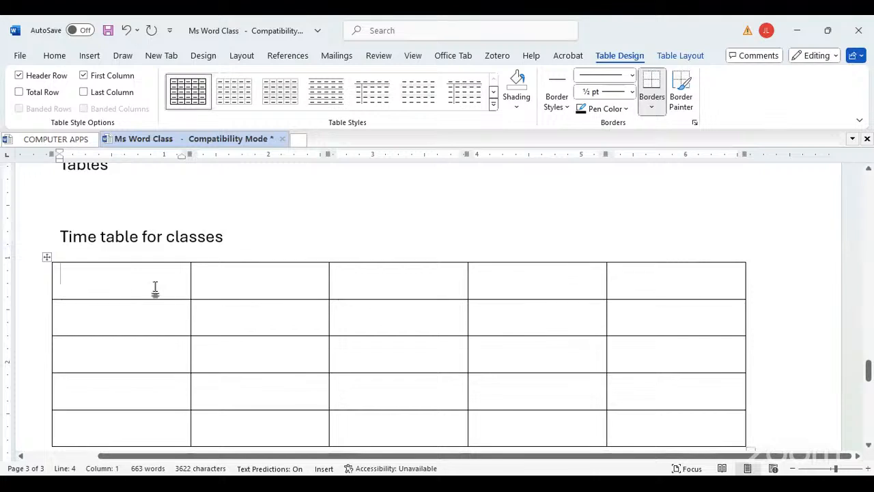
Enter "Day" as the header in the table's first cell
text(Time)
key(BackSpace)
key(BackSpace)
key(BackSpace)
key(BackSpace)
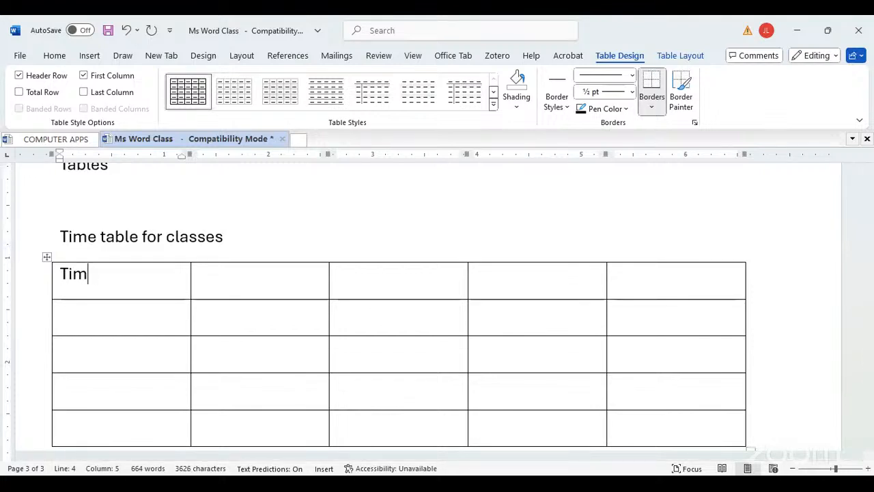
text(Day)
click(200, 274)
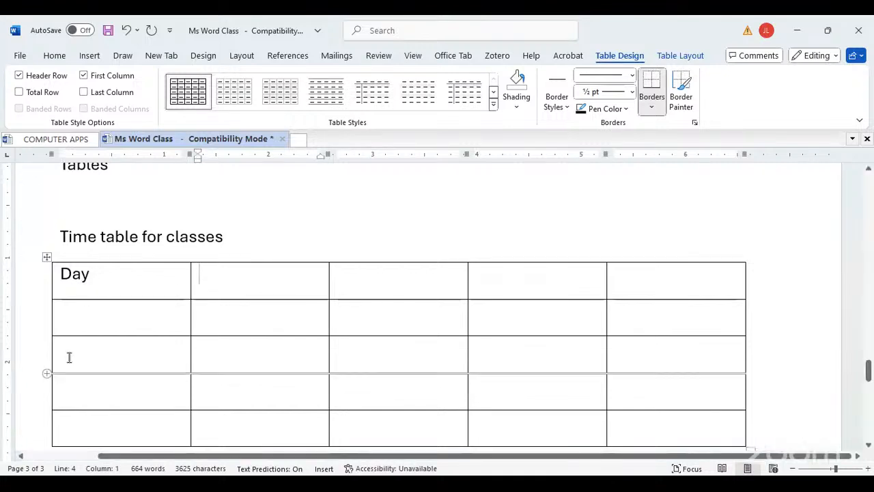
Fill the first column below "Day" with Mon, Tue, Wed and Thur, one per row
click(82, 332)
text(Mon)
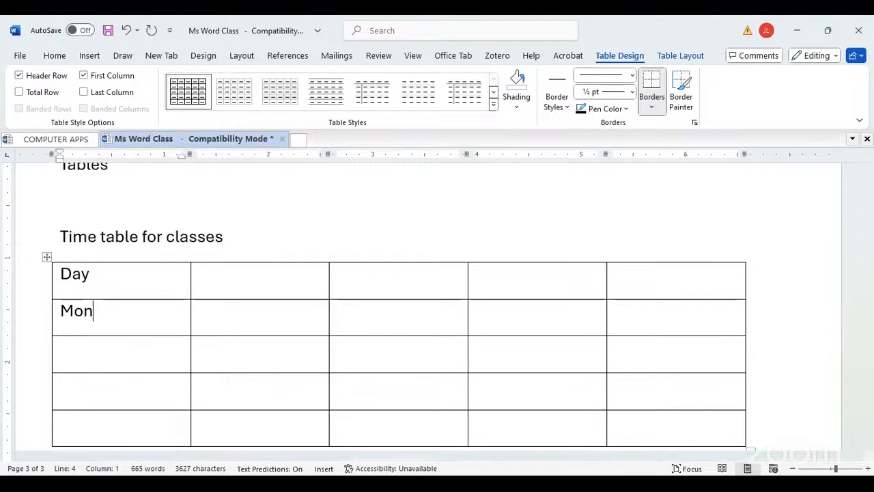
key(Down)
text(Tue)
key(Down)
text(We)
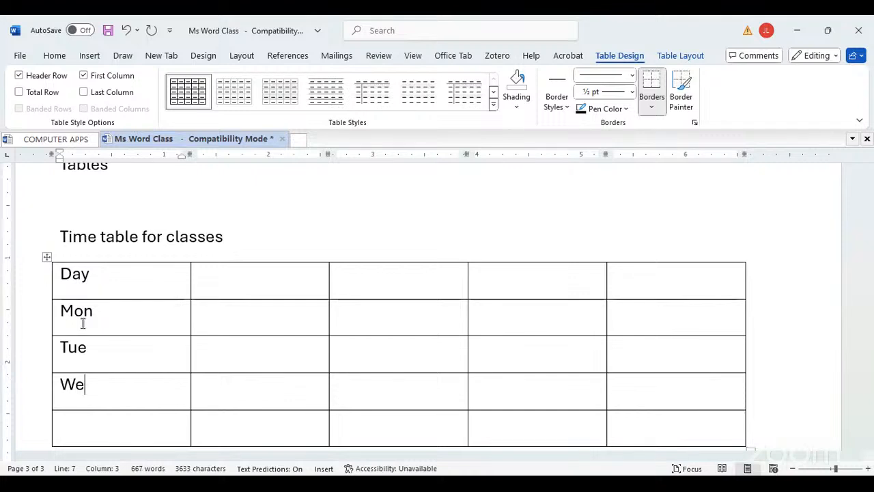
text(d)
key(Down)
text(Thur)
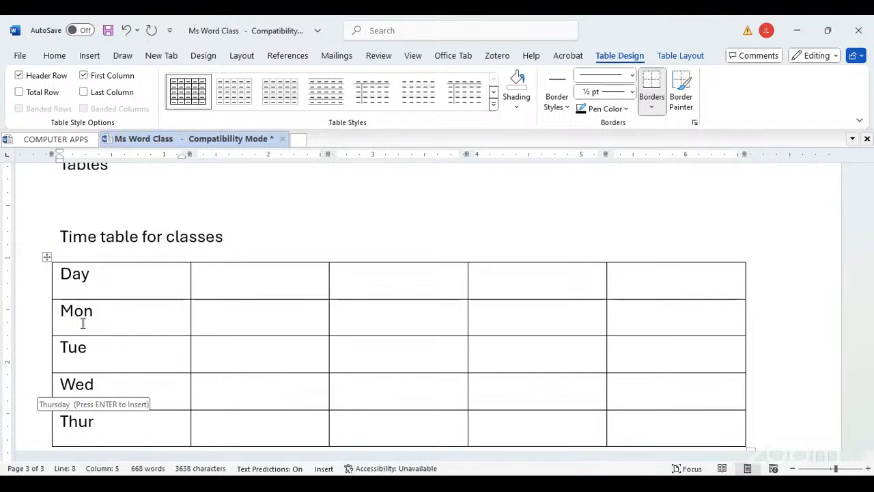
key(Down)
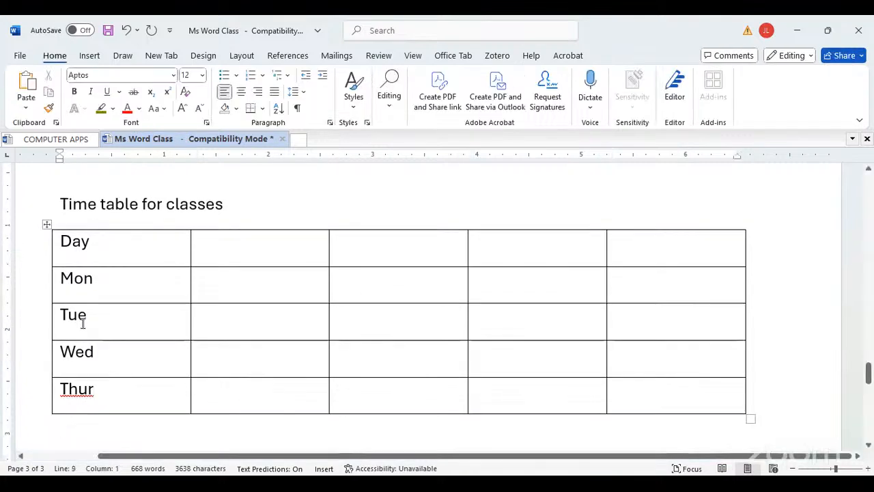
Add an empty row from the end of the Thur row, and undo that addition
click(71, 392)
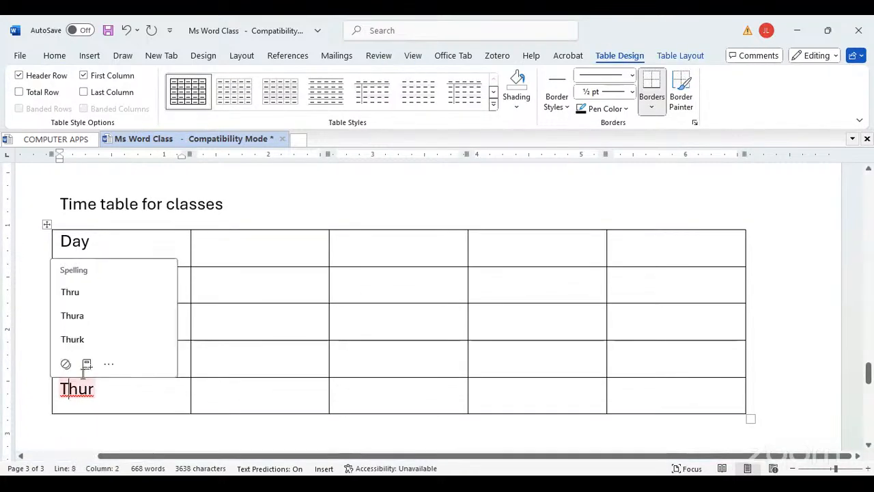
click(757, 400)
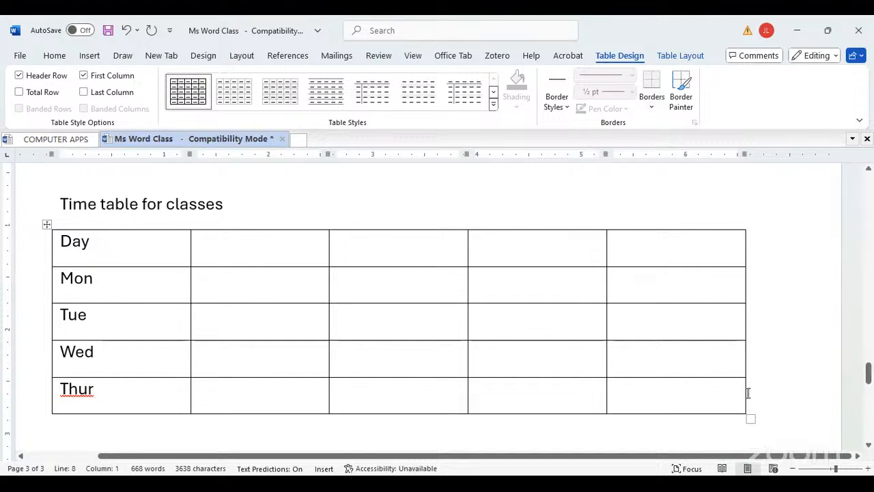
key(Return)
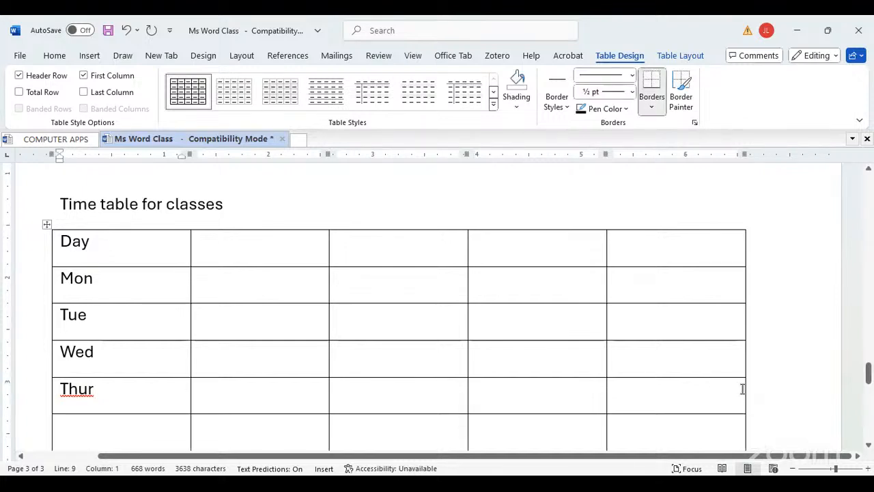
scroll(746, 391, down, 3)
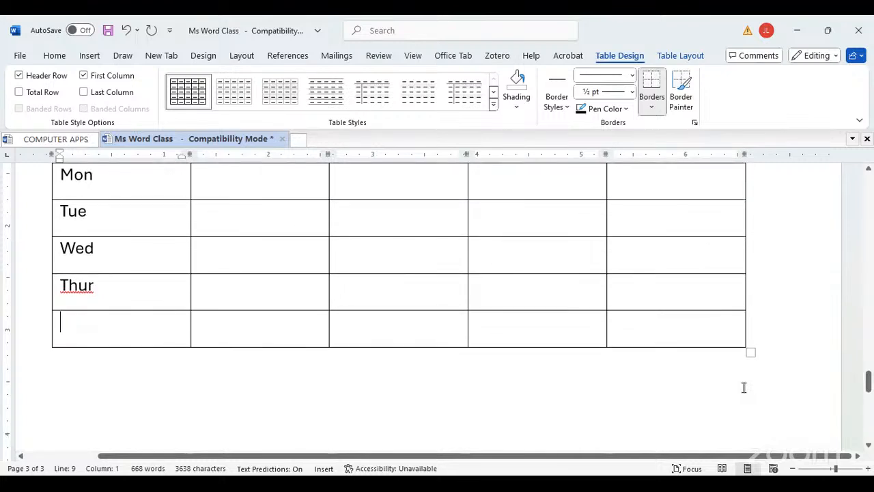
key(ctrl+z)
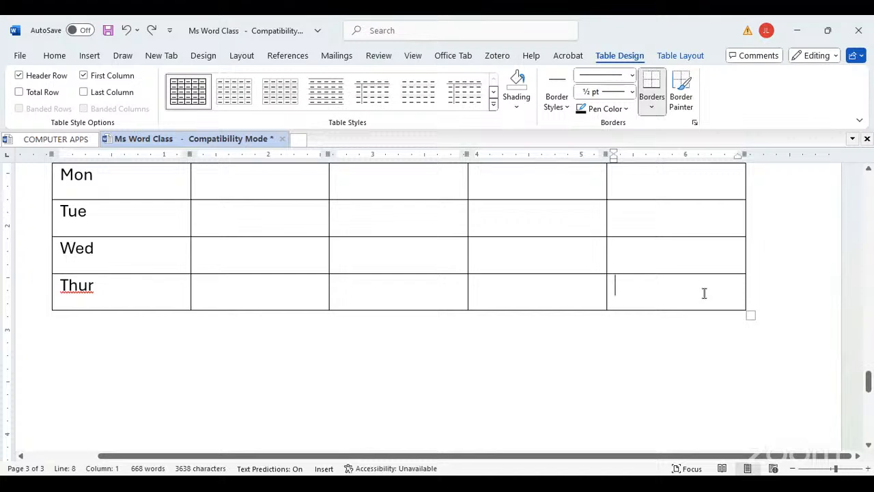
Add an empty row to the table by advancing past the last cell of the Thur row
key(Tab)
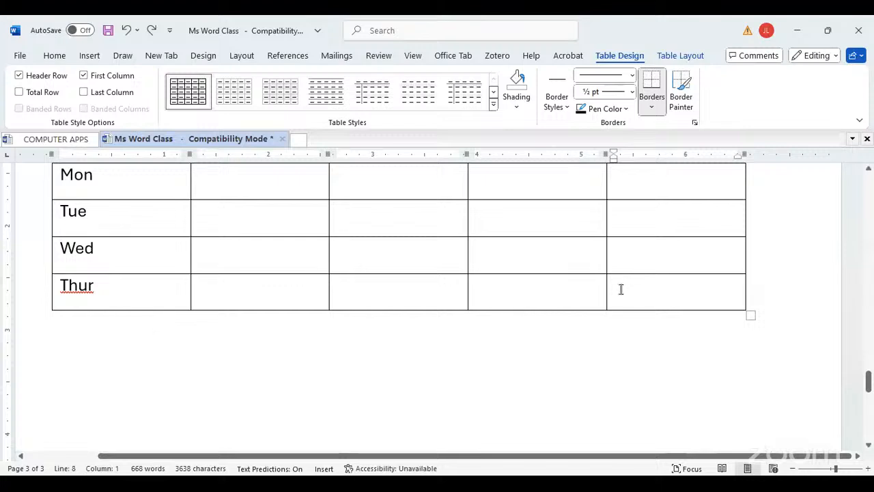
key(Tab)
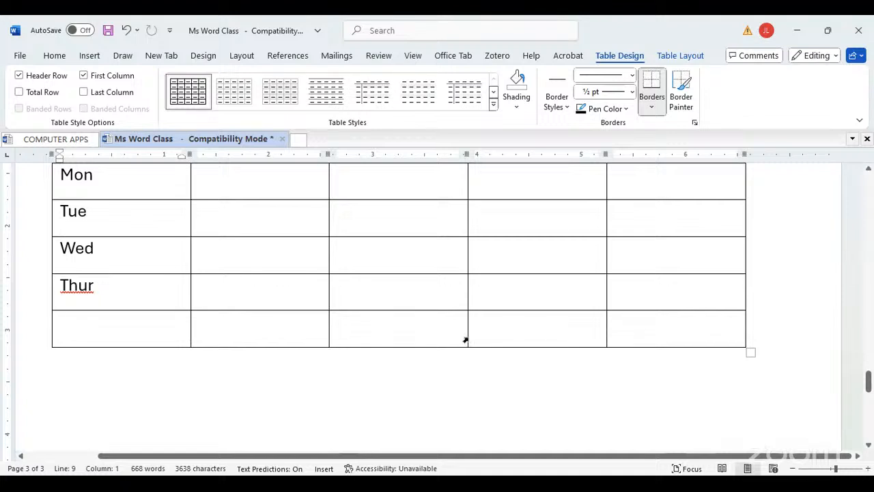
Add another empty row from the end of the last row, and insert one more row below it
click(769, 335)
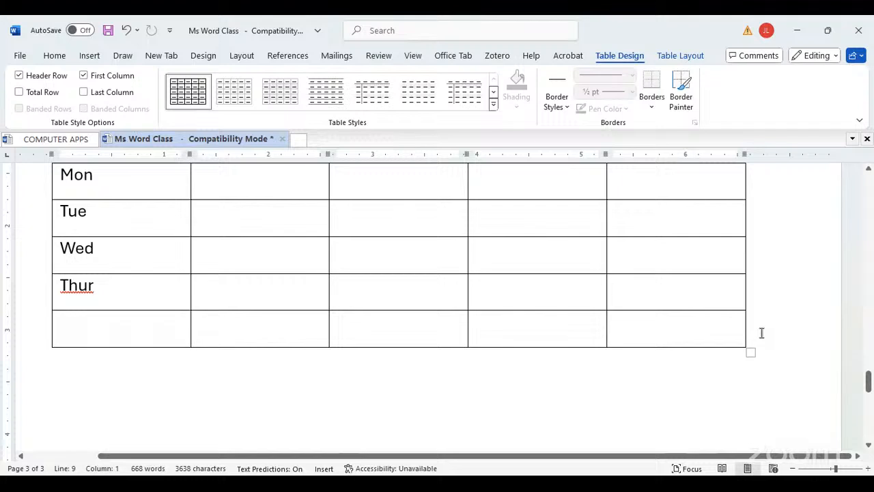
key(Return)
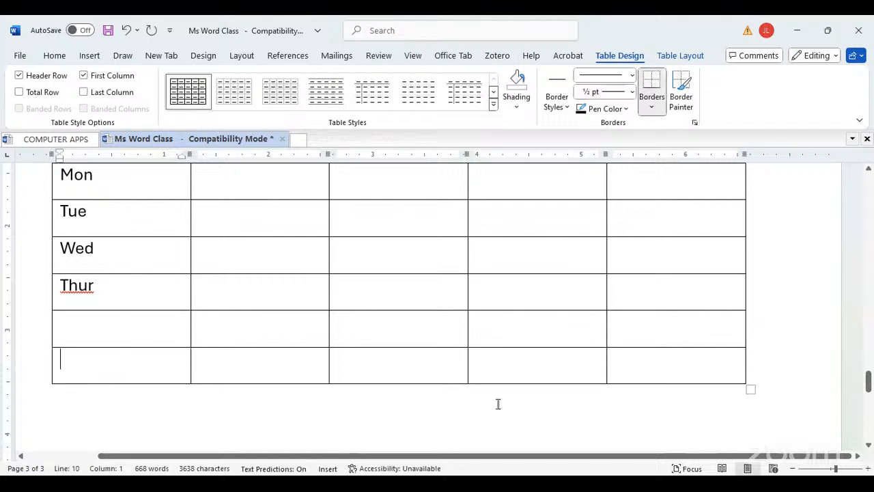
click(49, 371)
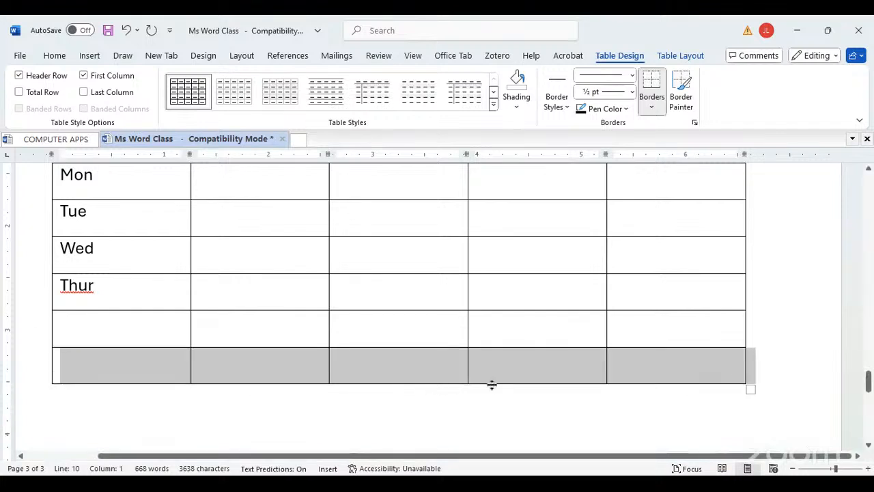
right_click(156, 371)
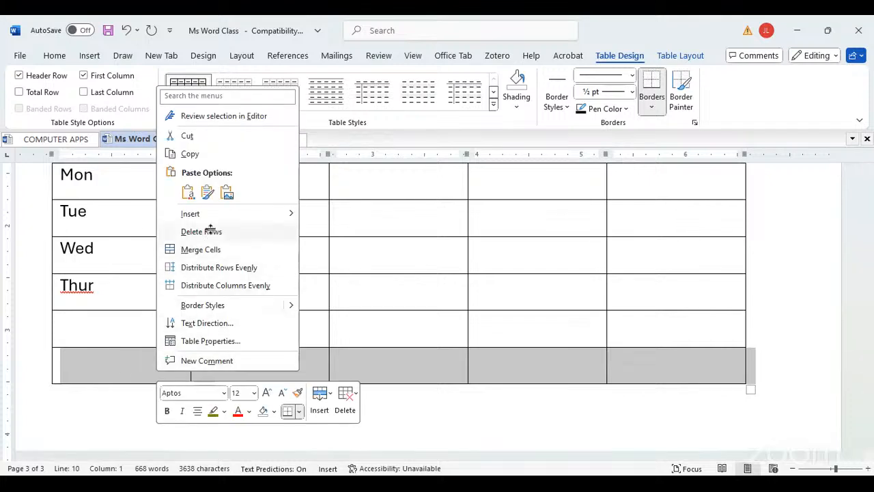
mouse_move(273, 213)
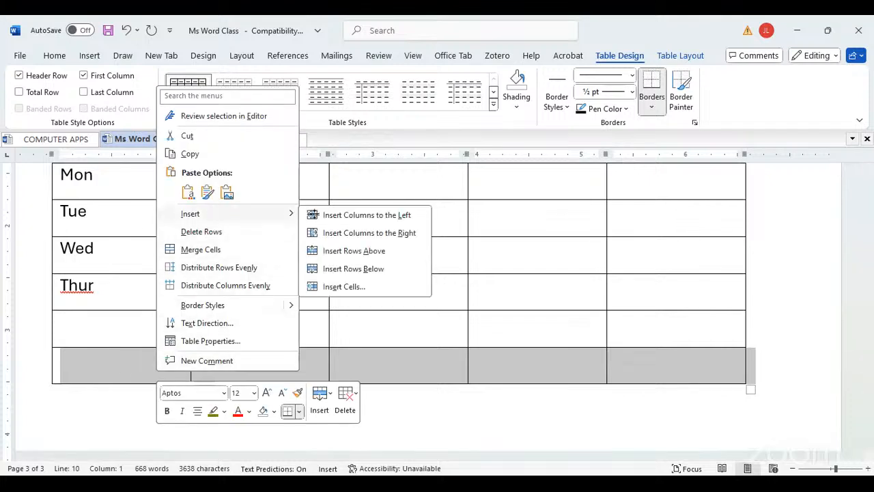
click(368, 270)
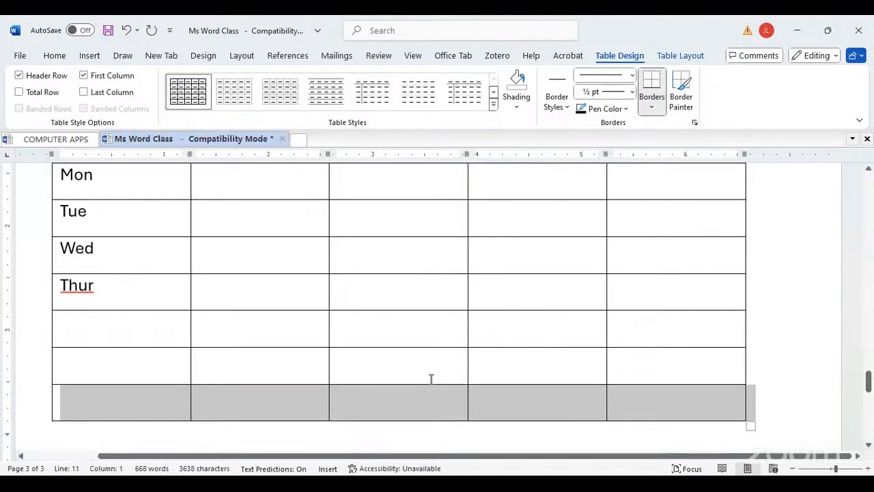
click(420, 408)
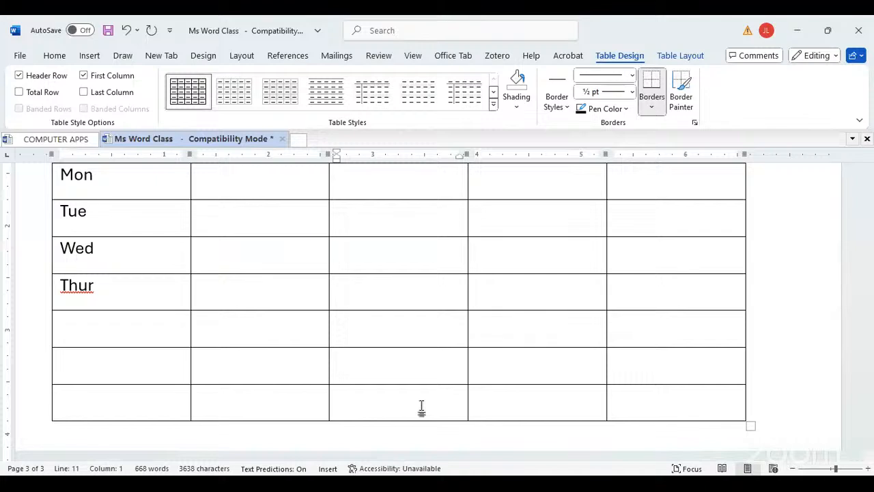
Delete the last two empty rows of the table
click(38, 412)
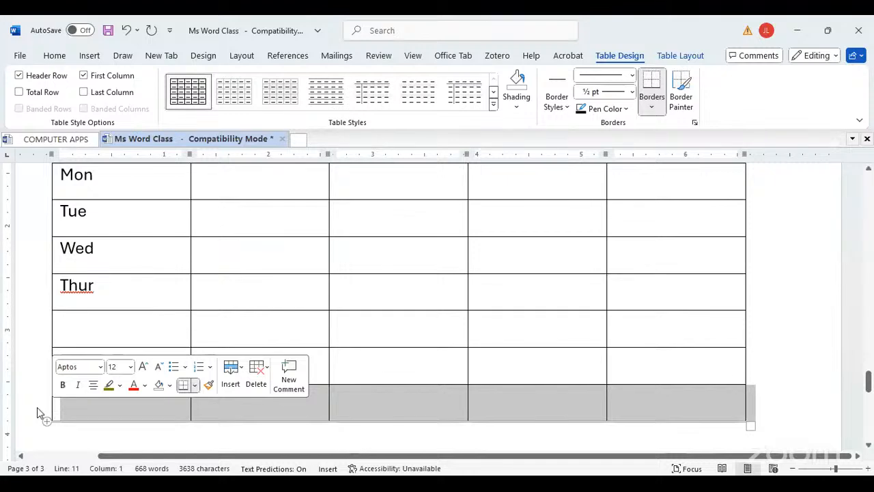
drag(36, 407, 42, 375)
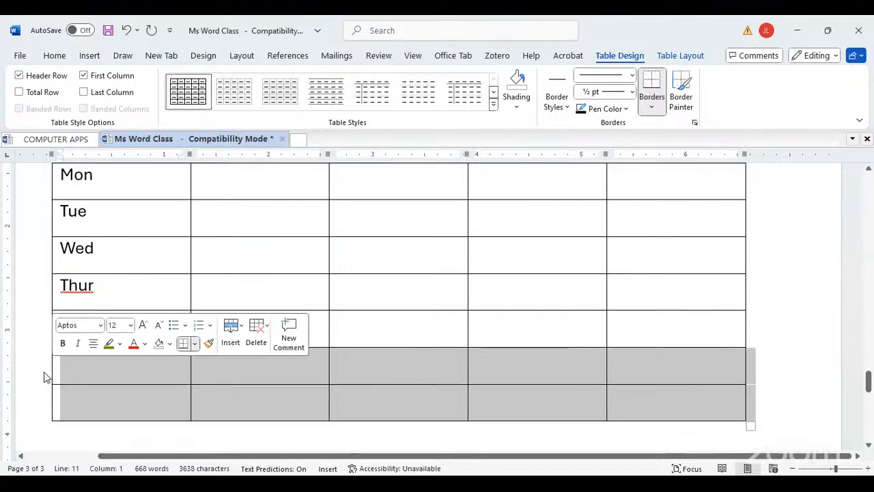
right_click(113, 373)
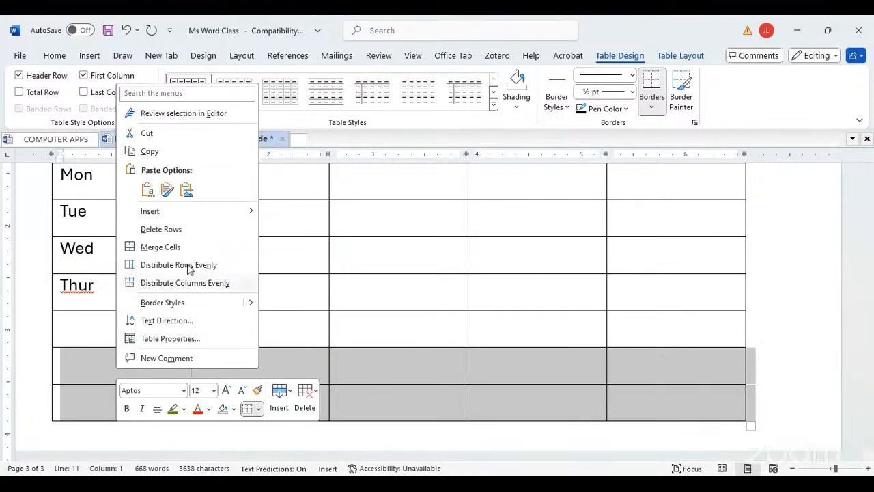
click(162, 229)
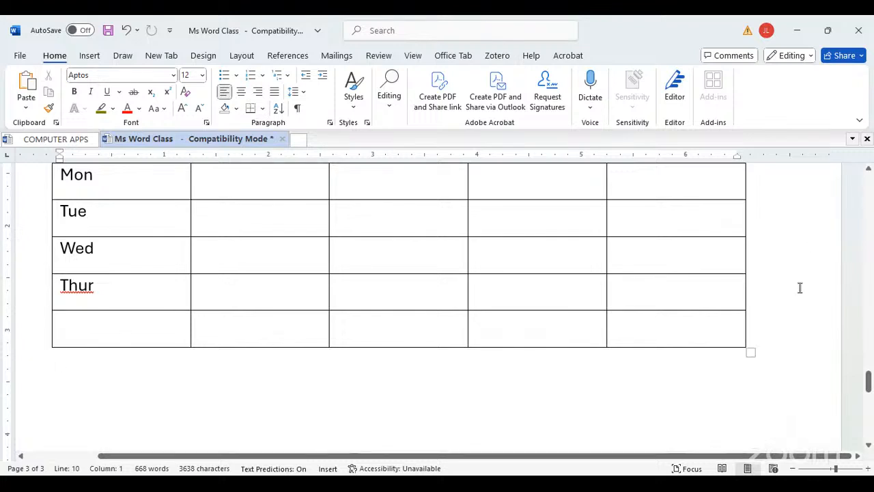
Insert an empty row above the Day row of the class timetable
click(296, 299)
scroll(297, 301, up, 3)
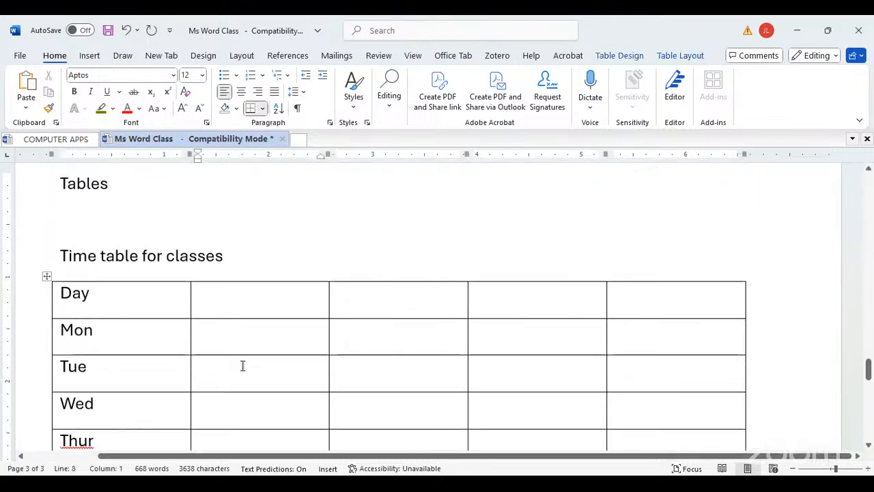
scroll(242, 364, down, 2)
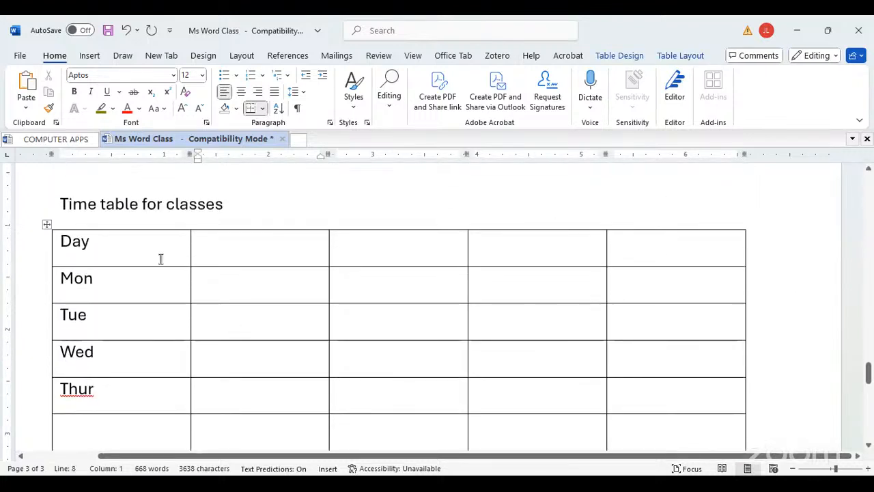
click(22, 248)
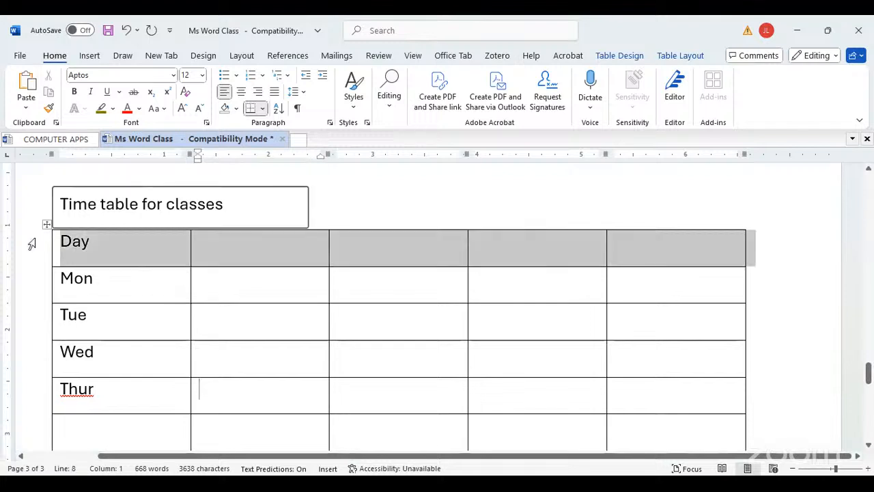
right_click(151, 248)
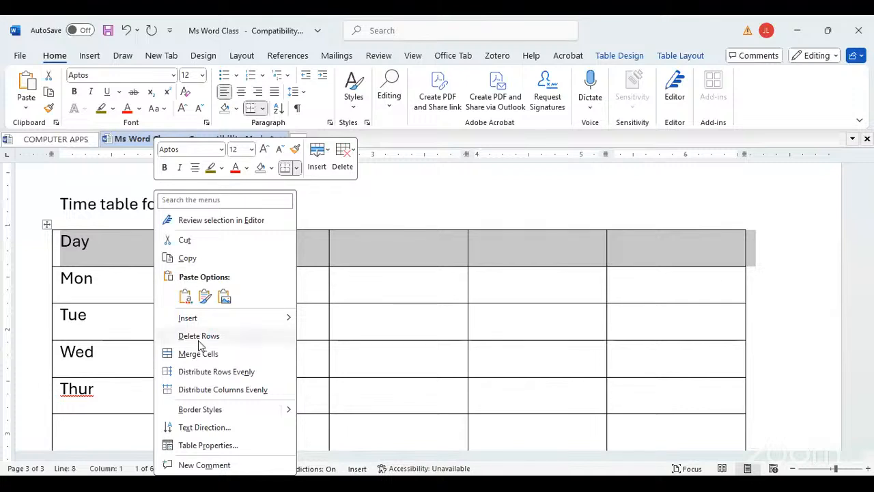
mouse_move(208, 320)
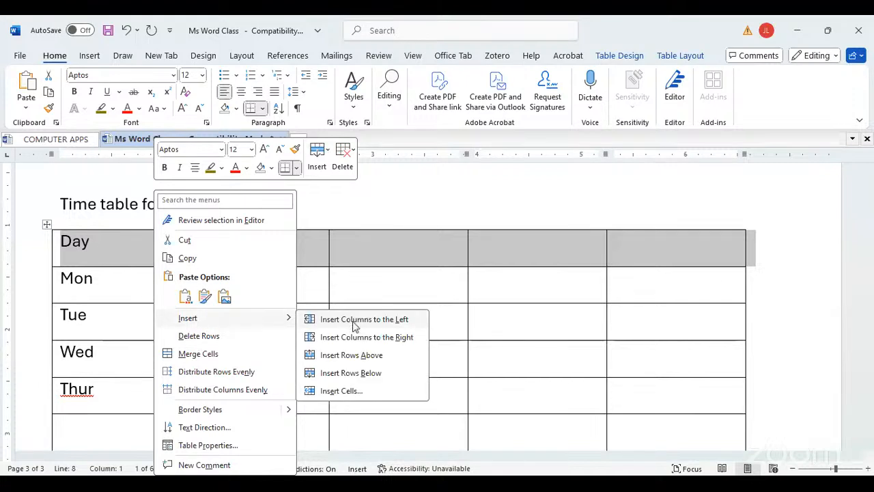
click(355, 362)
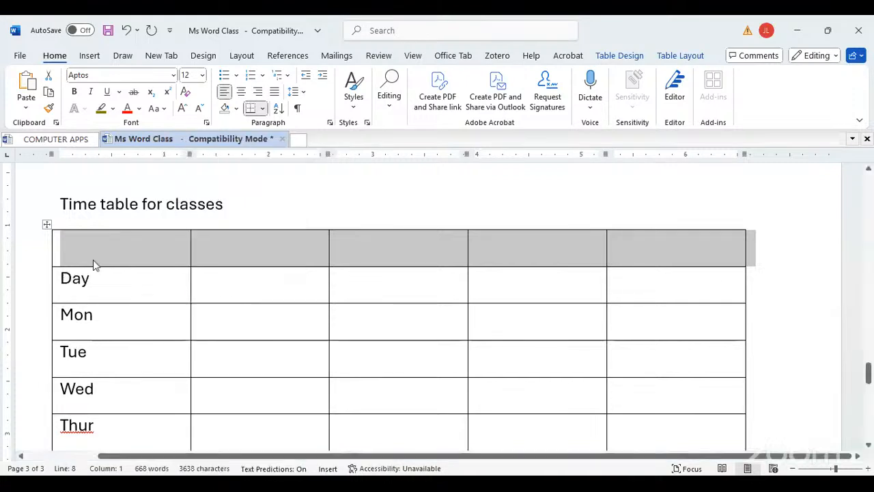
click(173, 245)
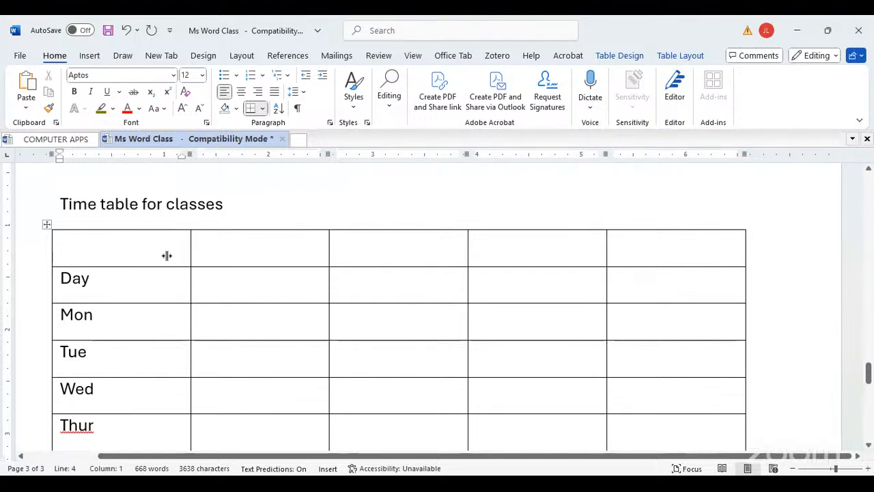
Enter the time slot "8:00 – 10:00 Am" in the Day row, in the cell after Day
click(143, 296)
click(225, 289)
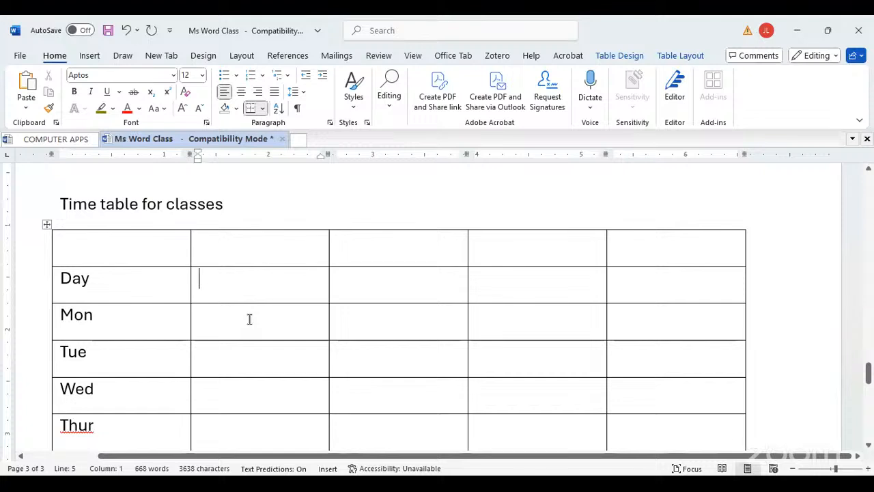
text(8-)
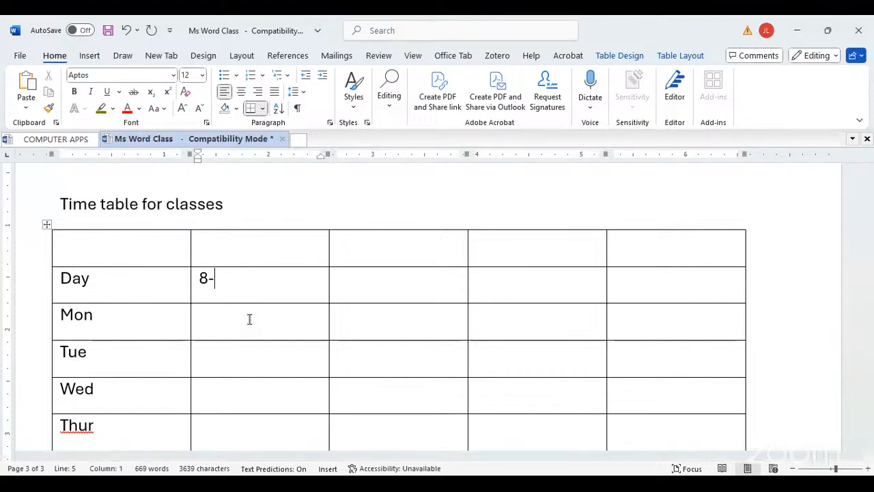
text(9)
key(Tab)
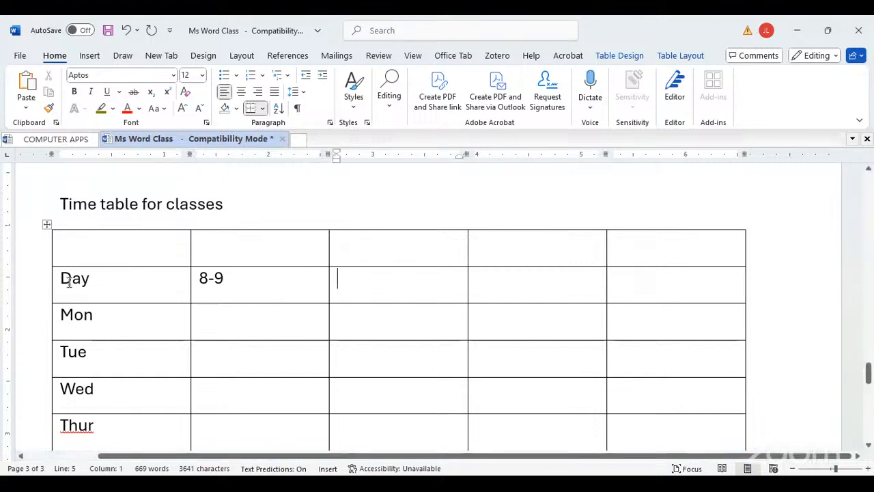
click(226, 278)
key(BackSpace)
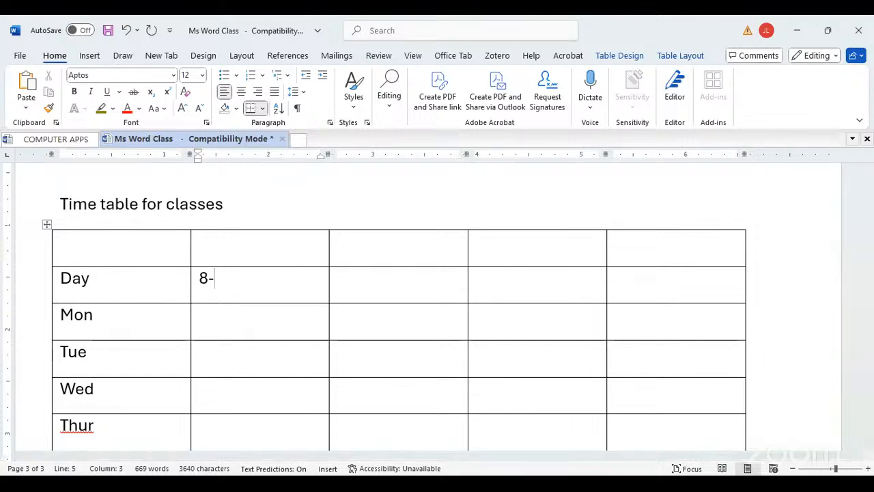
key(BackSpace)
text(0)
key(BackSpace)
text(:00 - 10)
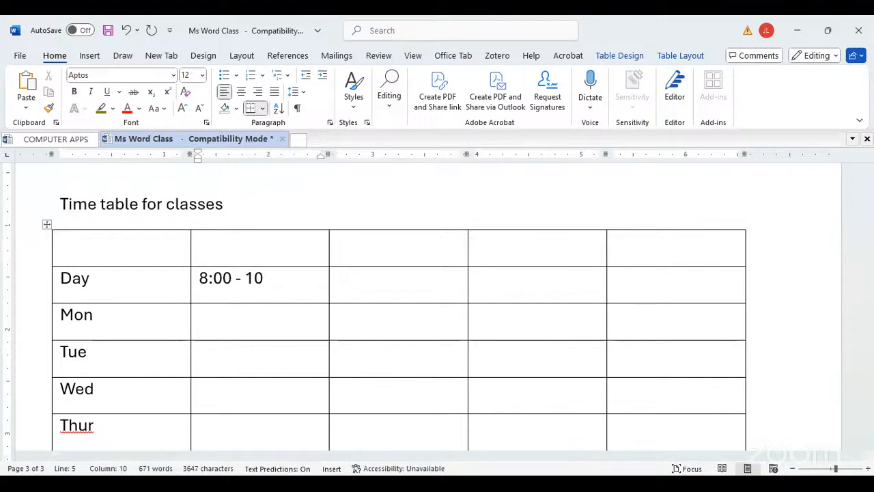
text(:1)
key(BackSpace)
text(00)
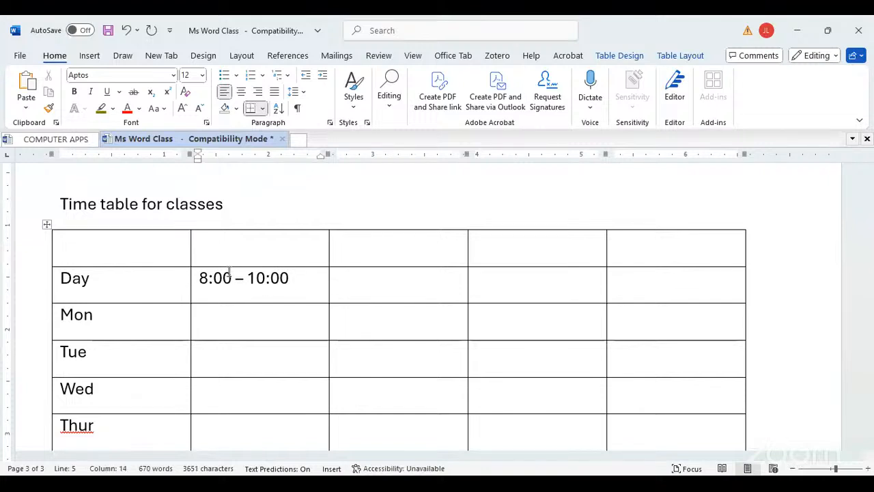
text( Am)
key(Tab)
Enter "Break time" in the third cell of the Day row
click(373, 248)
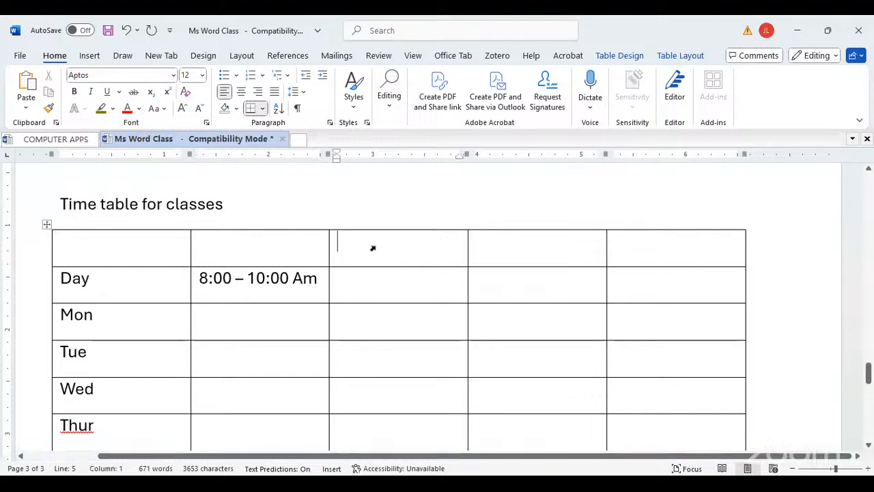
click(376, 280)
text(B)
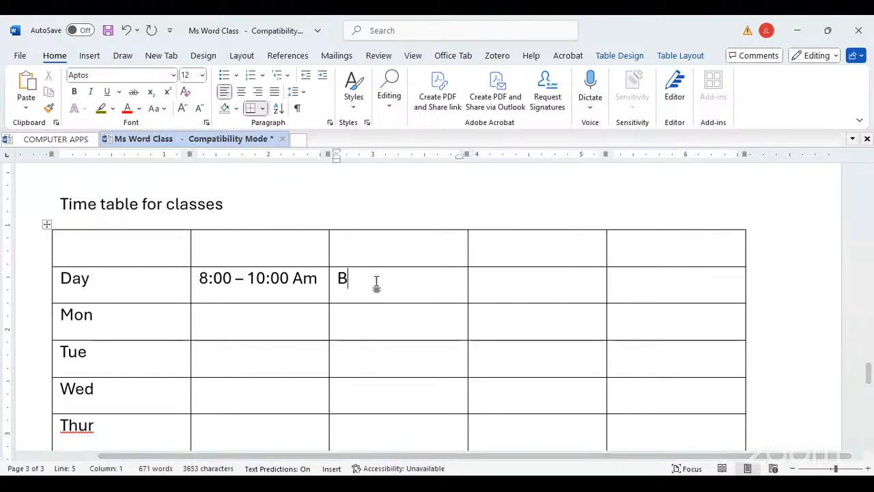
text(reak)
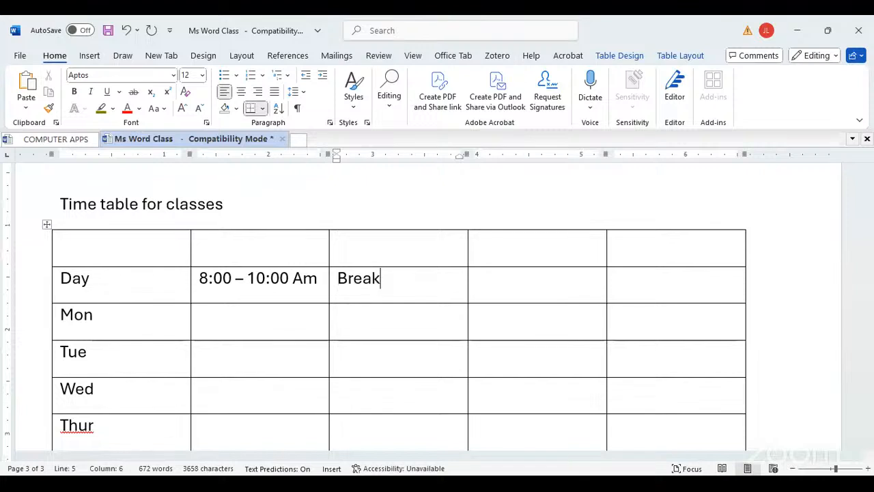
text( time)
key(Tab)
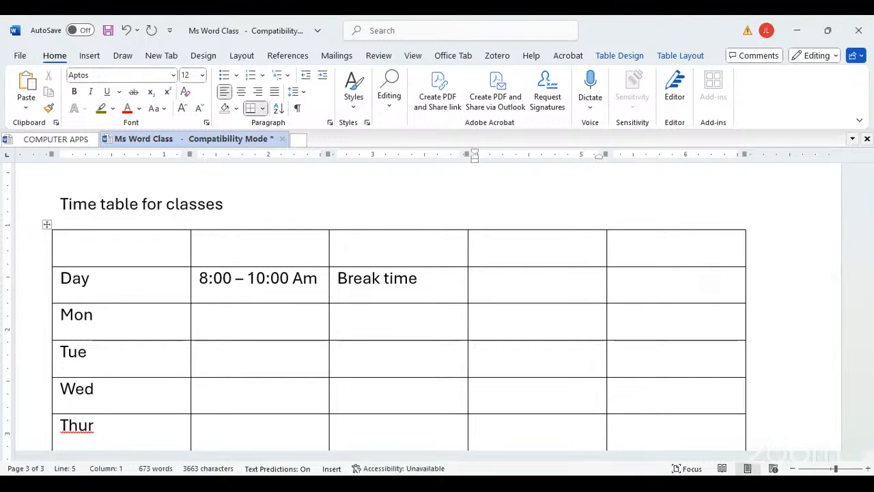
Enter the time slot "11:00am - 1:00pm" in the fourth cell of the Day row
text(11:00- 1:00pm)
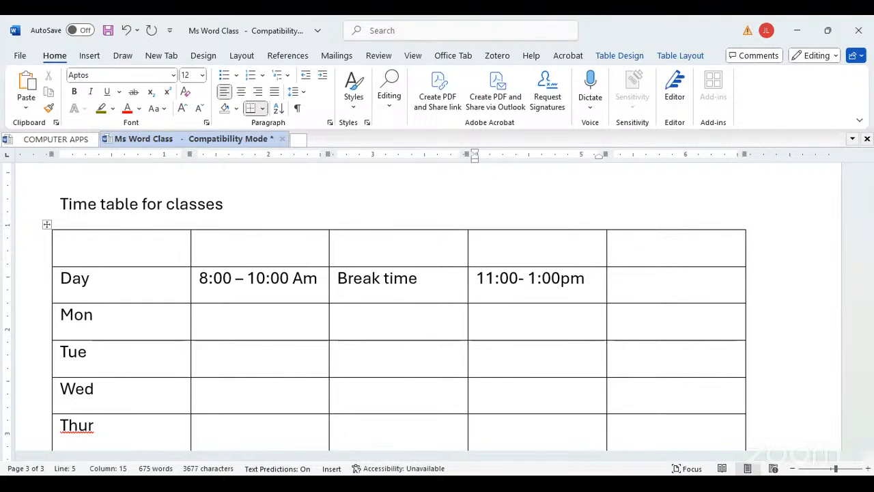
key(Left)
key(Left)
key(Left)
key(Left)
key(Left)
key(Left)
key(Left)
key(Left)
key(Left)
text(am)
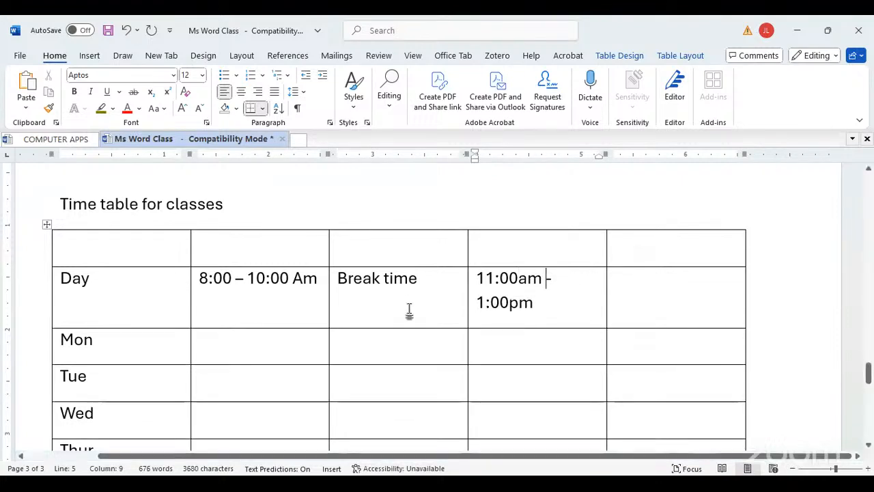
Enter "Lunch time" in the last cell of the Day row
click(630, 291)
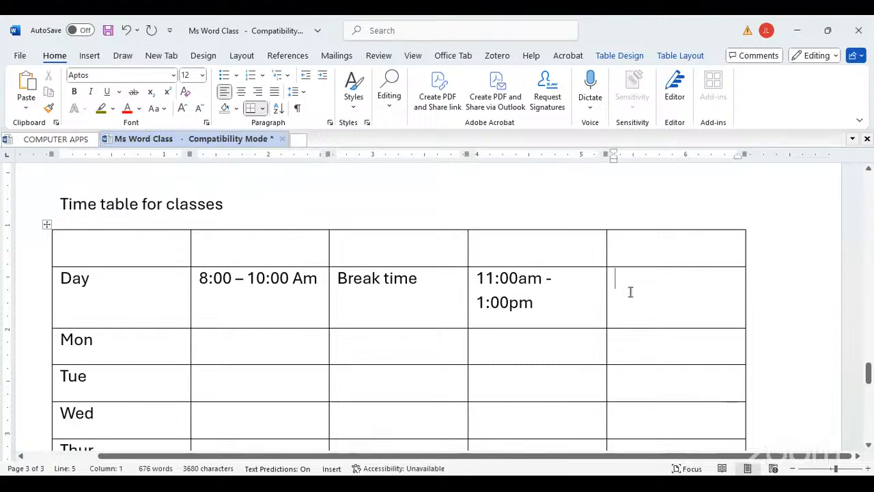
text(Lun)
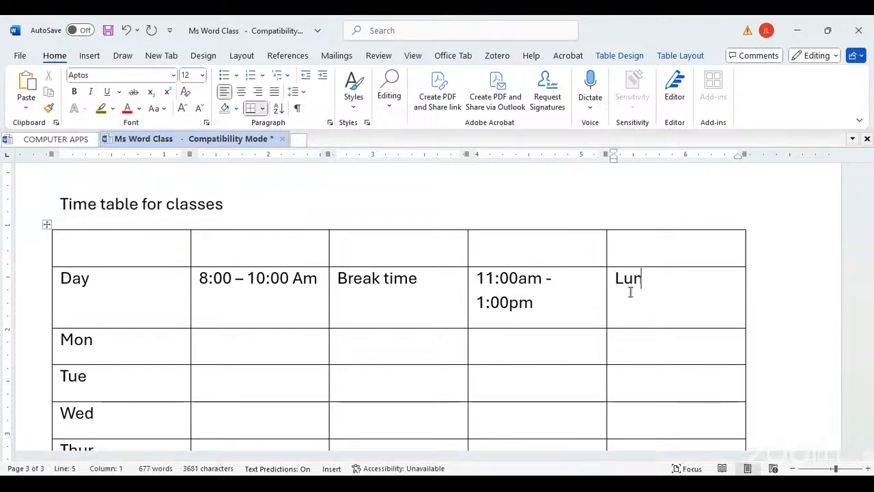
text(ch time)
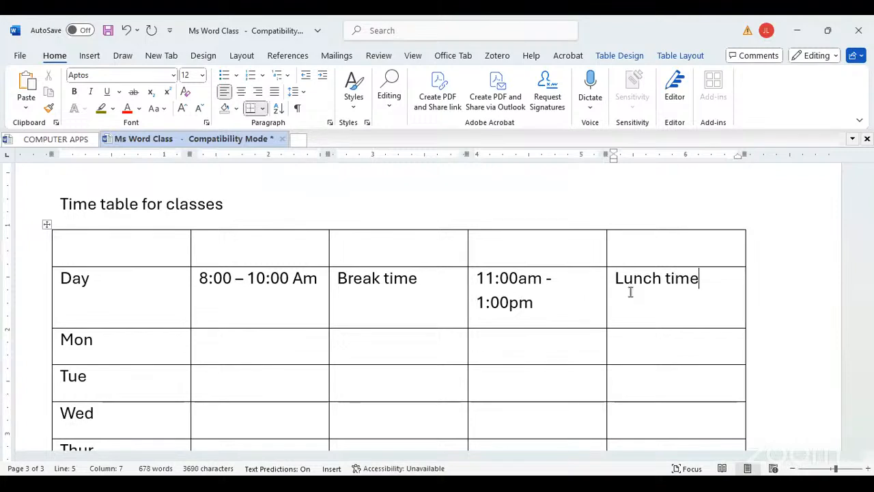
key(Tab)
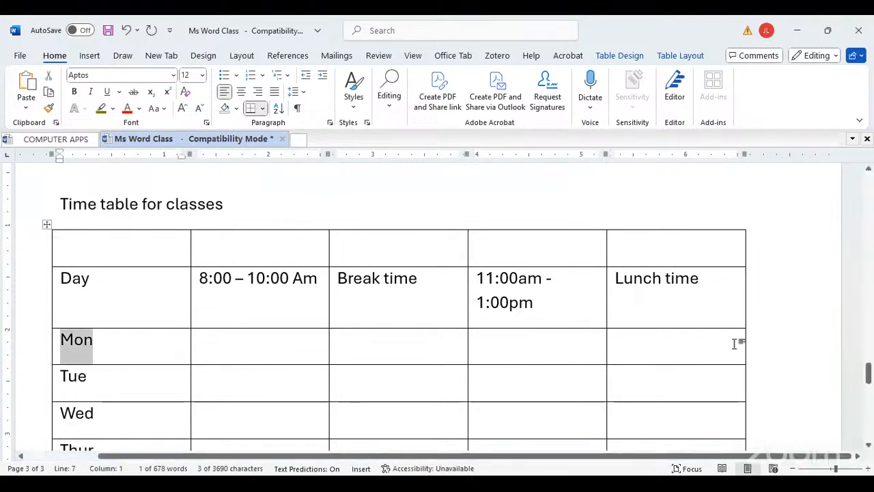
Try inserting a column to the left of the Lunch time column, and undo that insertion
click(699, 248)
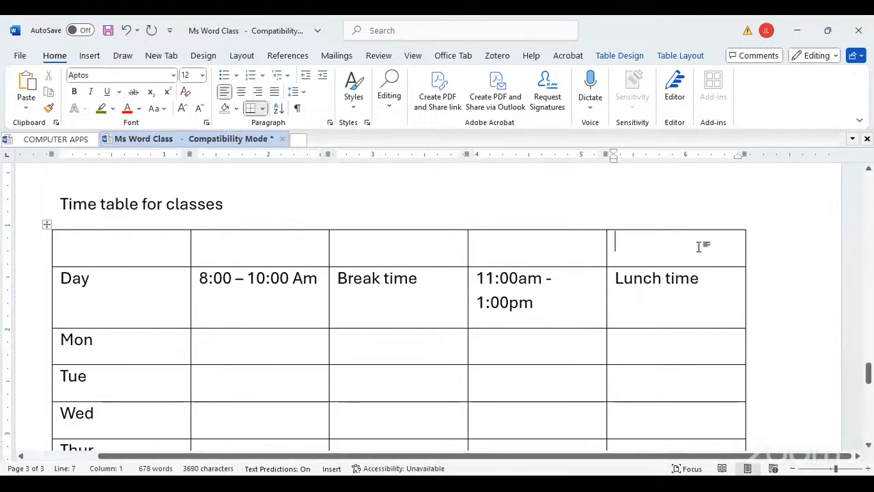
click(670, 228)
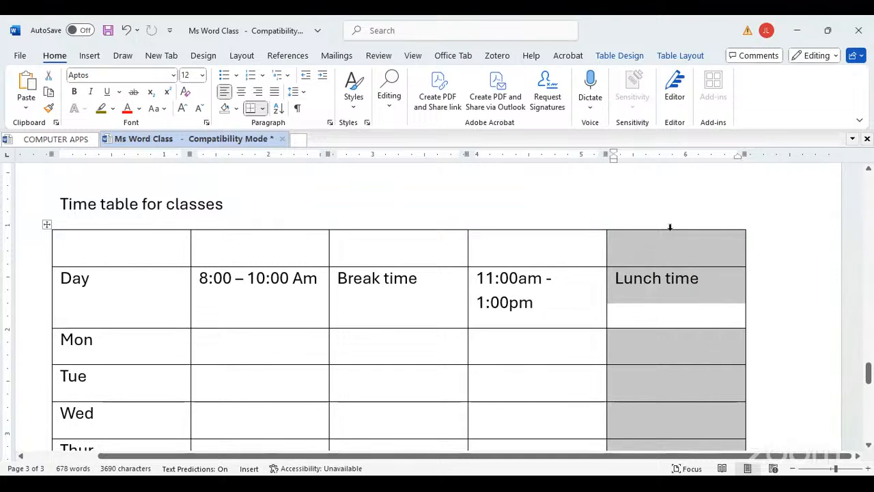
right_click(670, 227)
mouse_move(725, 317)
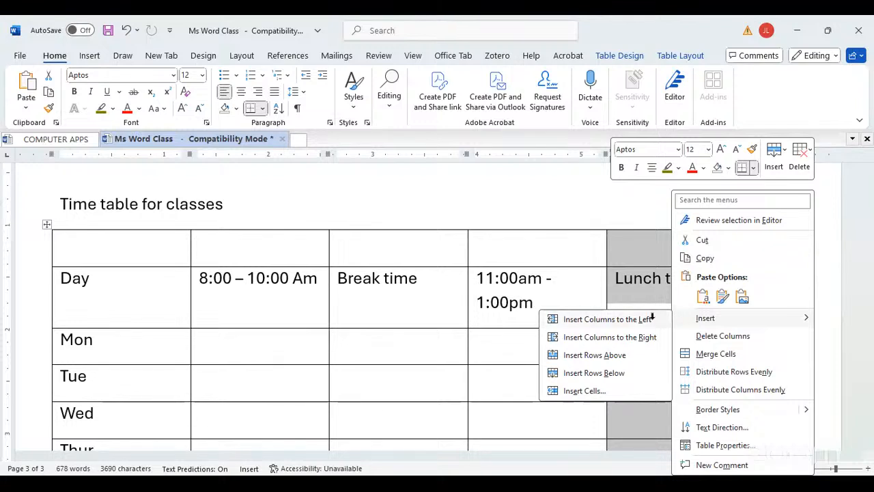
click(653, 318)
key(ctrl+z)
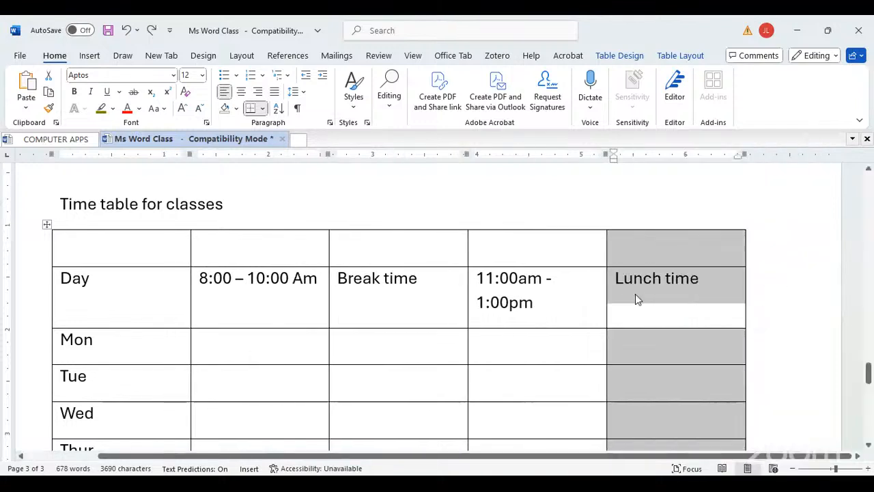
Insert two empty columns to the right of the Lunch time column
right_click(674, 279)
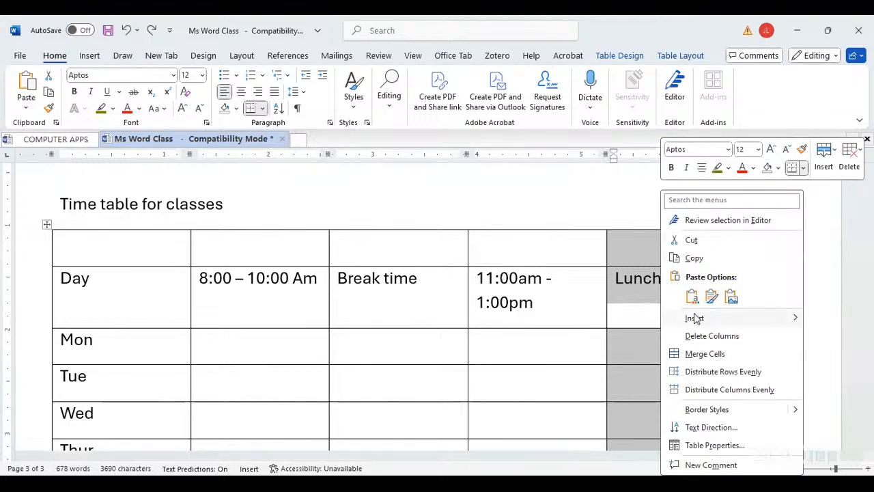
mouse_move(695, 319)
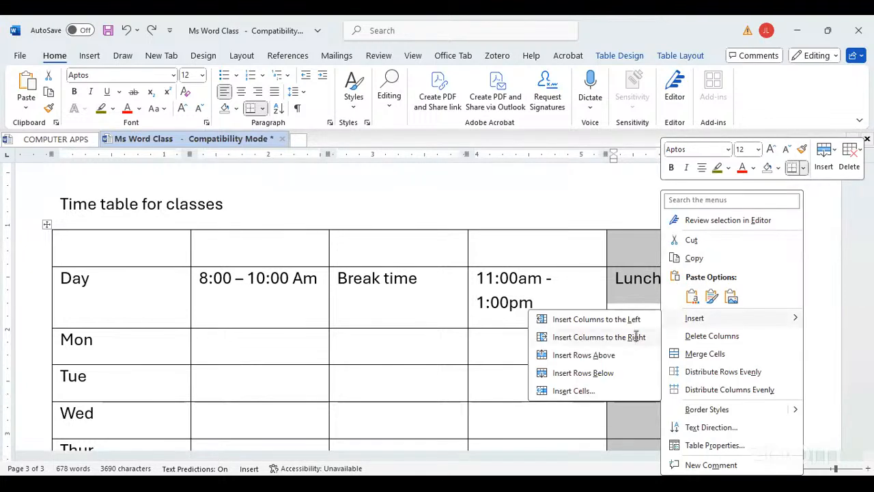
click(635, 335)
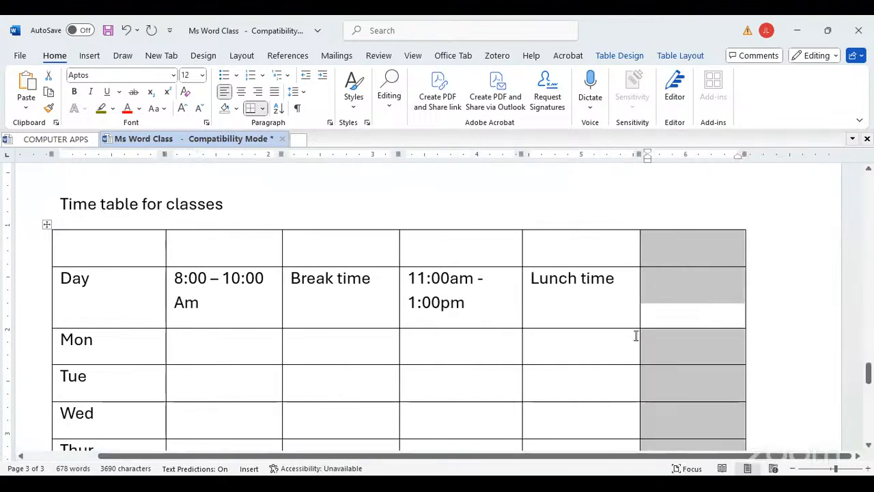
right_click(671, 245)
mouse_move(707, 319)
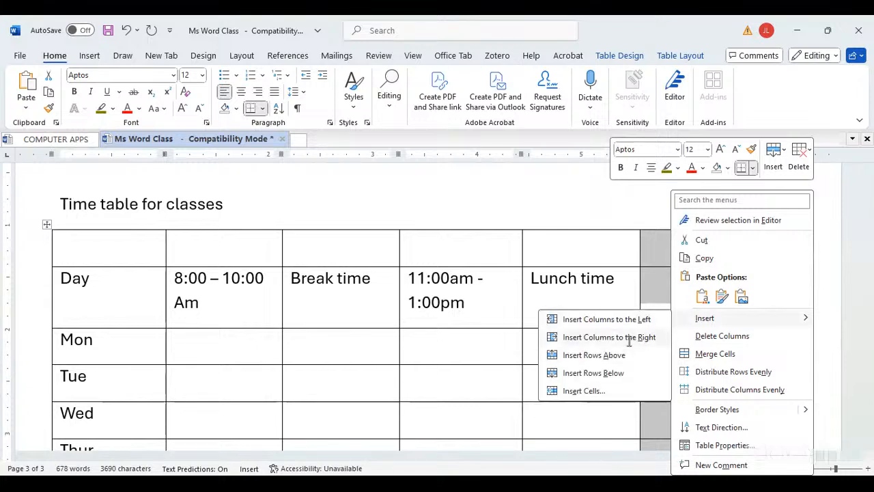
click(629, 337)
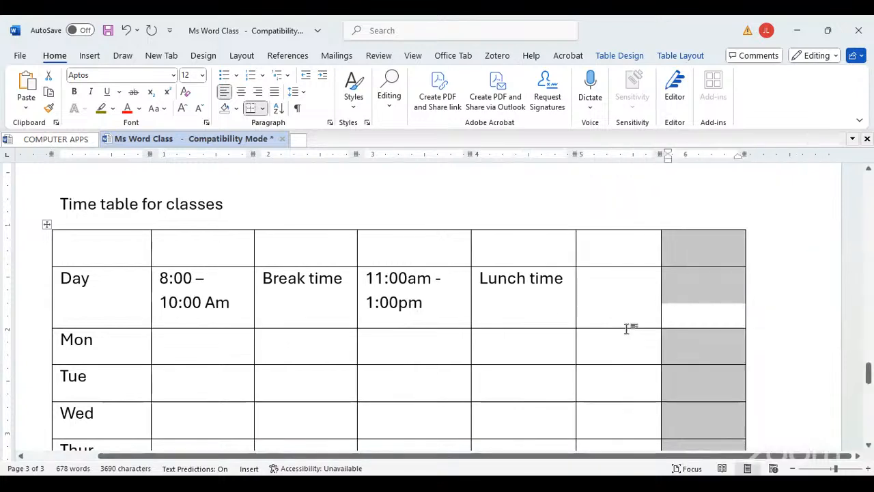
Enter the time slot "2:00 pm to 4:00 pm" in the Day row cell right after Lunch time
click(616, 295)
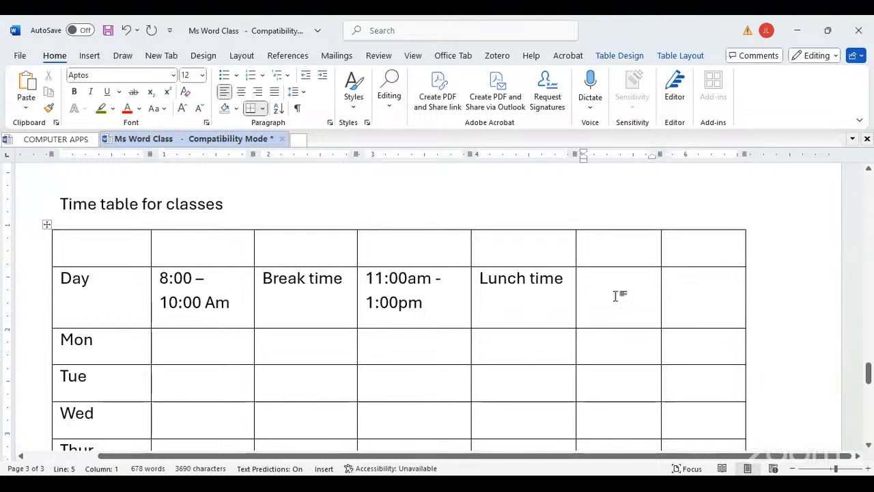
text(2)
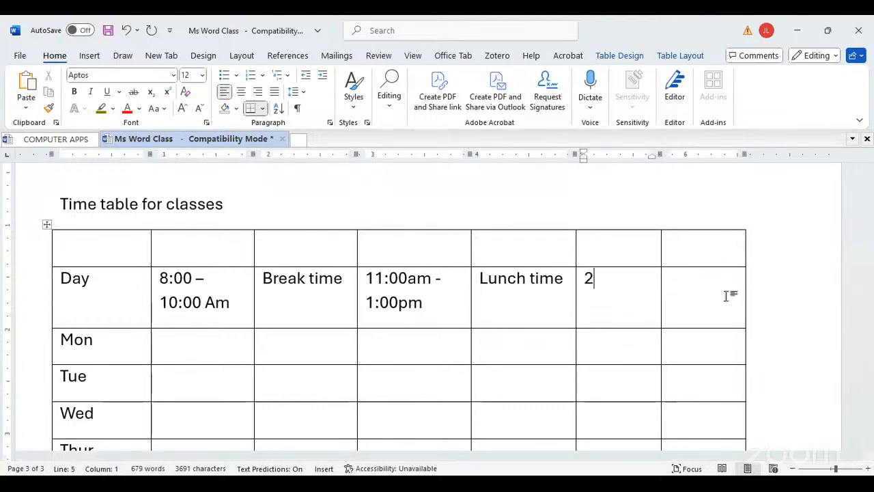
text(:00 pm t)
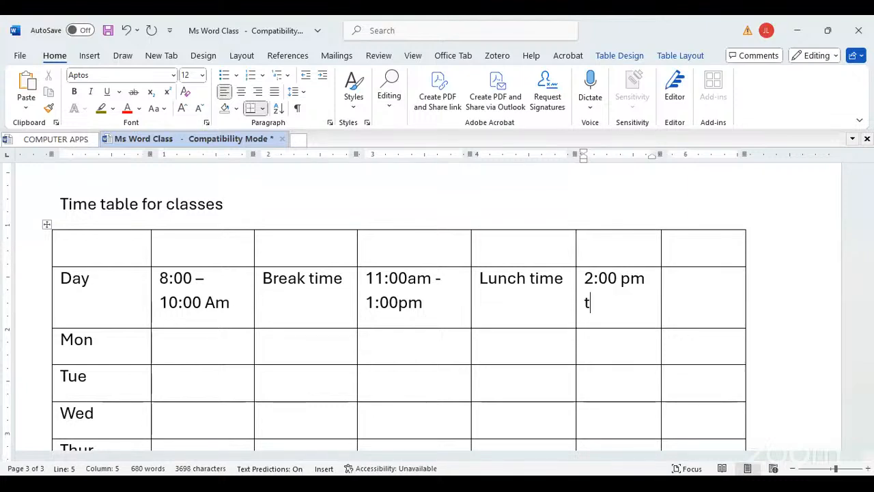
text(o 4:00)
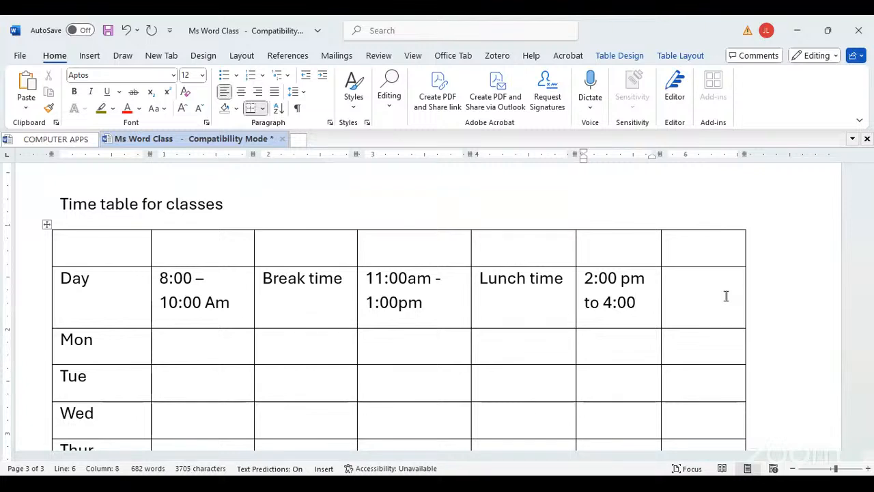
text( pm)
Enter "Sports and departure" in the last cell of the Day row
key(Tab)
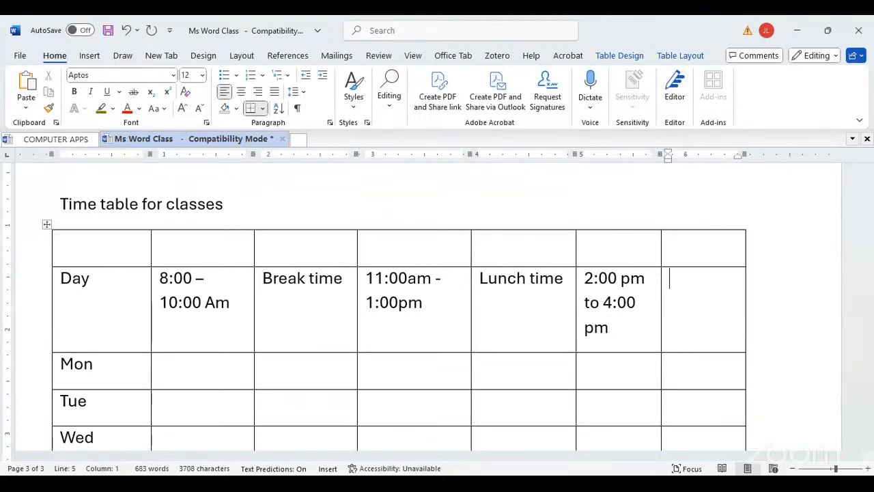
text(Sport)
key(BackSpace)
text(s )
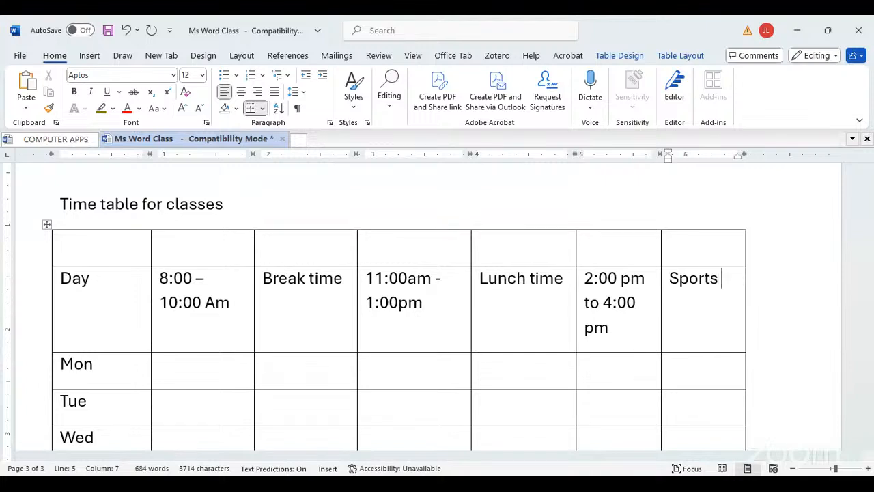
text(and depa)
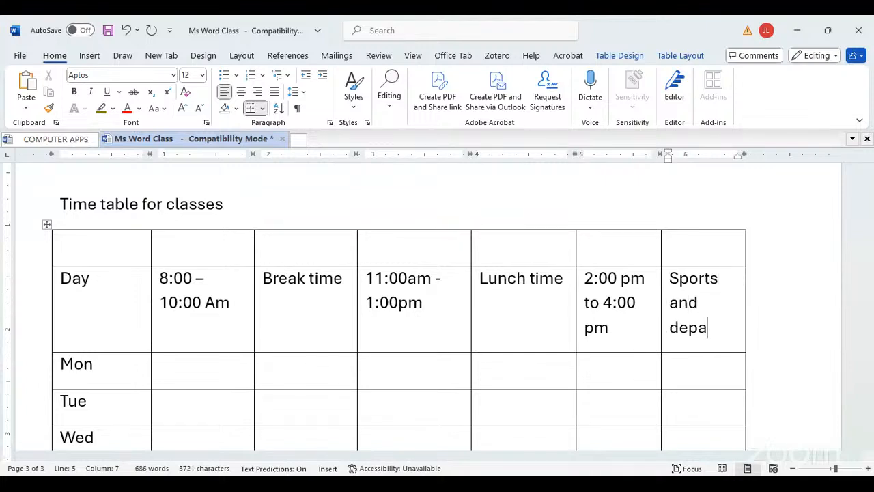
text(rture)
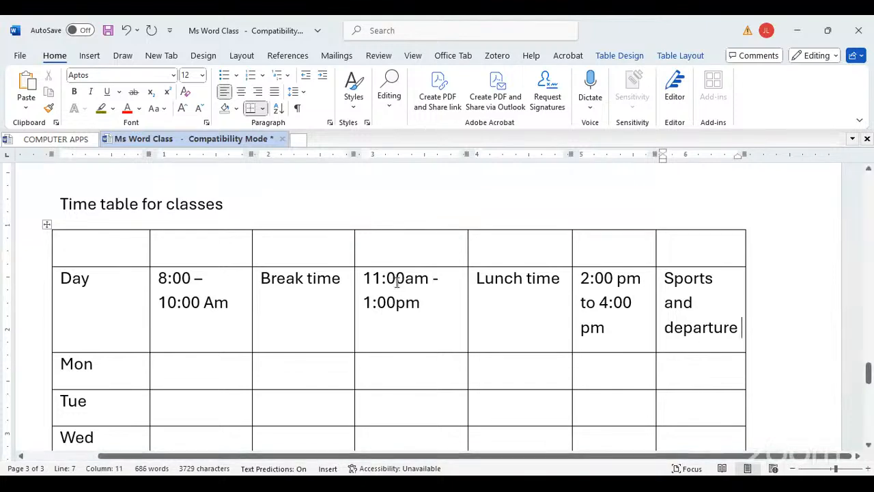
Enter "Eng" in the Mon row under the 8:00 – 10:00 Am column
scroll(396, 287, down, 3)
scroll(402, 277, up, 4)
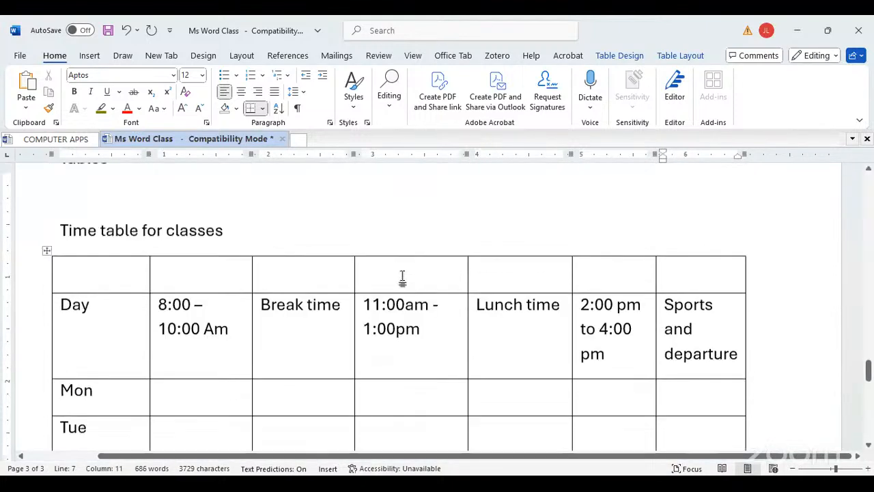
scroll(403, 275, down, 1)
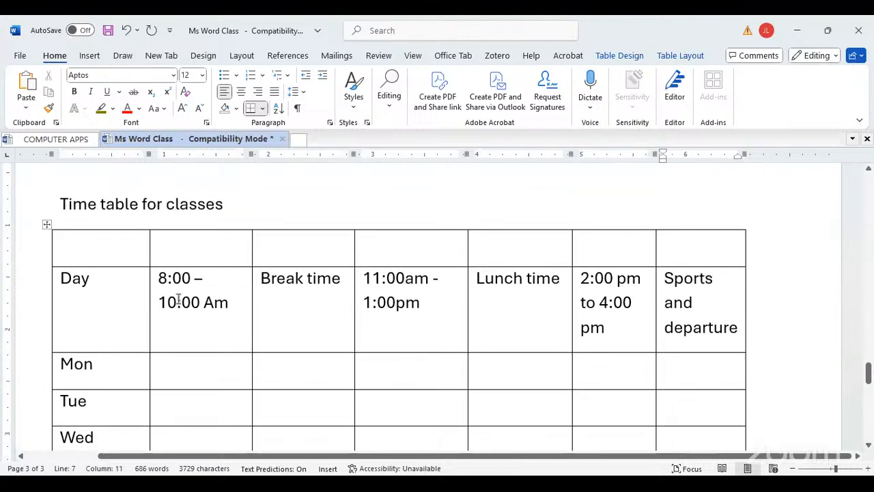
scroll(217, 314, down, 3)
scroll(212, 301, up, 2)
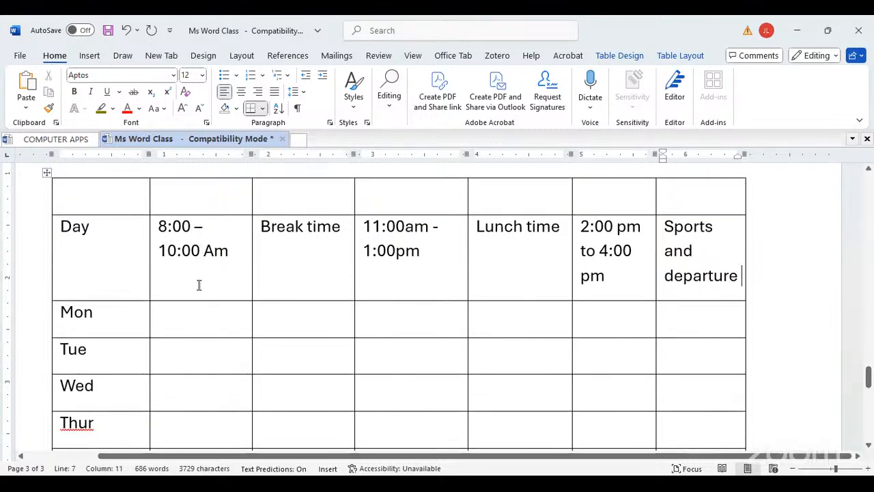
click(176, 327)
text(En)
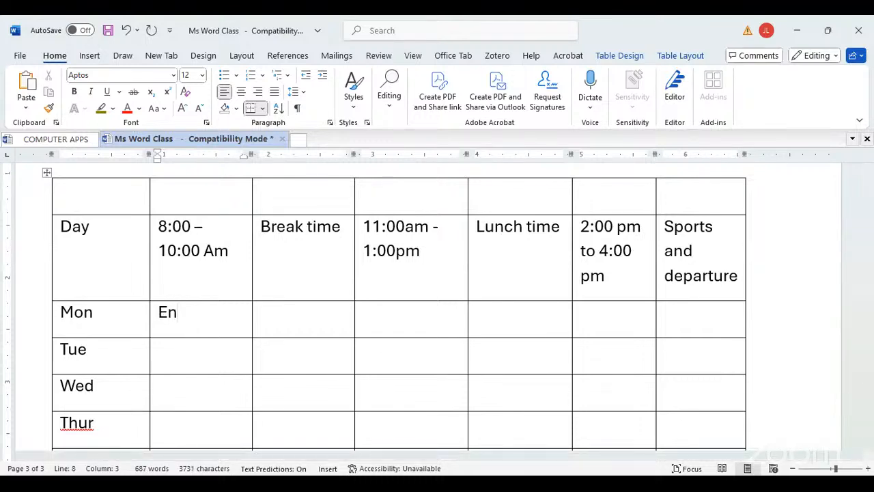
text(g)
Leave Monday's Break time cell empty and enter "Science" under the 11:00am - 1:00pm column
key(Tab)
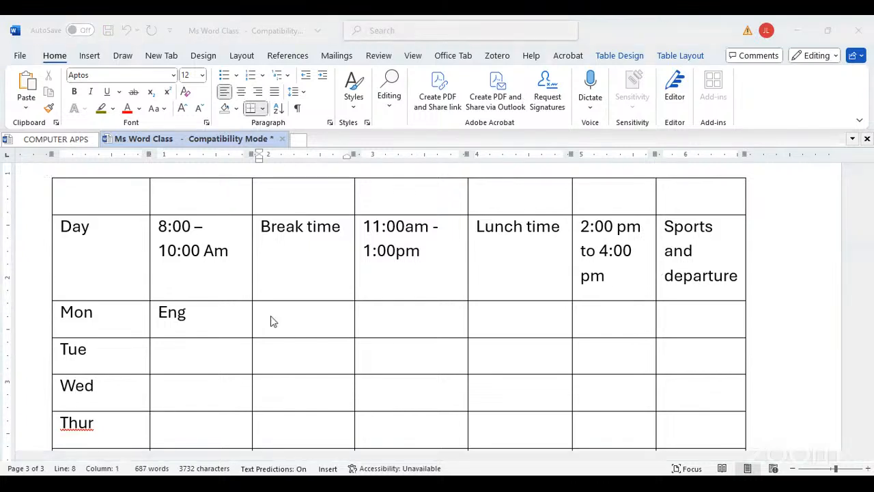
click(343, 319)
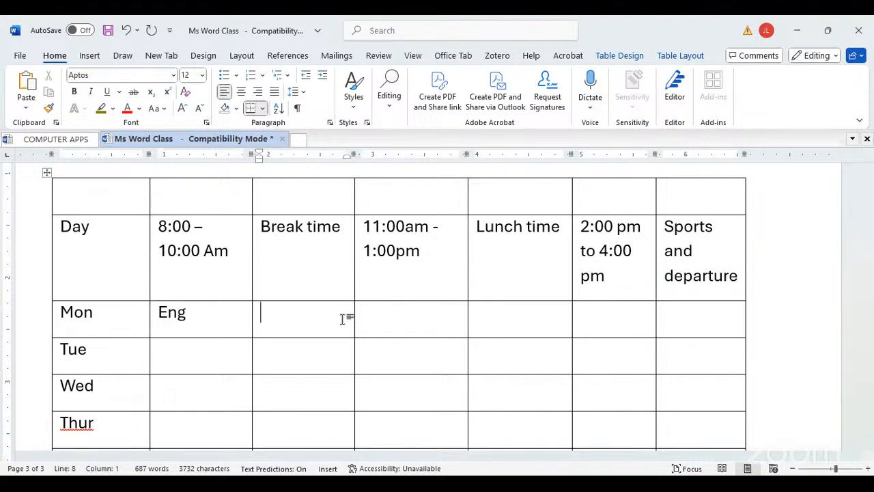
key(Tab)
text(Science)
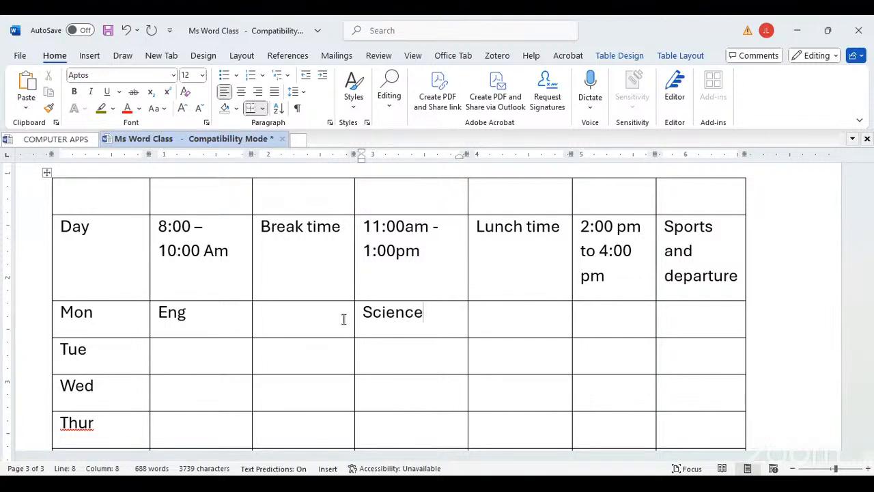
Enter "Hand work" in the Mon row under the 2:00 pm to 4:00 pm column, leaving Lunch time empty
key(Tab)
key(Tab)
text(handwr)
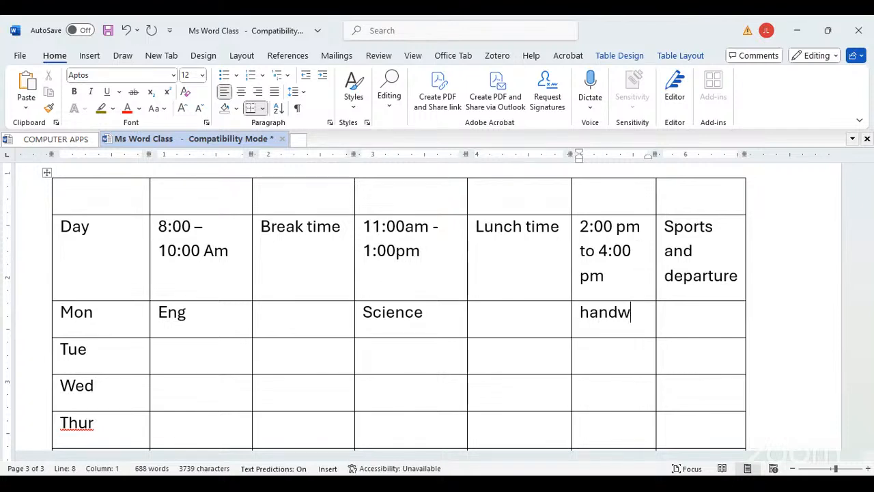
key(BackSpace)
key(BackSpace)
key(BackSpace)
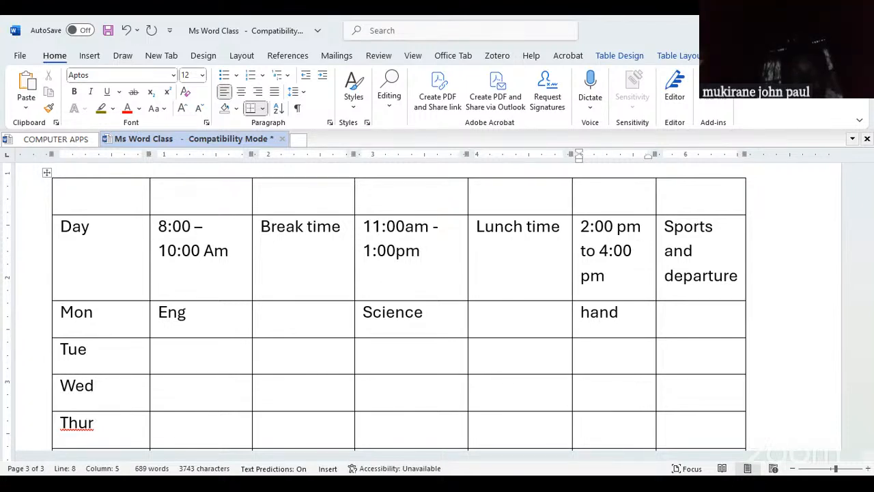
text(work)
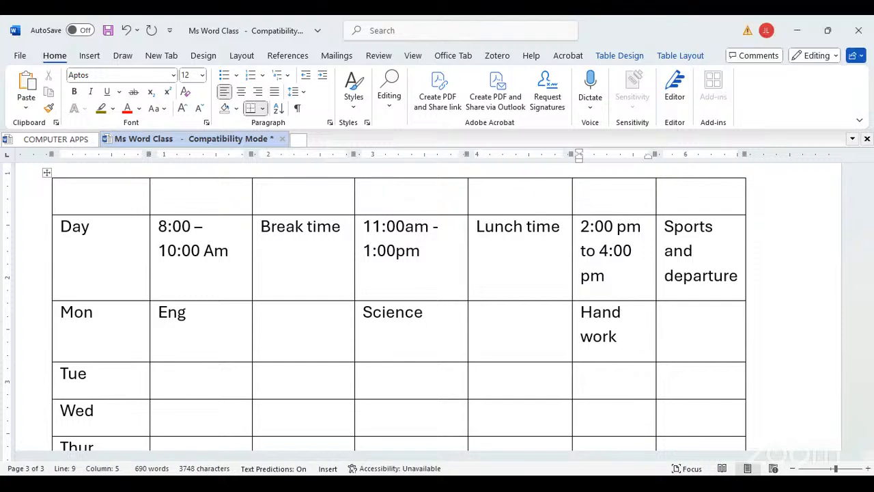
Fill the Tue row with "SST" under 8:00 – 10:00 Am and "RE" under 11:00am - 1:00pm
key(Tab)
key(Tab)
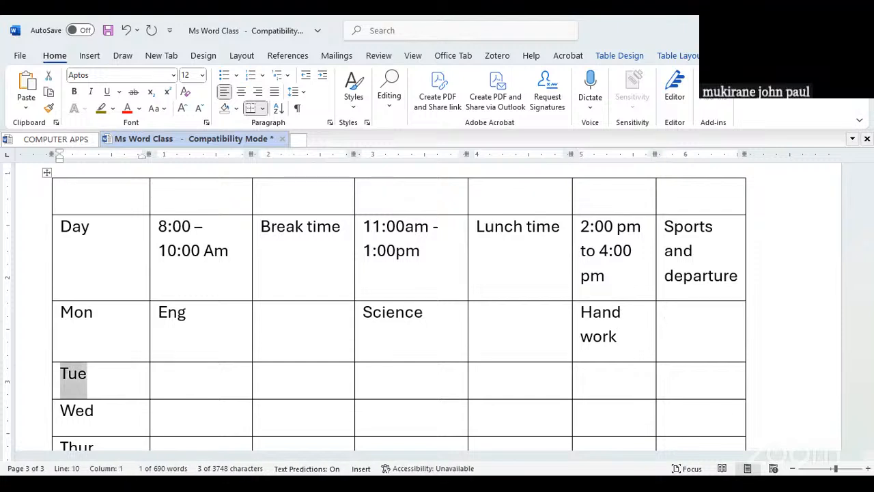
key(Tab)
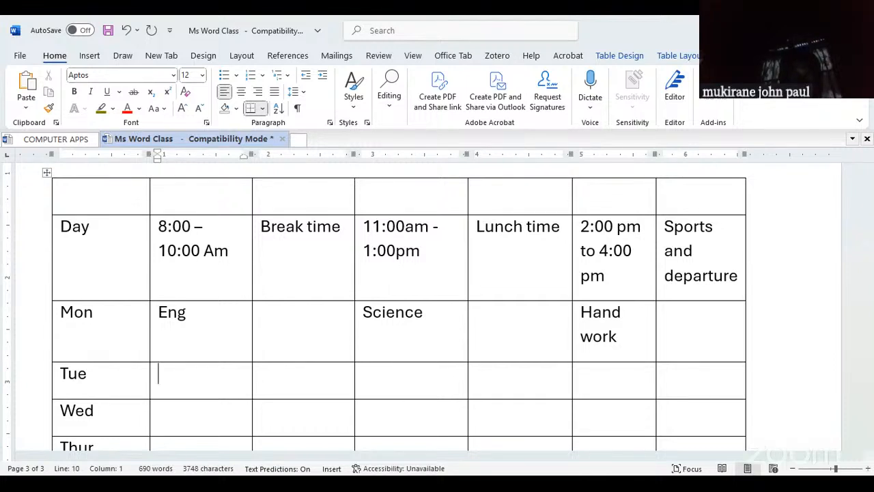
text(SST)
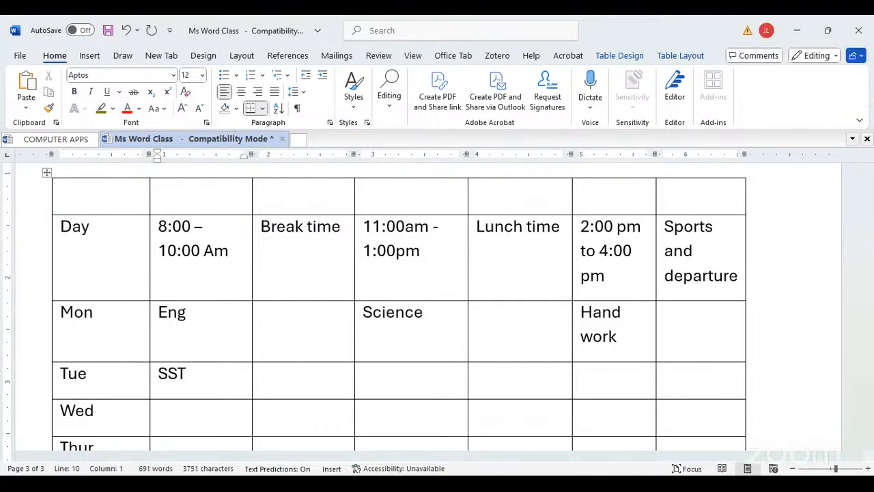
key(Tab)
key(Tab)
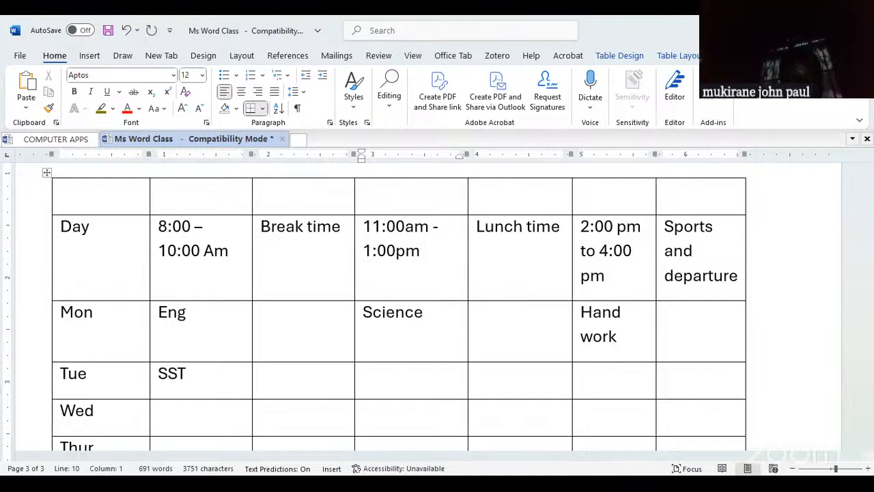
text(RE)
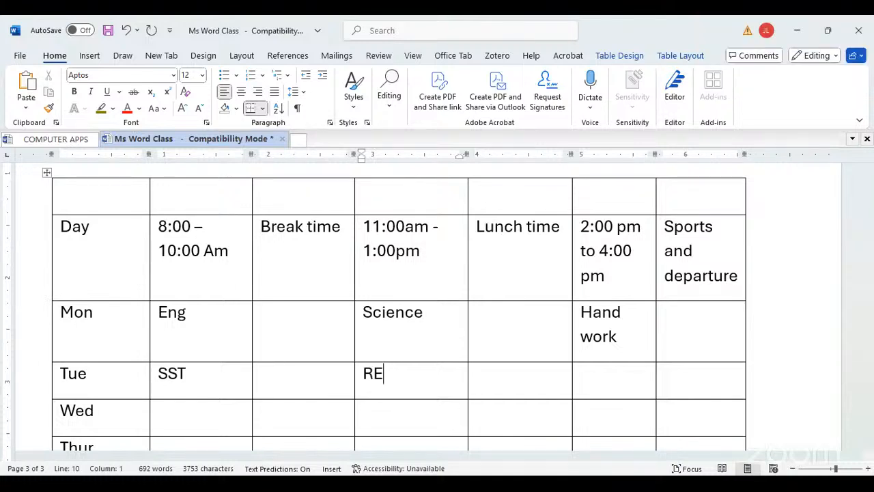
Enter "Literacy", with only the first letter capitalised, in the Tue row under the 2:00 pm to 4:00 pm column
key(Tab)
key(Tab)
text(LITERACY)
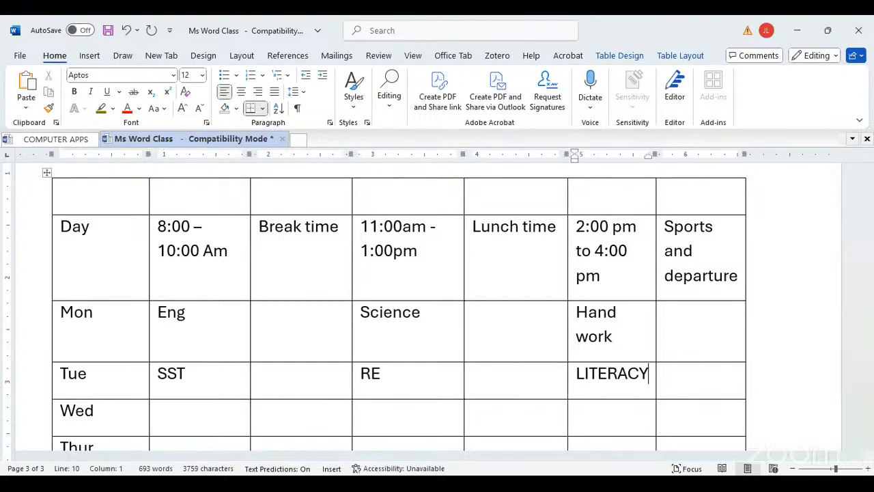
key(BackSpace)
key(BackSpace)
key(BackSpace)
key(BackSpace)
key(BackSpace)
key(BackSpace)
key(BackSpace)
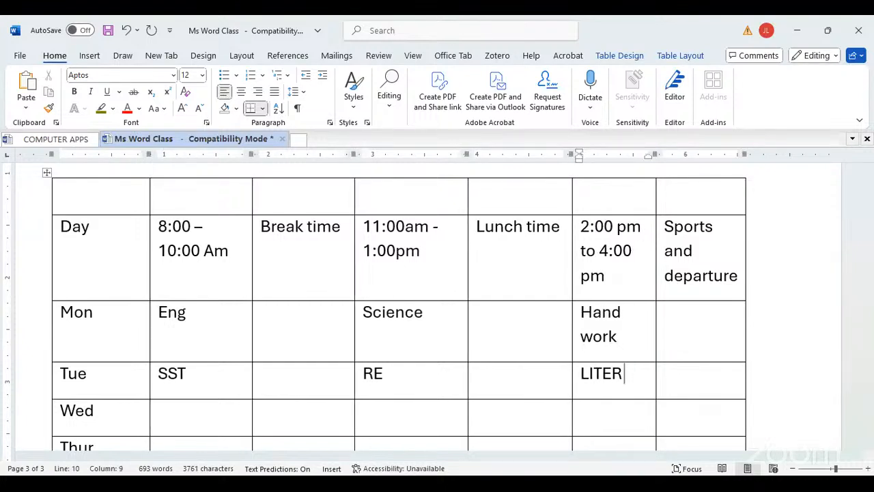
text(iteracy )
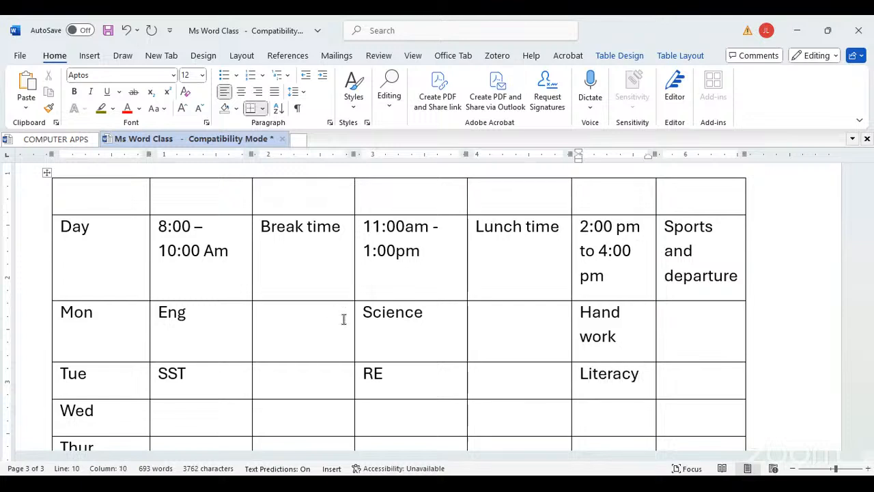
Complete Tuesday's 2:00 pm to 4:00 pm entry as "Literacy I" and go to Wednesday's first lesson cell
text(I)
key(Tab)
key(Tab)
key(Tab)
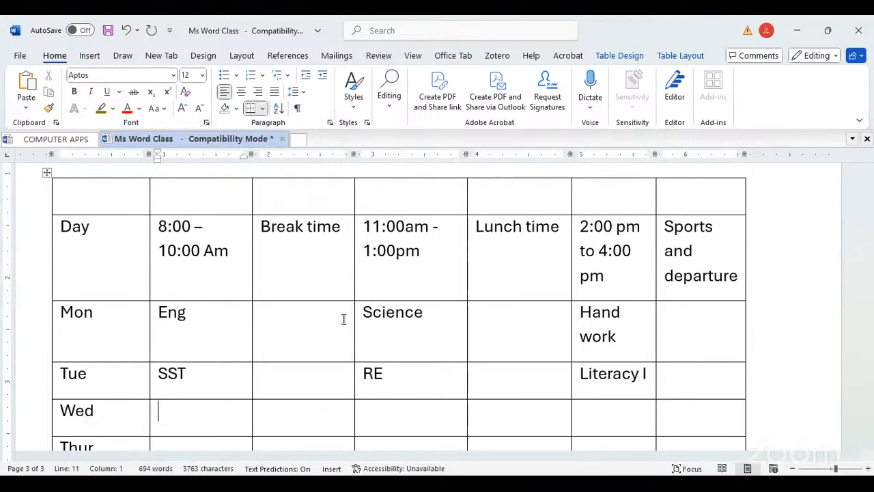
Enter MTC as Wednesday's 8:00–10:00 am lesson and skip the break time cell
scroll(409, 348, down, 1)
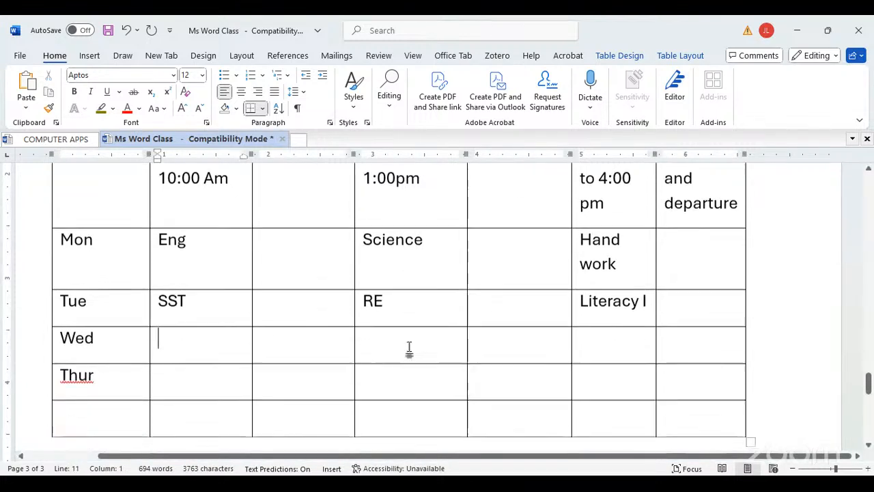
scroll(409, 348, down, 1)
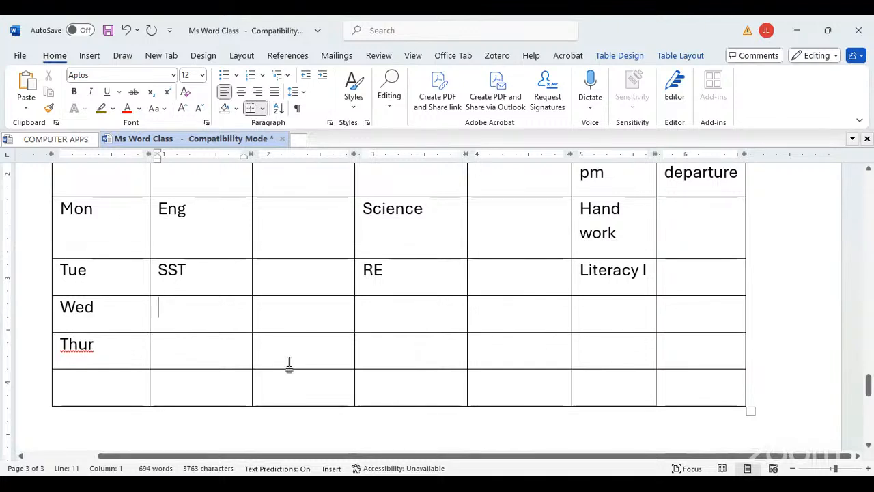
text(M)
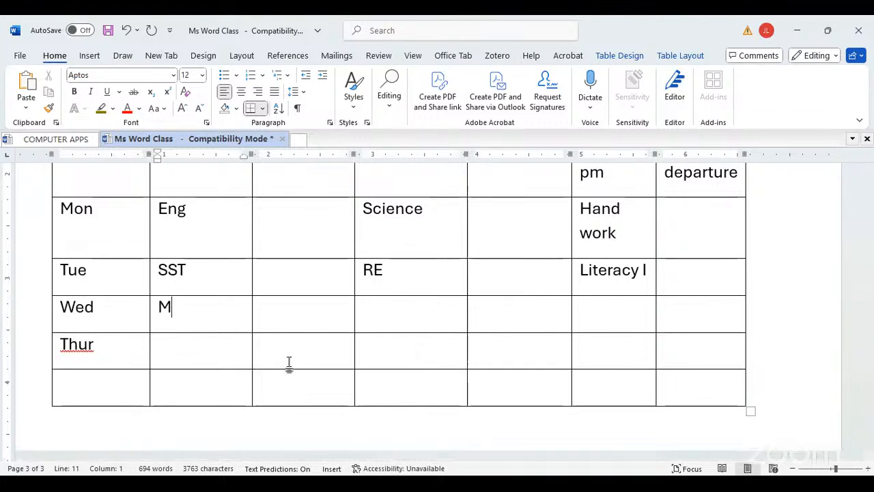
text(TC)
key(Tab)
key(Tab)
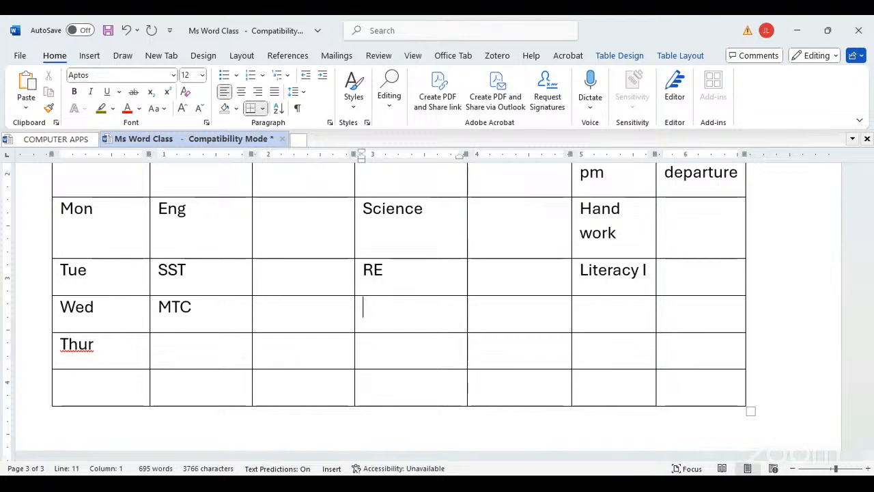
Fill in Wednesday's remaining lessons with Eng at 11:00 am–1:00 pm and SST at 2:00–4:00 pm
text(ENG)
key(BackSpace)
key(BackSpace)
text(ng)
key(Tab)
key(Tab)
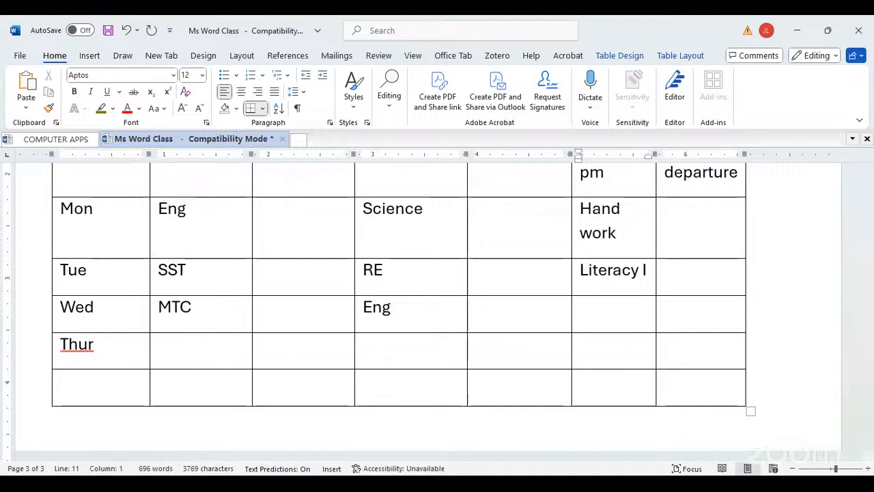
text(SST)
key(Tab)
key(Tab)
key(Tab)
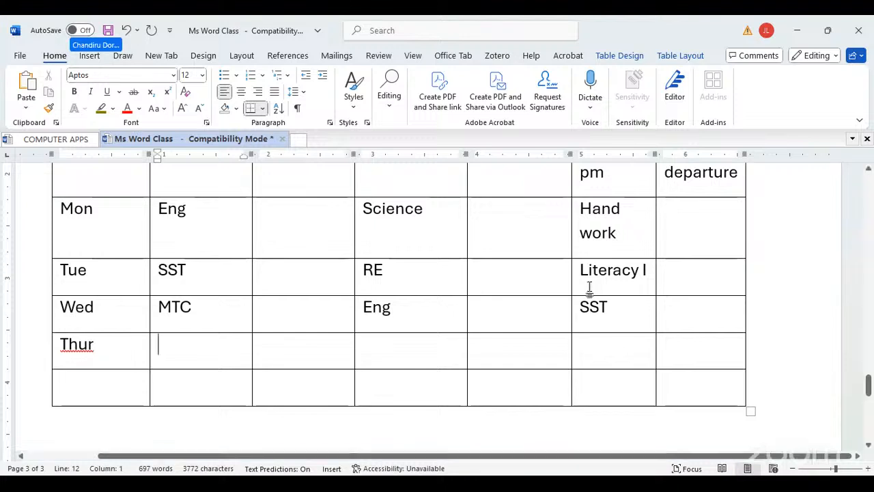
Label the table's empty last row "Fri" in the Day column
click(87, 383)
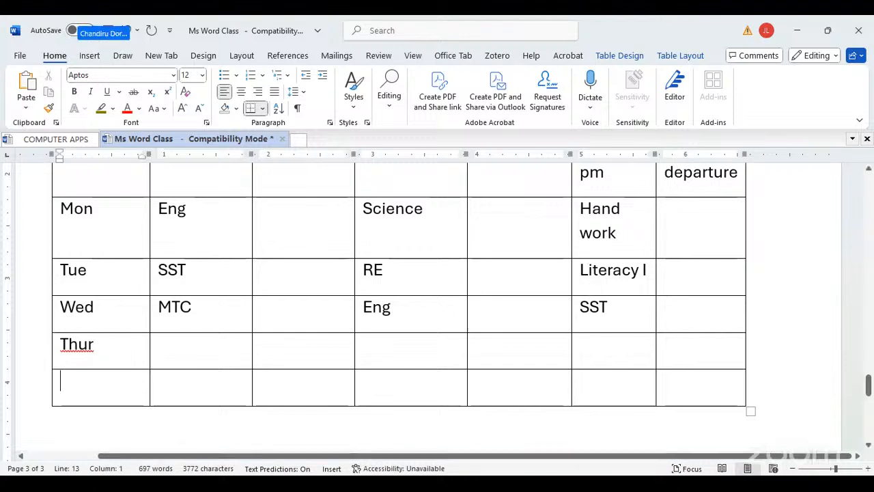
text(FR)
key(BackSpace)
text(ri)
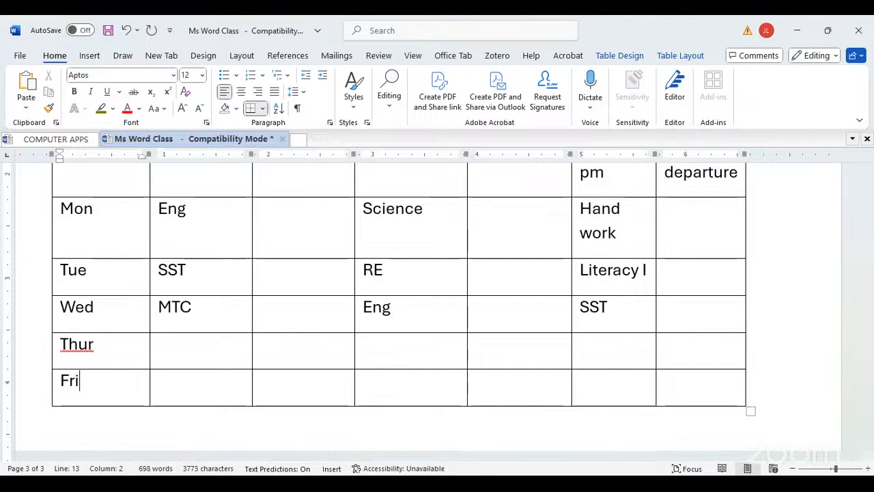
key(Tab)
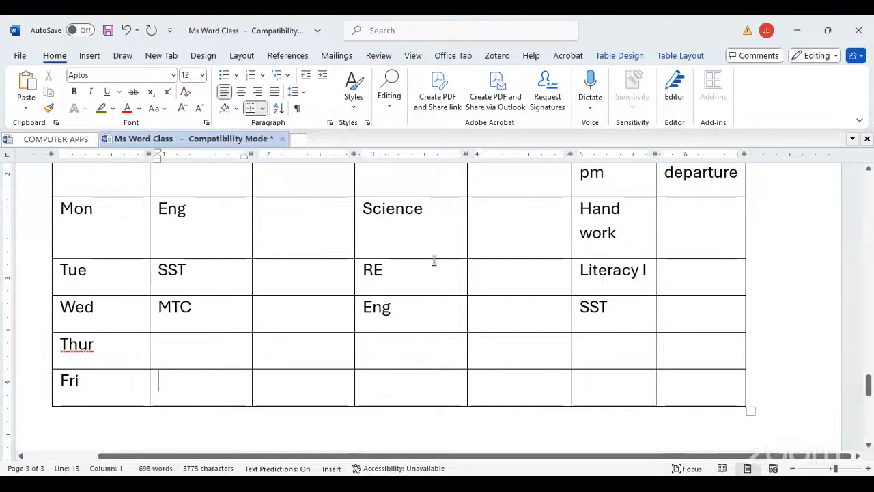
Enter SCI as Thursday's 8:00–10:00 am lesson and go to its 11:00 am–1:00 pm cell
click(188, 355)
text(SCi)
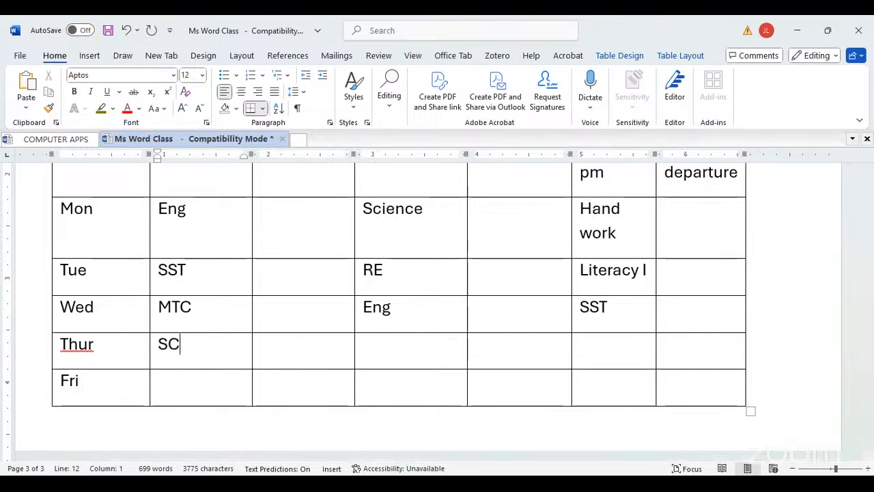
key(BackSpace)
text(I)
key(Tab)
key(Tab)
key(Tab)
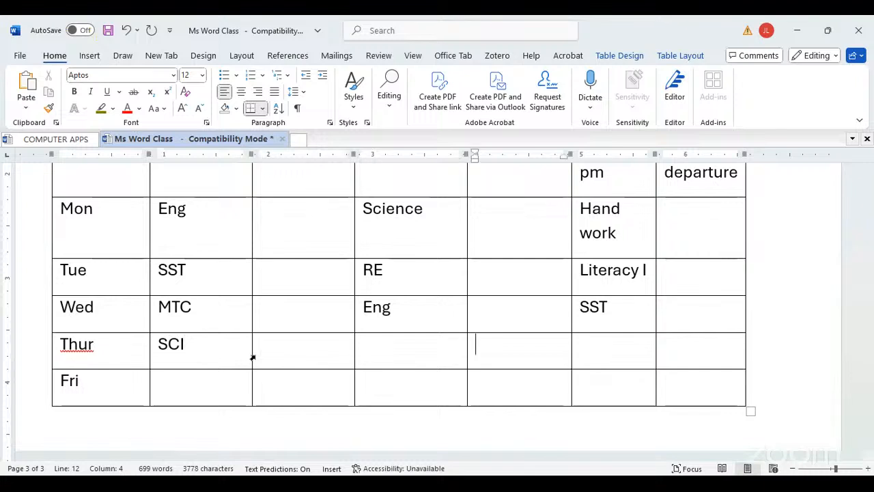
key(shift+Tab)
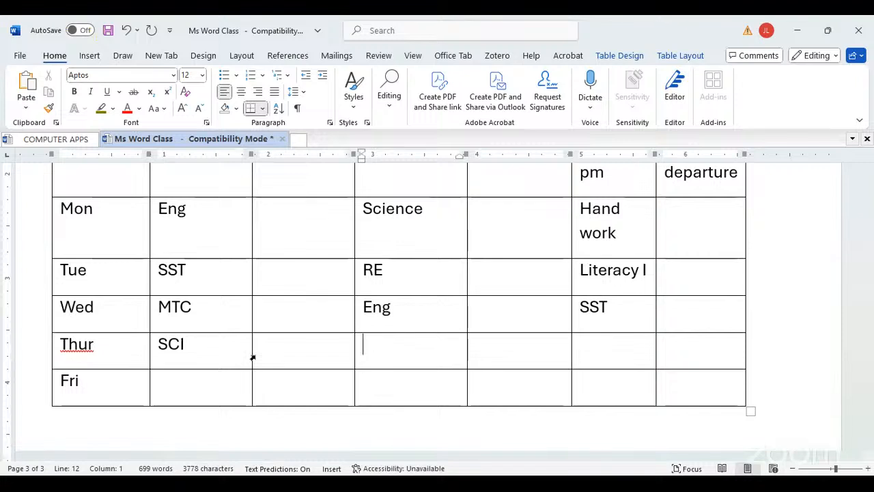
Enter RE as Thursday's 11:00 am–1:00 pm lesson and skip the lunch time cell
text(re)
key(BackSpace)
key(BackSpace)
text(T)
key(BackSpace)
text(RE)
key(Tab)
key(Tab)
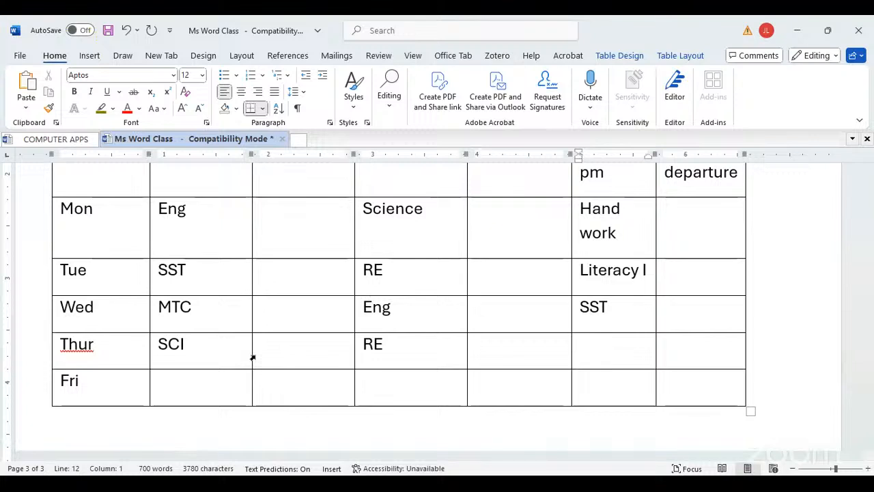
Enter Handwork as Thursday's 2:00–4:00 pm lesson, correcting its spelling
text(handowk)
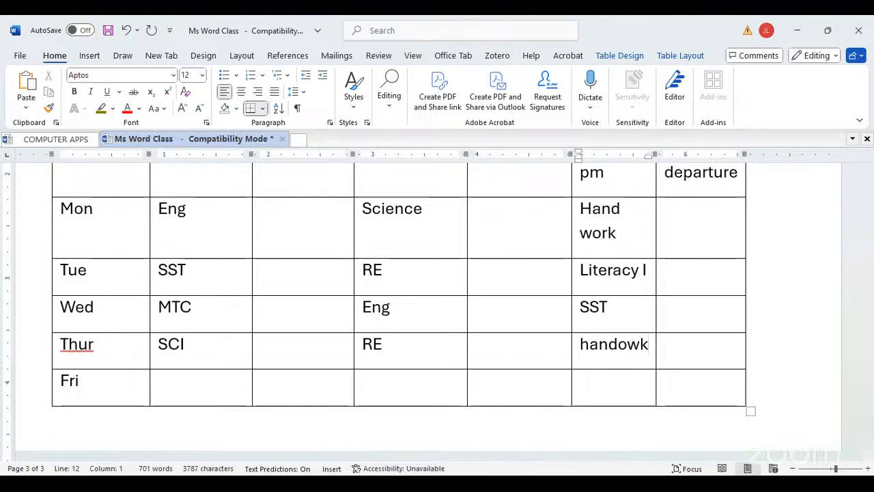
key(Tab)
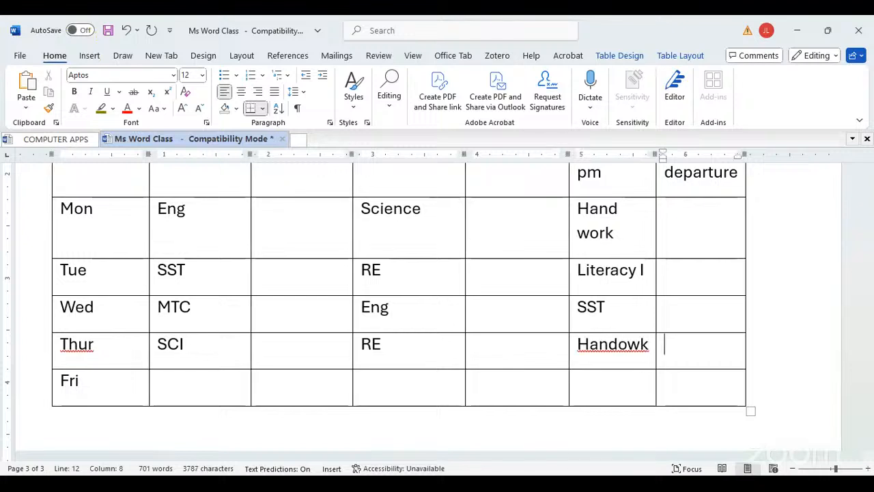
double_click(654, 344)
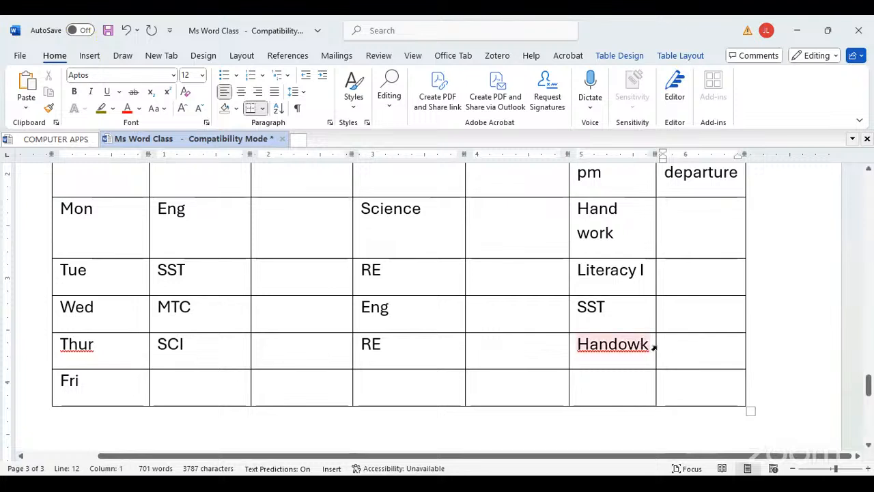
click(625, 345)
key(BackSpace)
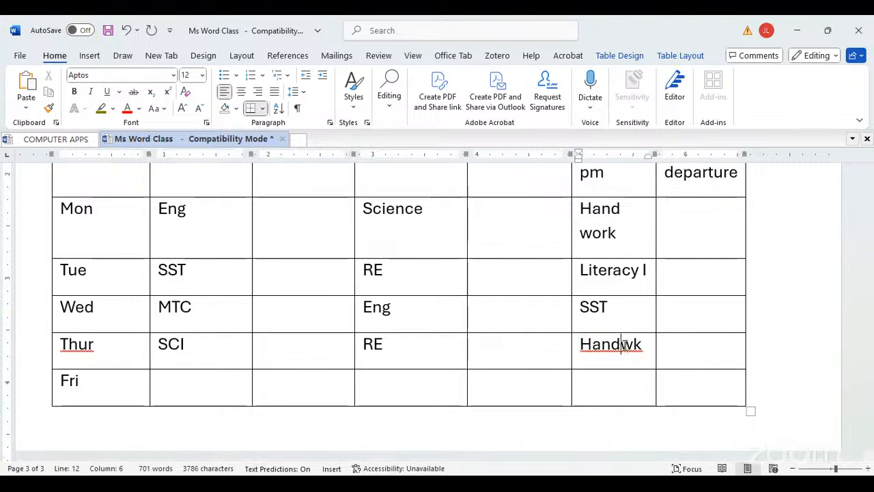
text(or)
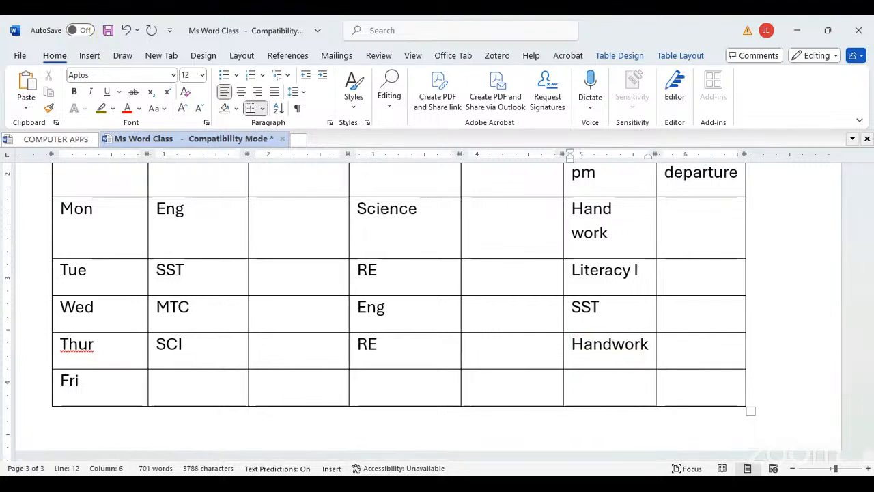
Fill in Friday's lessons with MTC at 8:00 am, SCI at 11:00 am and RE at 2:00 pm
click(147, 375)
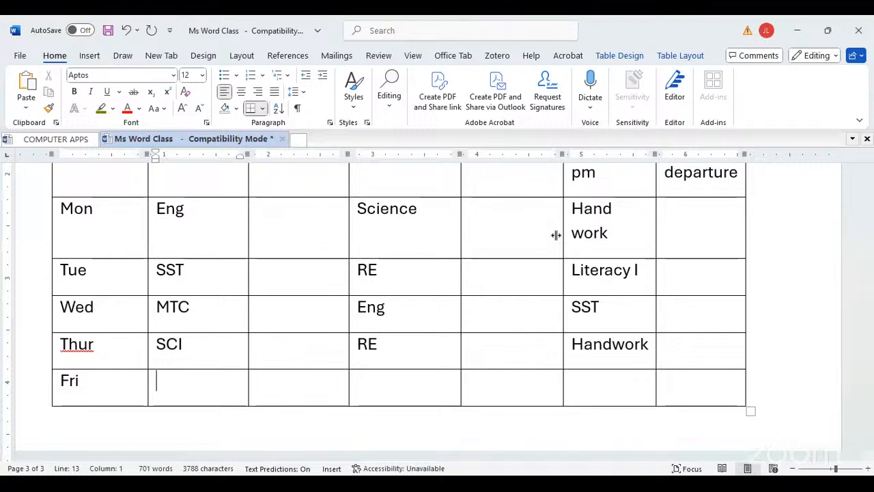
text(MTC)
key(Tab)
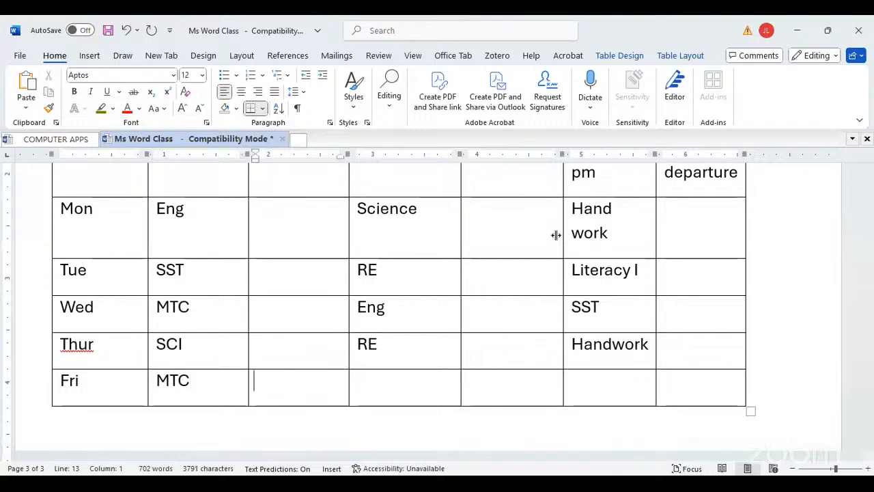
key(Tab)
text(SCI)
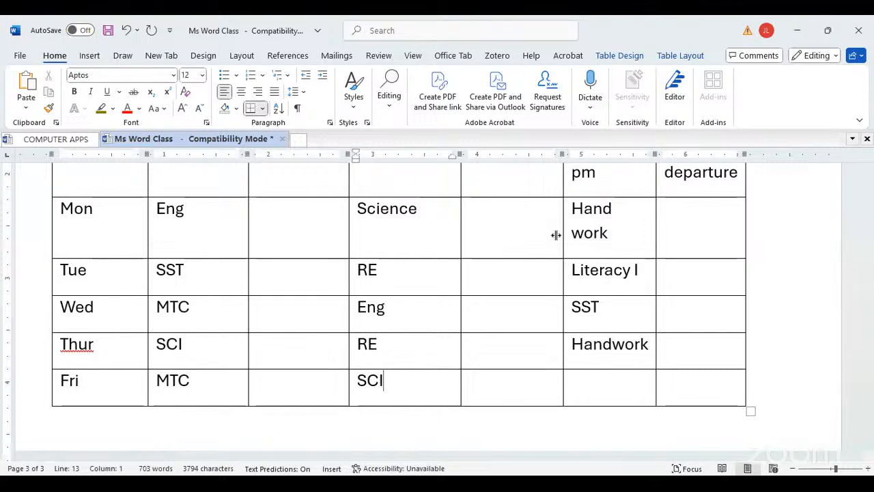
key(Tab)
key(Tab)
text(RE)
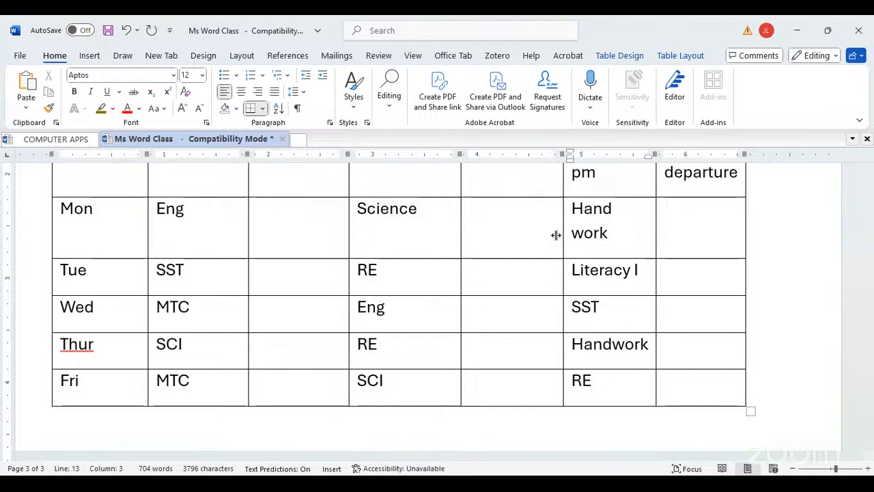
Review the class timetable from its title down to the Friday row
scroll(241, 287, up, 6)
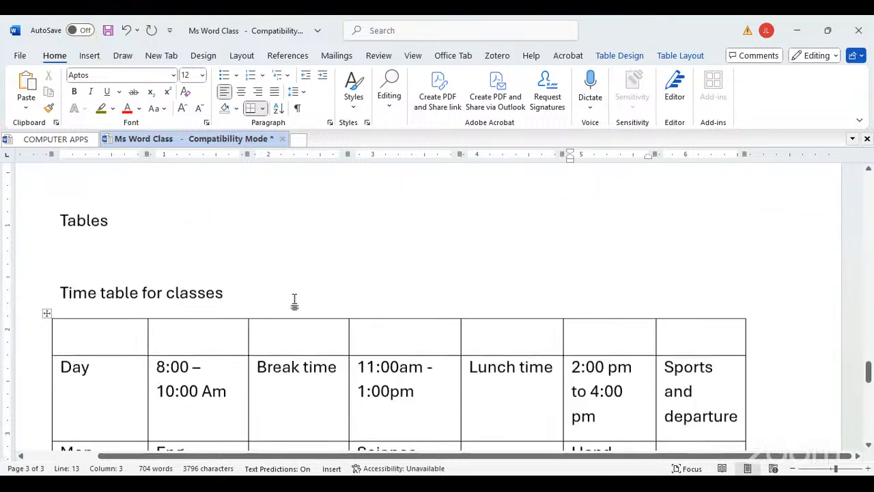
scroll(311, 324, down, 3)
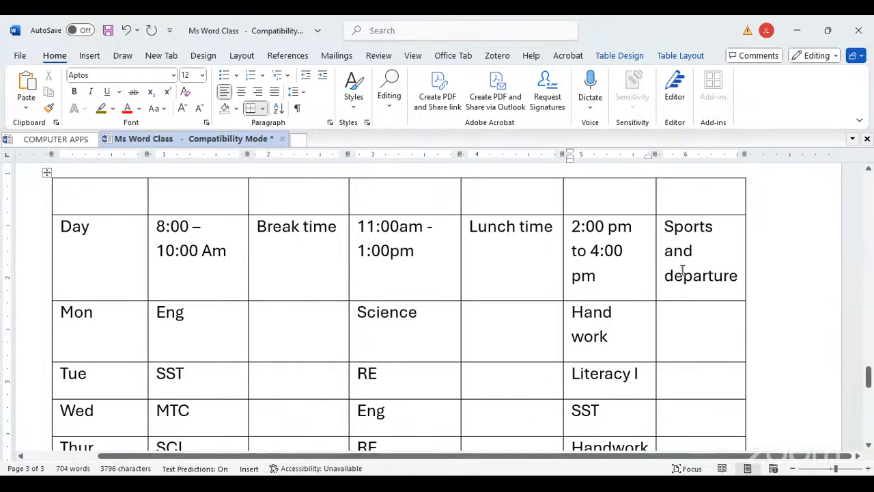
scroll(316, 345, down, 5)
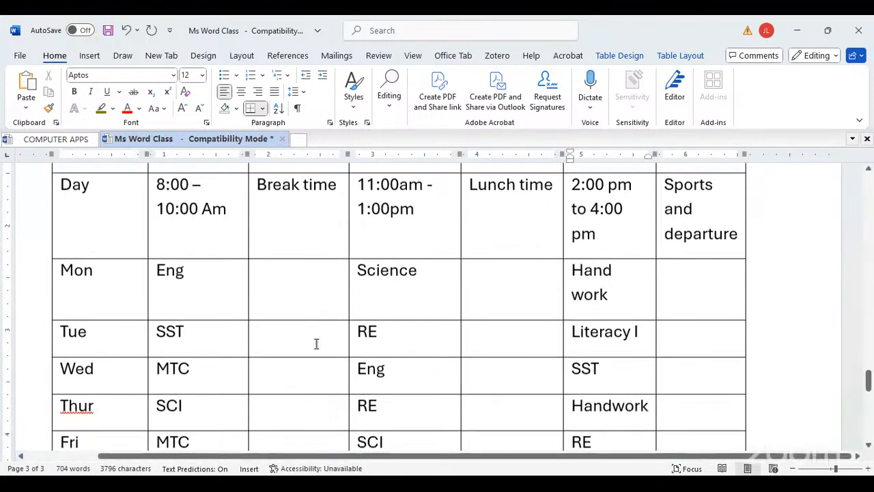
scroll(316, 345, up, 5)
scroll(315, 345, up, 3)
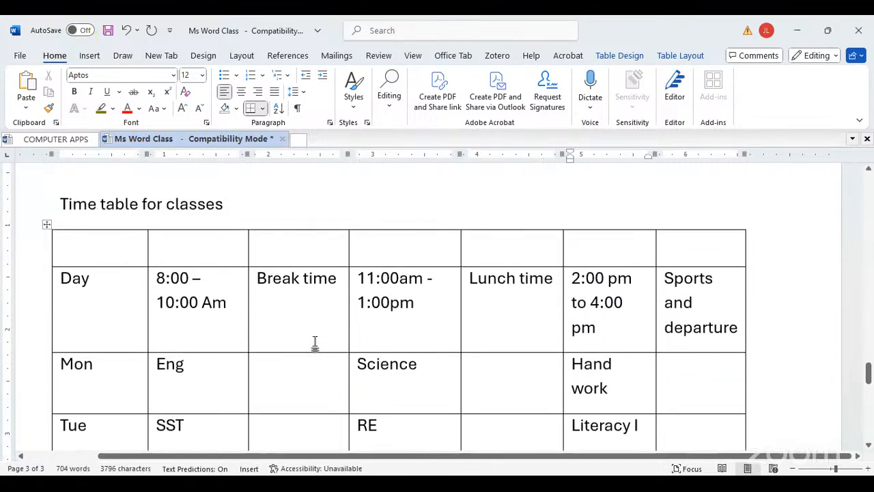
scroll(315, 345, down, 4)
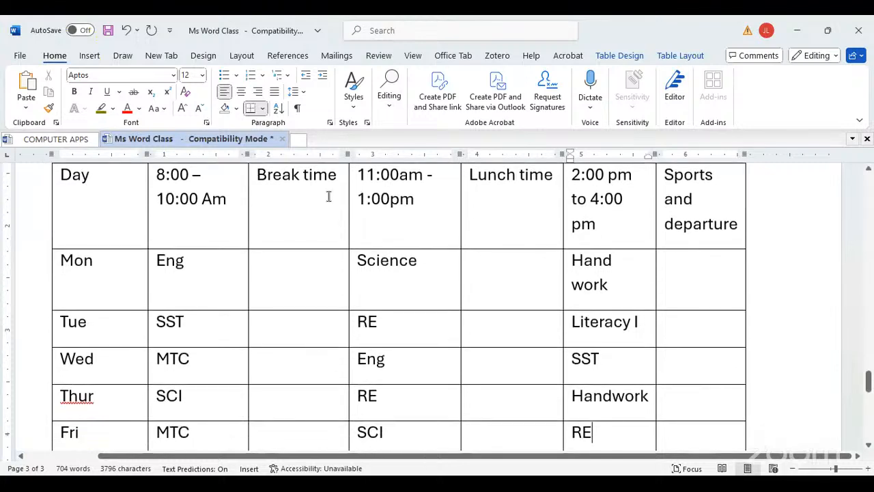
Merge the Break time cell with the empty cells below it down to the Friday row
scroll(315, 323, up, 2)
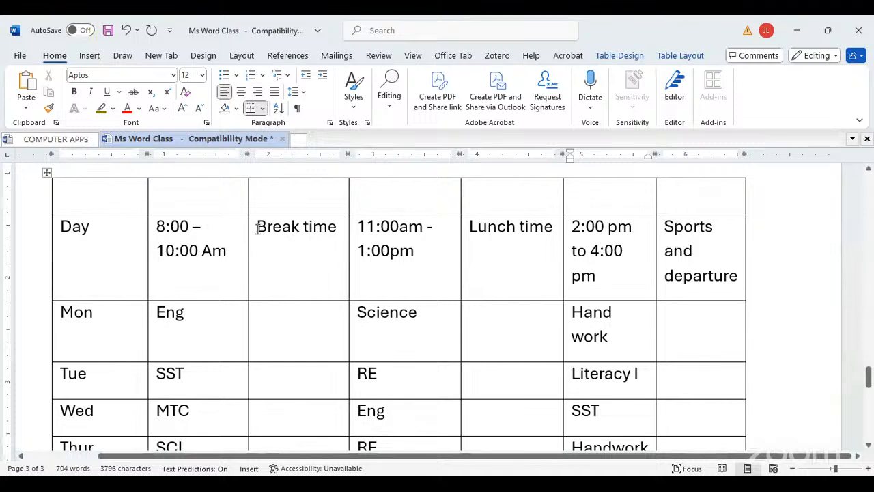
drag(256, 226, 269, 363)
key(shift+Down)
key(shift+Down)
key(shift+Down)
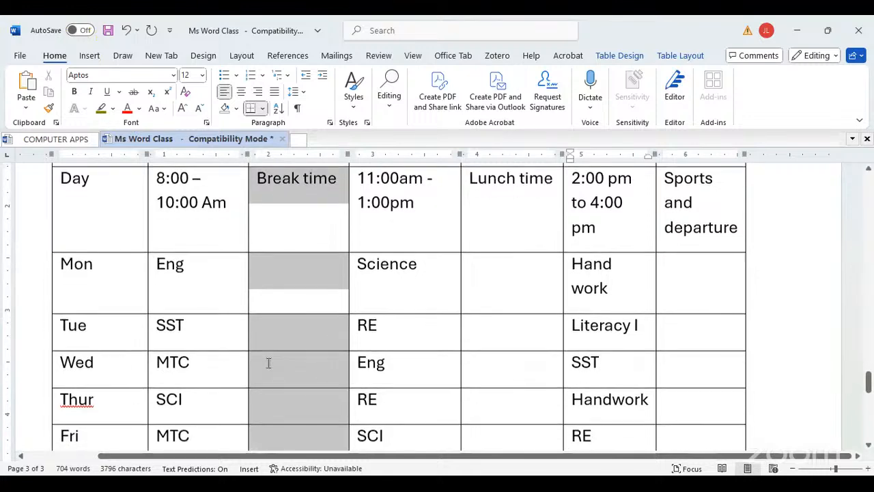
scroll(268, 362, down, 1)
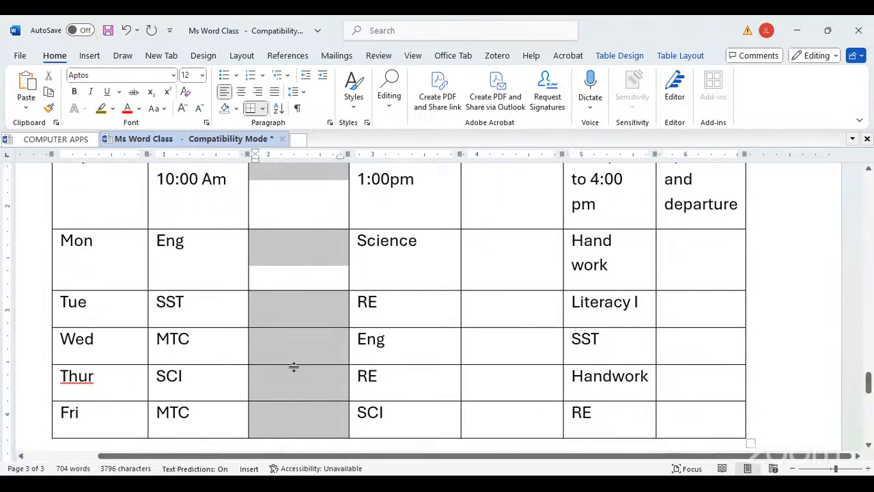
right_click(280, 256)
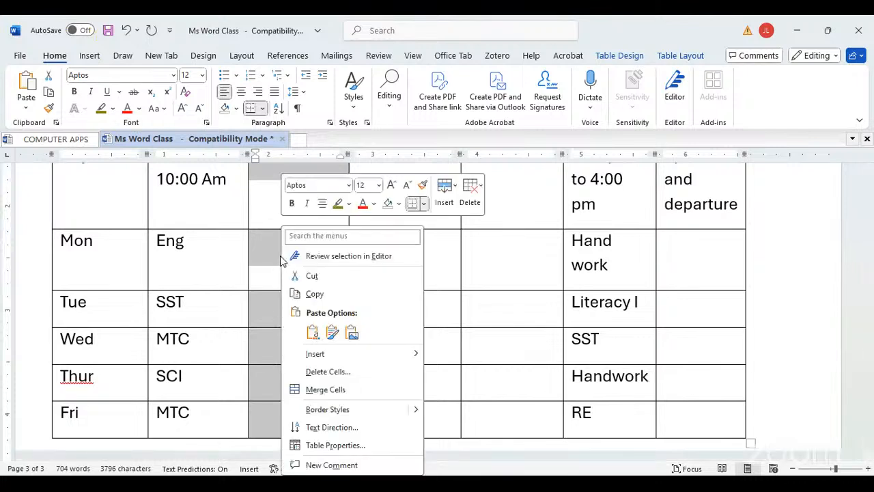
click(321, 390)
Merge the Lunch time cell with the empty cells below it down to the Friday row
scroll(312, 283, up, 1)
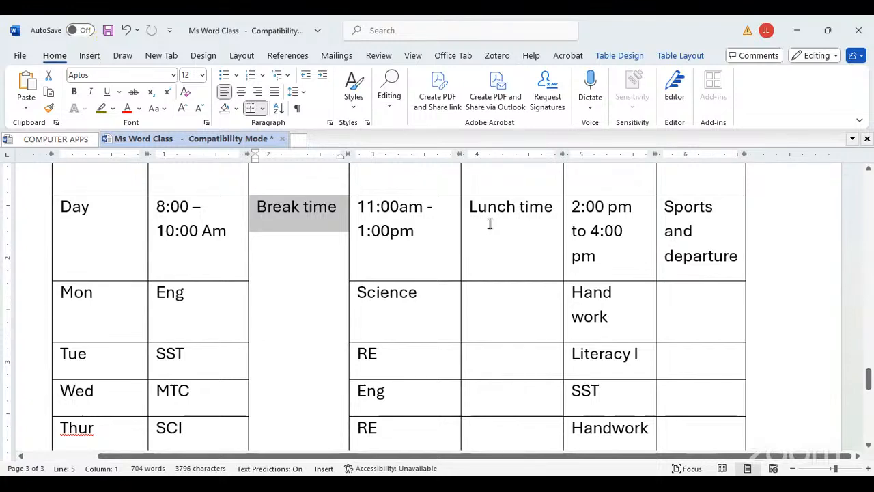
drag(490, 224, 511, 371)
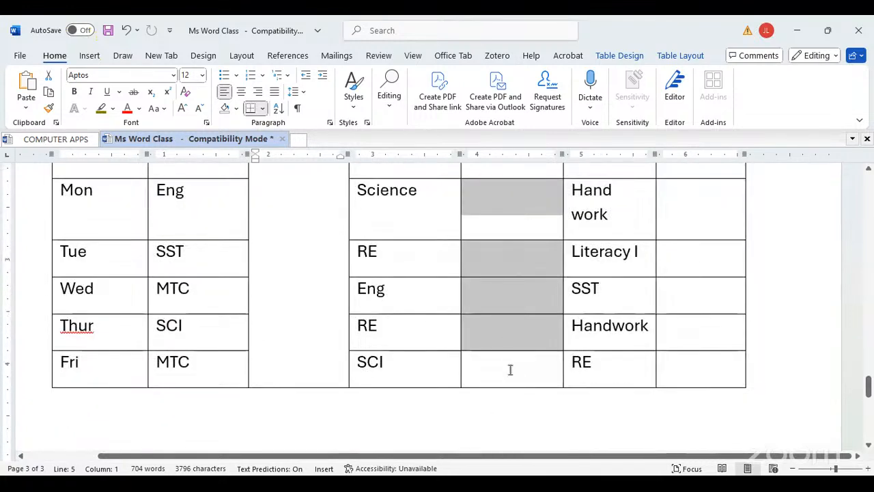
right_click(495, 258)
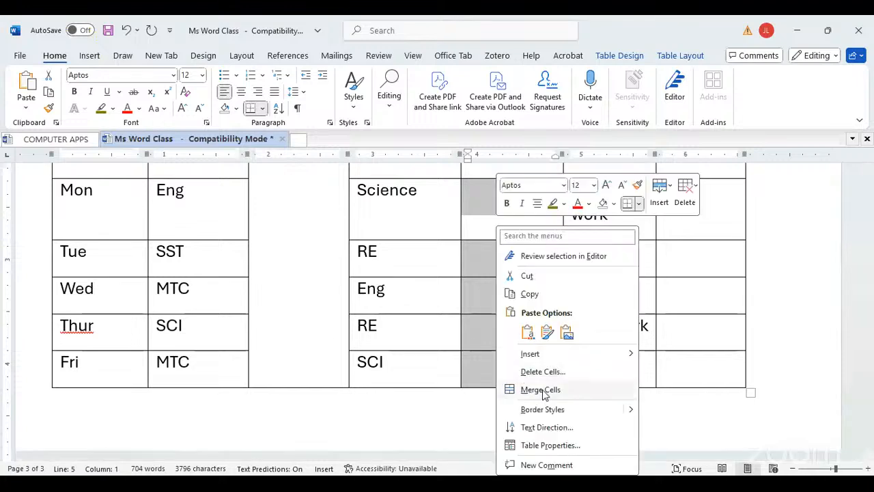
click(543, 391)
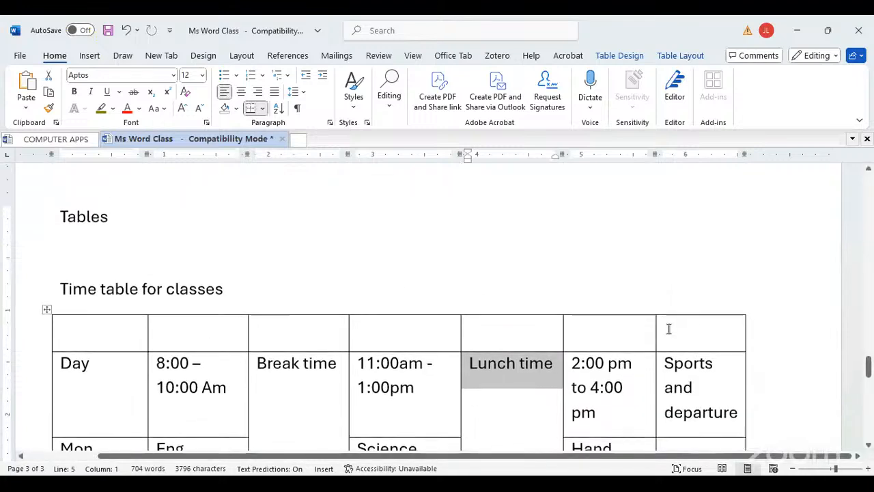
Merge the Sports and departure cell with the empty cells below it down to the Friday row
double_click(665, 363)
drag(662, 400, 688, 309)
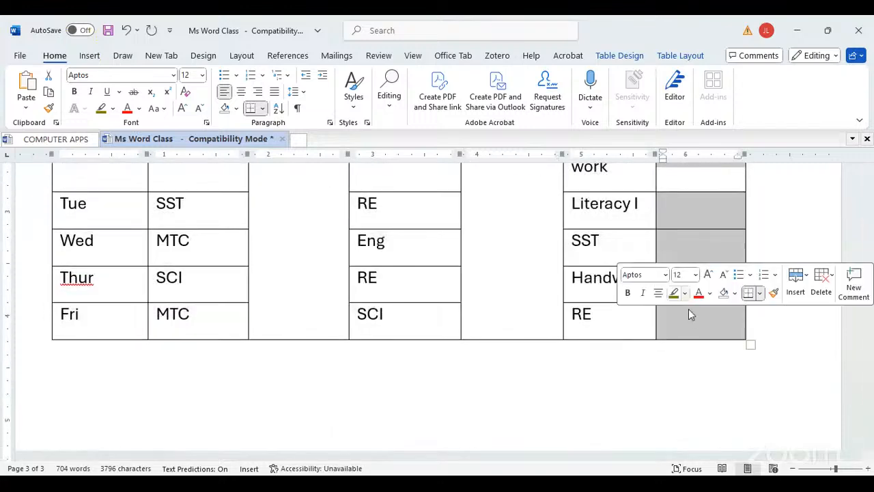
right_click(686, 317)
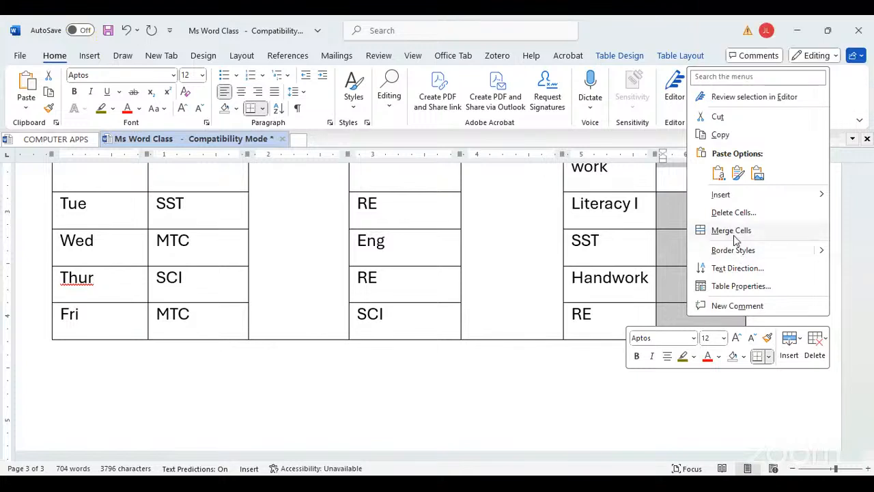
click(735, 238)
scroll(240, 263, up, 3)
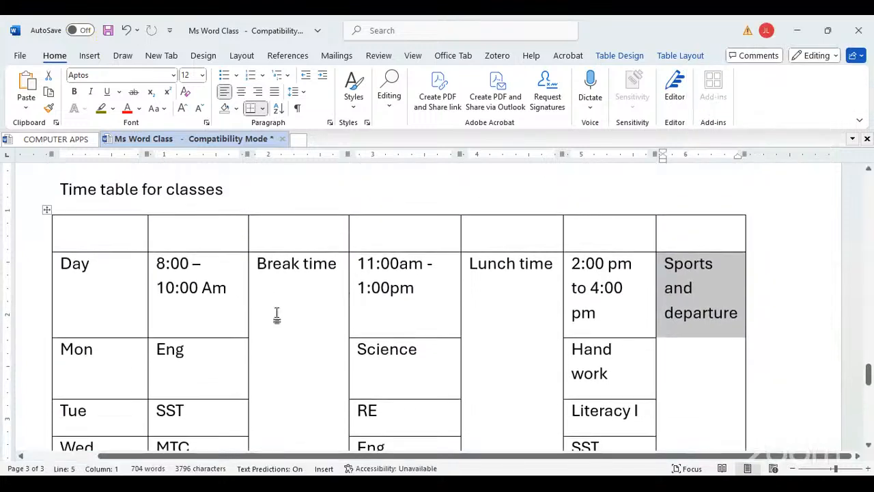
Change the Break time cell's text direction to vertical, reading from bottom to top
right_click(292, 275)
key(Escape)
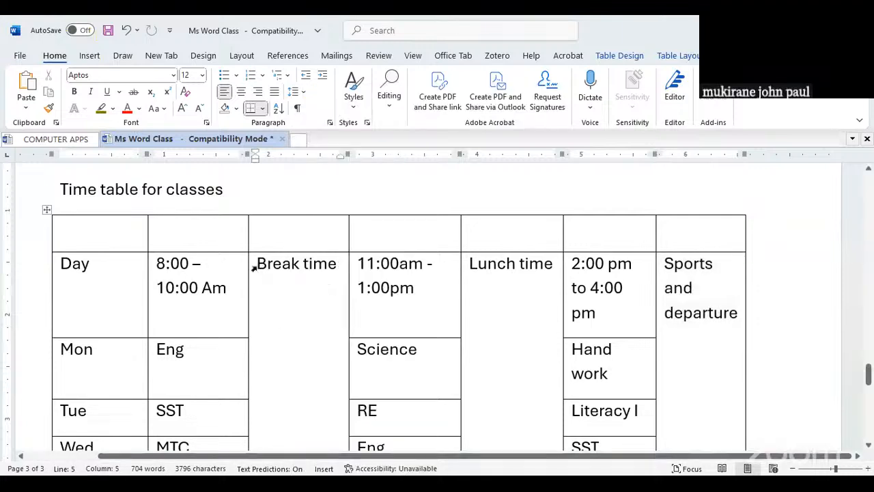
click(250, 267)
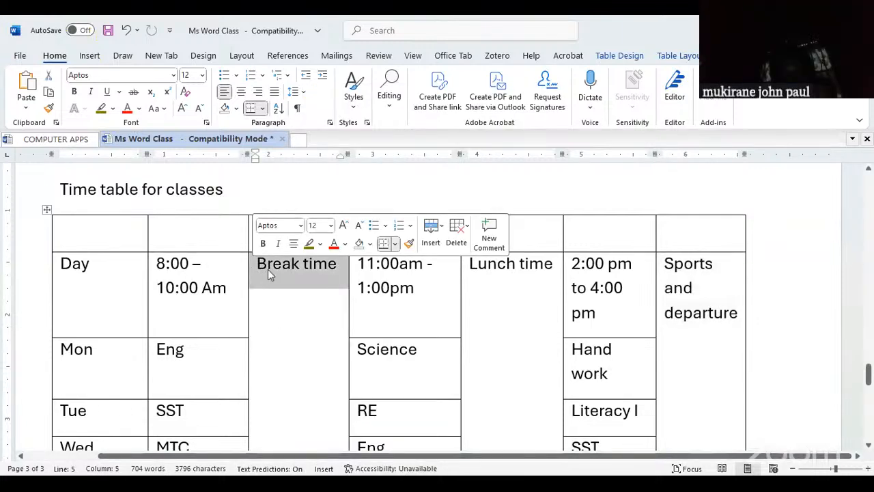
right_click(270, 273)
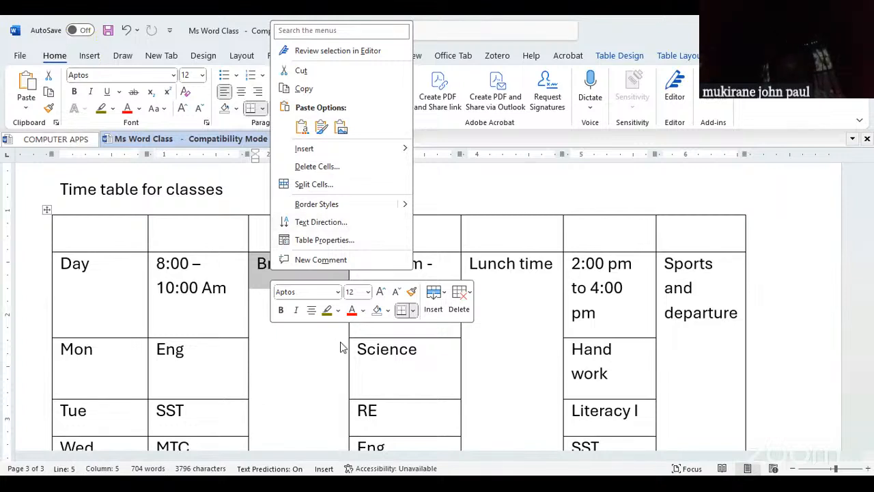
click(506, 349)
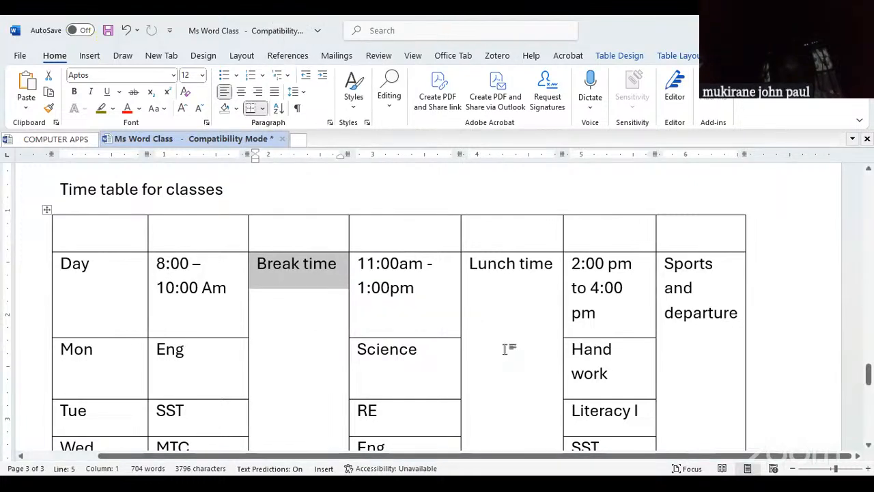
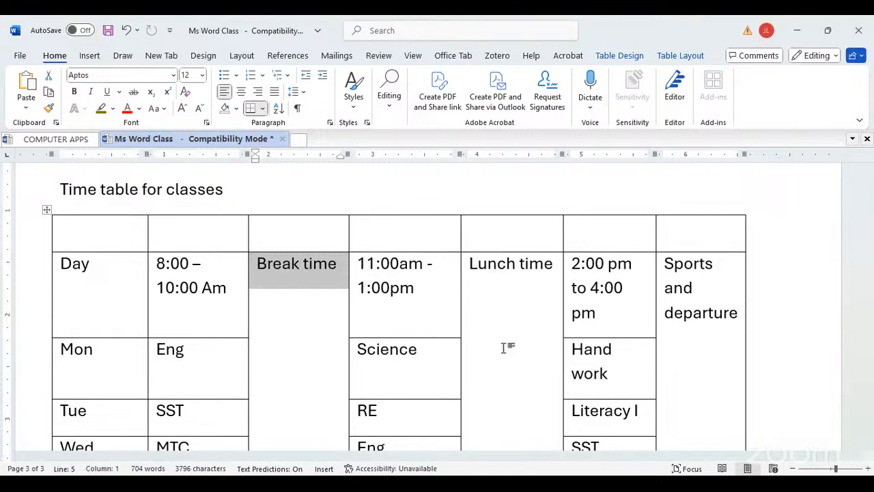
right_click(299, 270)
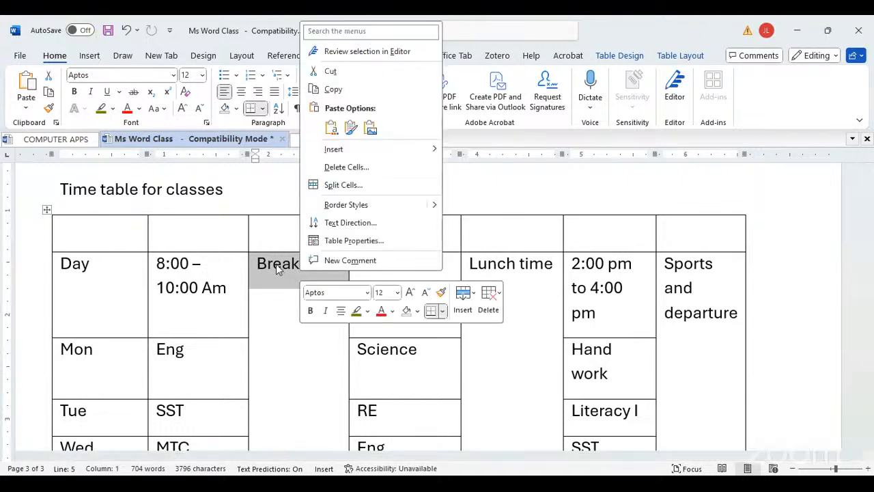
click(354, 223)
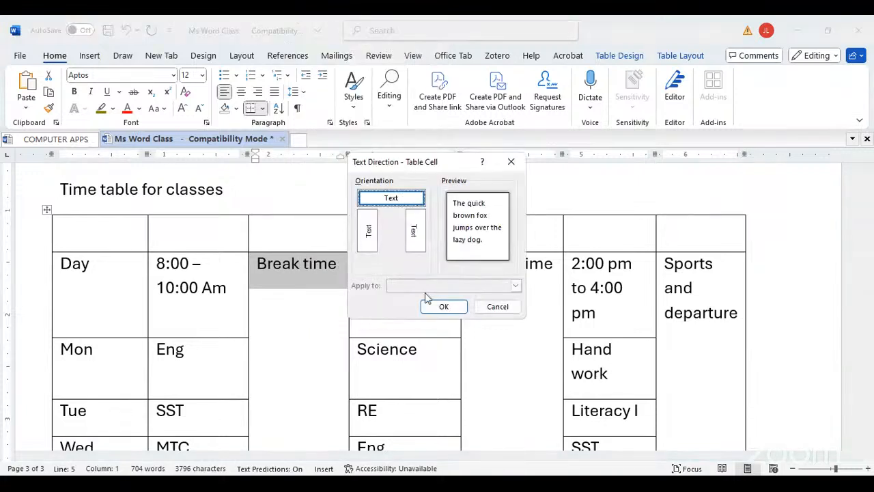
click(368, 240)
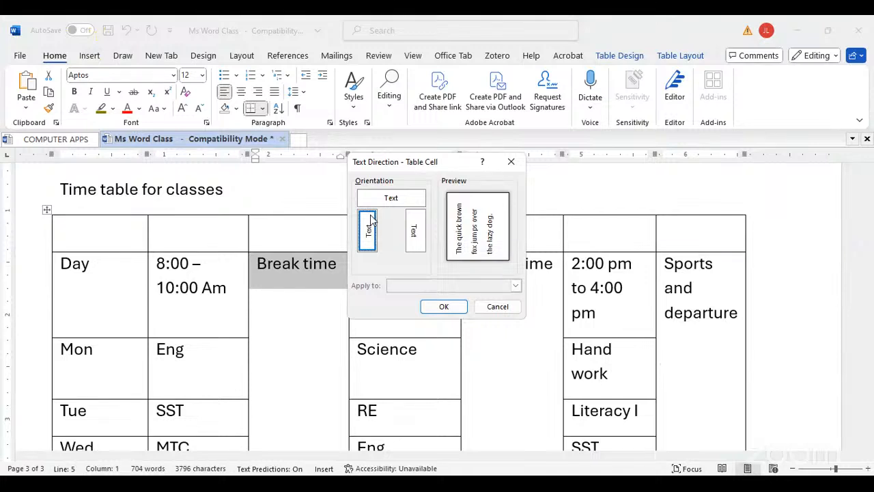
click(449, 307)
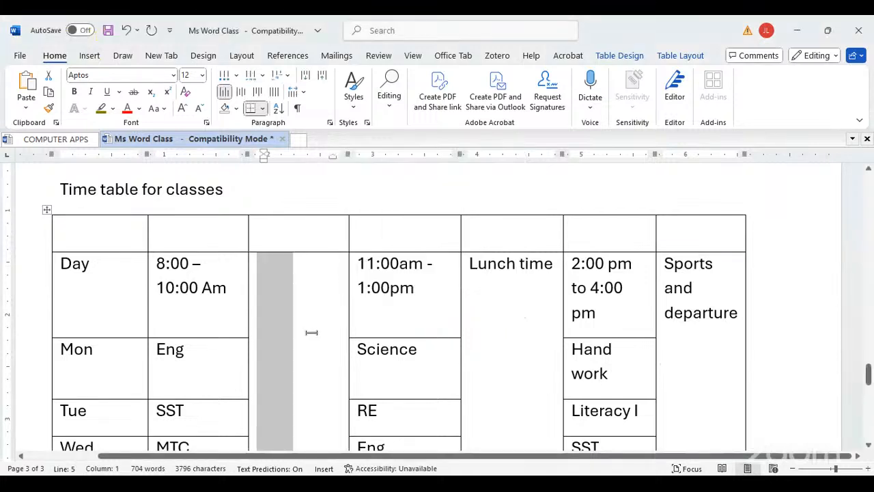
Centre the rotated Break time text along the height of its merged cell
scroll(312, 332, down, 5)
scroll(303, 307, up, 1)
scroll(303, 315, up, 1)
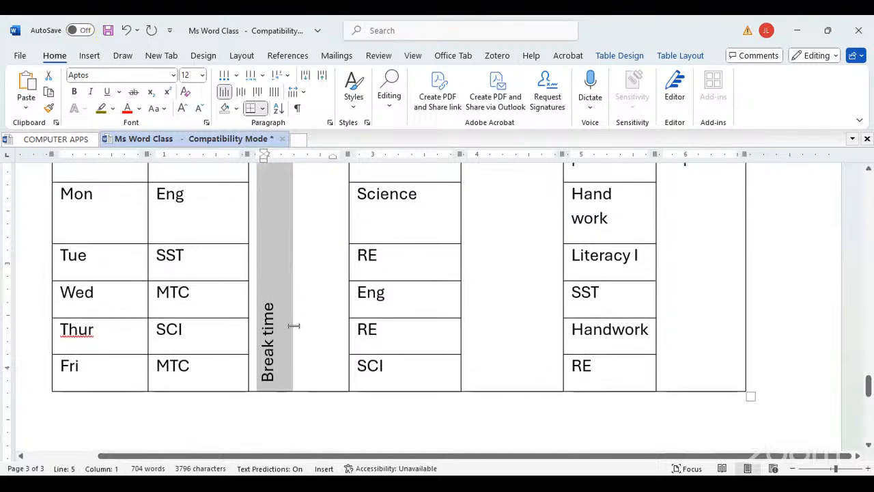
scroll(297, 313, up, 1)
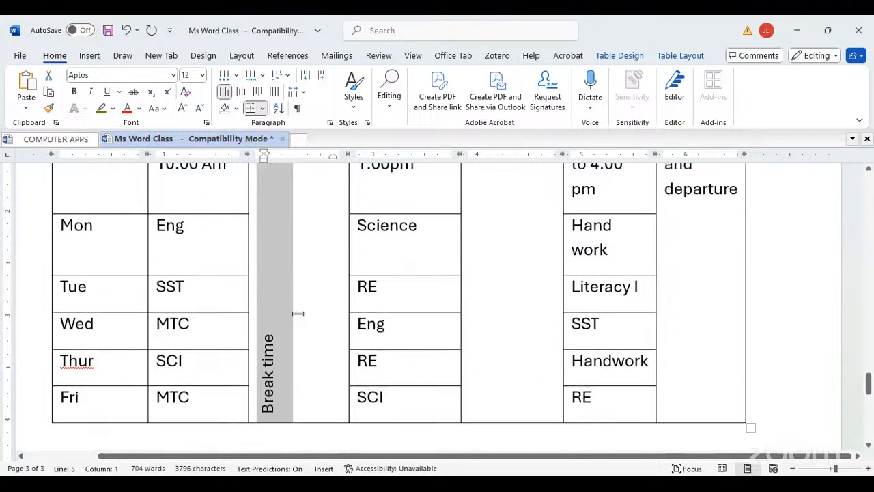
click(242, 94)
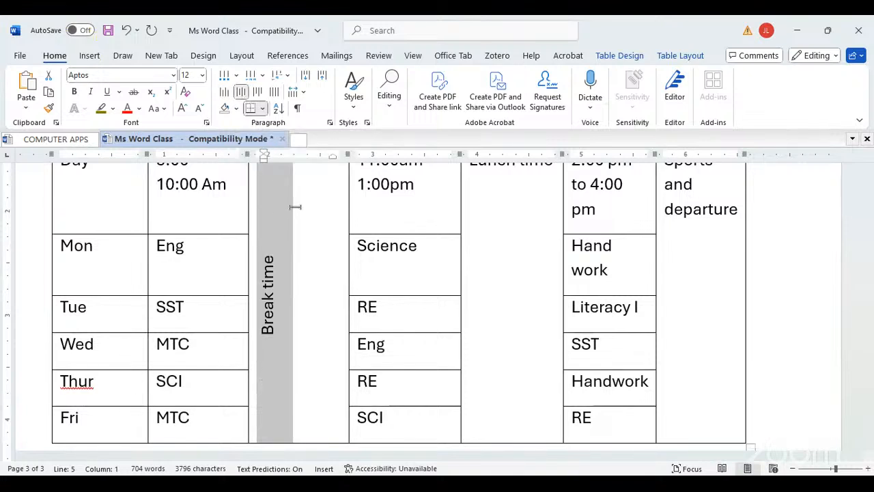
Enlarge the Break time text to font size 24
scroll(313, 300, up, 2)
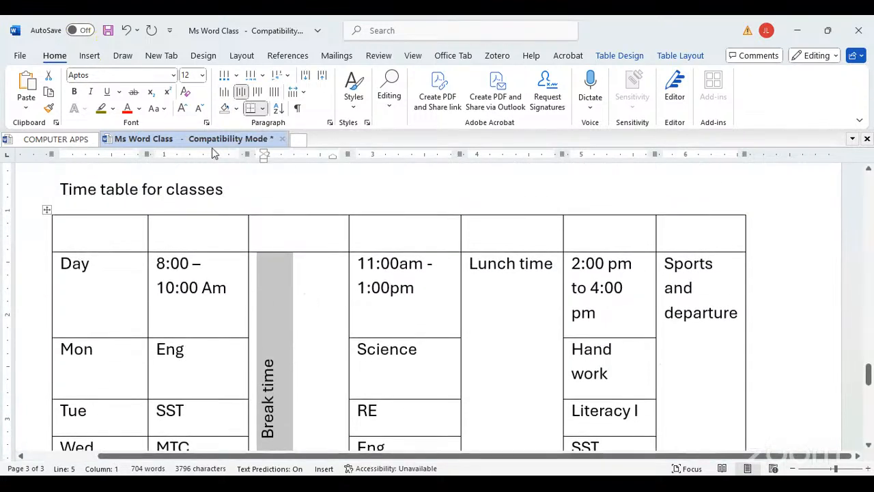
click(182, 107)
click(182, 108)
click(181, 108)
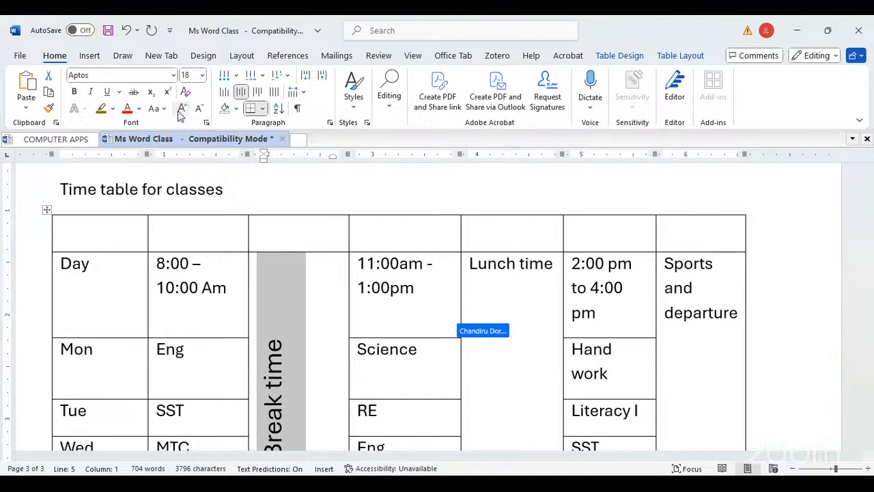
click(181, 108)
click(181, 108)
click(181, 108)
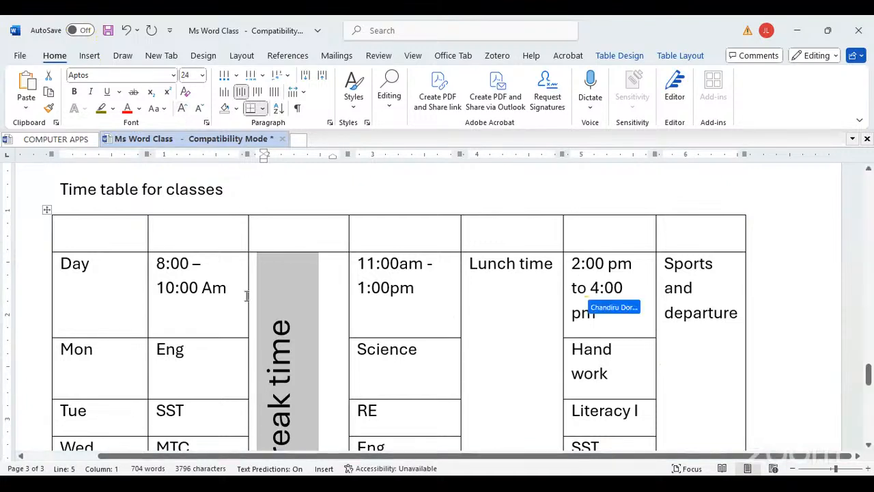
scroll(244, 297, down, 3)
scroll(290, 292, up, 2)
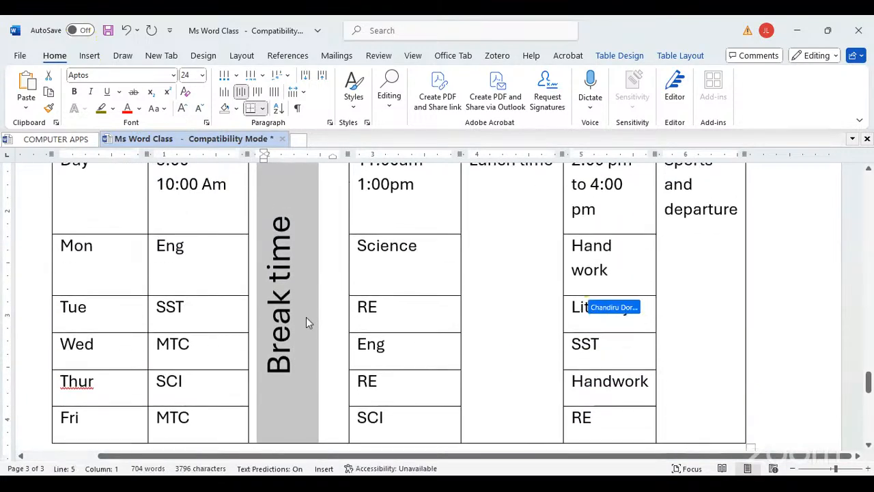
Rotate the Lunch time cell's text so it reads vertically from bottom to top
scroll(562, 204, up, 1)
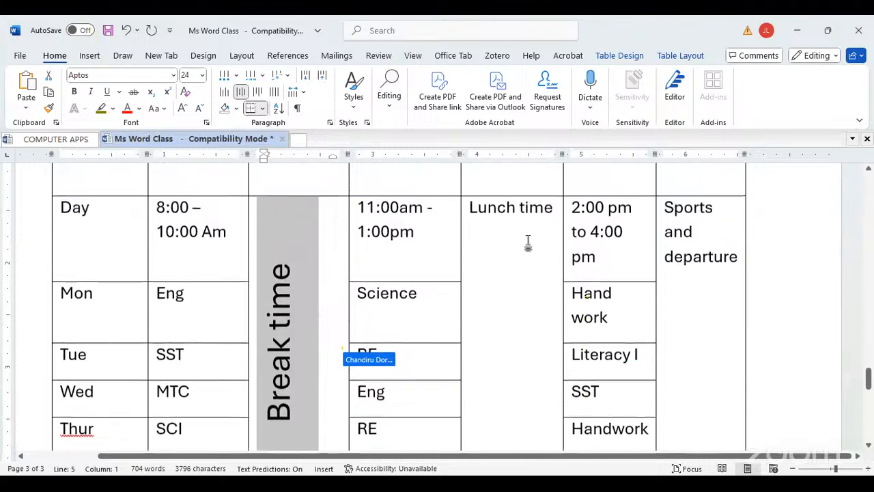
click(463, 217)
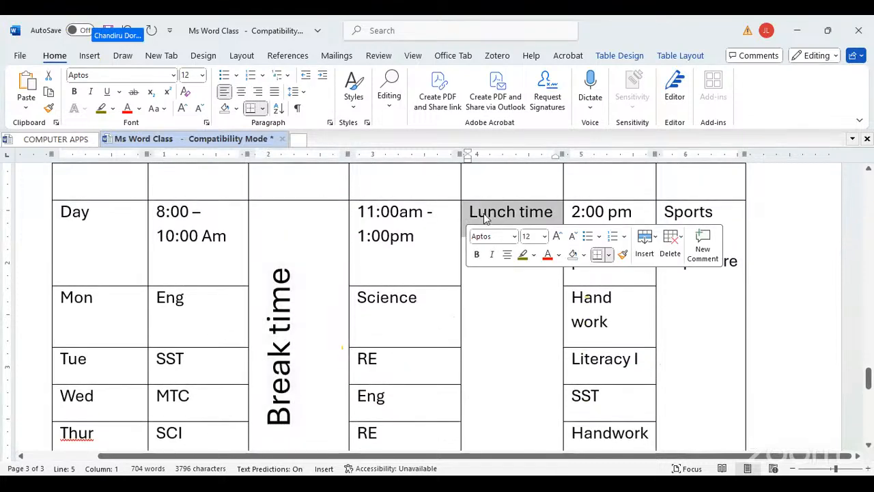
right_click(485, 216)
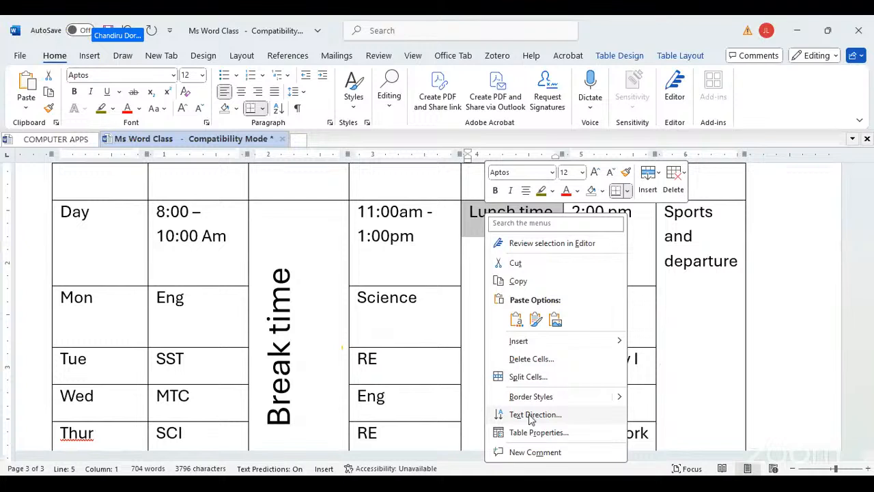
click(535, 415)
click(368, 231)
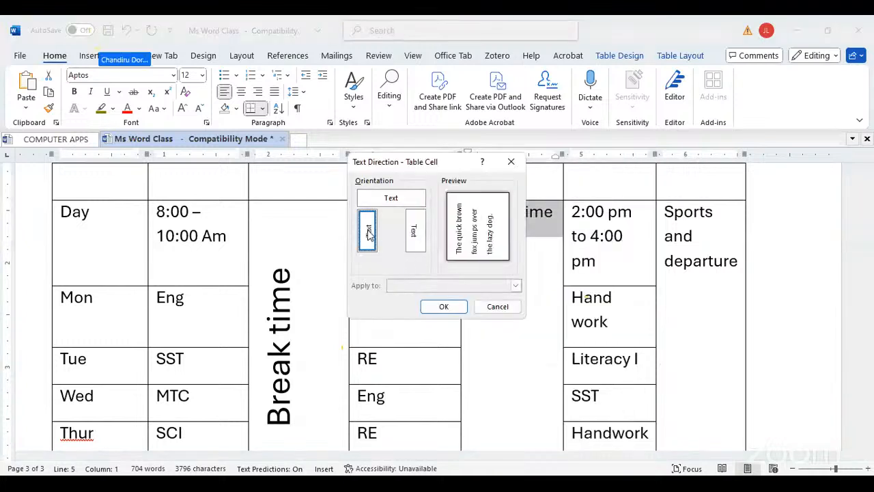
click(444, 307)
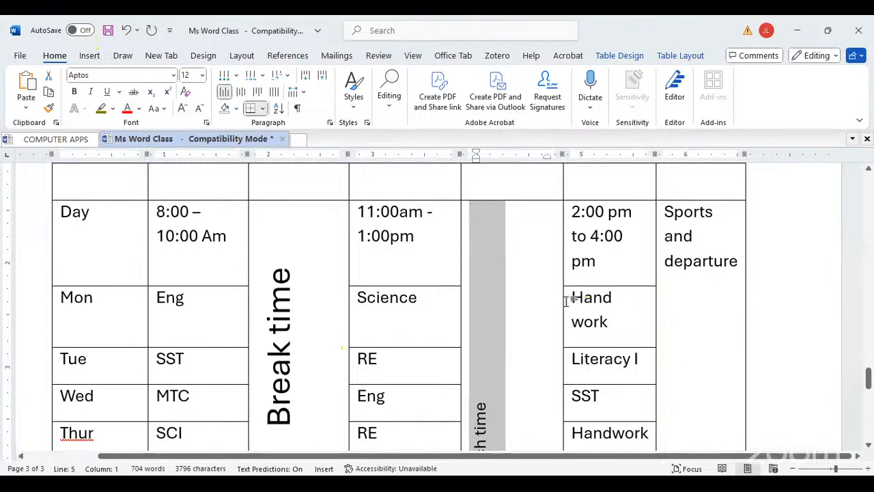
Set the Sports and departure cell's text direction to vertical, reading upwards
scroll(714, 300, up, 2)
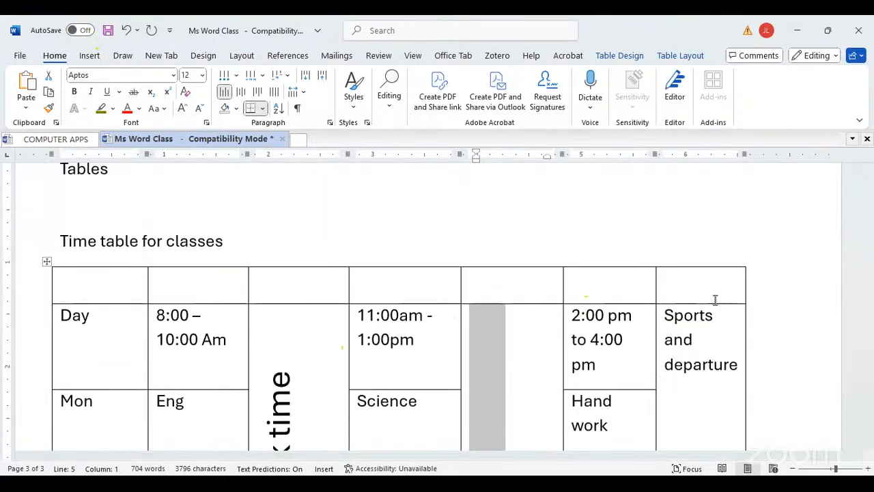
click(661, 316)
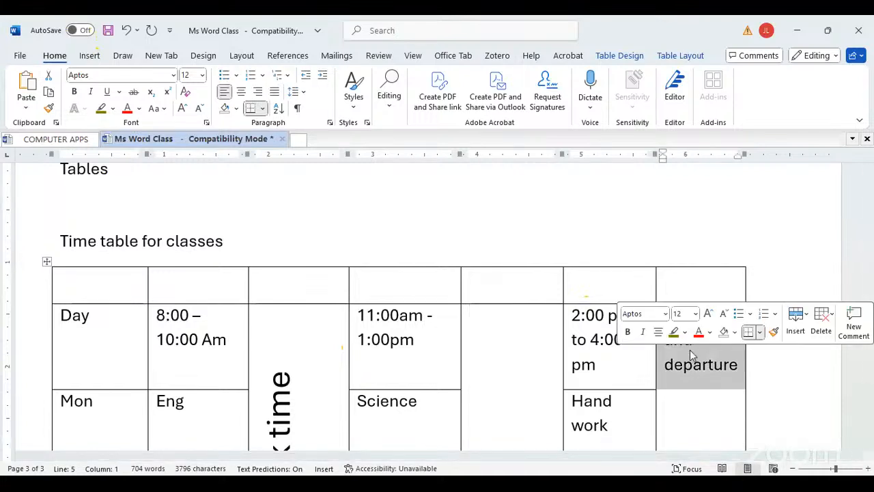
right_click(700, 367)
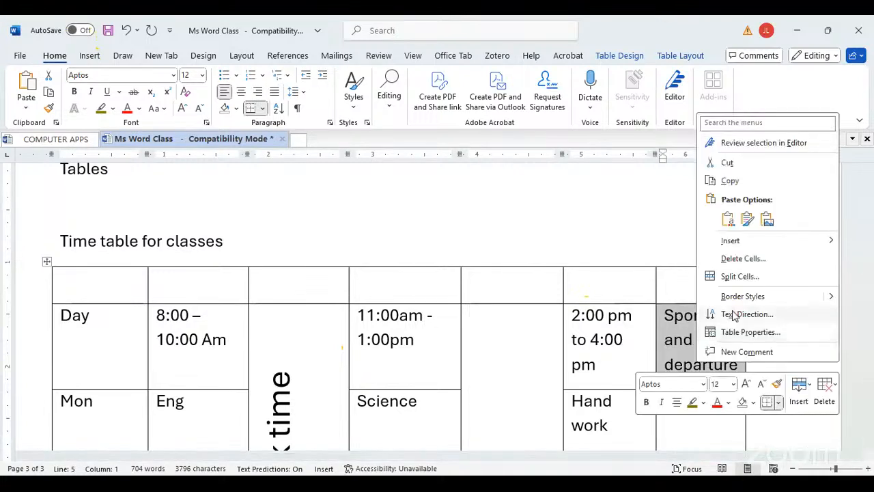
click(733, 314)
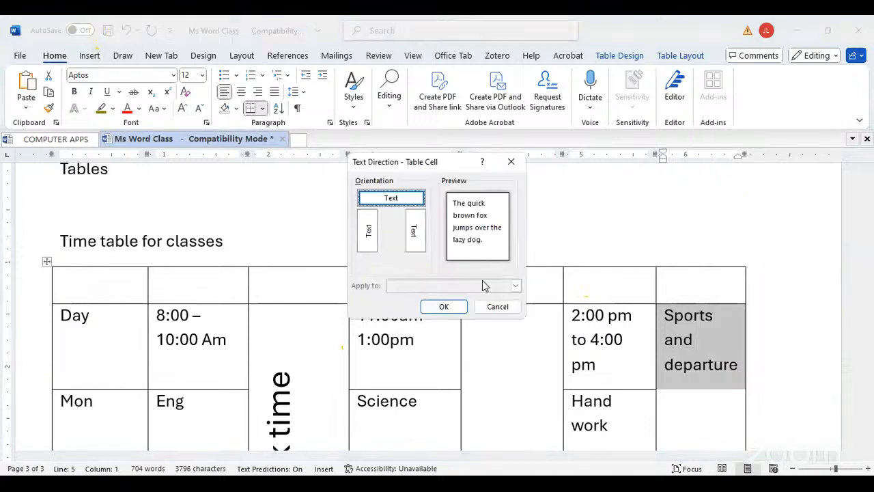
click(369, 237)
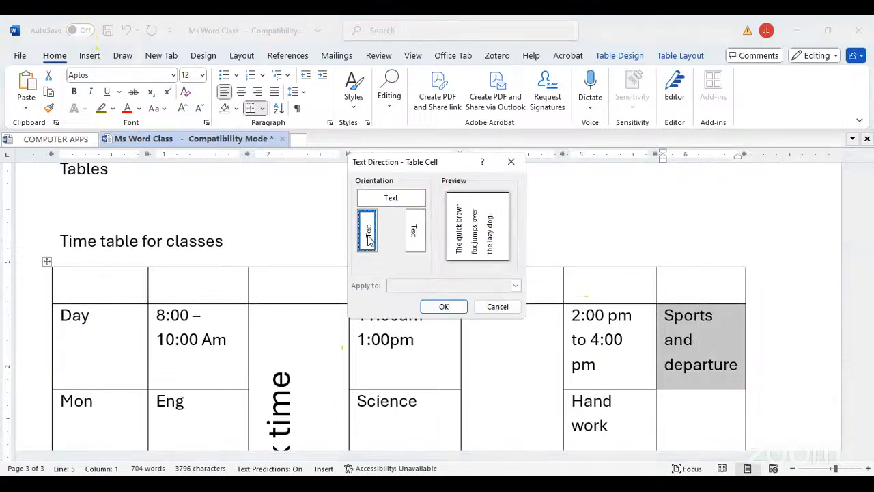
click(450, 311)
scroll(668, 341, down, 5)
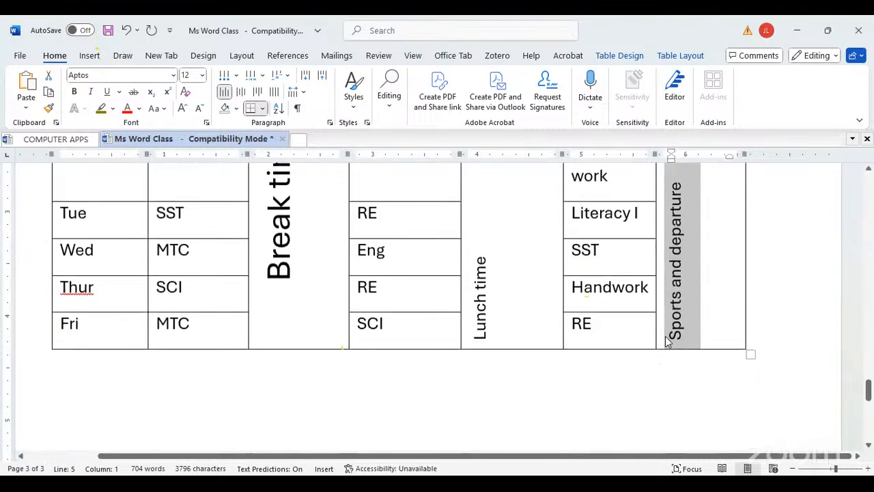
scroll(668, 339, up, 3)
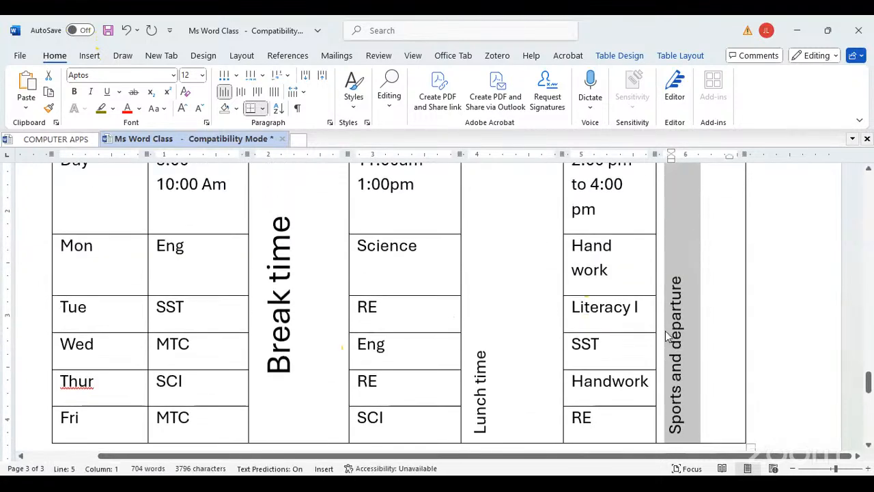
Copy the Break time label's formatting onto the Lunch time text with Format Painter
click(281, 329)
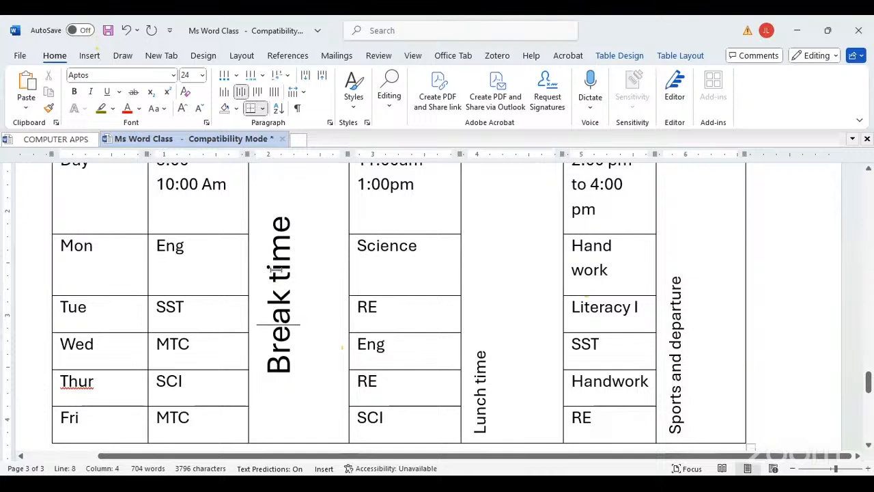
click(48, 109)
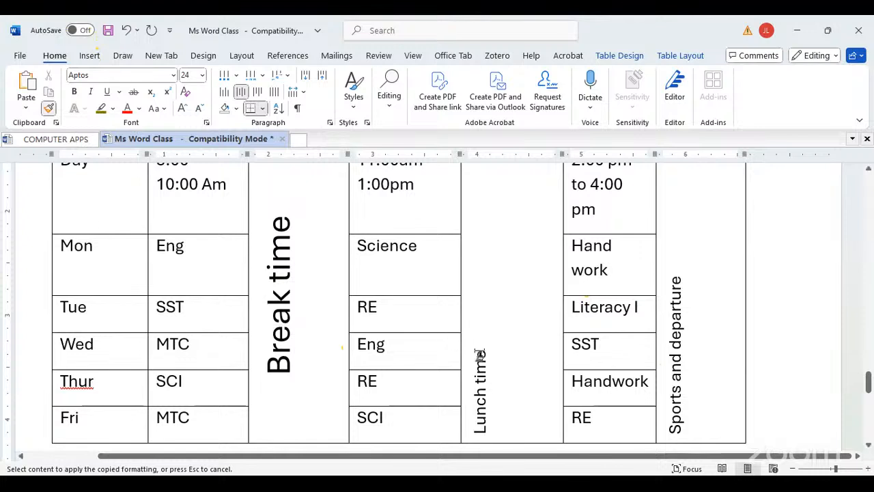
drag(481, 354, 489, 441)
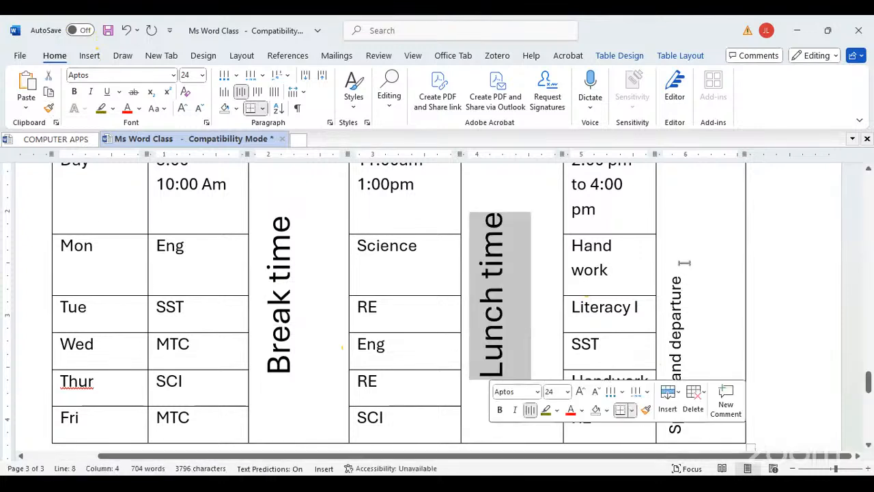
Copy the Lunch time formatting onto the Sports and departure text and reduce its font size to 20
click(48, 108)
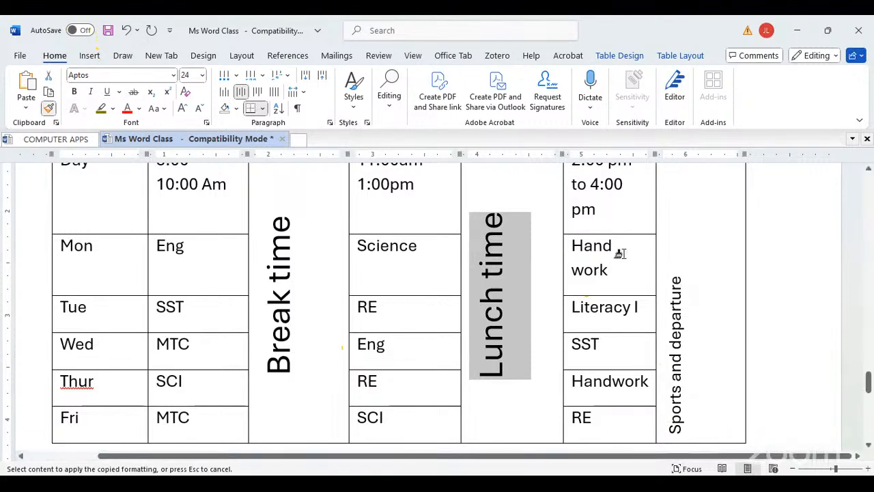
mouse_move(677, 277)
mouse_down()
mouse_move(677, 427)
mouse_move(688, 440)
mouse_up()
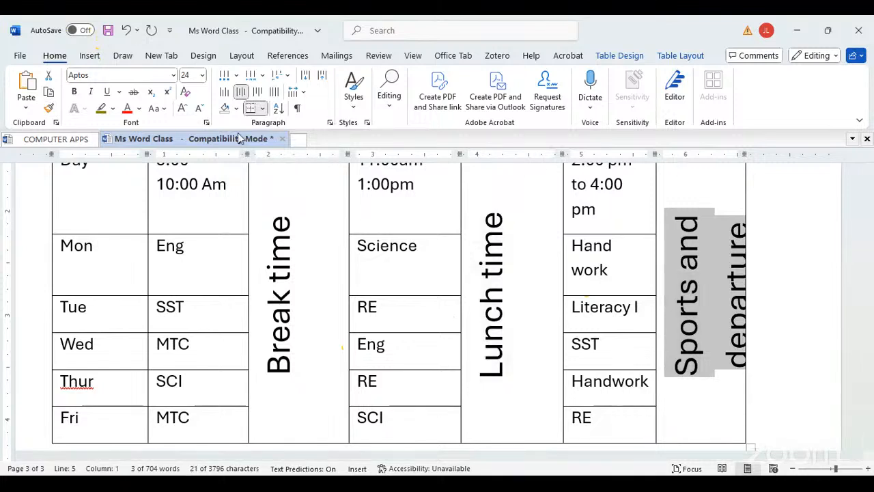
click(198, 110)
click(198, 109)
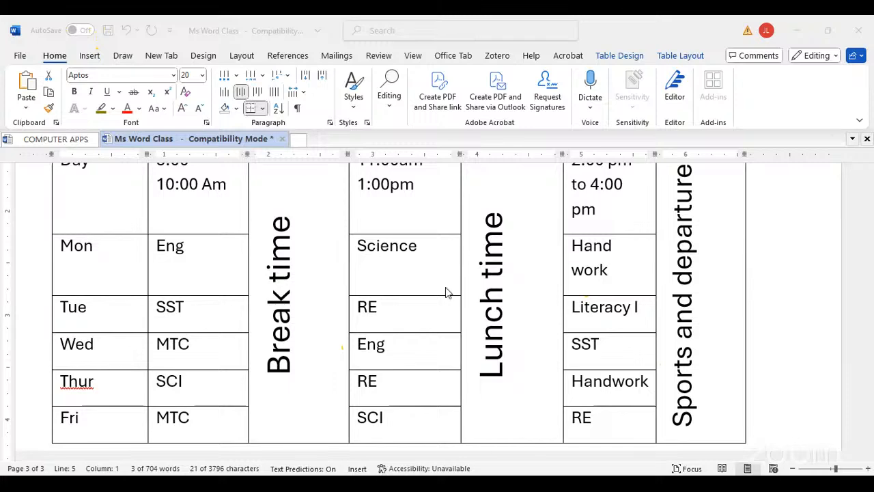
Merge all the cells of the timetable's empty first row into a single cell
scroll(534, 301, up, 3)
scroll(534, 302, down, 1)
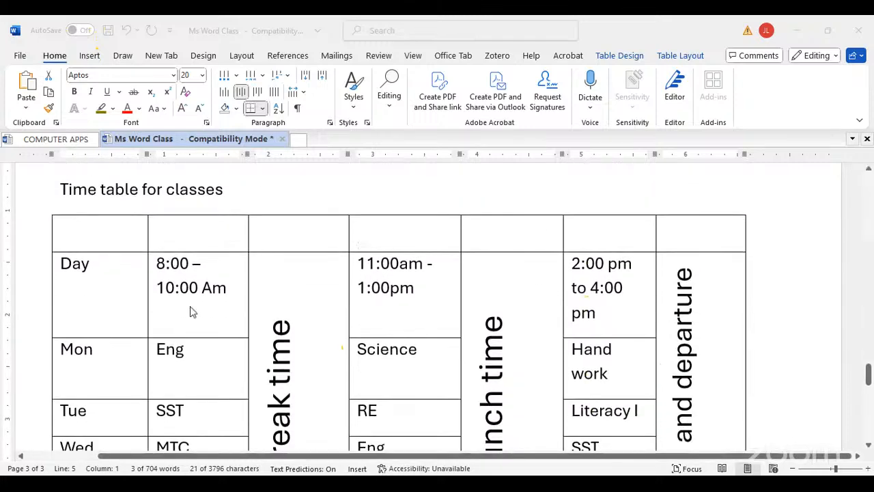
scroll(208, 307, down, 2)
scroll(209, 303, up, 3)
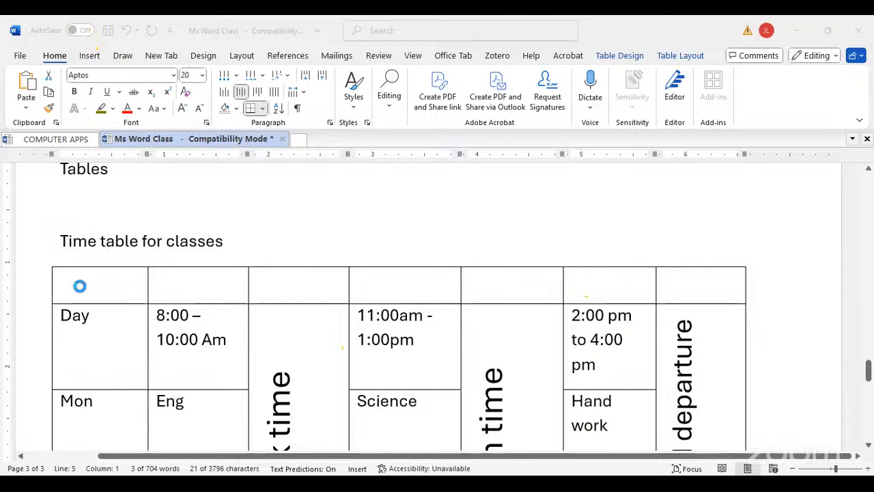
drag(80, 286, 685, 282)
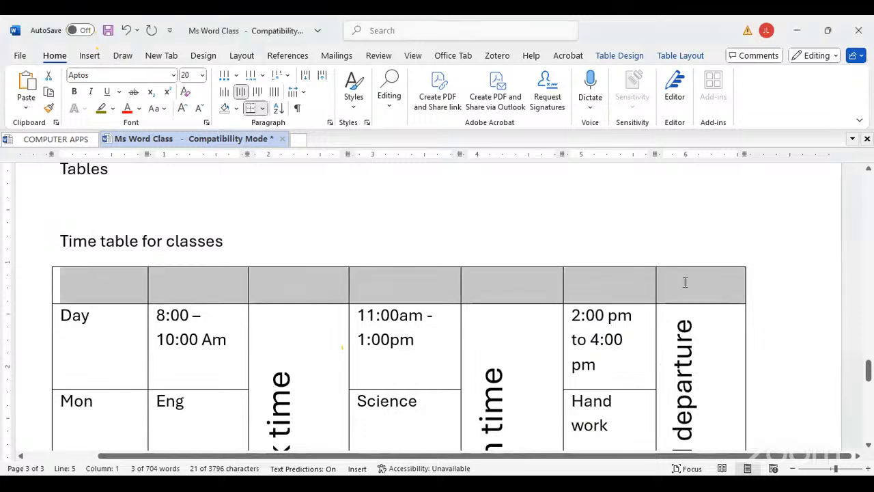
right_click(269, 275)
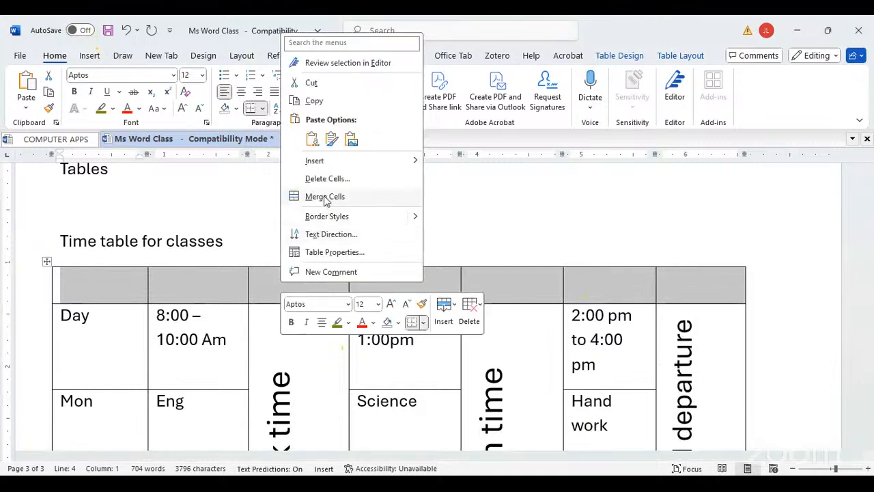
click(325, 197)
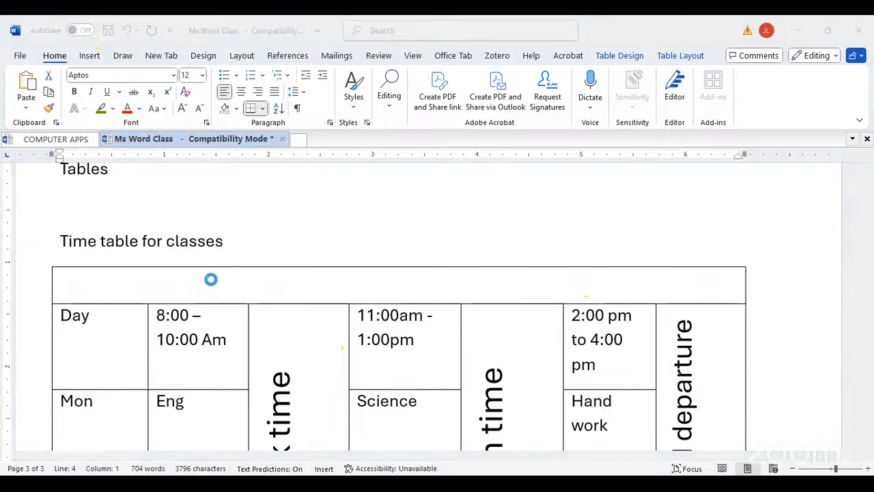
Enter the title "School time table for Term II" in the merged first row of the table
click(84, 288)
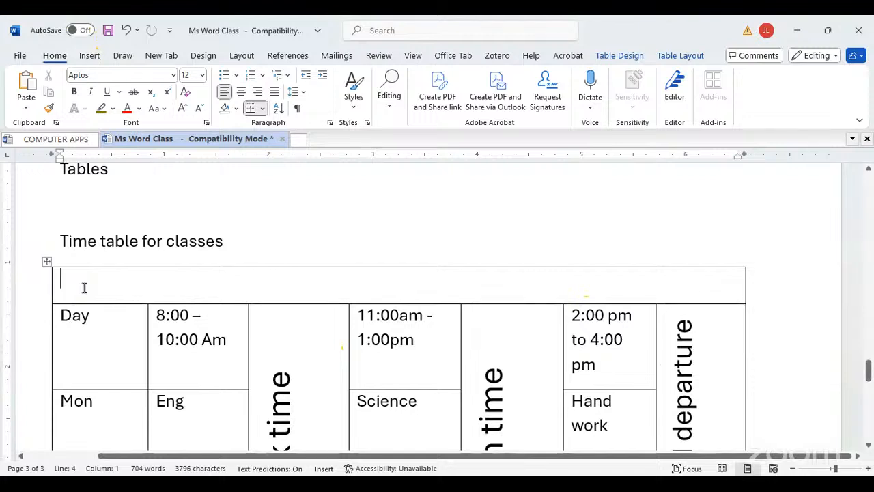
text(School tme)
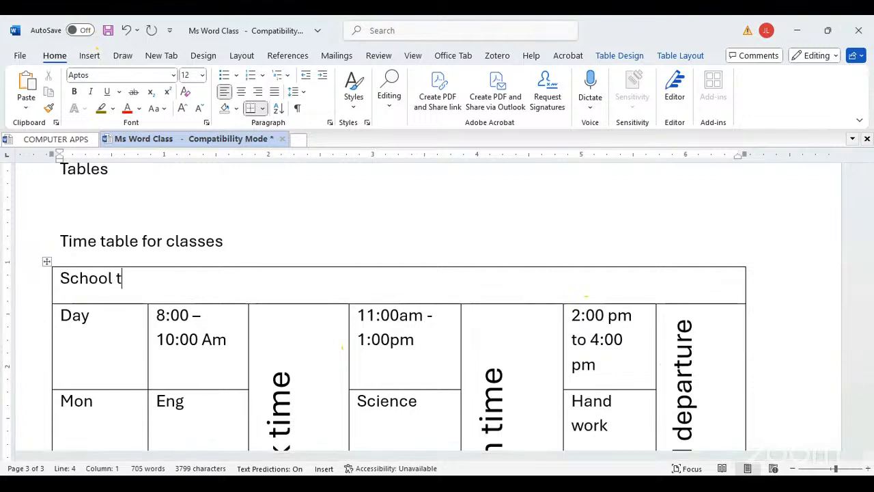
key(BackSpace)
key(BackSpace)
key(BackSpace)
key(BackSpace)
text(time tabl)
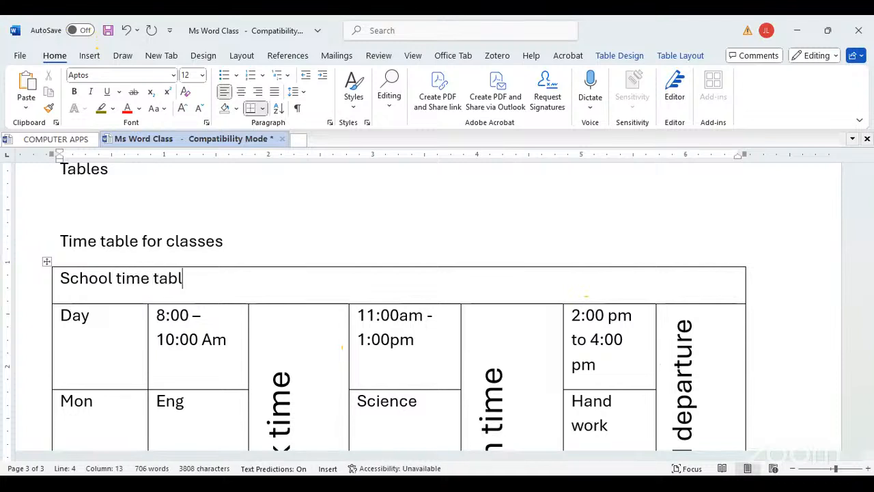
text(e fpr)
key(BackSpace)
key(BackSpace)
key(BackSpace)
text(or twam )
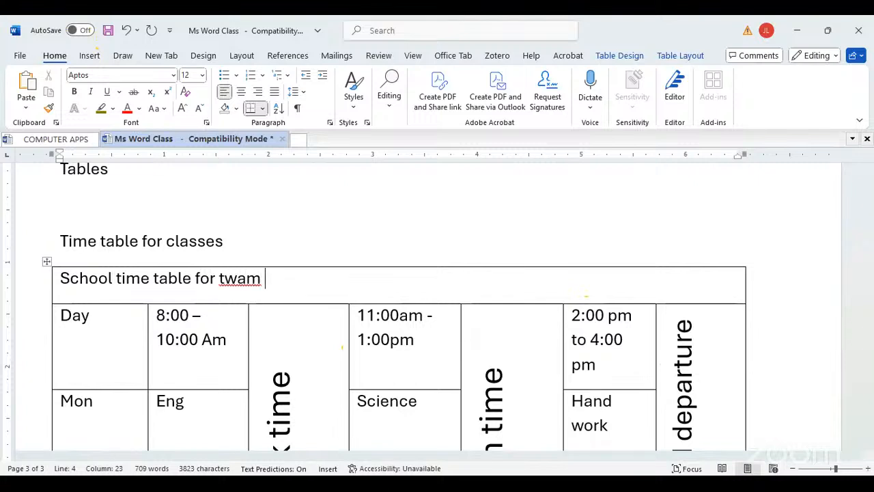
text(II)
key(BackSpace)
key(BackSpace)
key(BackSpace)
key(BackSpace)
key(BackSpace)
key(BackSpace)
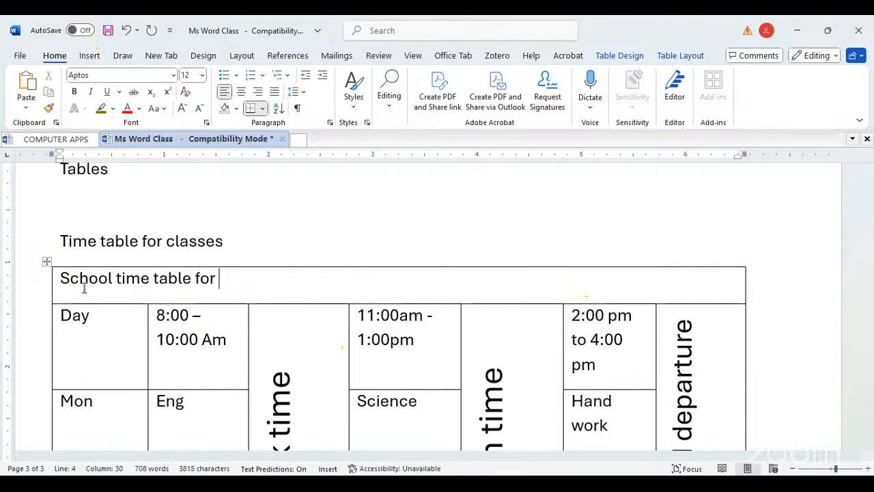
text(Term II)
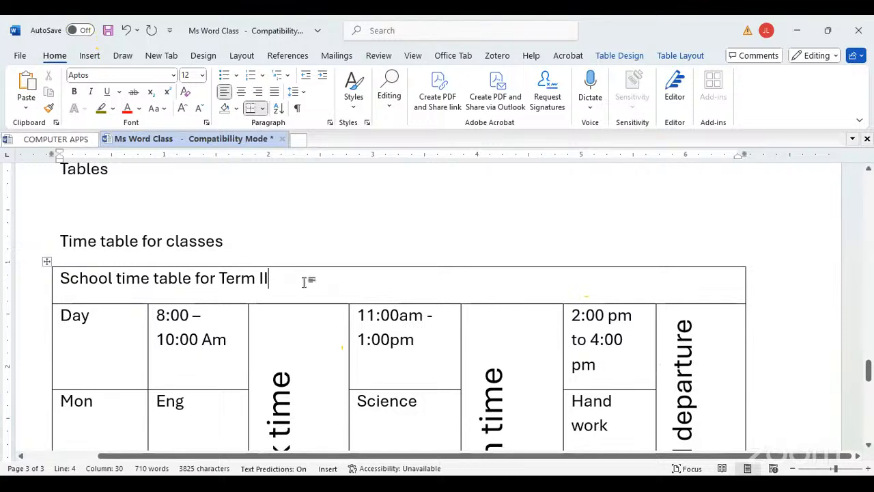
Centre the School time table for Term II title, make it bold and enlarge it to font size 18
drag(269, 280, 66, 283)
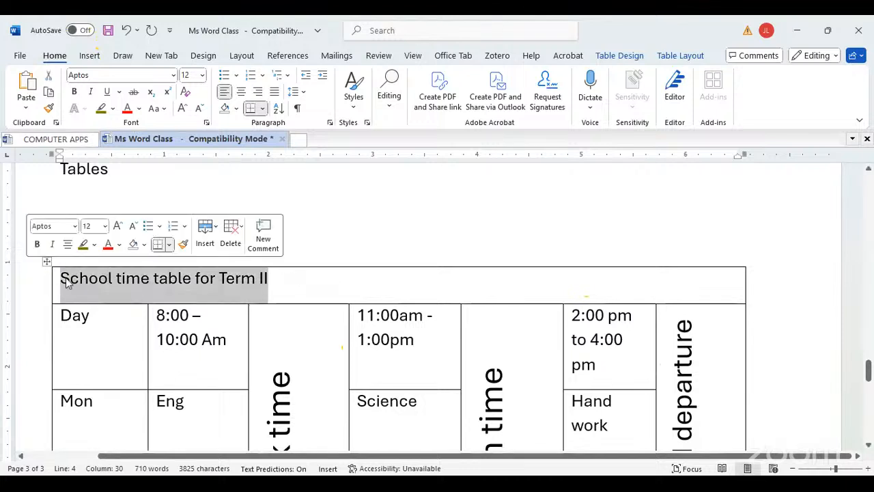
click(241, 92)
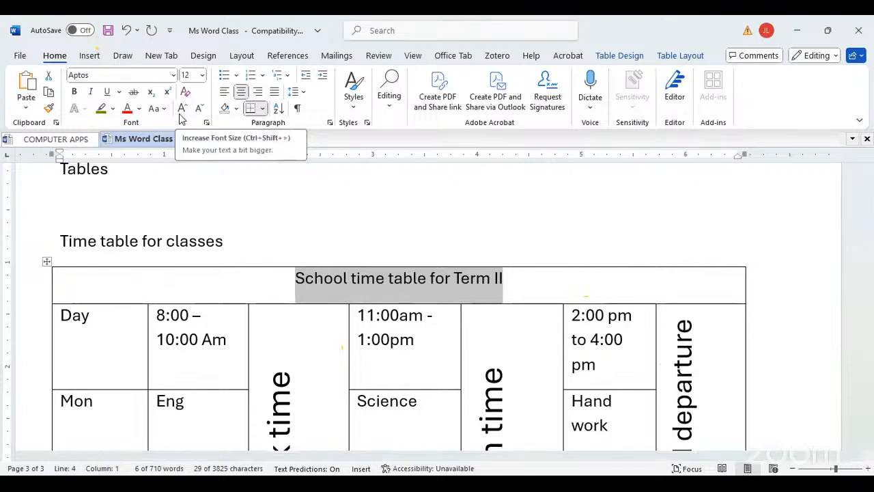
key(ctrl+b)
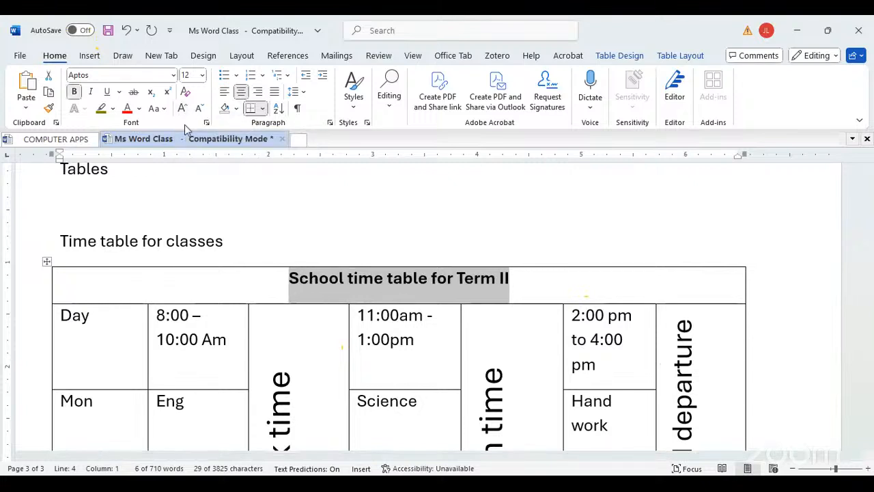
click(182, 109)
click(182, 109)
click(181, 109)
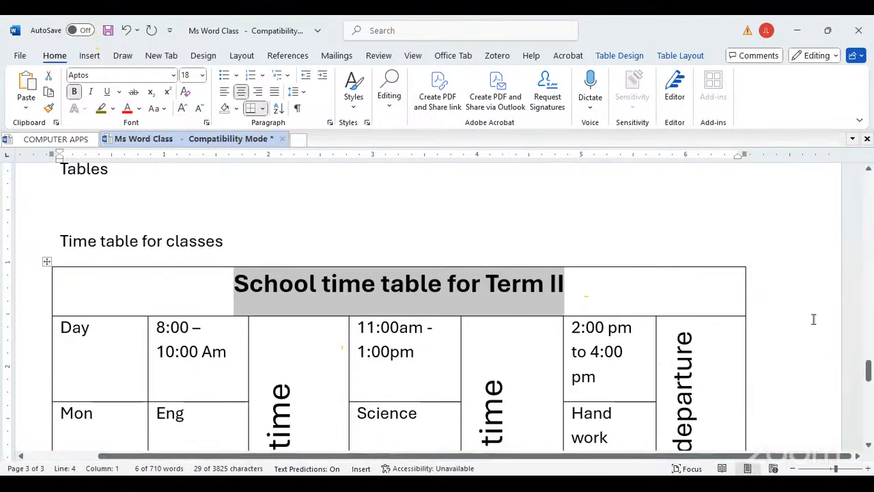
click(508, 267)
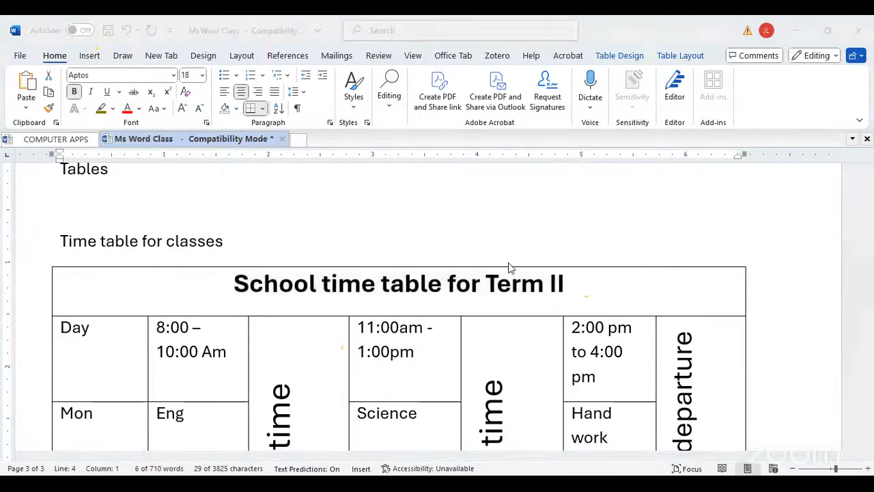
scroll(519, 344, down, 5)
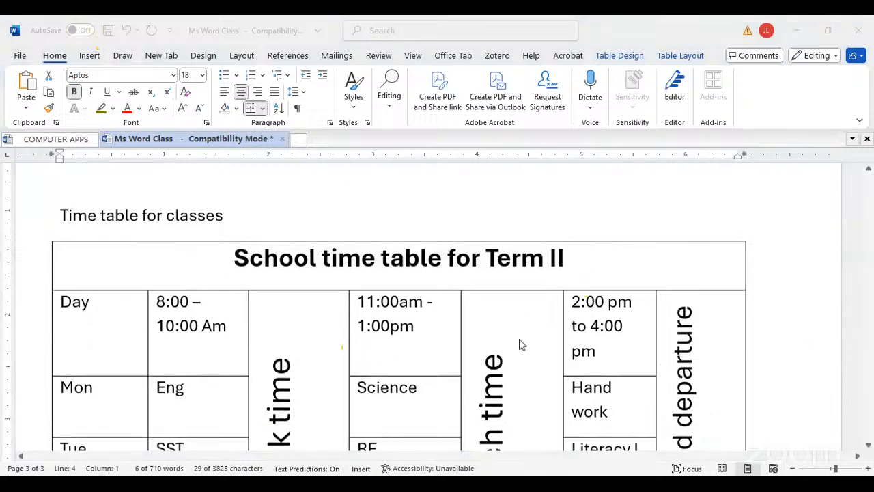
scroll(519, 344, down, 3)
scroll(519, 343, up, 8)
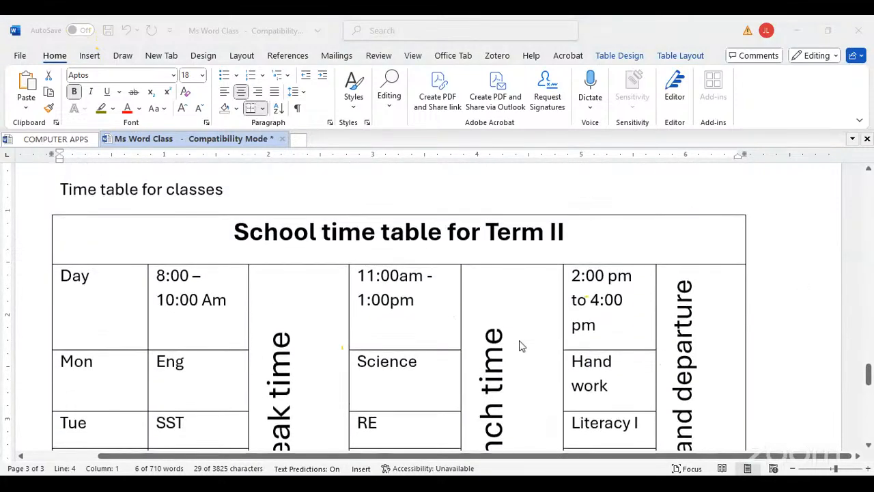
scroll(519, 344, down, 3)
scroll(519, 343, up, 4)
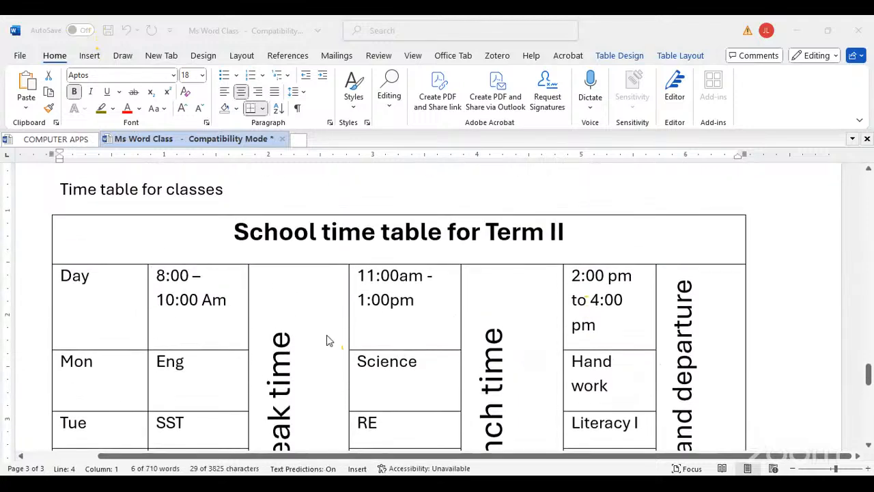
click(274, 319)
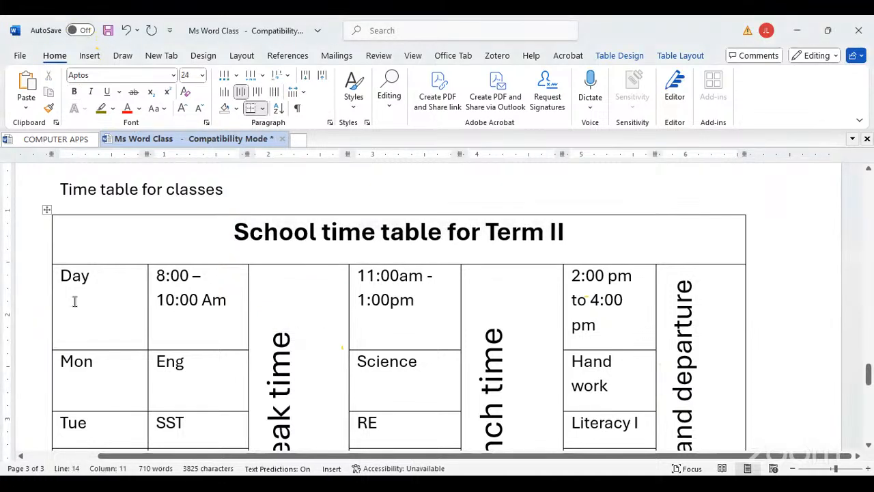
drag(159, 304, 267, 315)
drag(324, 317, 688, 307)
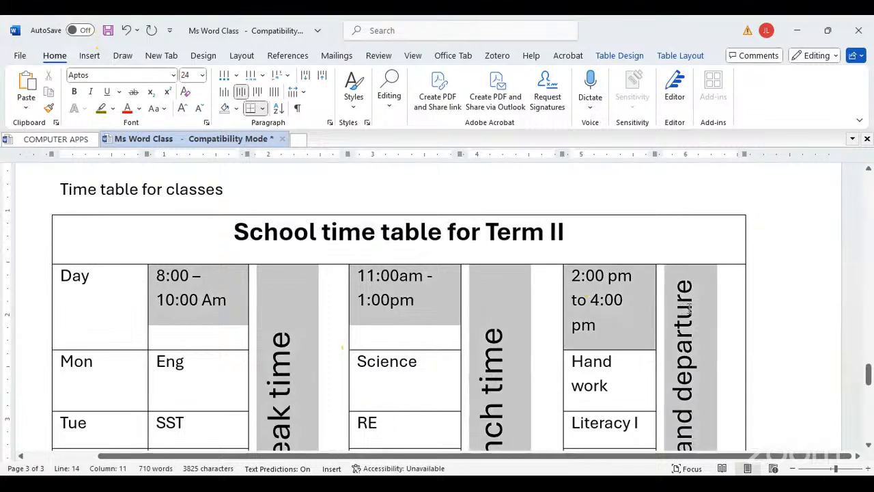
click(689, 307)
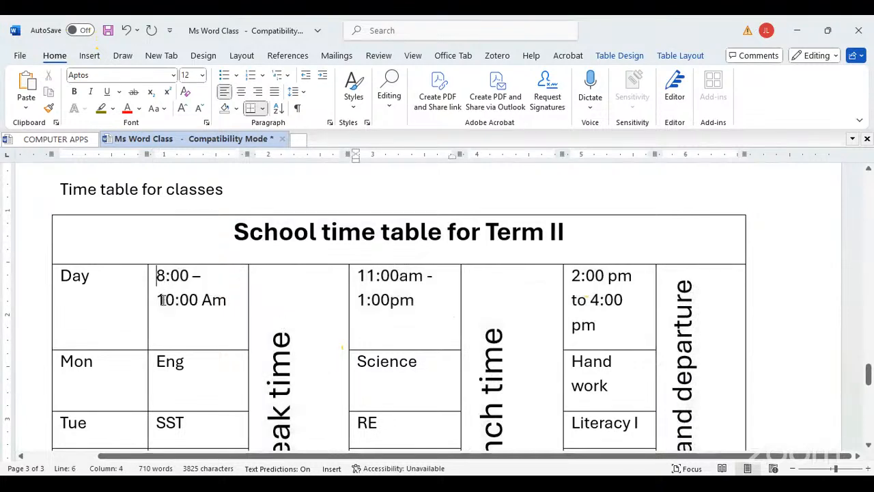
Shade the 8:00 – 10:00 Am cell with a standard yellow fill
drag(156, 275, 226, 331)
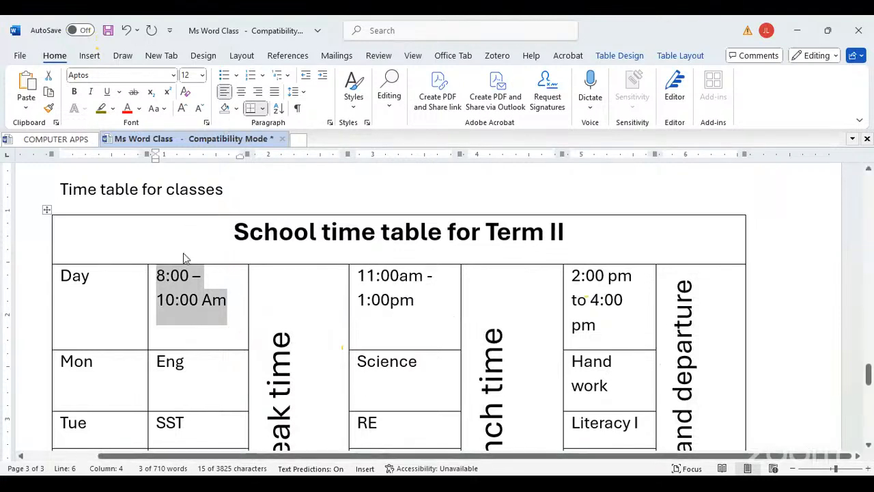
right_click(189, 301)
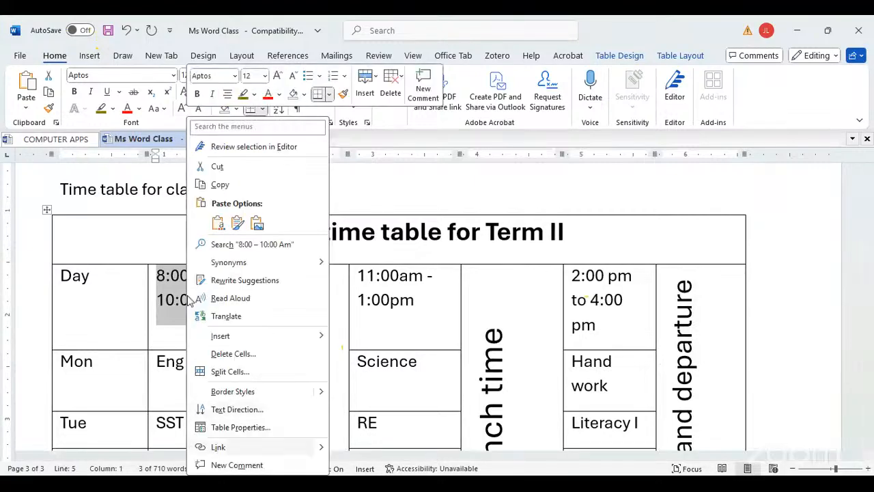
key(Up)
key(Return)
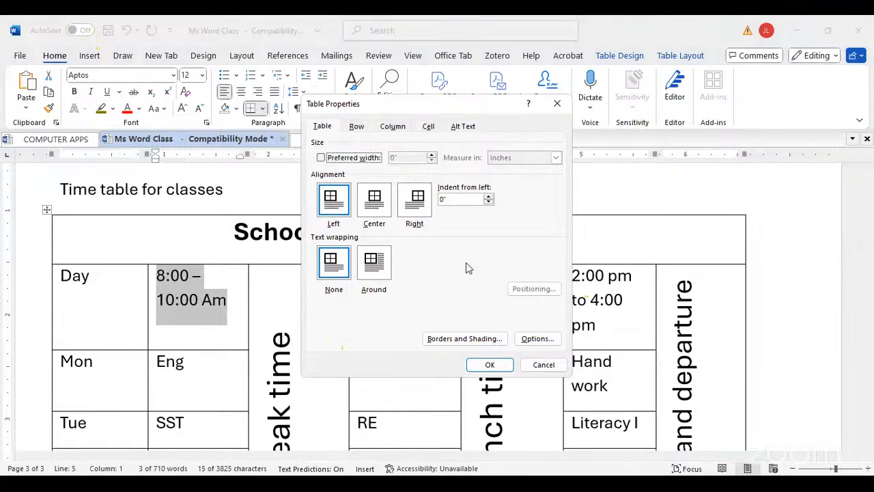
click(462, 338)
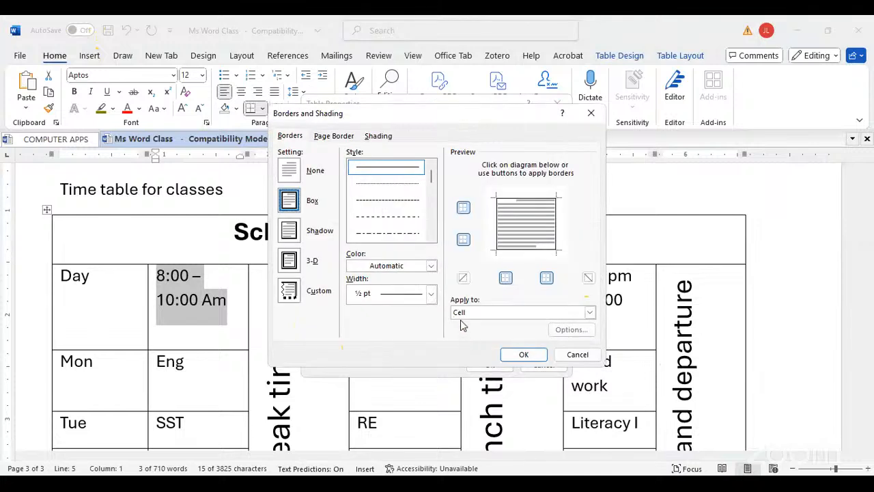
click(379, 136)
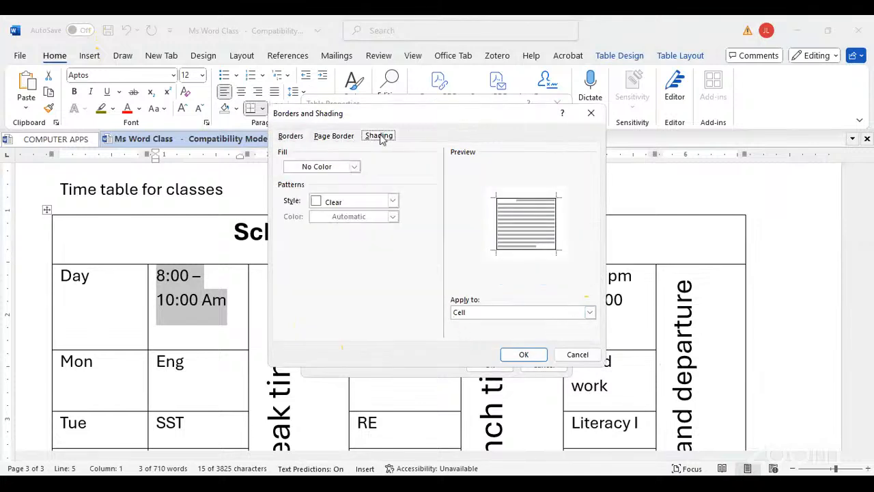
click(355, 167)
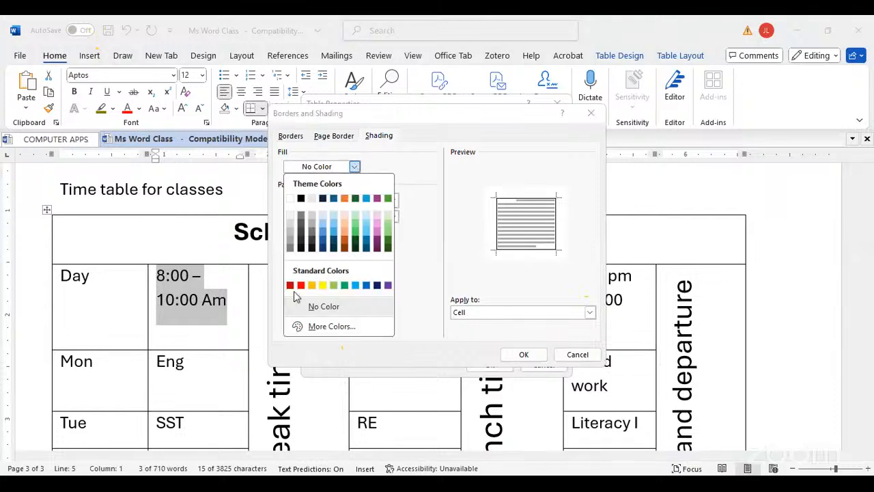
click(323, 285)
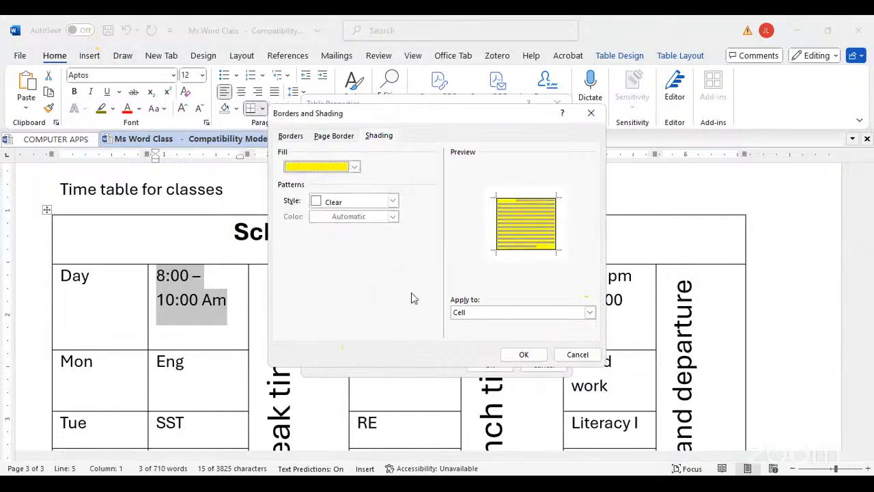
click(524, 356)
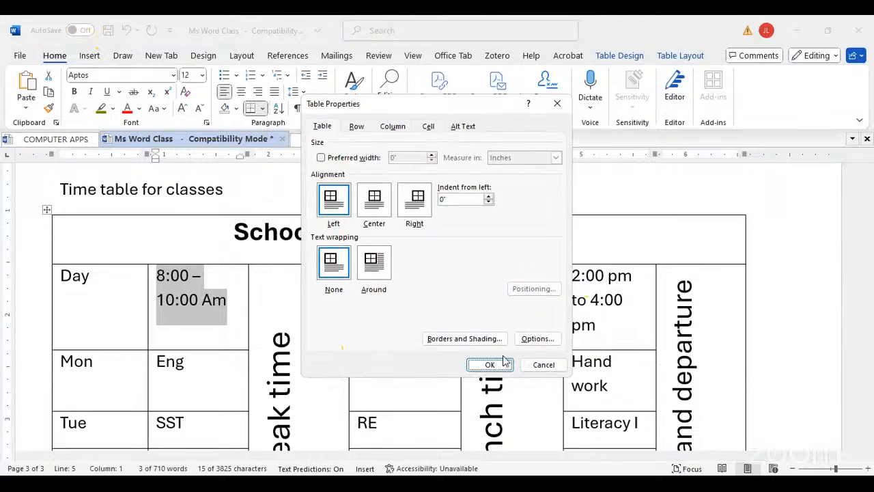
click(190, 321)
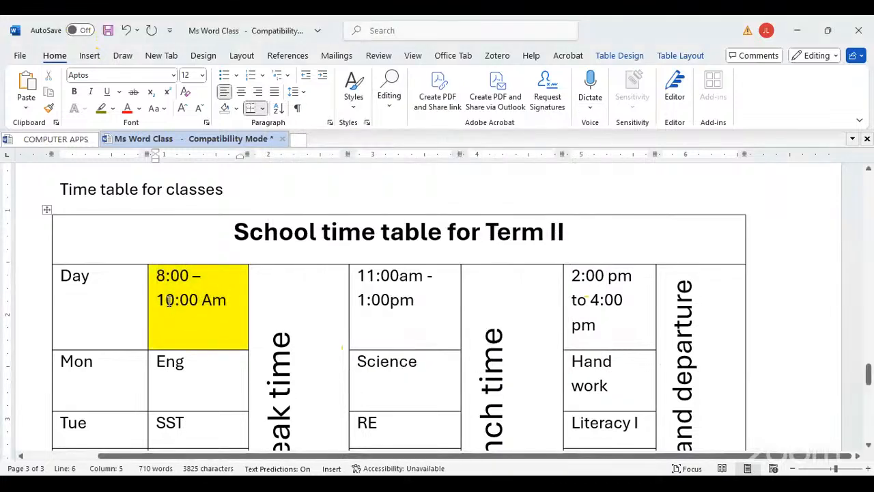
Try to copy the yellow 8:00 – 10:00 Am cell's formatting onto the 11:00am - 1:00pm and 2:00 pm to 4:00 pm cells
click(49, 109)
click(168, 296)
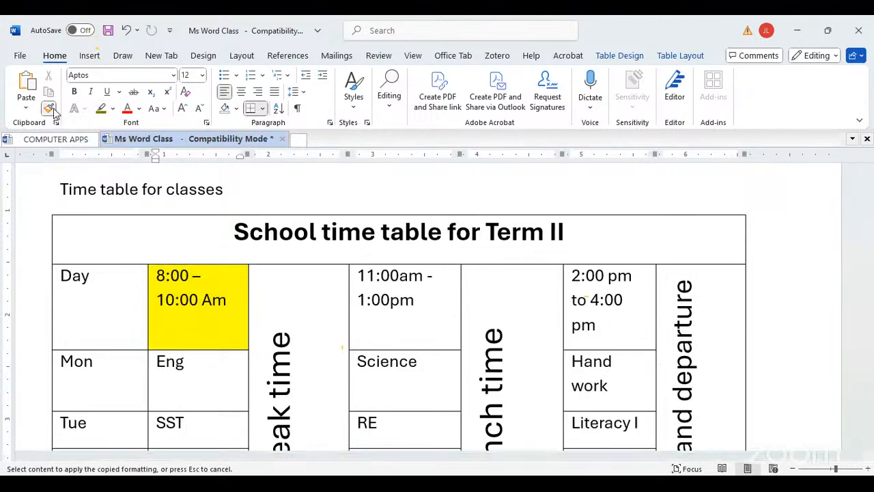
click(47, 108)
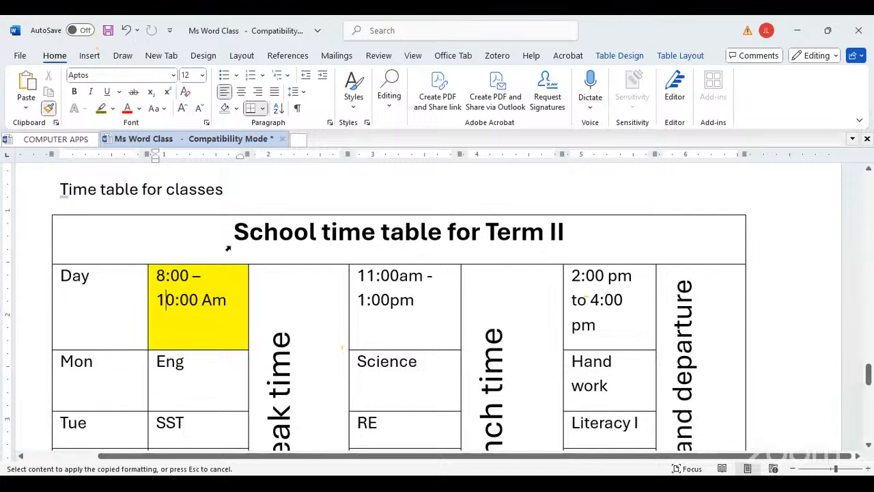
drag(355, 276, 449, 337)
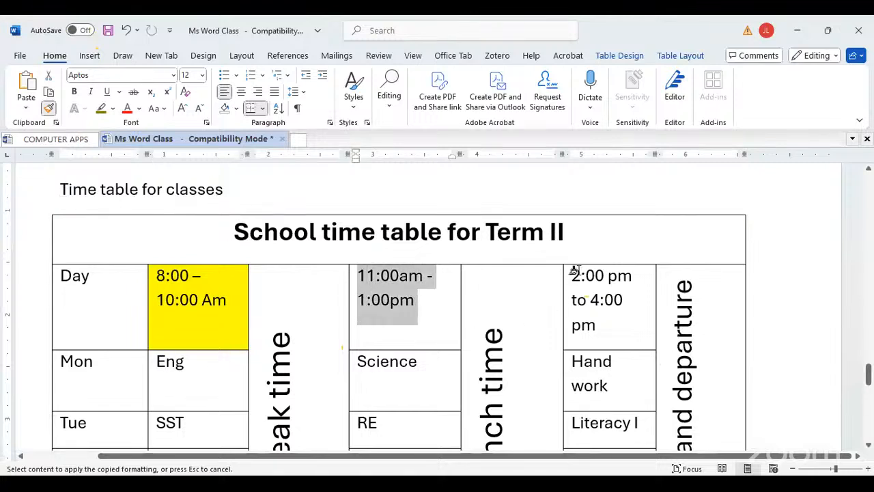
mouse_move(573, 271)
mouse_down()
mouse_move(580, 335)
mouse_move(607, 333)
mouse_move(572, 301)
mouse_move(566, 275)
mouse_up()
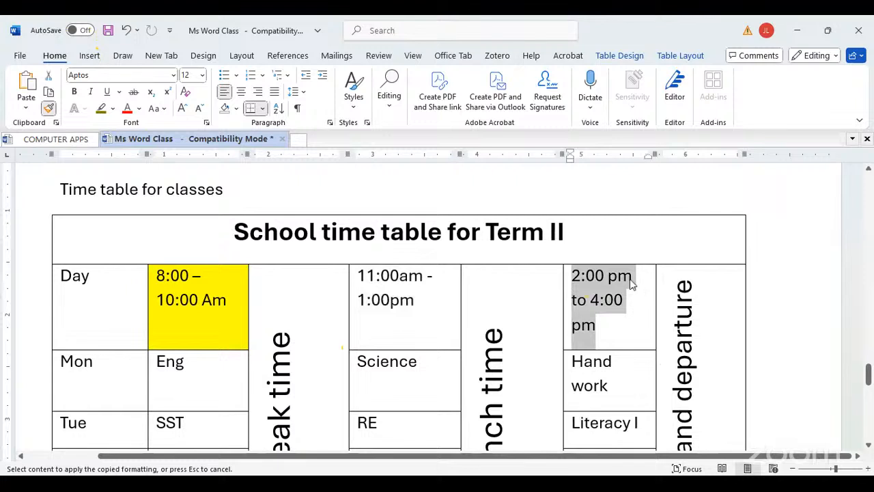
Select the 11:00am - 1:00pm and 2:00 pm to 4:00 pm header cells together
click(418, 294)
click(354, 301)
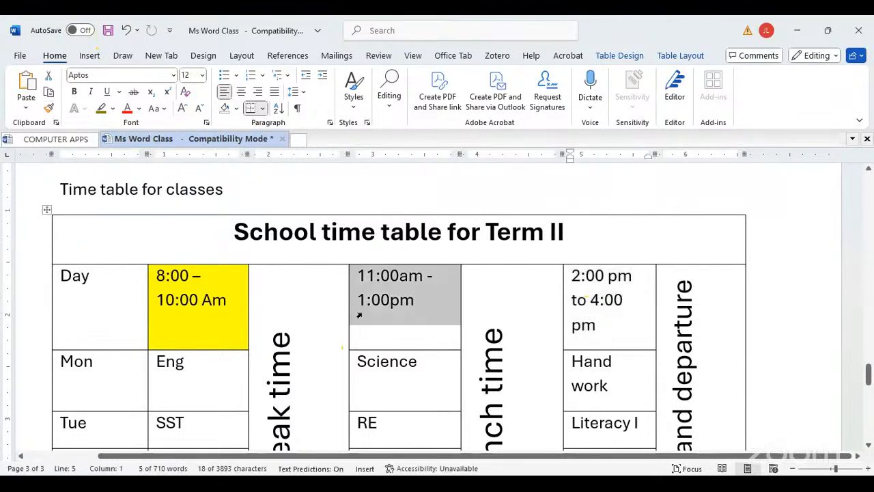
click(566, 276)
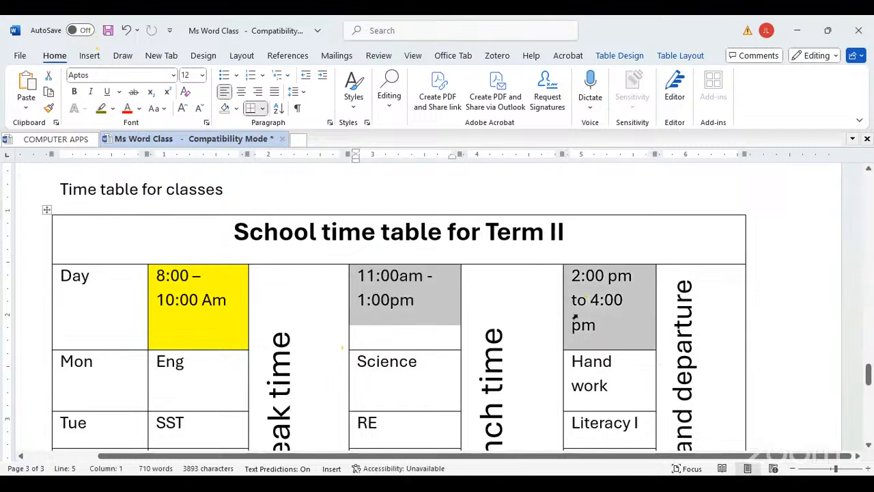
right_click(394, 283)
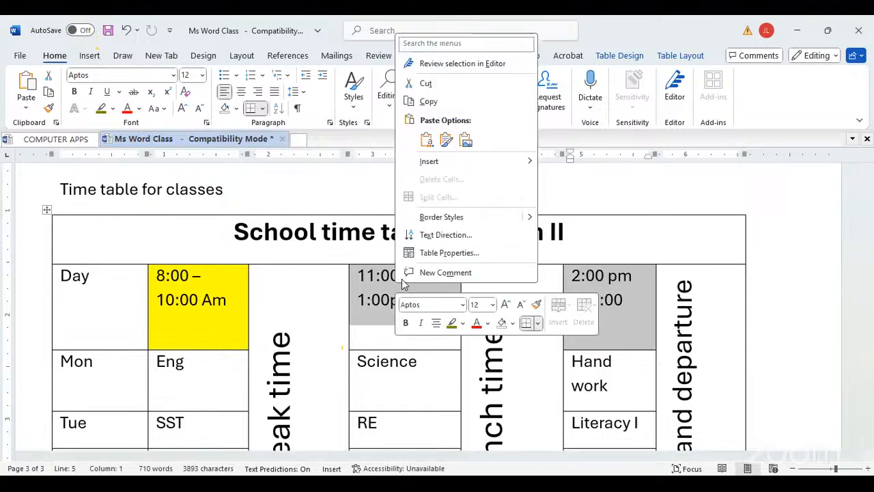
click(444, 254)
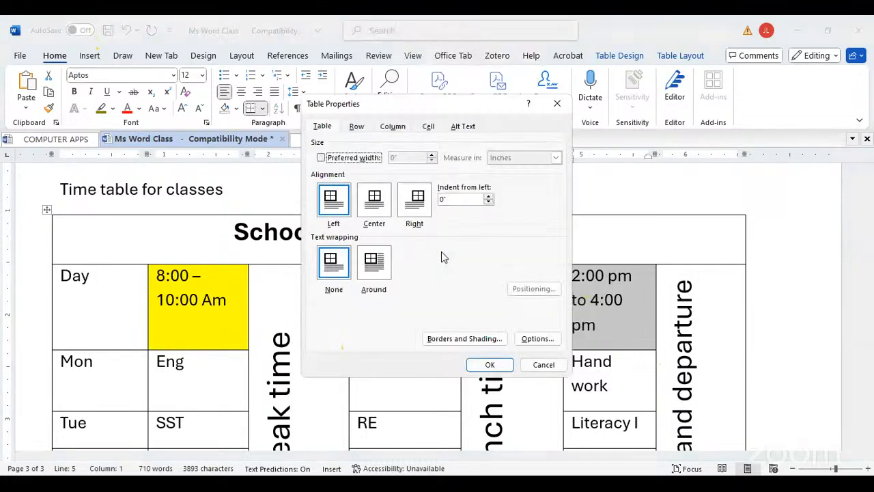
click(558, 366)
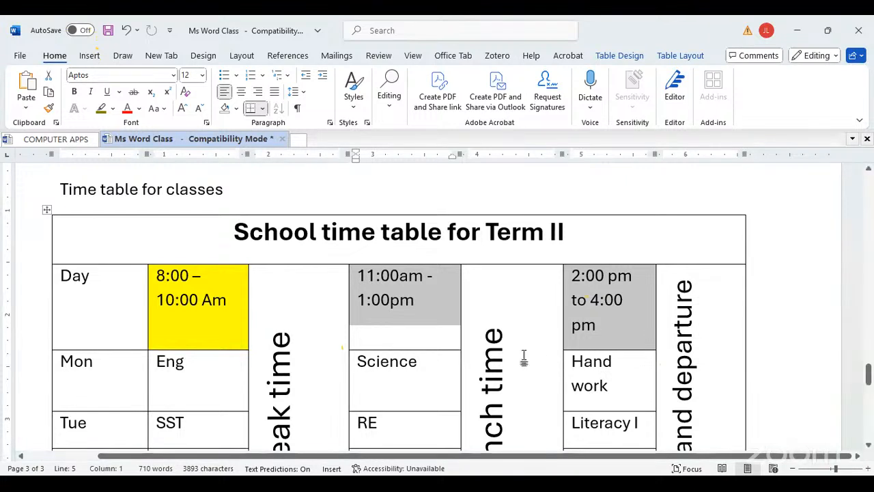
Shade the selected 11:00am - 1:00pm and 2:00 pm to 4:00 pm cells with a standard yellow fill
right_click(403, 307)
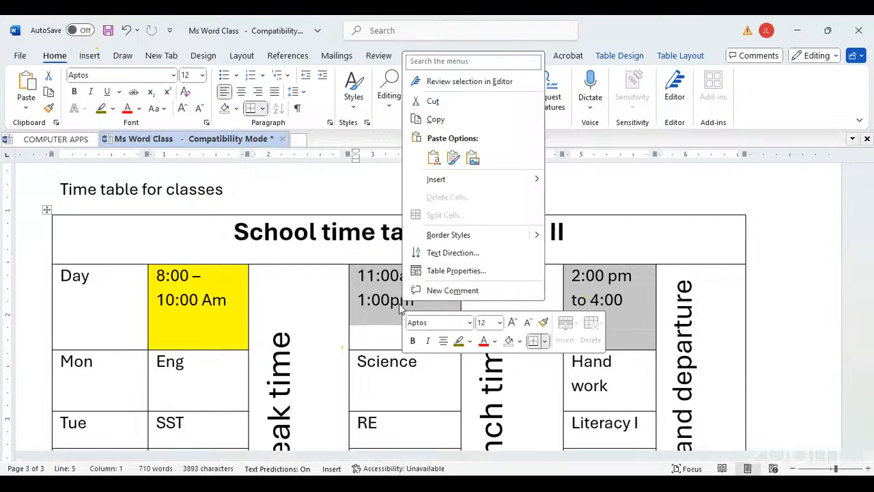
click(455, 270)
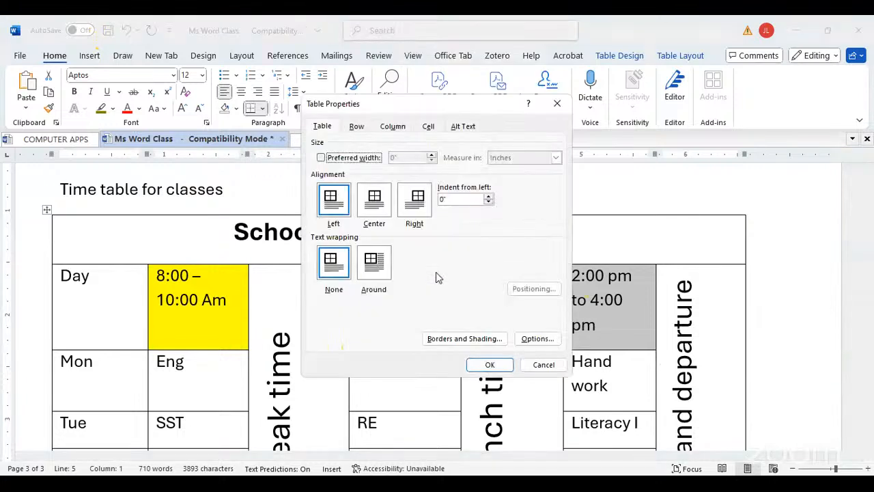
click(464, 339)
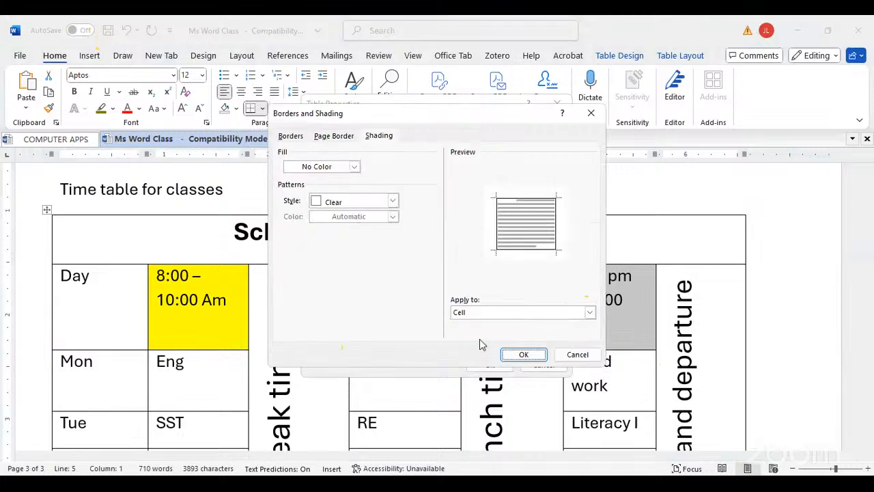
click(355, 167)
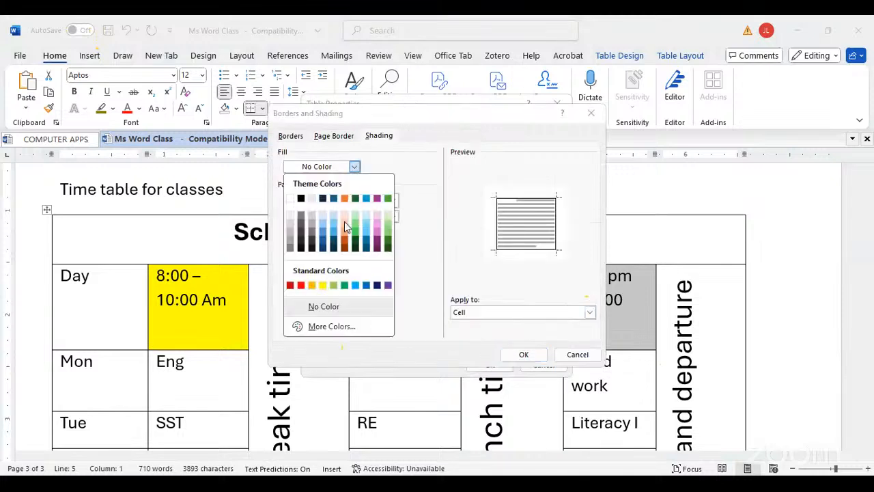
click(312, 286)
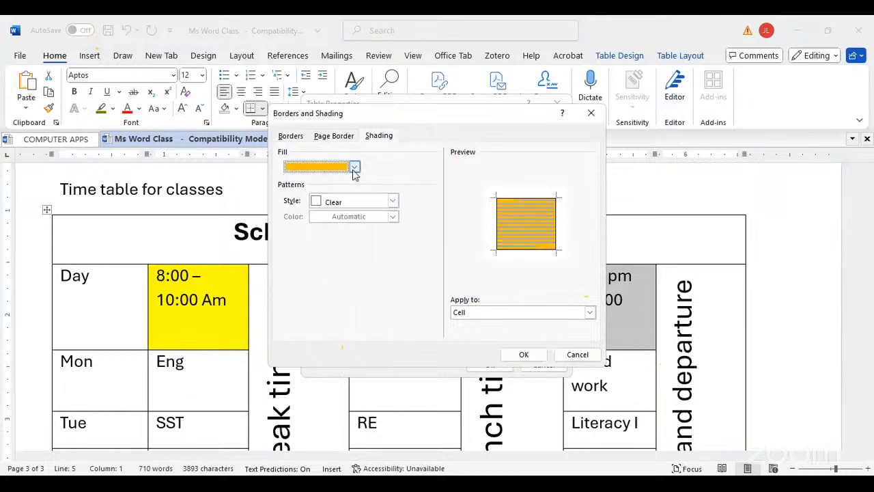
click(354, 168)
click(325, 287)
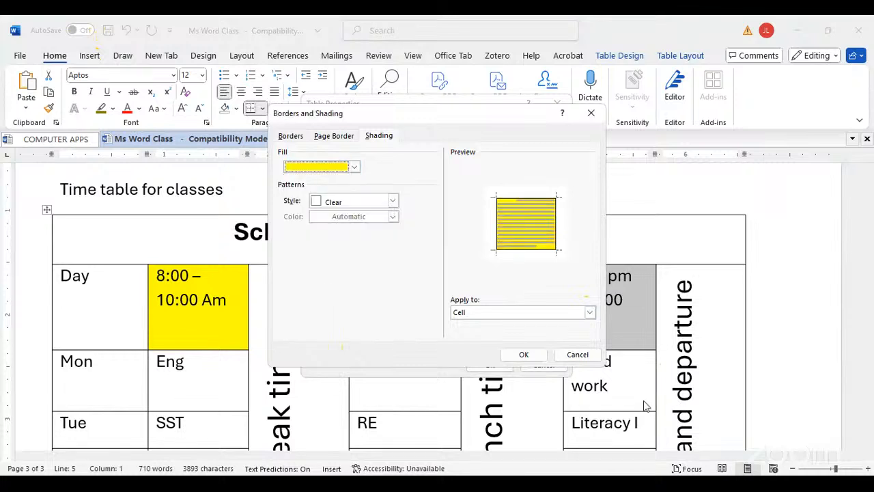
click(529, 356)
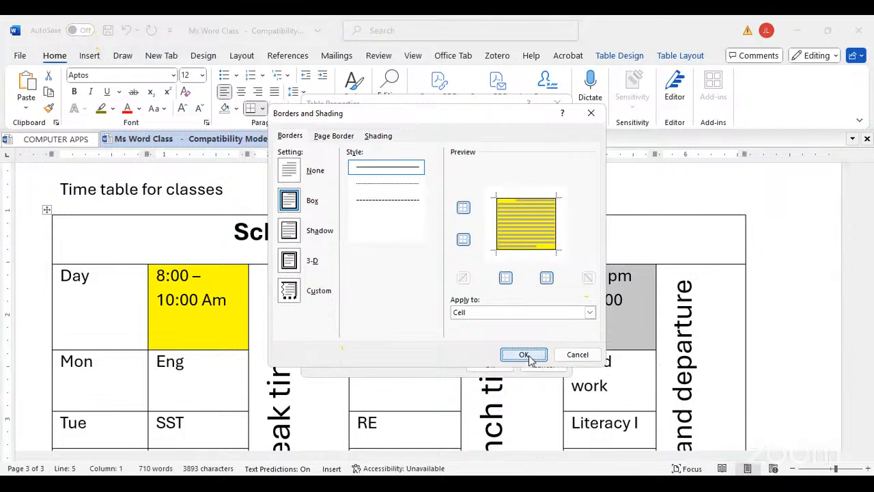
click(495, 364)
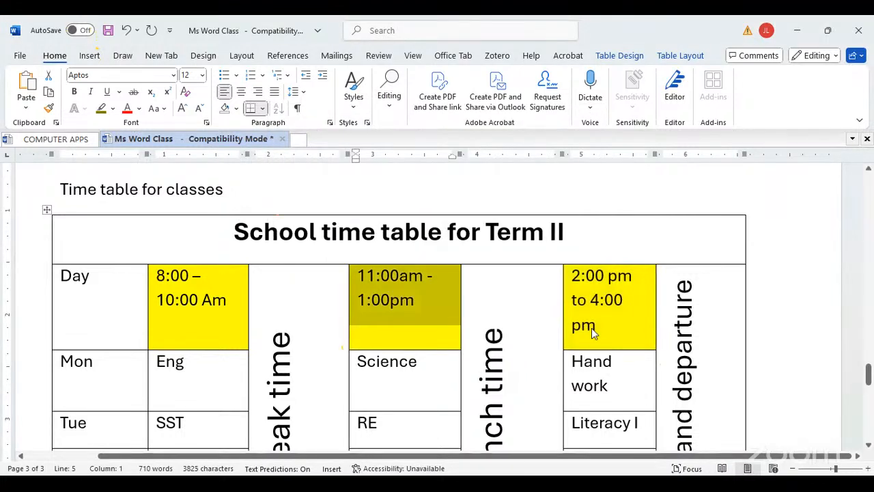
click(593, 332)
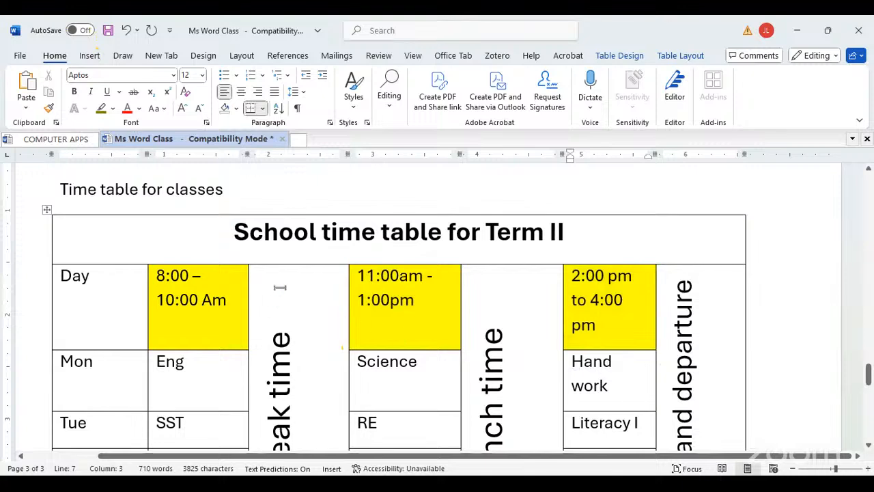
drag(280, 309, 299, 327)
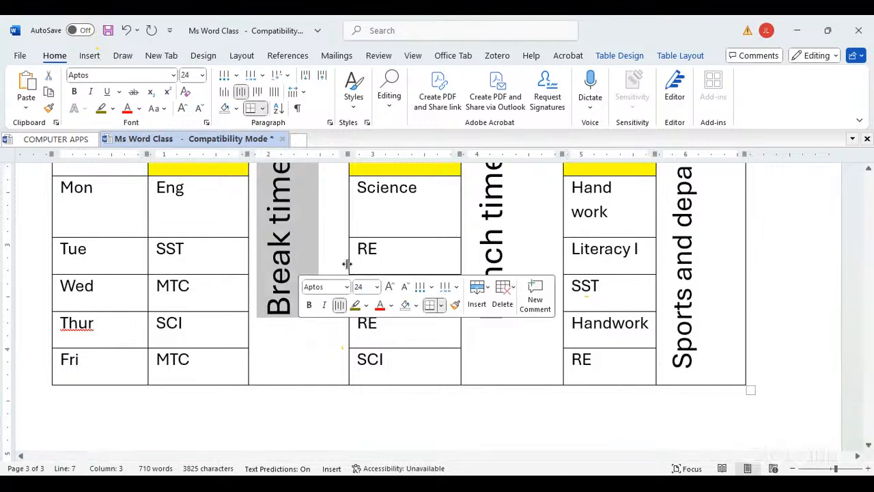
right_click(301, 230)
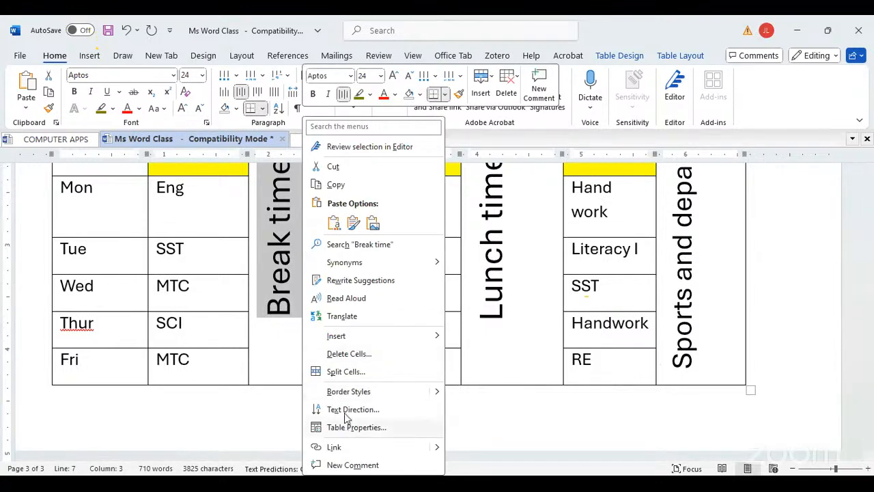
click(350, 427)
click(543, 366)
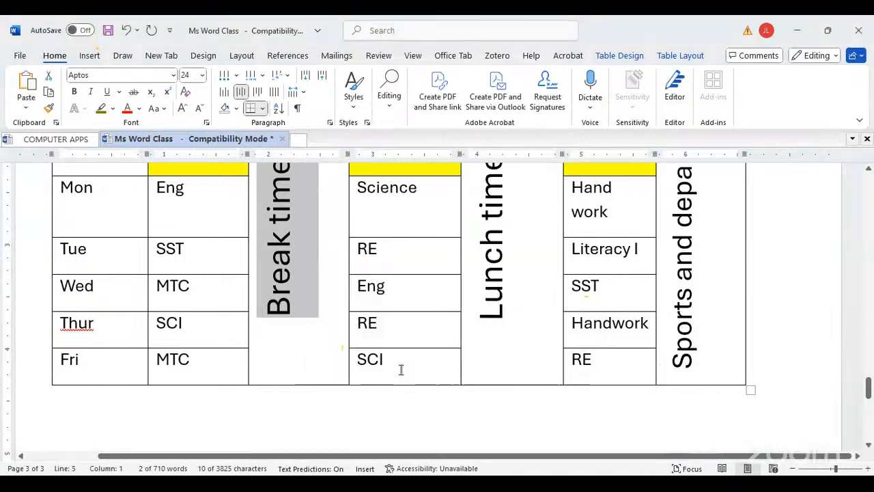
Select the vertical Break time, Lunch time and Sports and departure labels together
scroll(401, 369, up, 3)
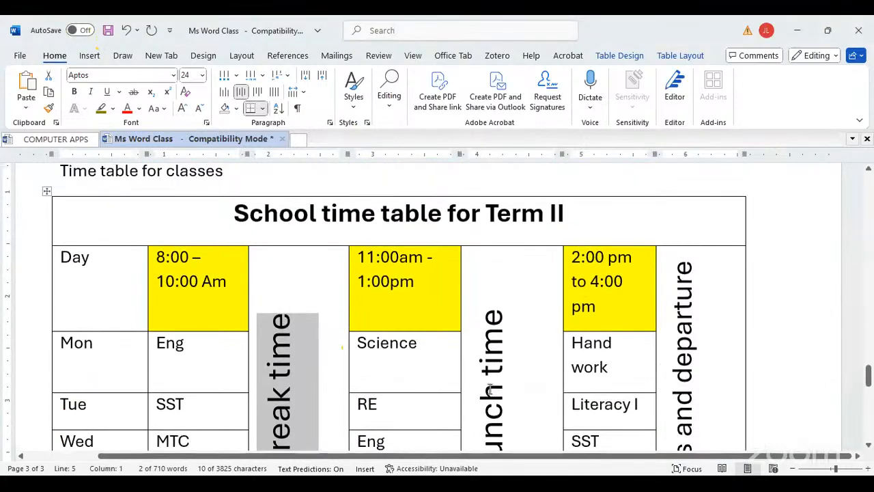
click(390, 329)
drag(274, 313, 275, 386)
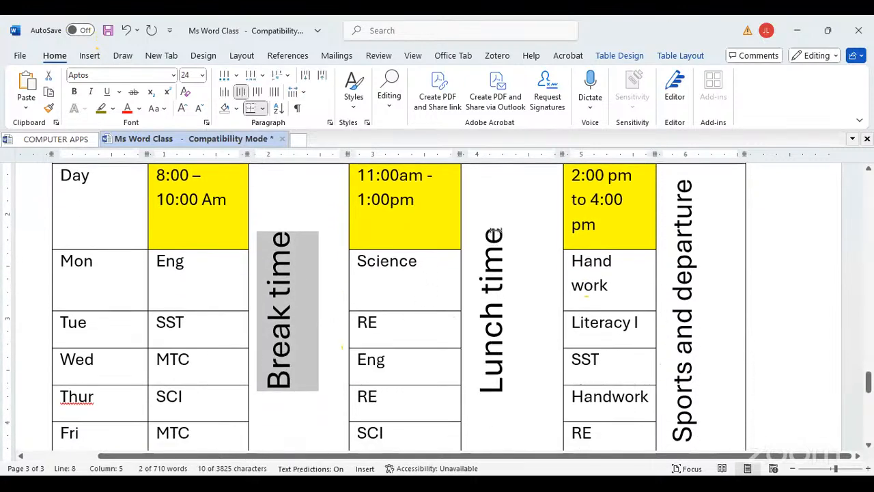
drag(497, 232, 508, 406)
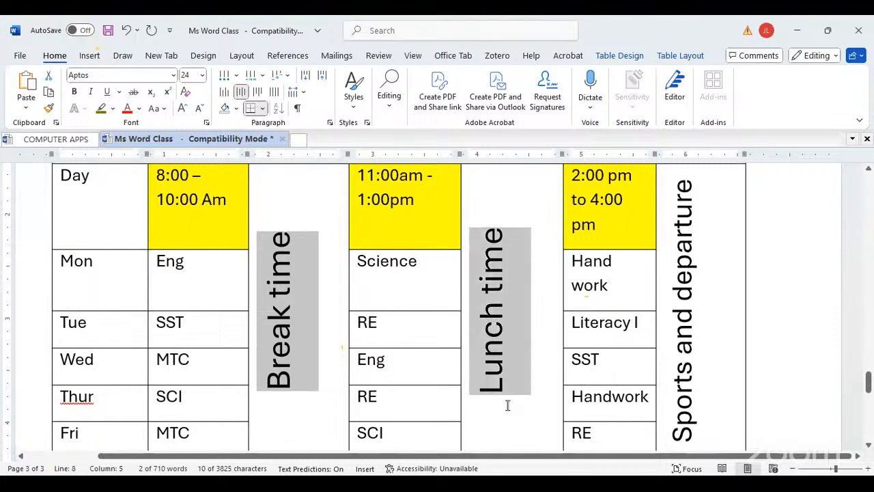
drag(687, 448, 700, 333)
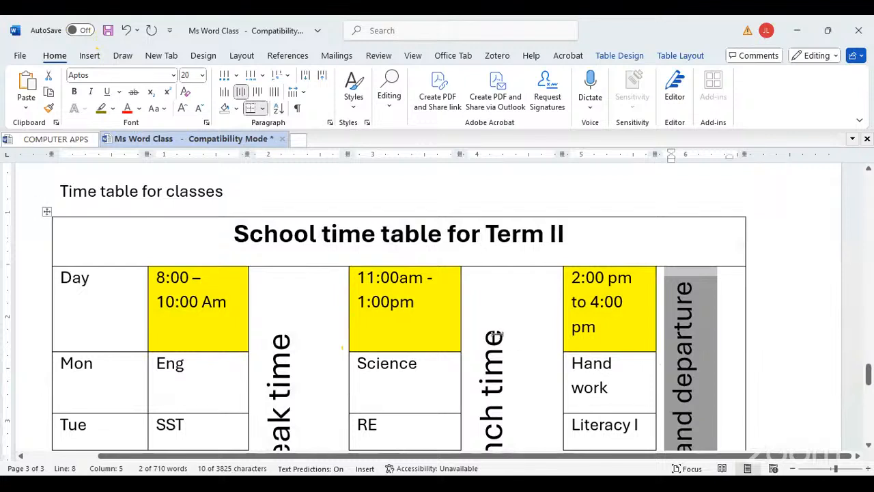
drag(499, 346, 494, 439)
drag(282, 238, 282, 361)
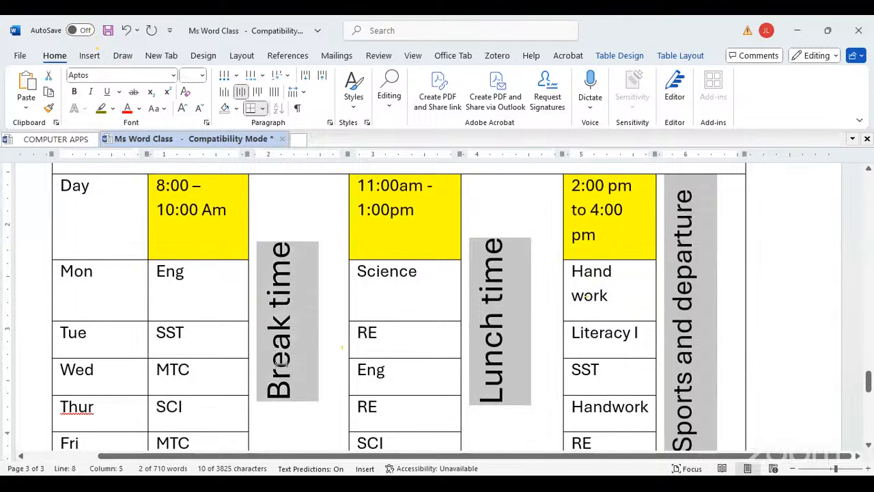
right_click(276, 300)
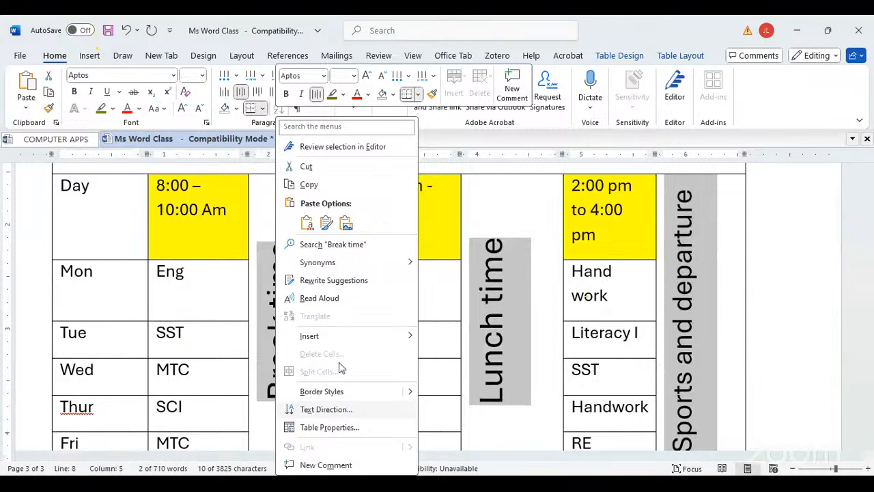
click(325, 410)
click(501, 307)
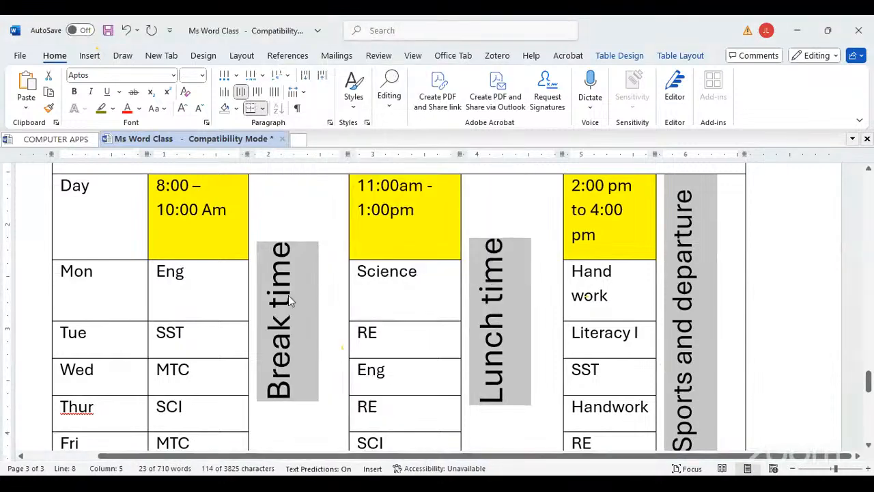
Shade the selected Break time, Lunch time and Sports and departure cells with a light grey fill and a 10% pattern
right_click(290, 307)
click(342, 428)
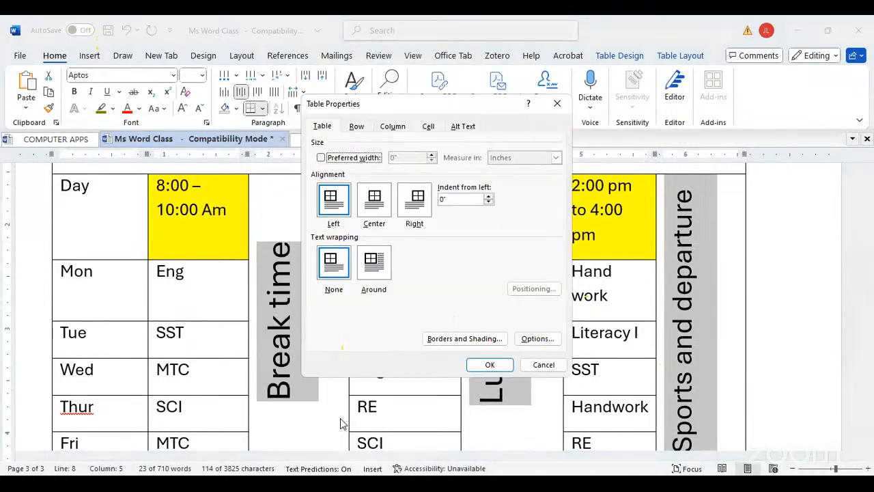
click(465, 338)
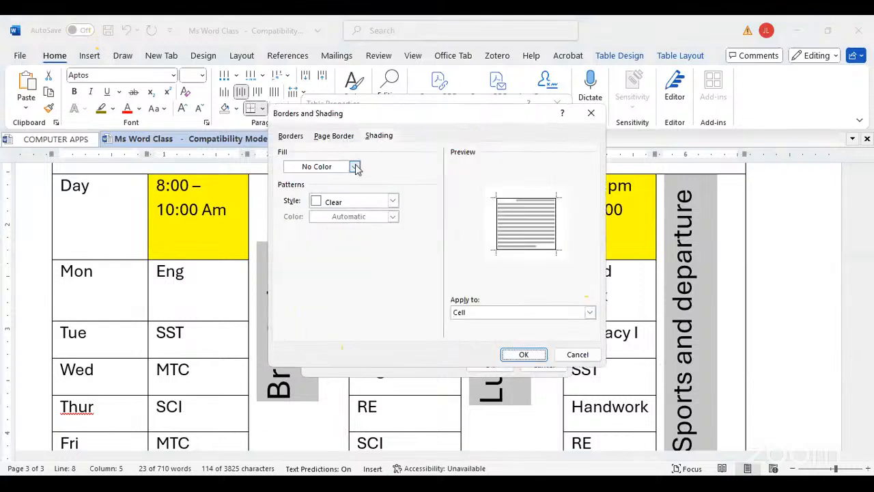
click(355, 166)
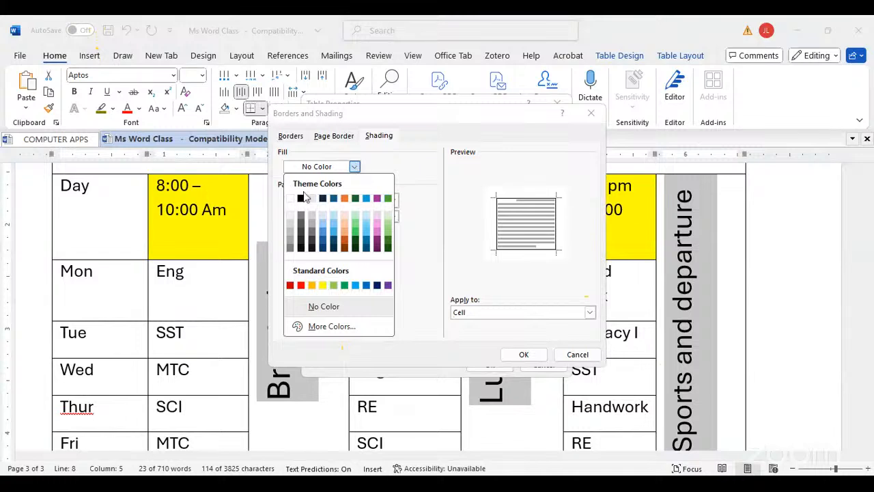
click(289, 225)
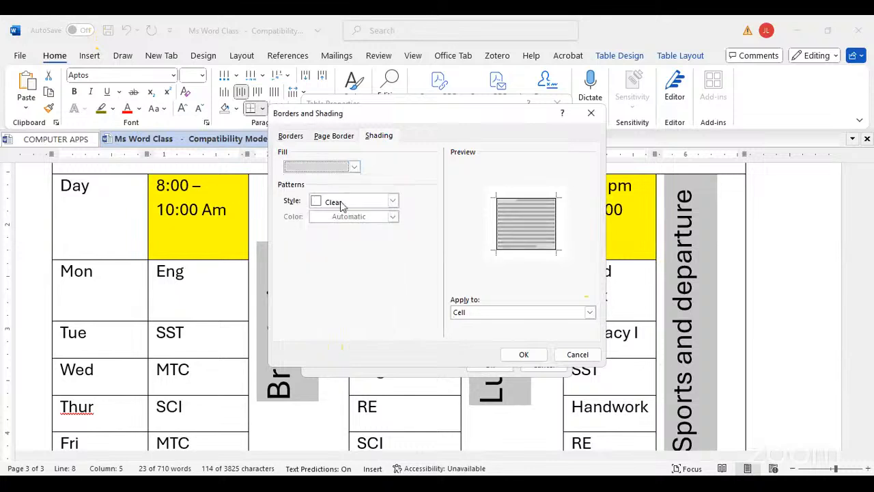
click(393, 202)
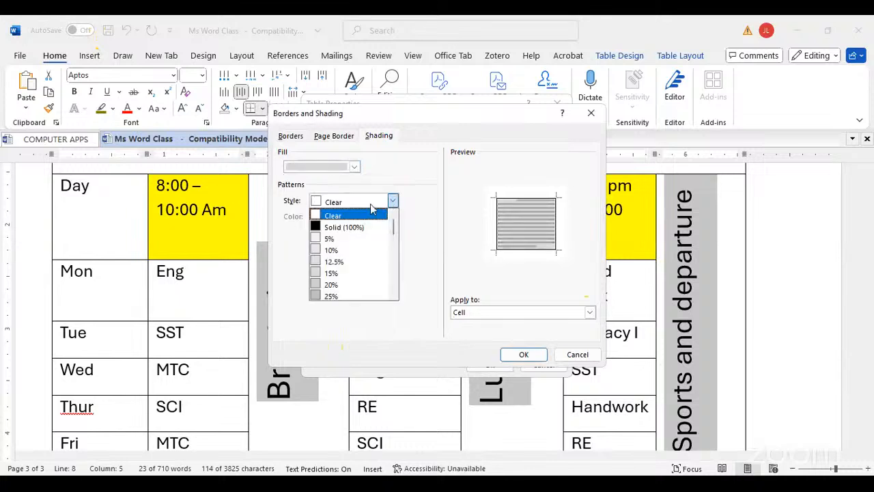
click(331, 250)
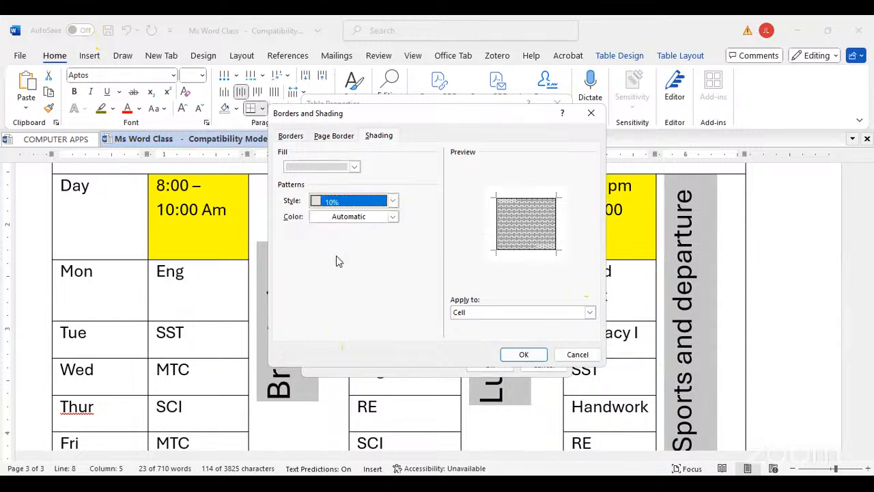
click(524, 354)
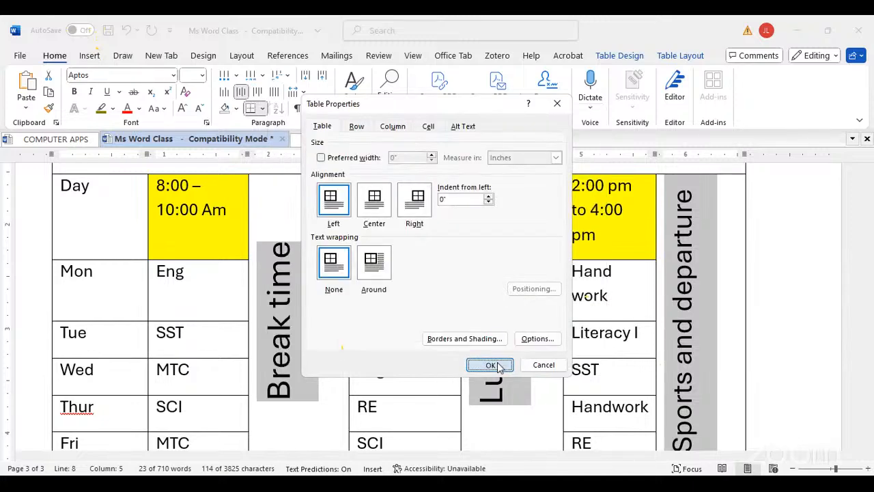
click(496, 366)
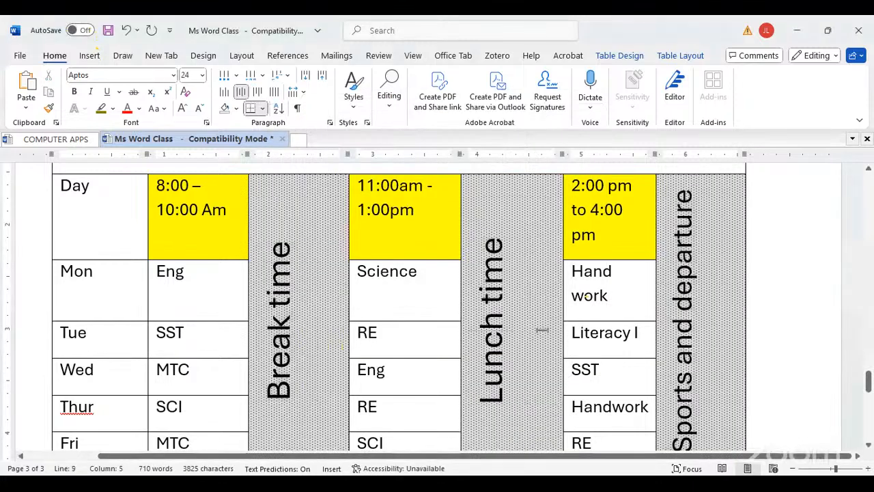
Review the shaded timetable from its title row to the Friday row, checking the time and label cells
scroll(543, 330, down, 3)
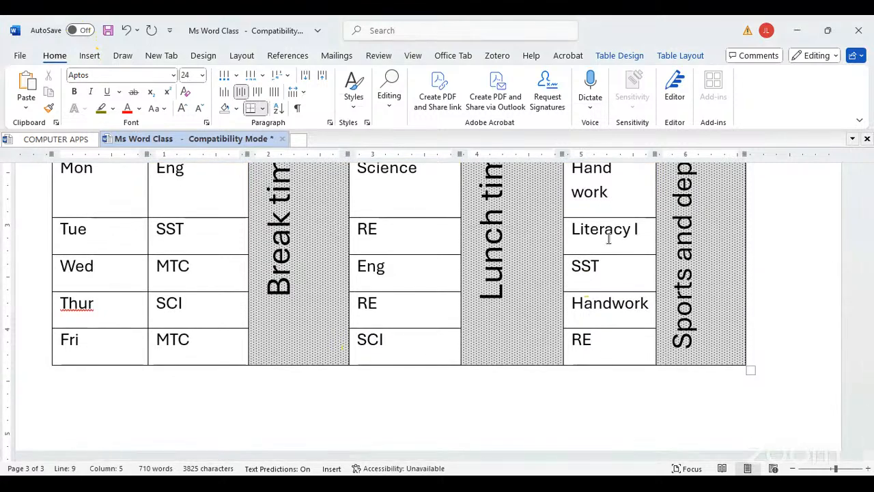
scroll(608, 235, up, 6)
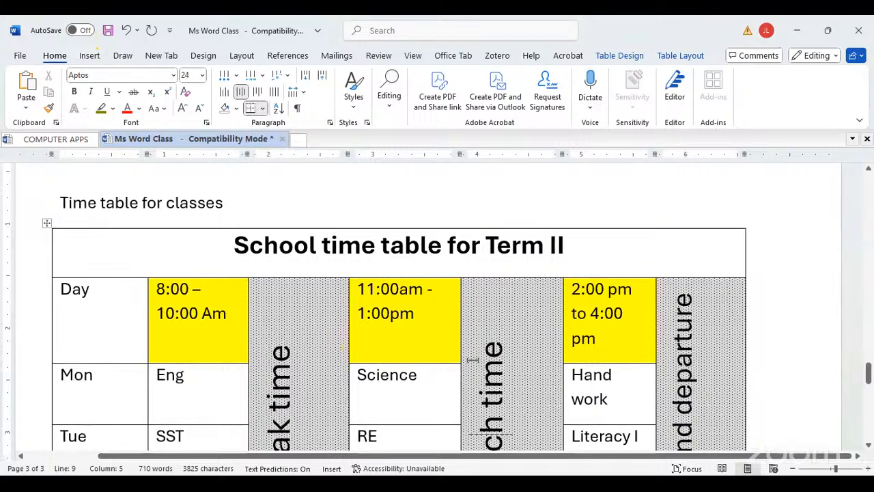
scroll(452, 324, down, 4)
scroll(450, 318, down, 2)
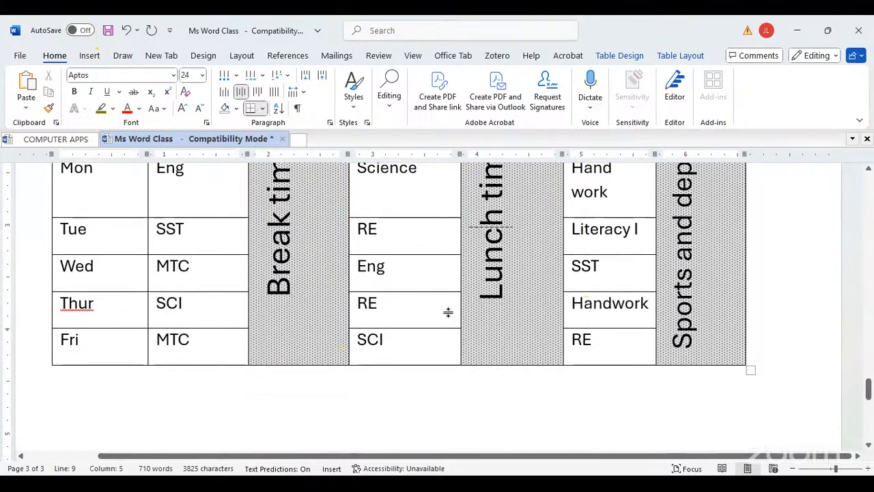
scroll(448, 312, up, 7)
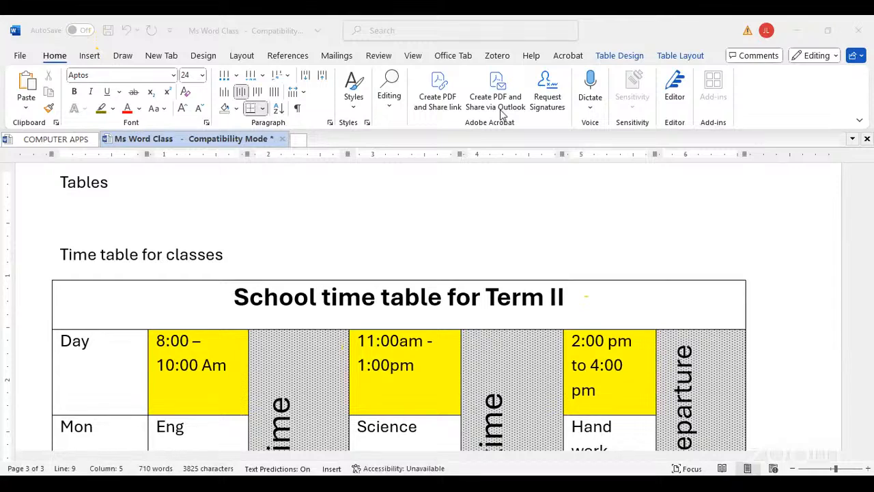
scroll(776, 354, down, 5)
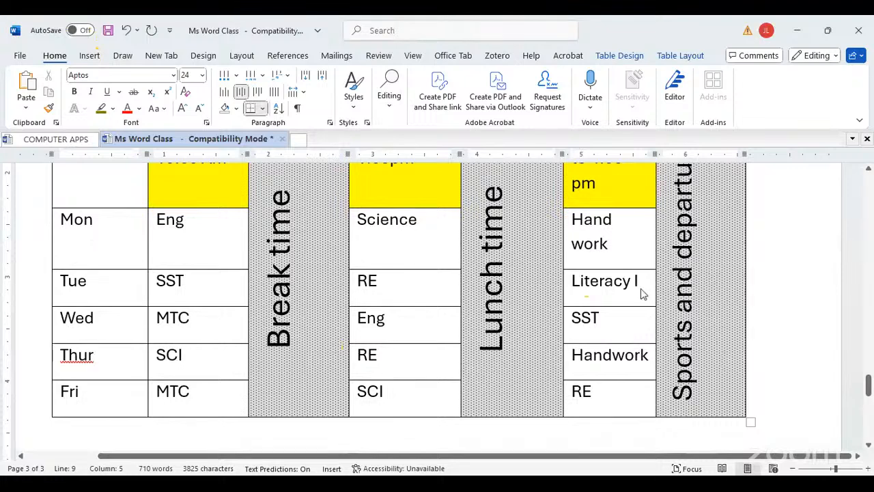
scroll(641, 288, down, 6)
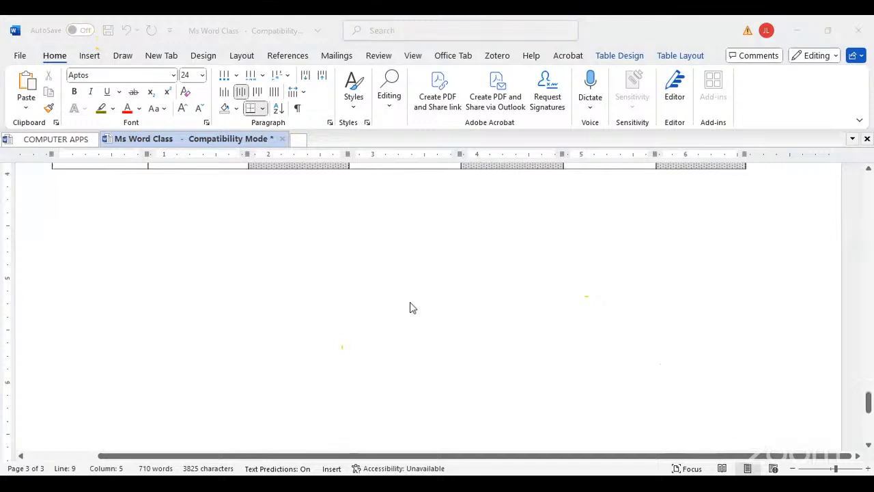
scroll(410, 306, up, 2)
click(59, 305)
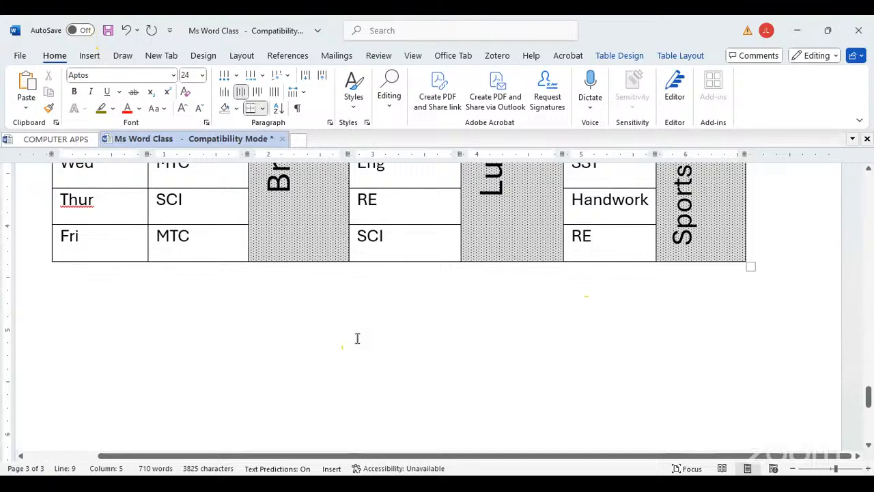
scroll(437, 305, up, 5)
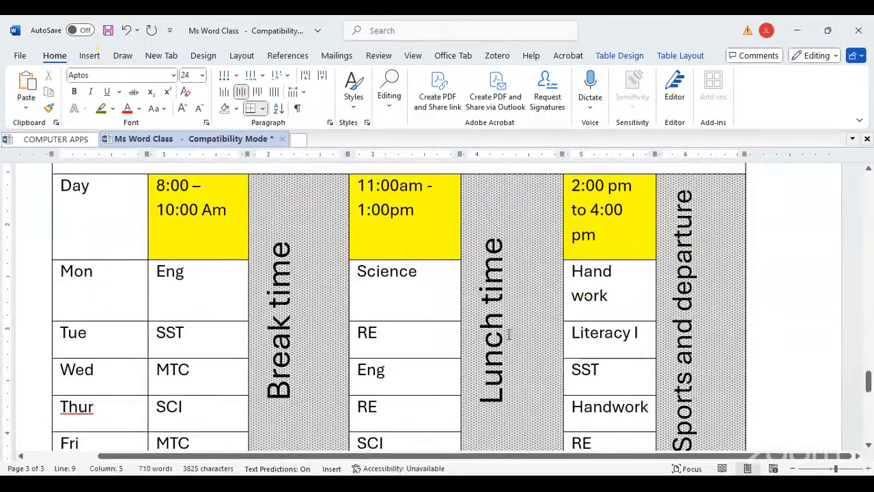
scroll(302, 365, down, 3)
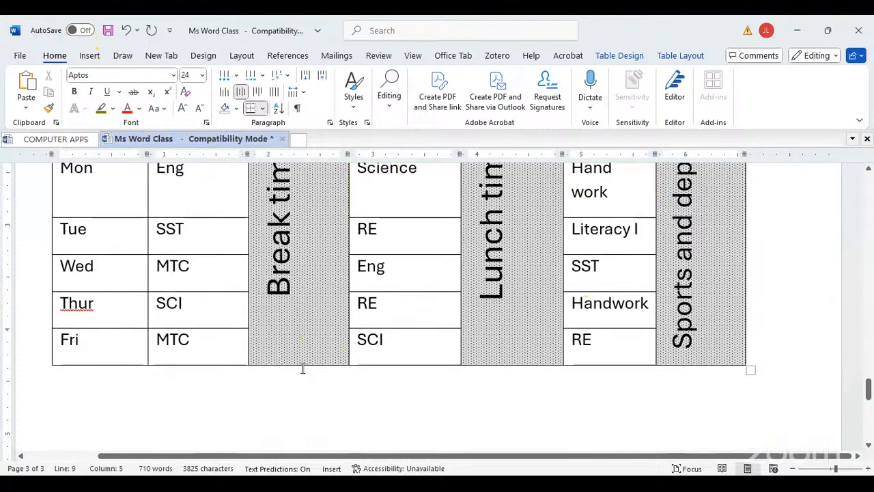
scroll(306, 390, up, 5)
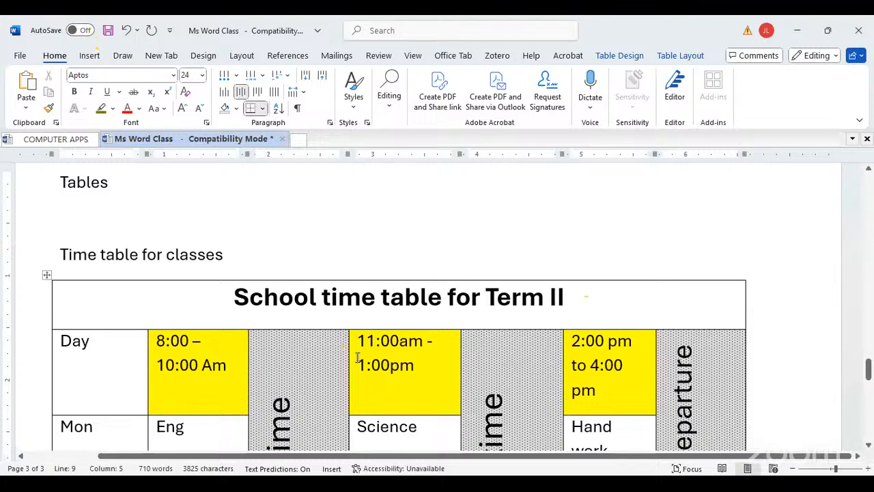
scroll(388, 394, down, 2)
scroll(387, 393, down, 3)
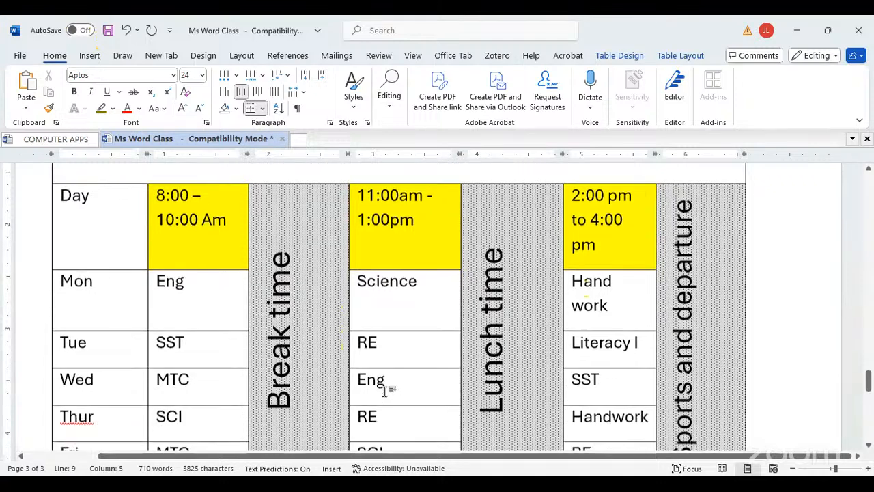
scroll(382, 394, up, 9)
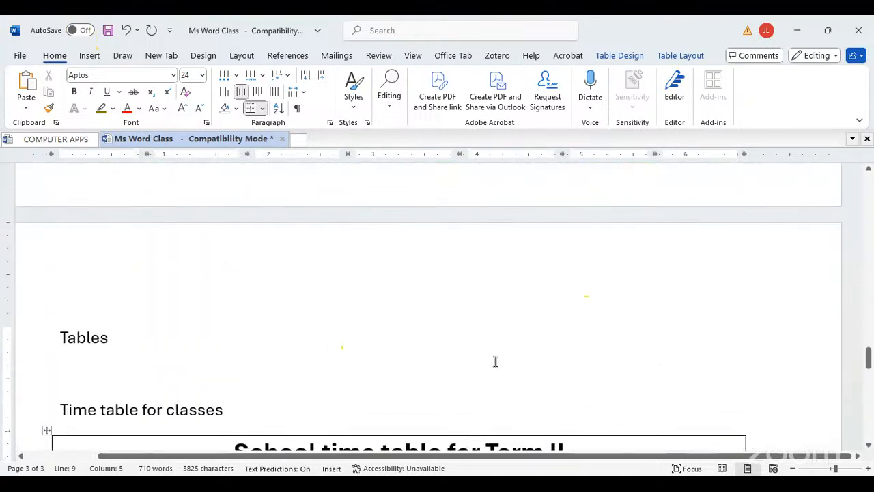
scroll(493, 361, down, 3)
scroll(594, 273, down, 9)
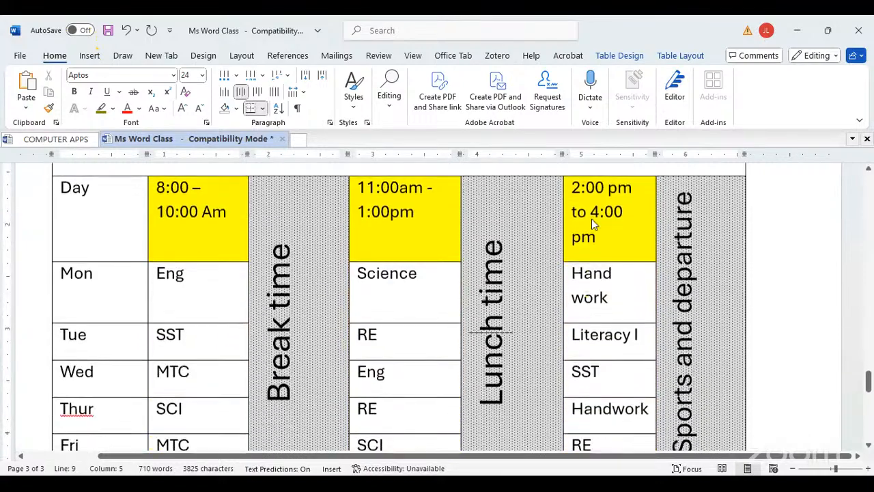
scroll(599, 304, up, 2)
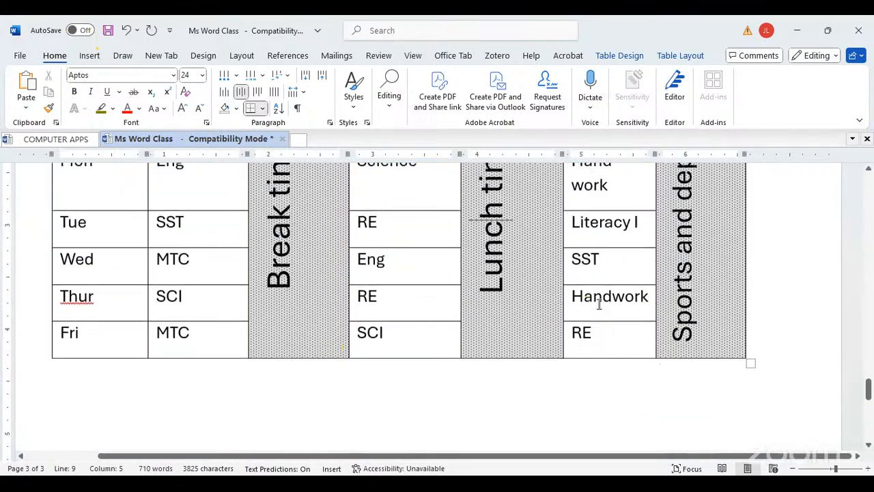
Add the heading Shapes in the empty space beneath the timetable, followed by two new lines
scroll(504, 336, down, 1)
scroll(505, 336, down, 3)
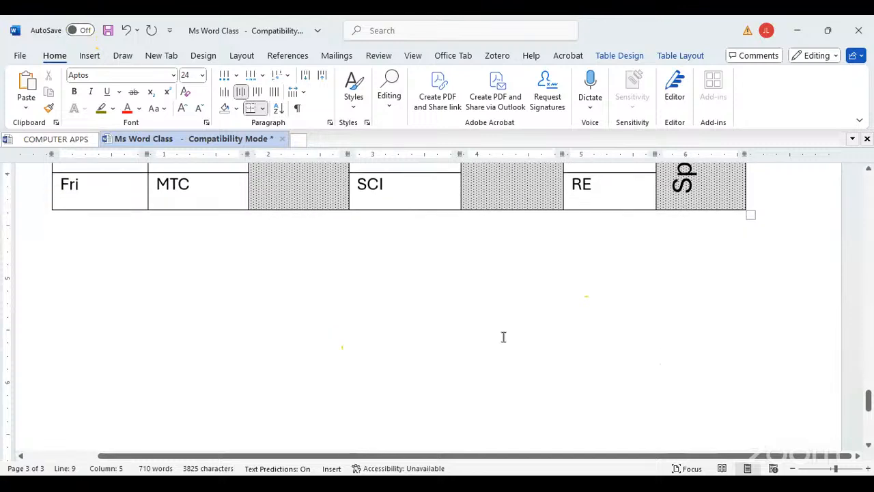
double_click(62, 269)
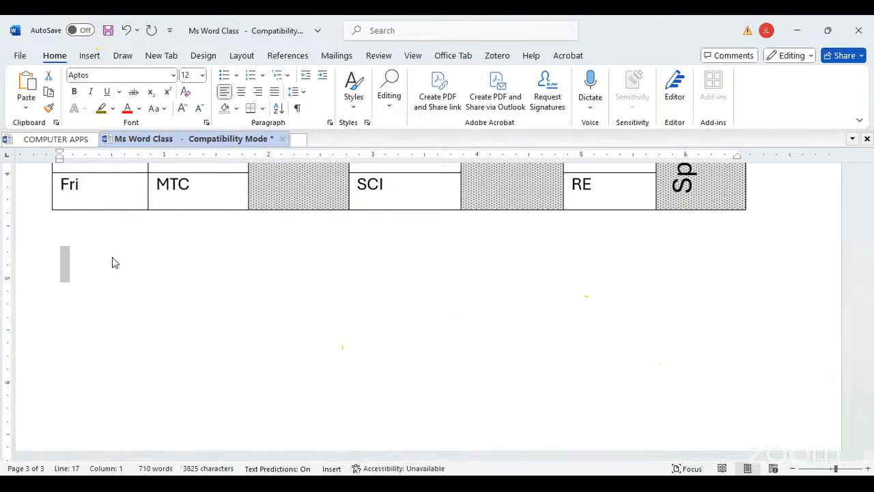
text(Shapes)
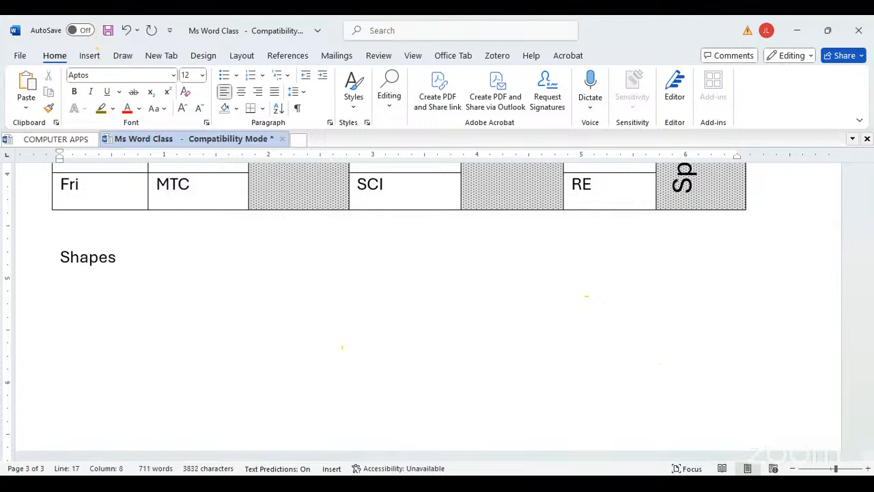
key(Return)
key(Return)
Start inserting a picture from this computer and browse the Pictures library's Baana folder and its Baana subfolder
click(88, 61)
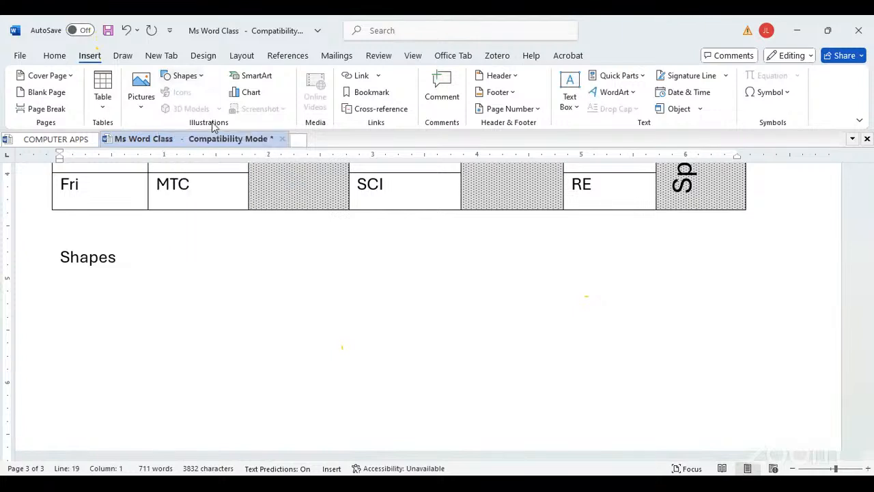
click(141, 105)
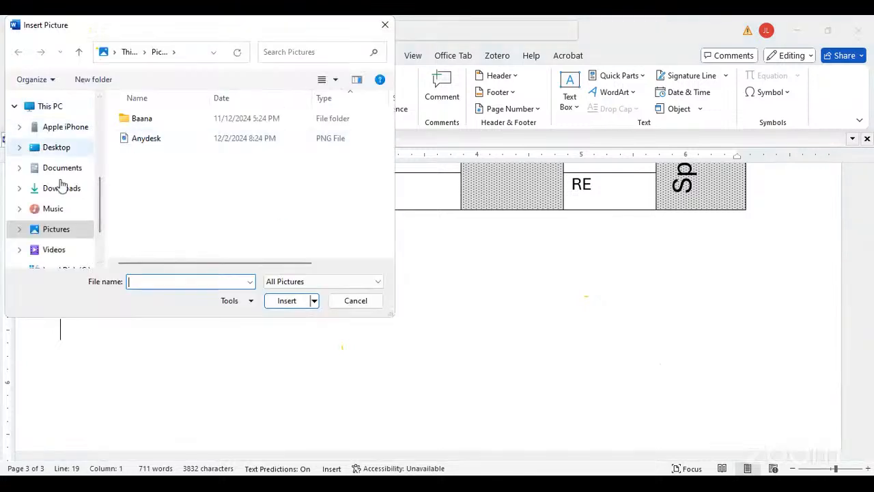
click(60, 230)
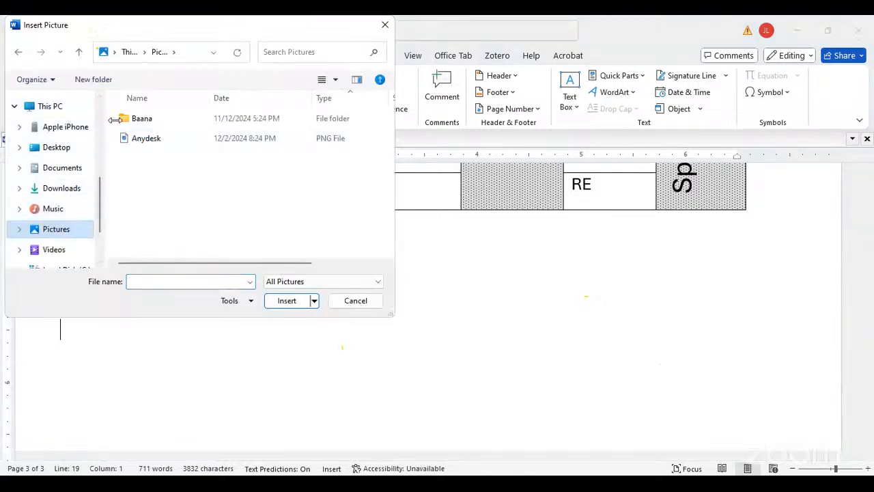
double_click(137, 119)
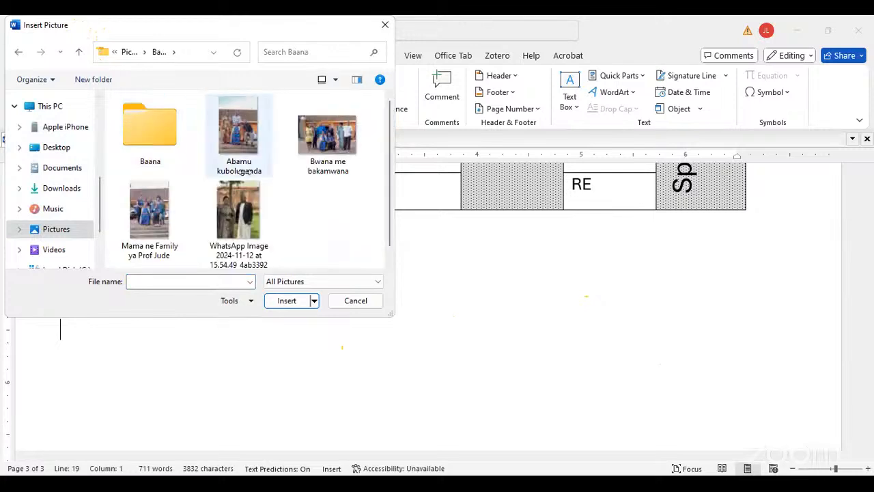
double_click(150, 133)
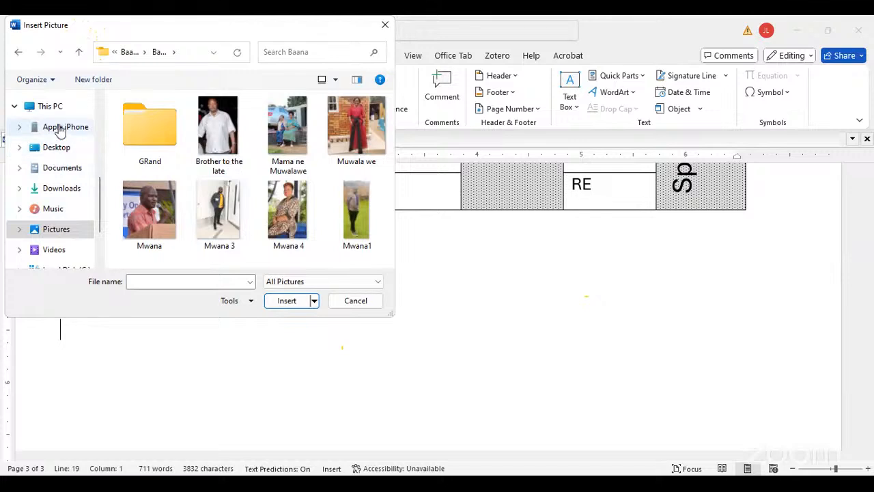
Insert the UCC logo picture from the Downloads folder beneath the Shapes heading
click(63, 187)
scroll(209, 201, down, 3)
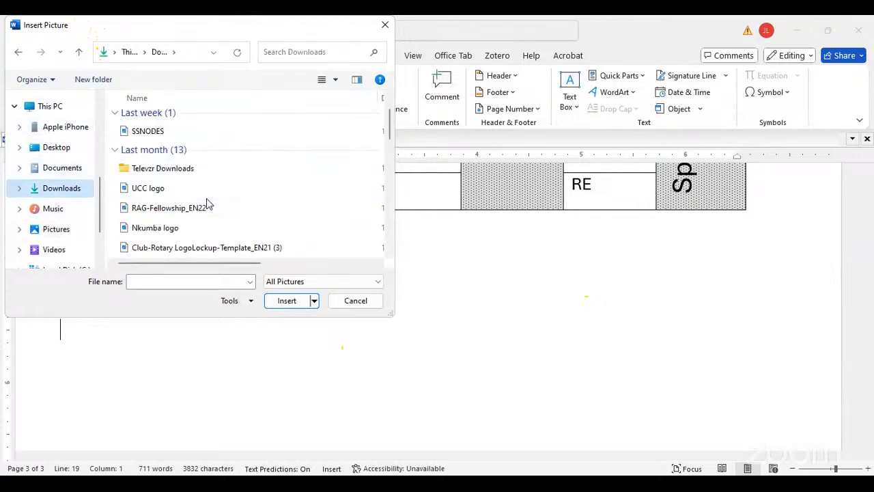
scroll(209, 203, down, 10)
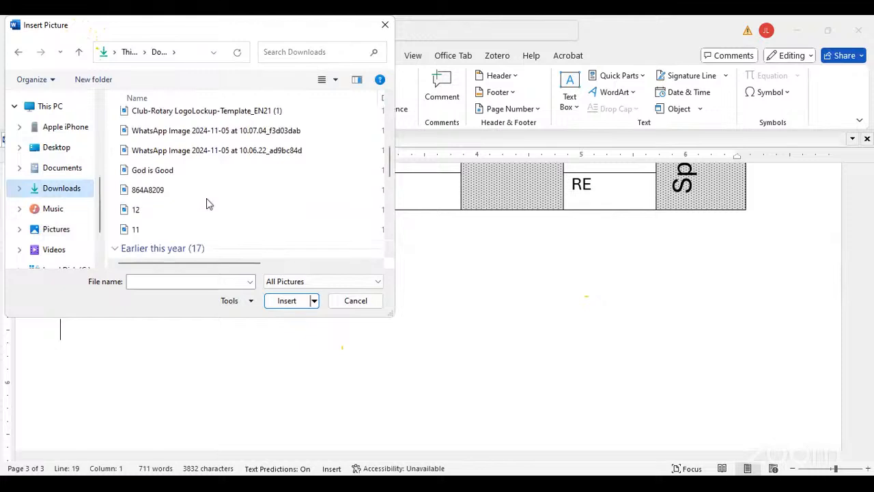
scroll(205, 203, down, 2)
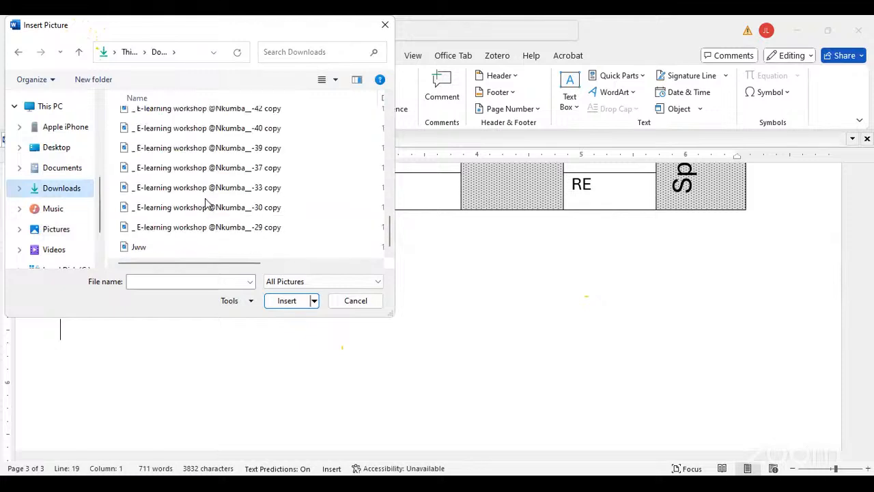
scroll(206, 201, up, 15)
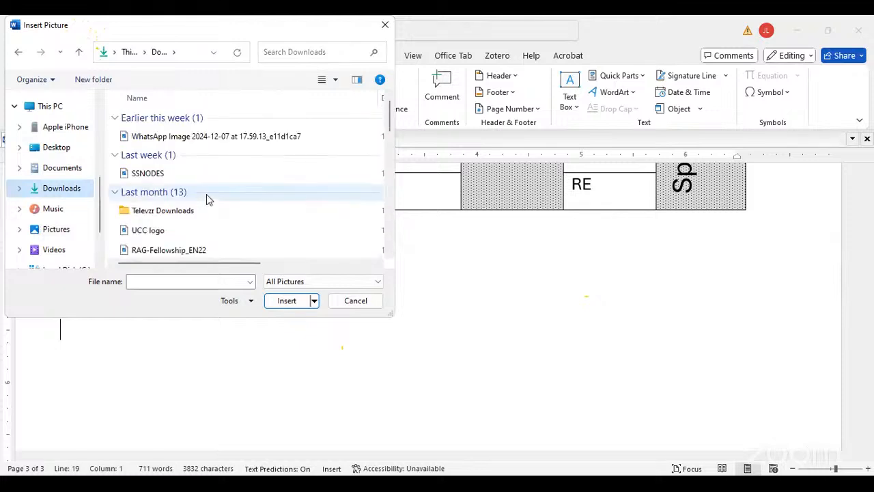
scroll(205, 194, down, 1)
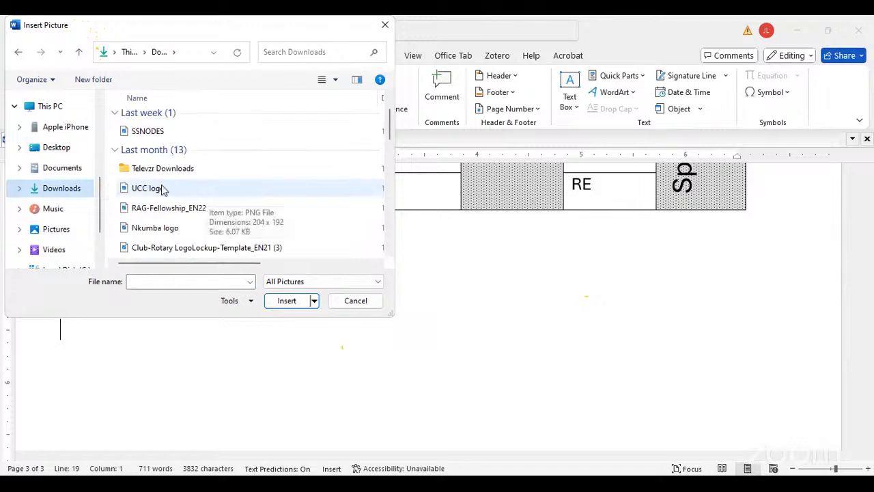
click(148, 192)
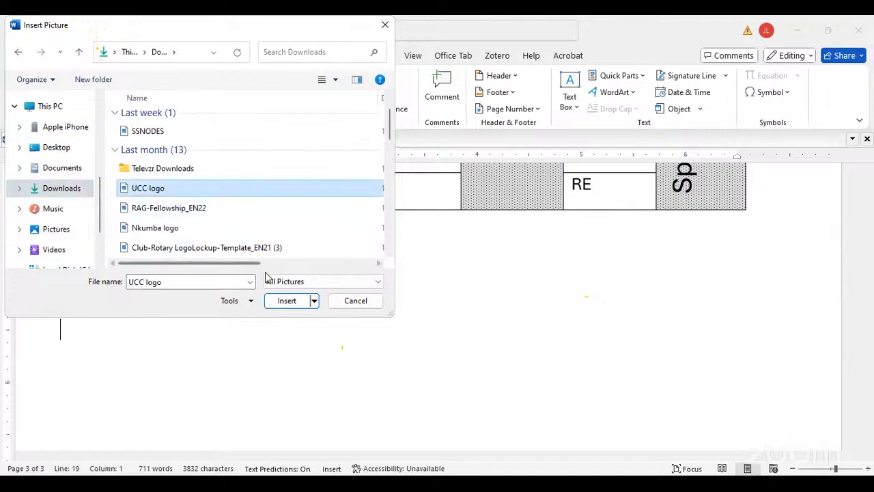
click(278, 302)
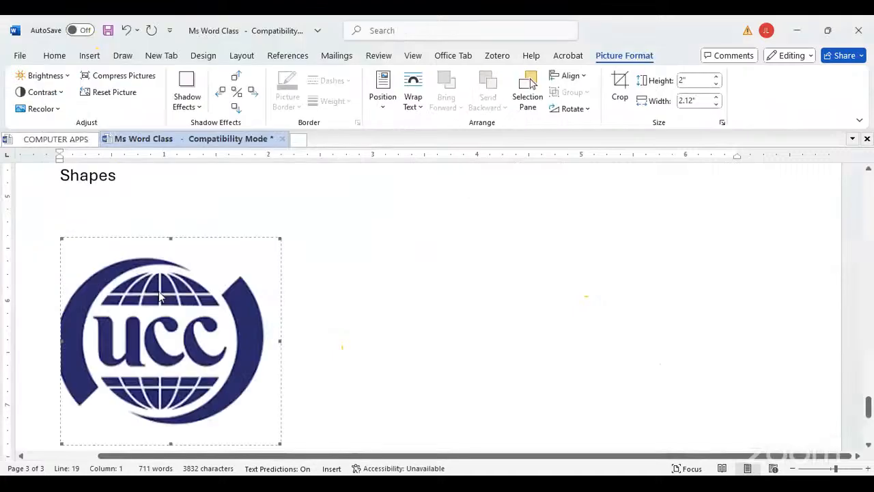
Insert the God is Good picture from the Downloads folder directly after the UCC logo
click(445, 313)
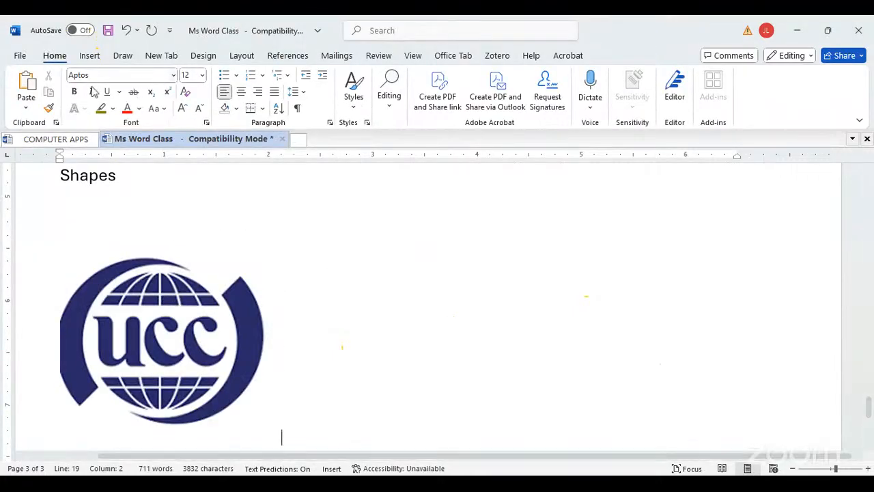
click(90, 56)
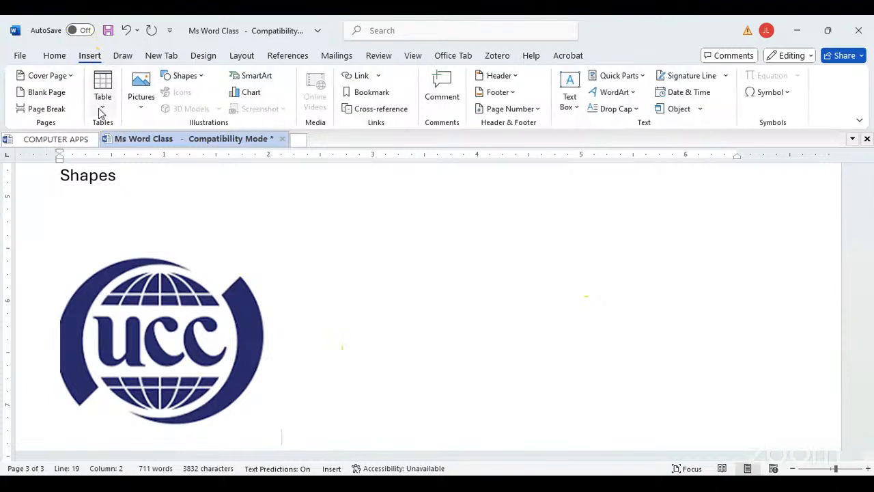
click(103, 109)
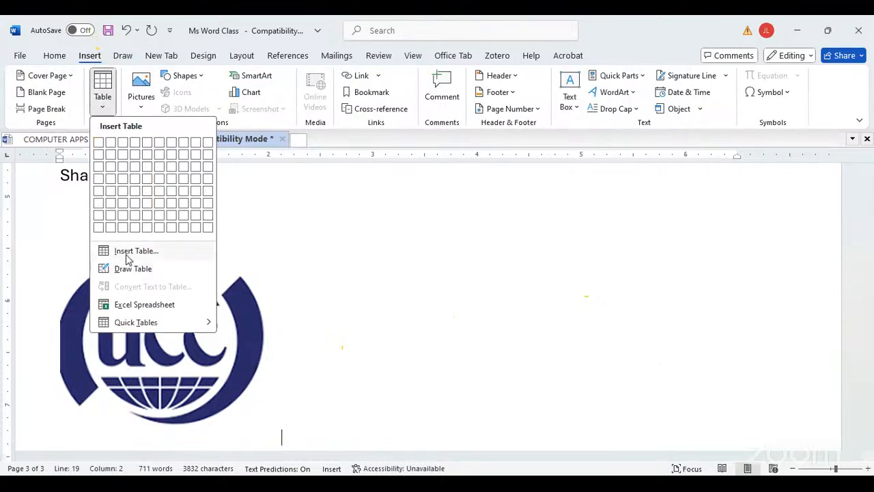
click(145, 109)
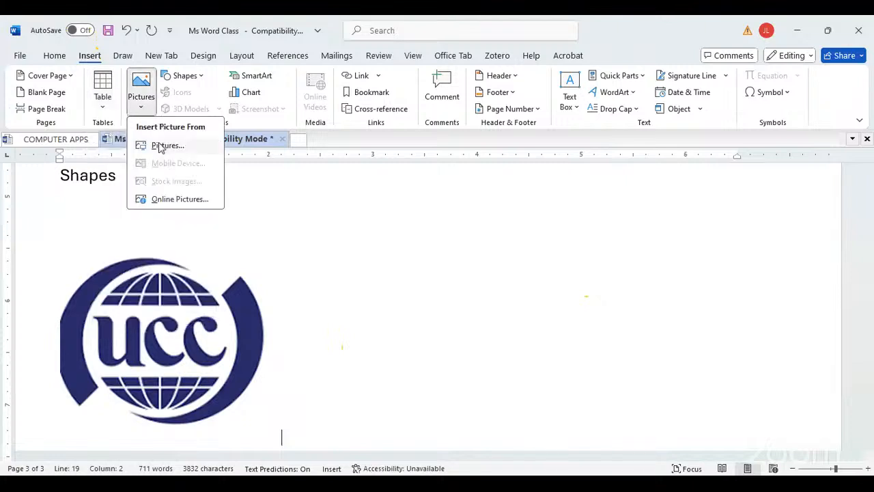
click(160, 148)
scroll(264, 229, down, 5)
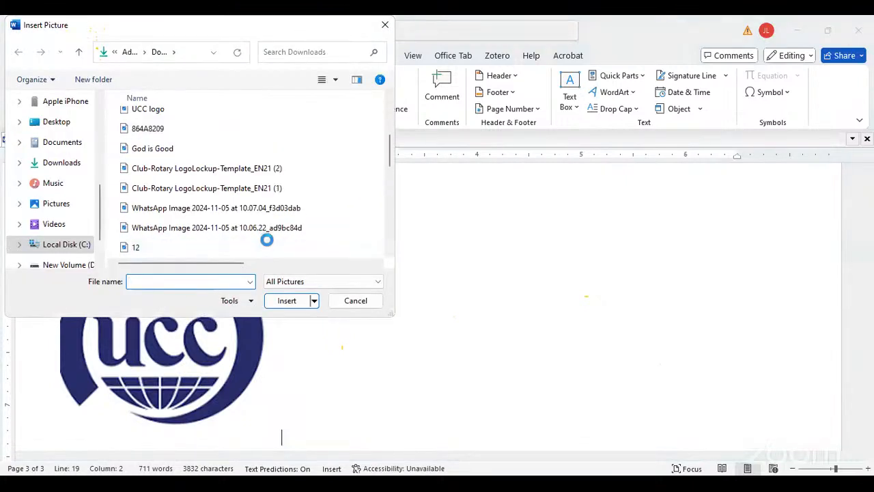
click(146, 148)
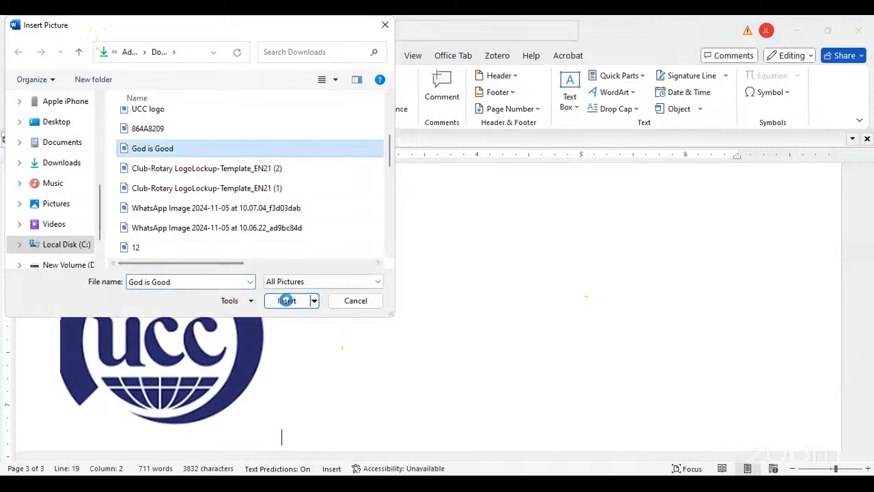
click(286, 300)
scroll(409, 282, down, 8)
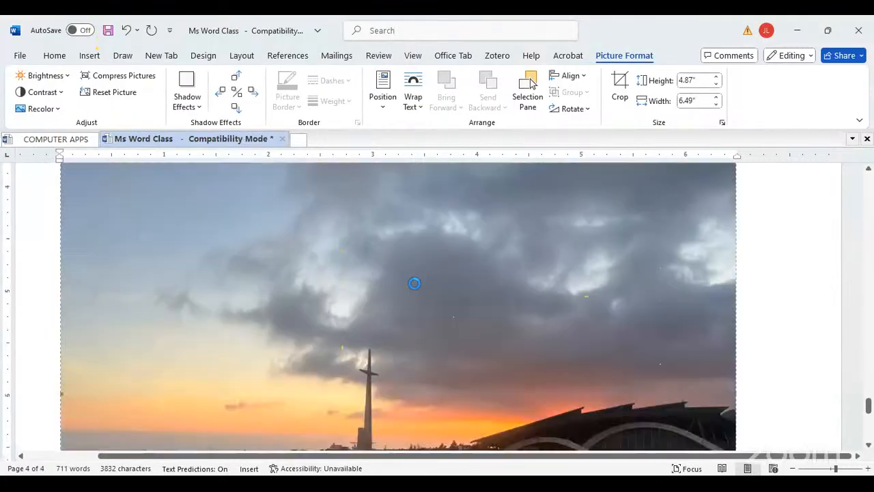
scroll(415, 283, down, 4)
scroll(428, 303, up, 5)
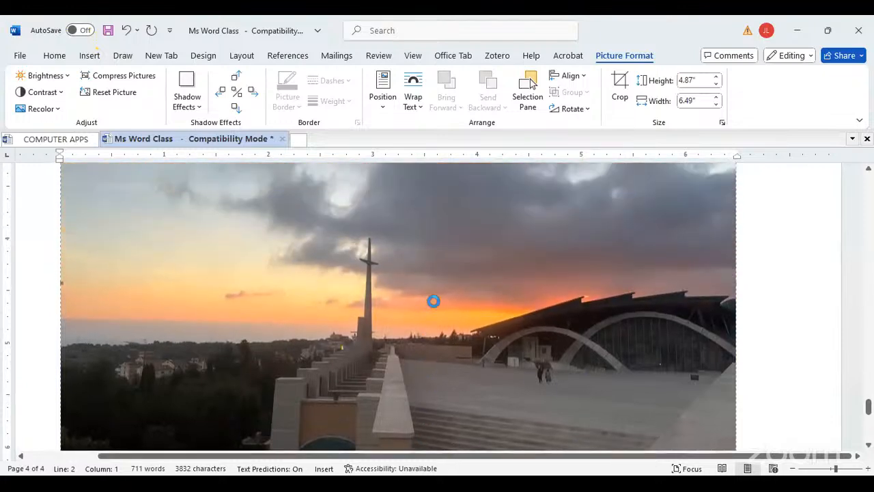
scroll(441, 294, up, 5)
scroll(448, 306, up, 3)
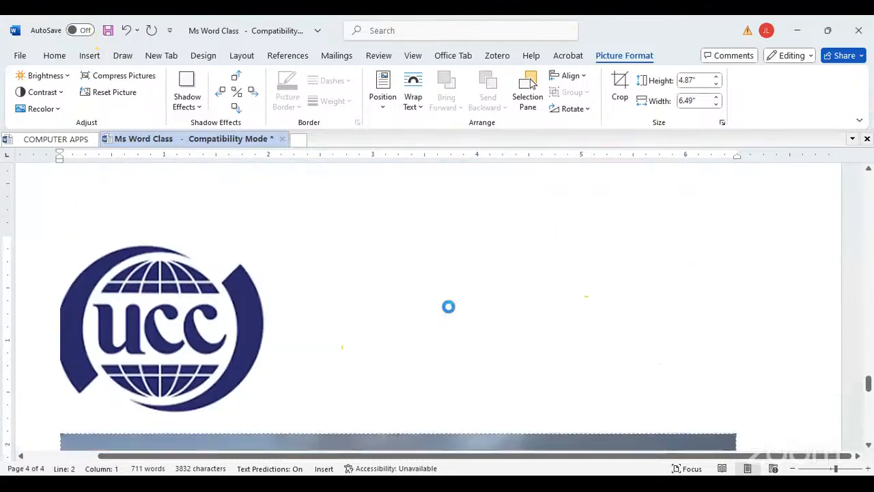
Shrink the sunset photo proportionally to about 1.77" high and 2.37" wide so it sits beside the UCC logo
click(145, 332)
drag(146, 334, 254, 340)
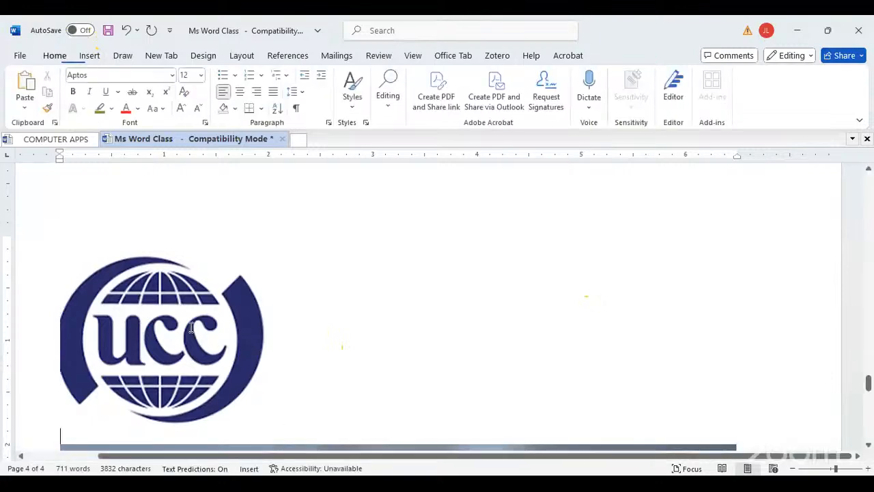
scroll(359, 328, down, 5)
click(493, 373)
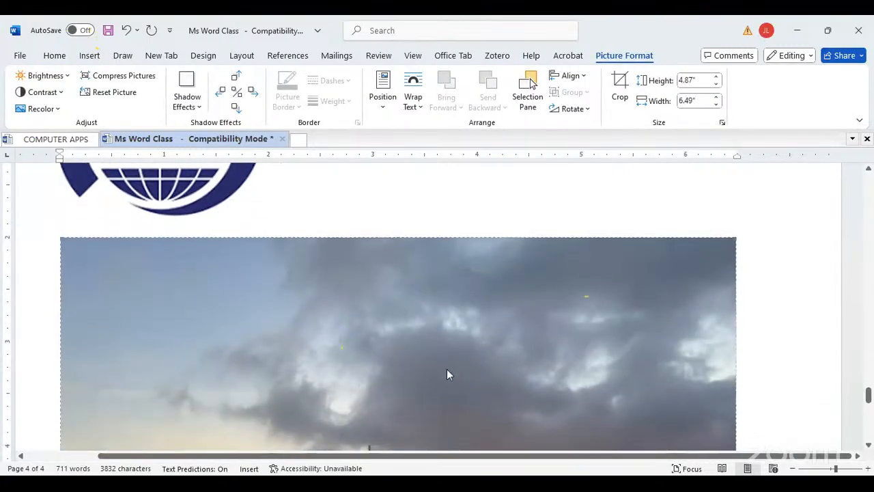
scroll(423, 382, up, 3)
scroll(451, 384, down, 3)
drag(732, 242, 439, 371)
scroll(439, 370, down, 5)
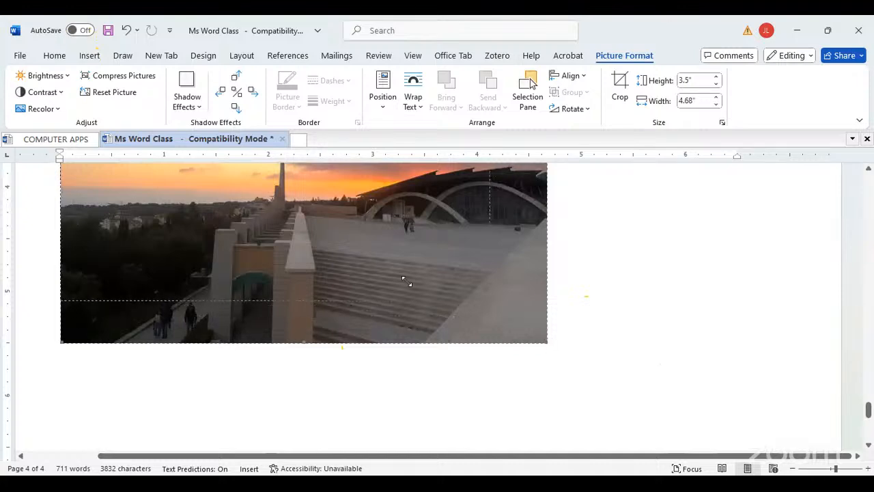
drag(366, 273, 367, 274)
scroll(422, 348, down, 3)
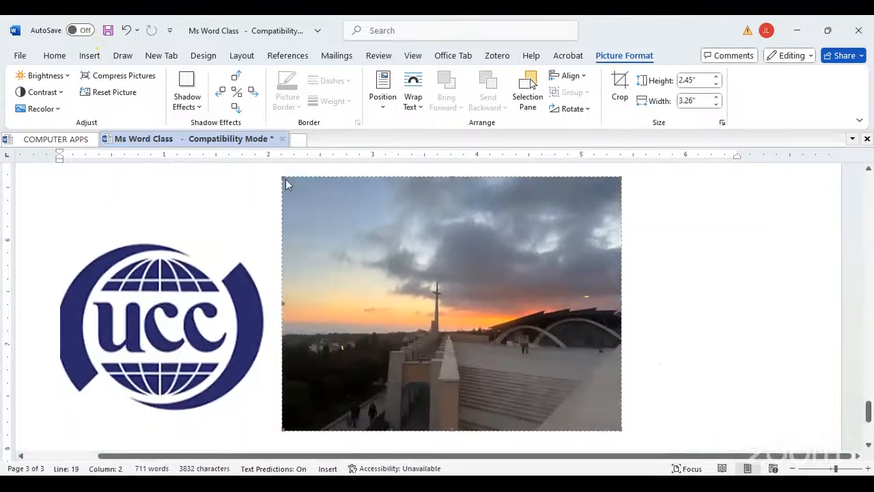
drag(288, 181, 376, 250)
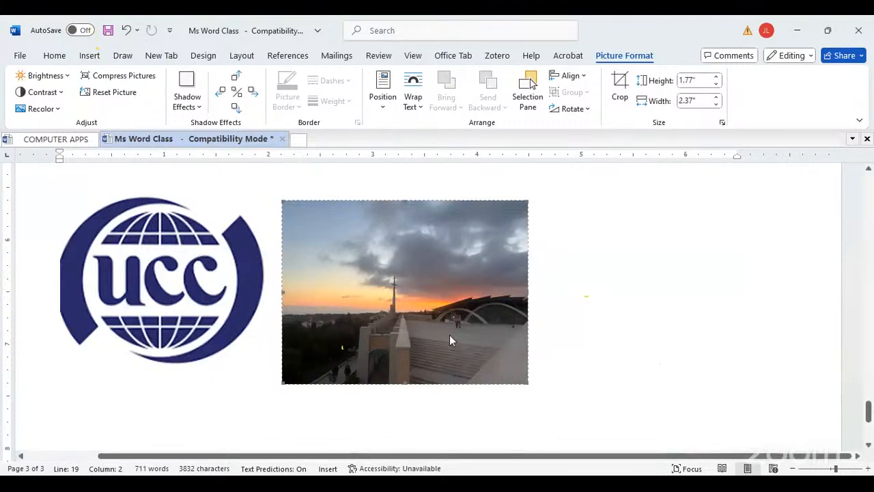
Set the UCC logo's text wrapping to Tight
click(621, 335)
click(238, 312)
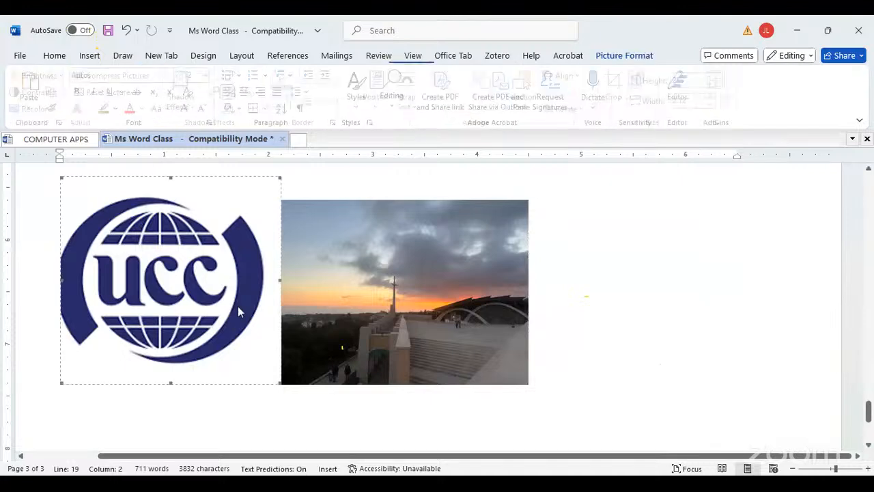
click(595, 356)
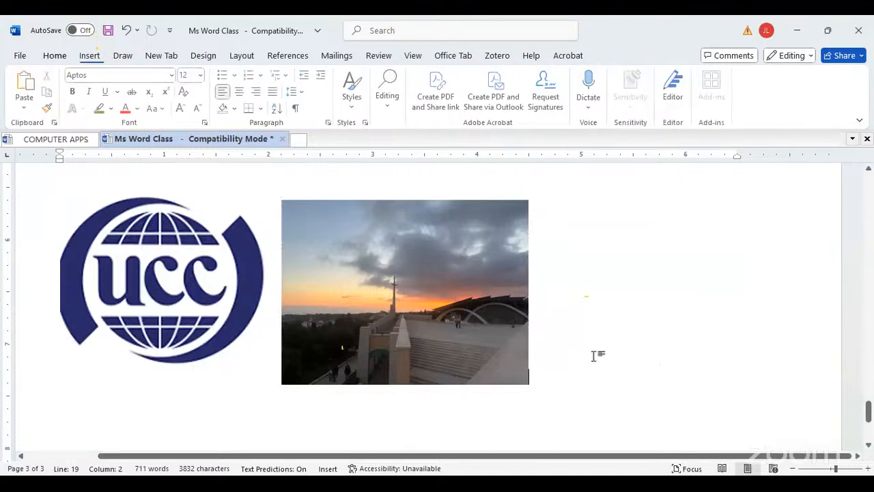
right_click(230, 298)
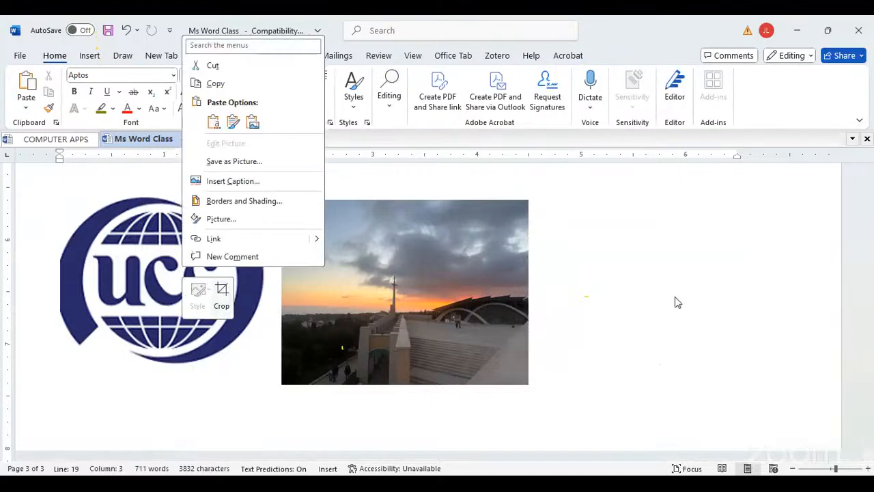
click(101, 281)
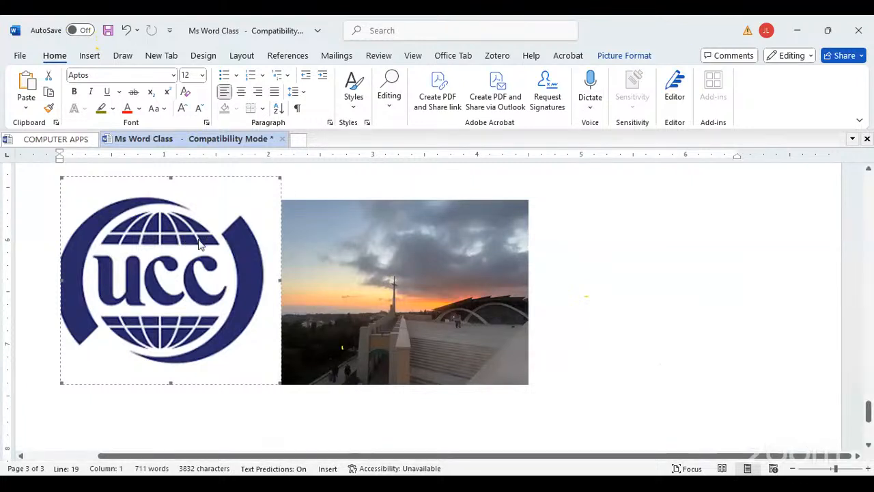
click(629, 57)
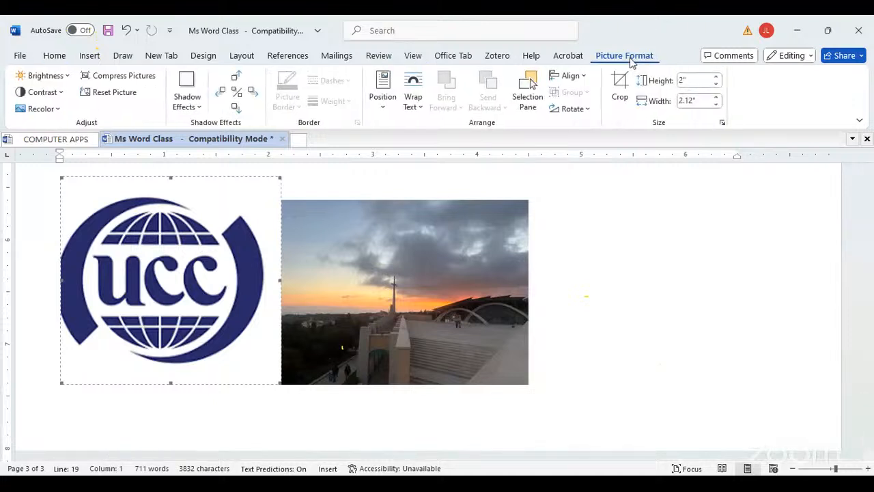
click(424, 110)
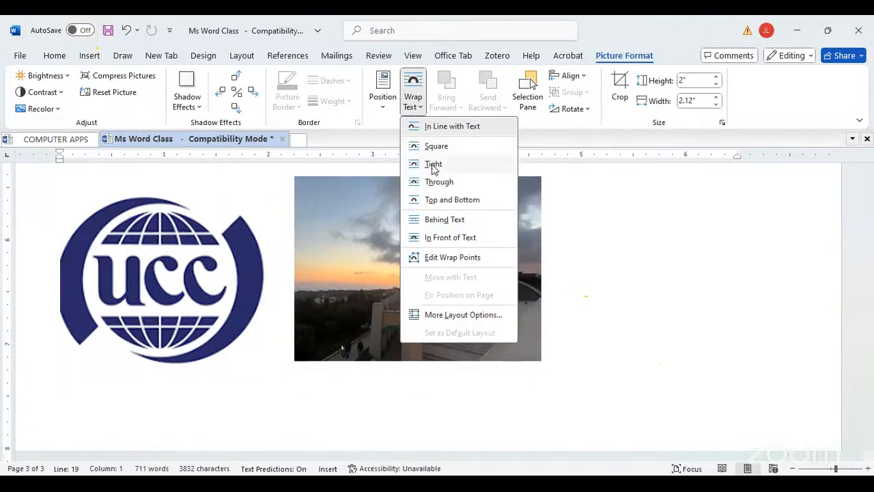
click(433, 166)
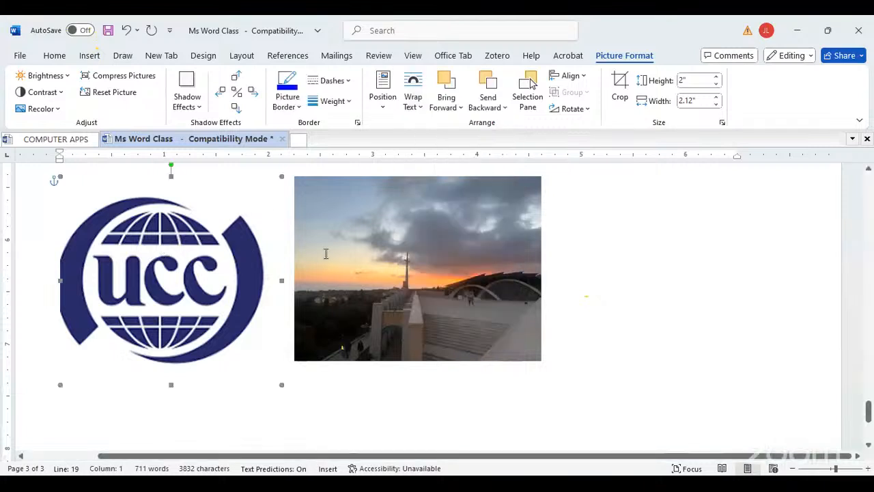
Set the sunset photo's text wrapping to Tight
click(377, 247)
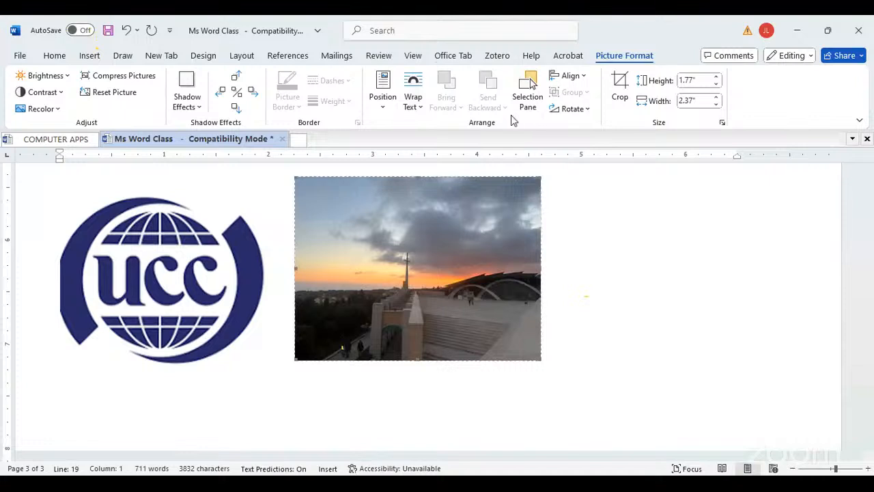
click(418, 109)
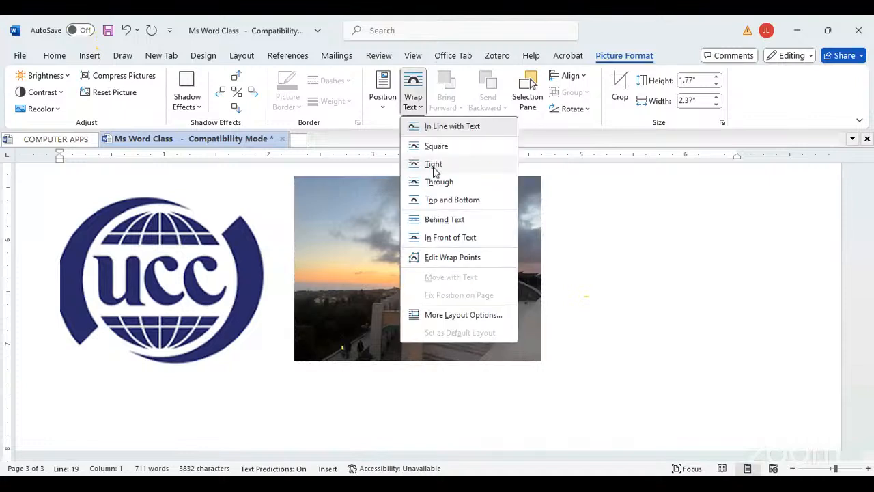
click(433, 163)
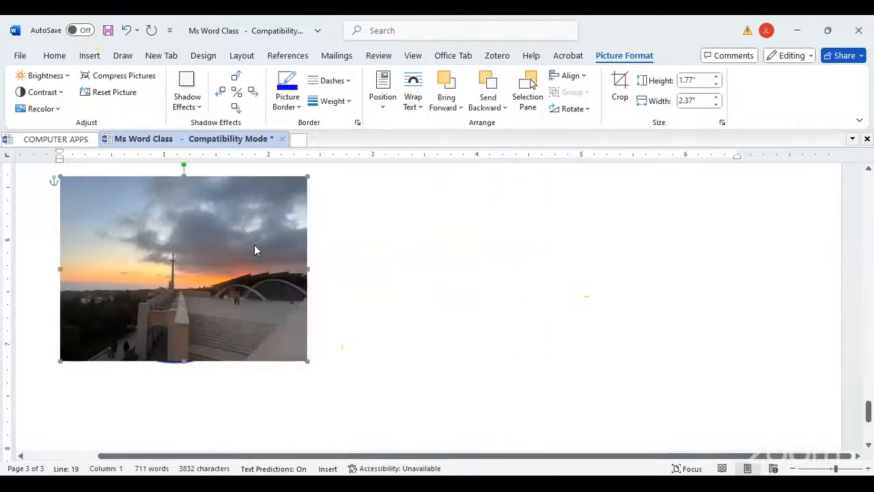
Move the sunset photo off the UCC logo to its right, leaving a gap between the two pictures
scroll(433, 248, down, 3)
scroll(390, 236, up, 6)
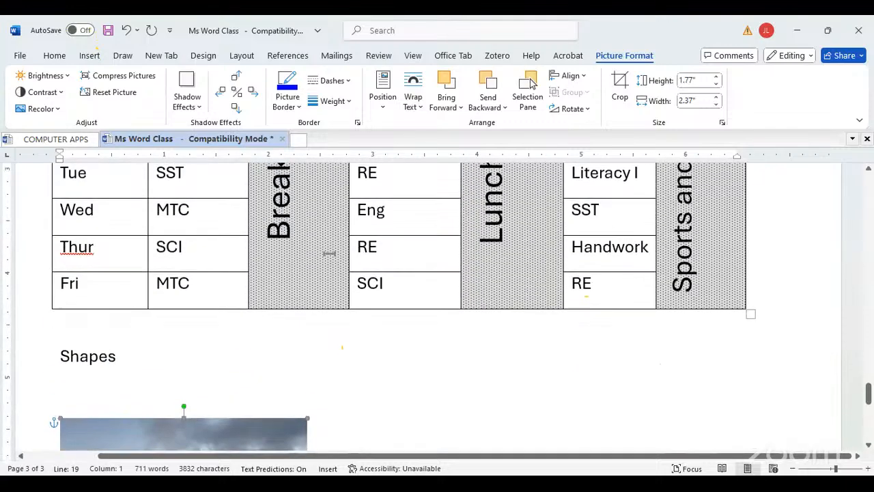
scroll(269, 264, down, 4)
drag(230, 261, 684, 256)
scroll(273, 285, up, 3)
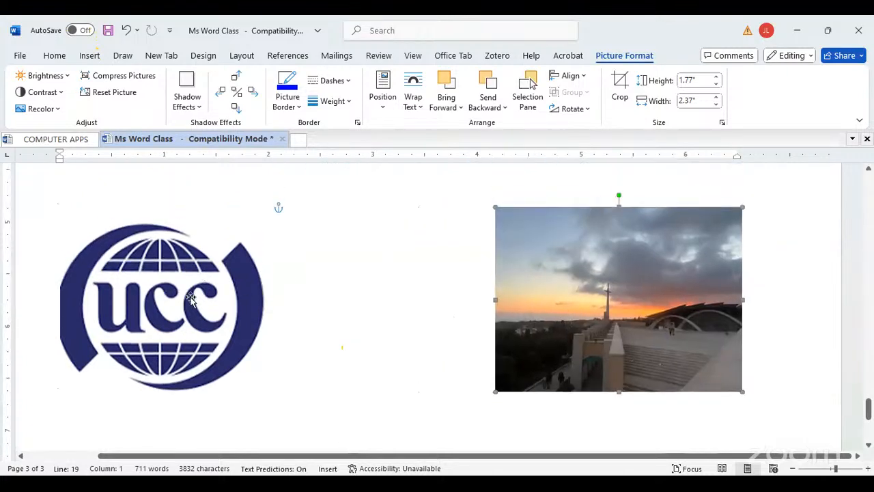
click(192, 314)
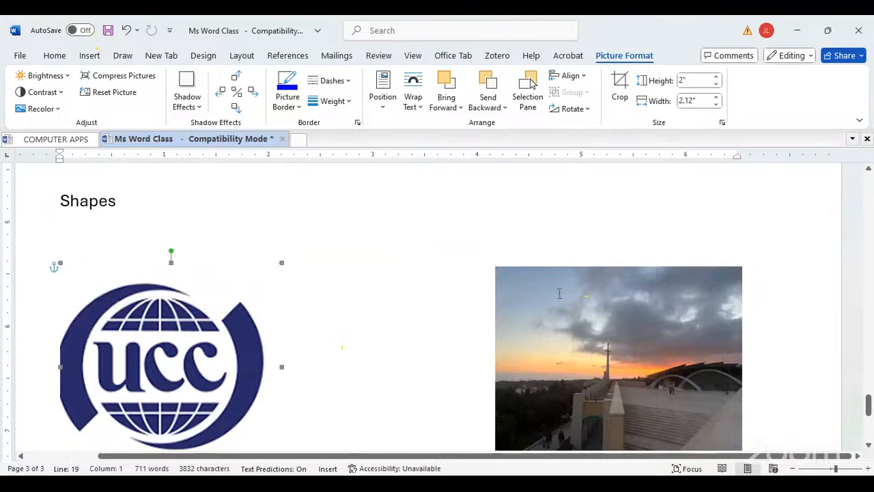
drag(559, 293, 495, 293)
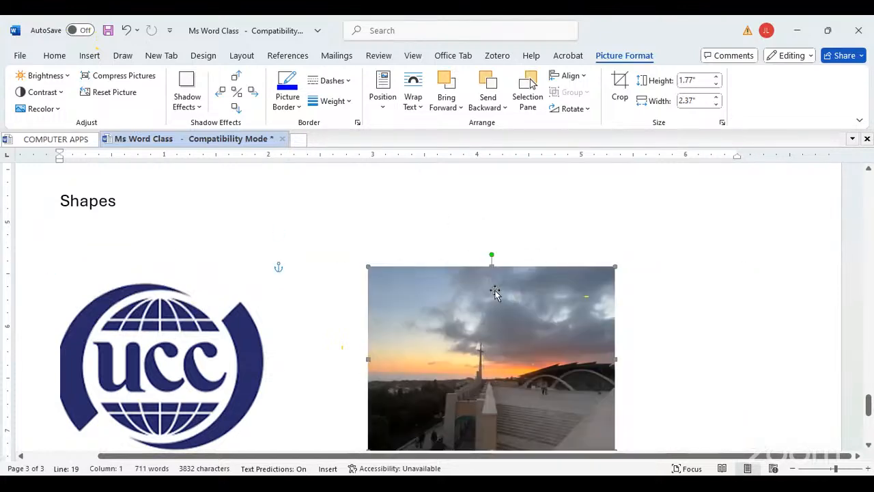
scroll(486, 271, down, 4)
scroll(383, 285, up, 2)
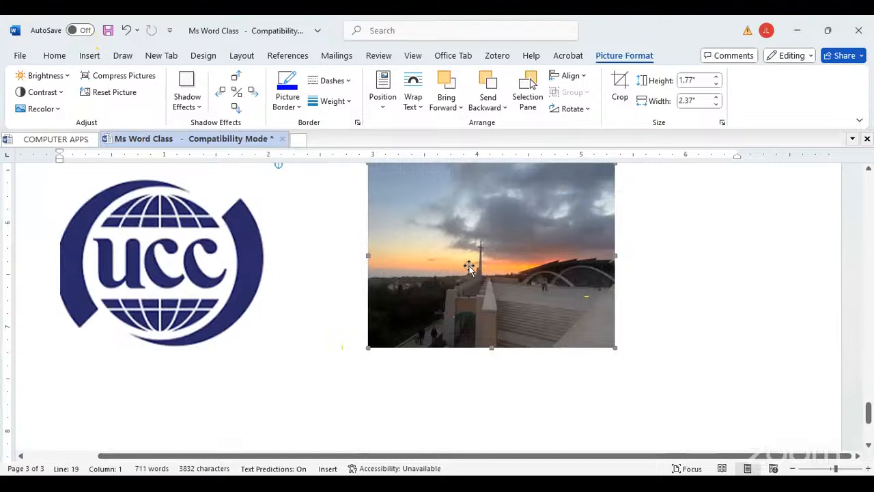
scroll(469, 266, up, 3)
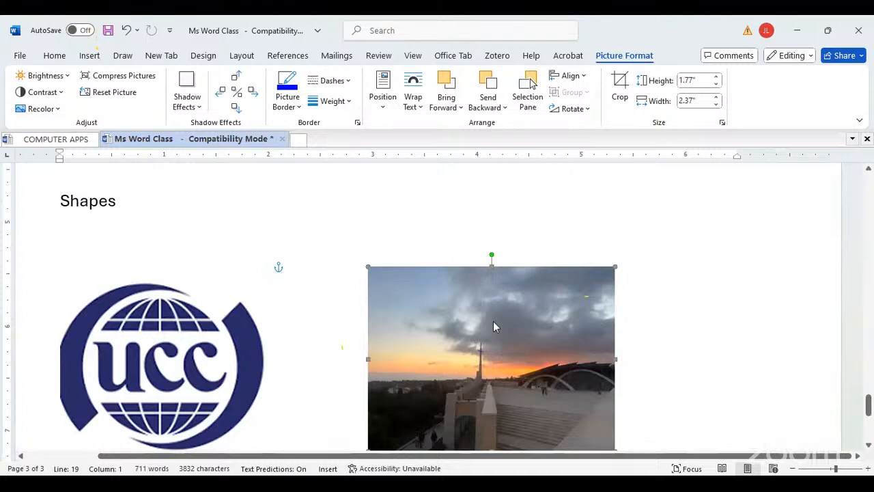
Group the UCC logo and the sunset photo into a single object
ctrl+click(222, 334)
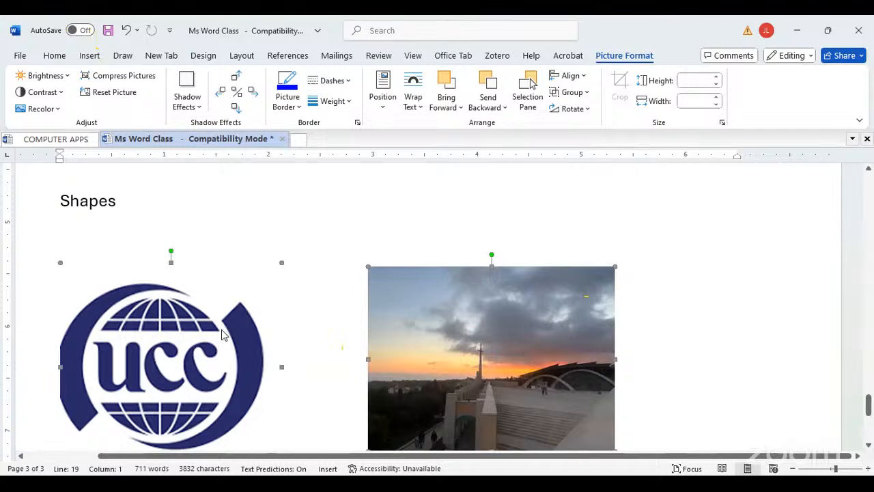
right_click(222, 334)
mouse_move(304, 233)
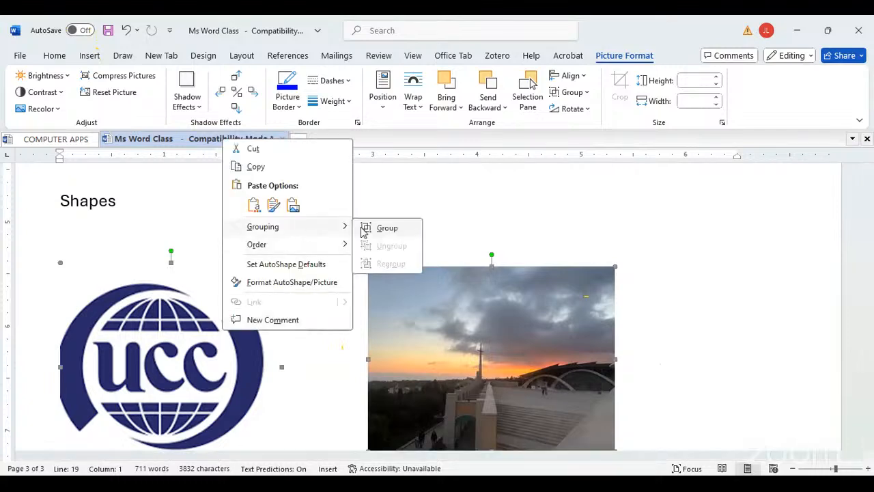
click(394, 228)
click(759, 283)
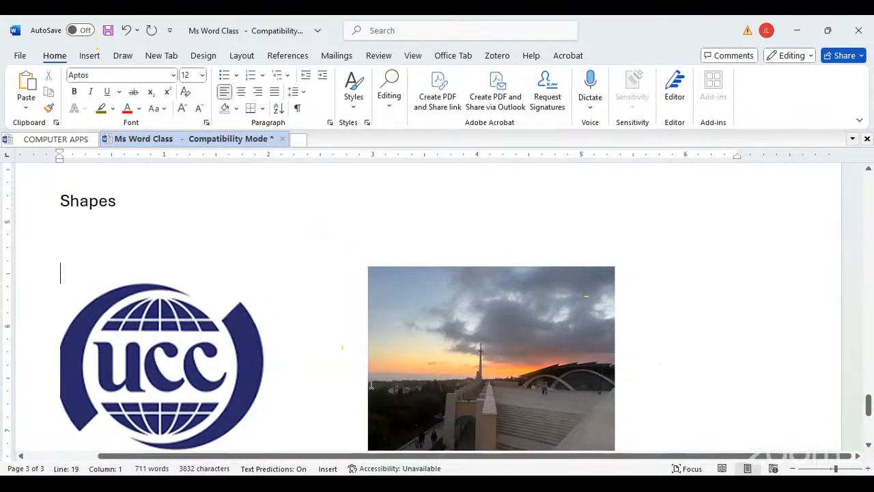
click(412, 343)
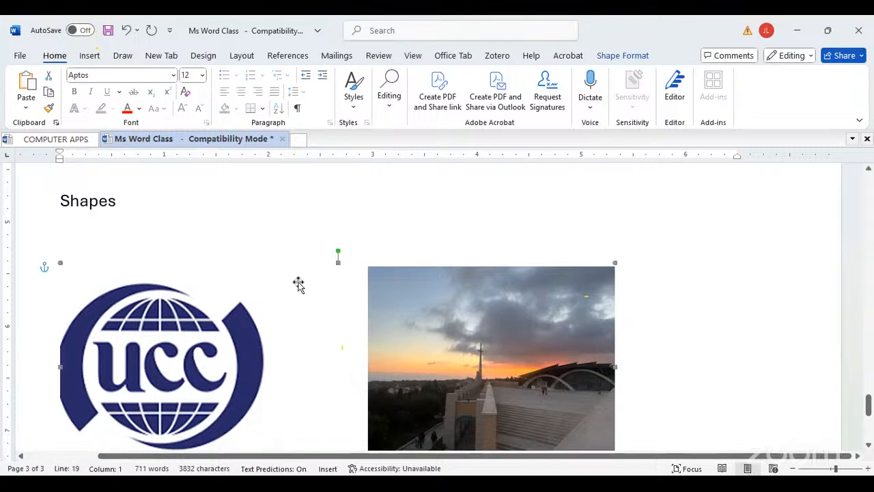
click(345, 290)
click(225, 339)
click(464, 349)
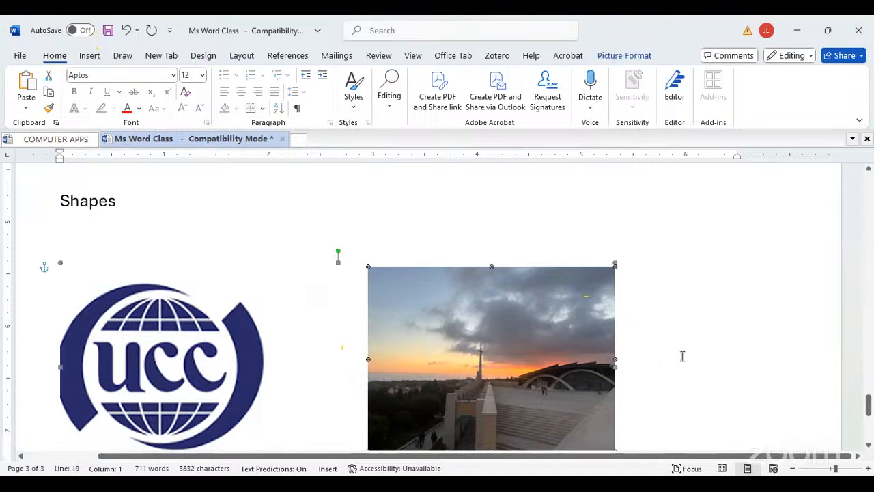
click(802, 335)
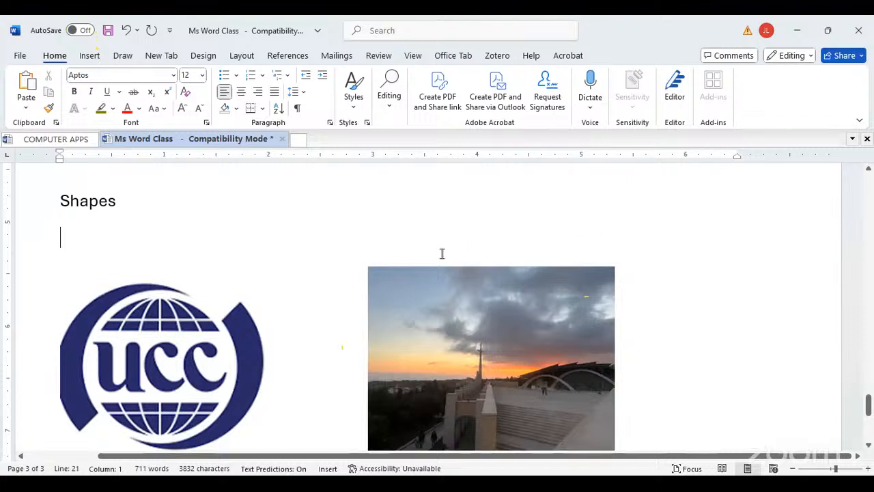
Move the grouped pictures about half an inch to the right, away from the page's left margin
click(241, 321)
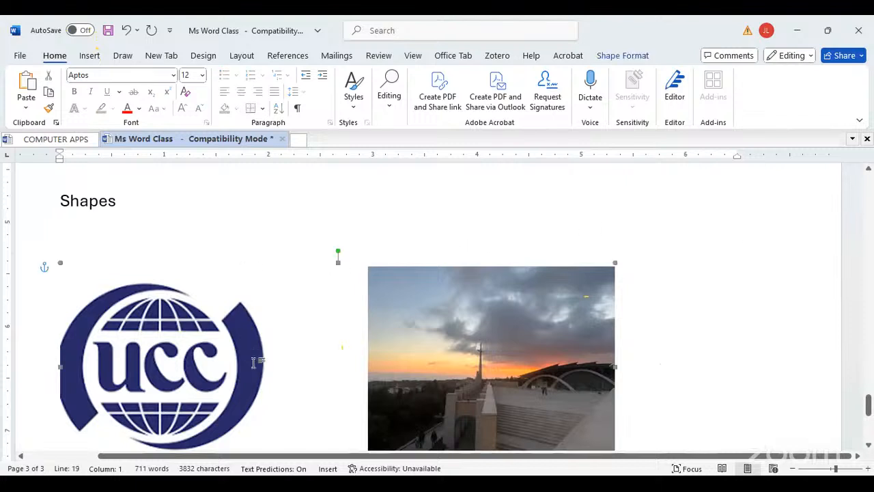
drag(252, 363, 262, 367)
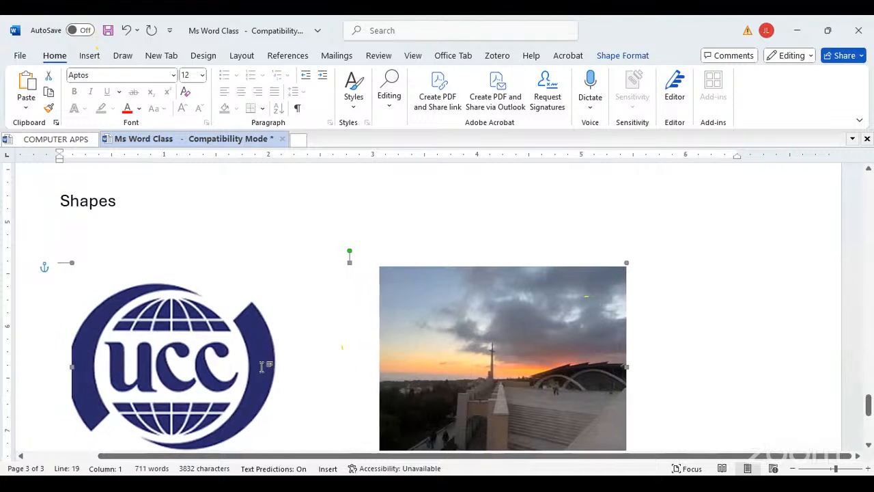
key(Right)
key(Right)
key(Right)
key(Right)
key(Right)
key(Right)
key(Right)
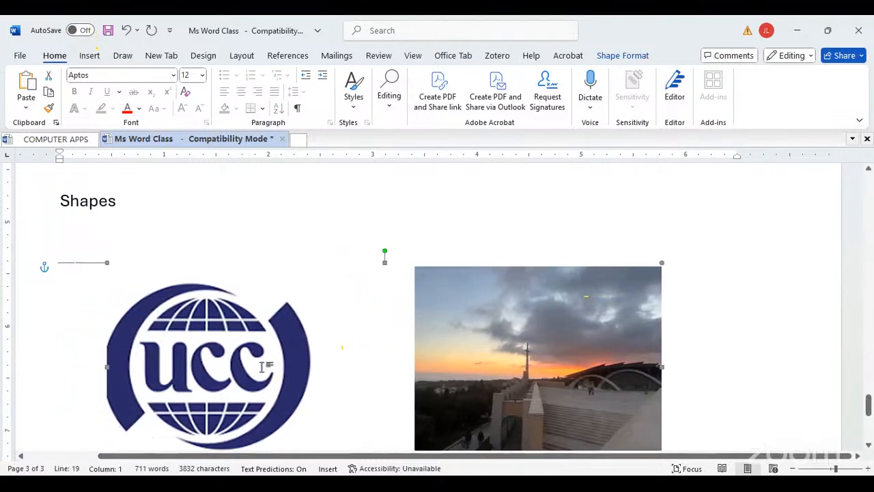
key(Right)
key(Right)
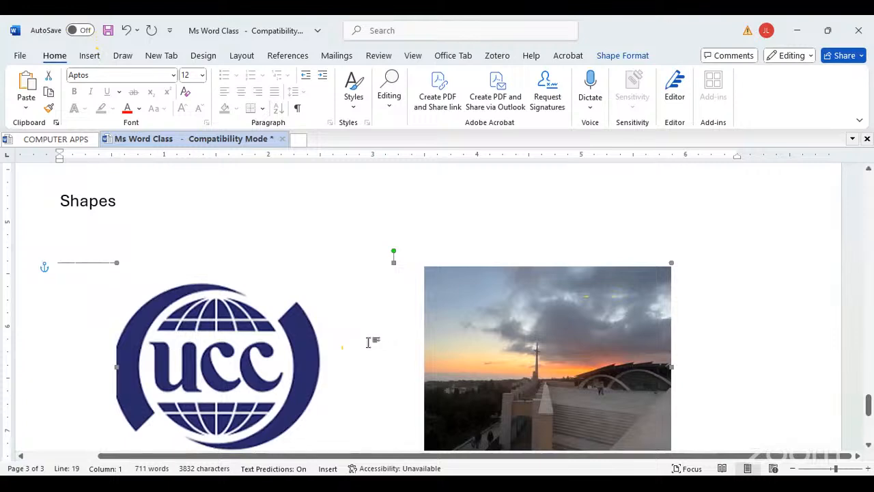
scroll(303, 353, down, 3)
scroll(234, 241, up, 3)
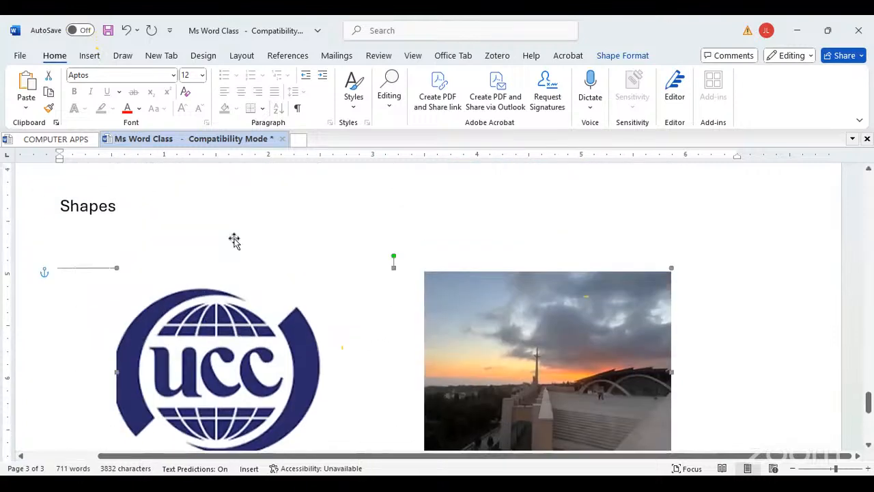
Draw a horizontal right block arrow in the empty space below the grouped pictures
scroll(234, 240, up, 1)
click(90, 56)
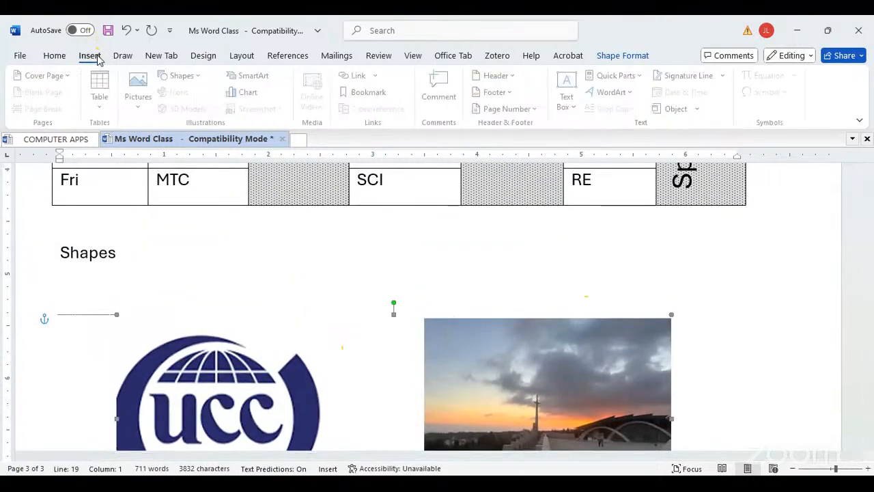
click(200, 76)
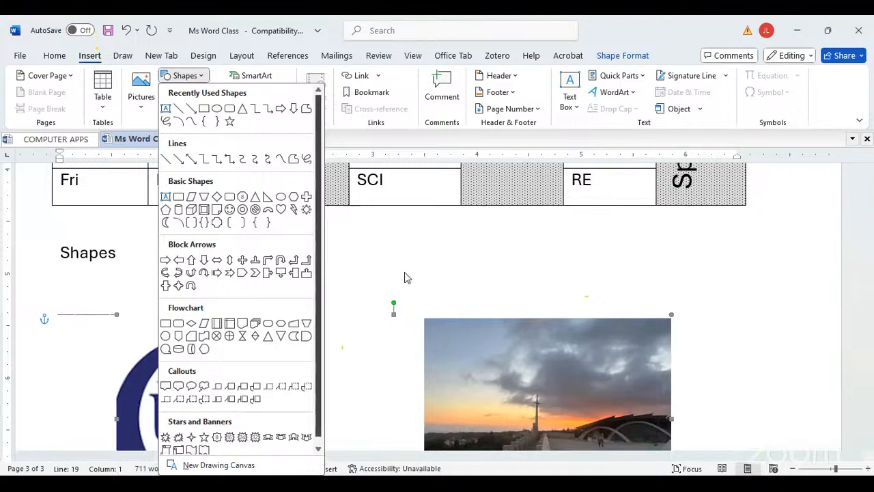
scroll(422, 282, down, 8)
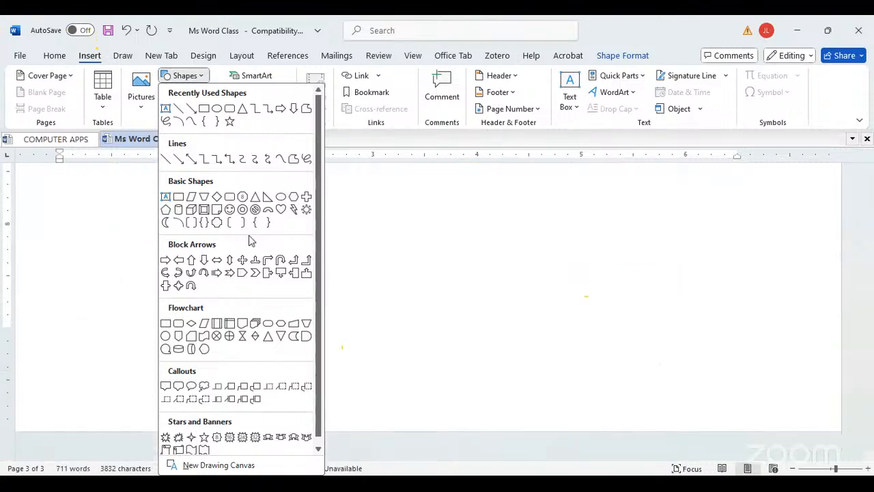
click(282, 109)
drag(163, 257, 396, 312)
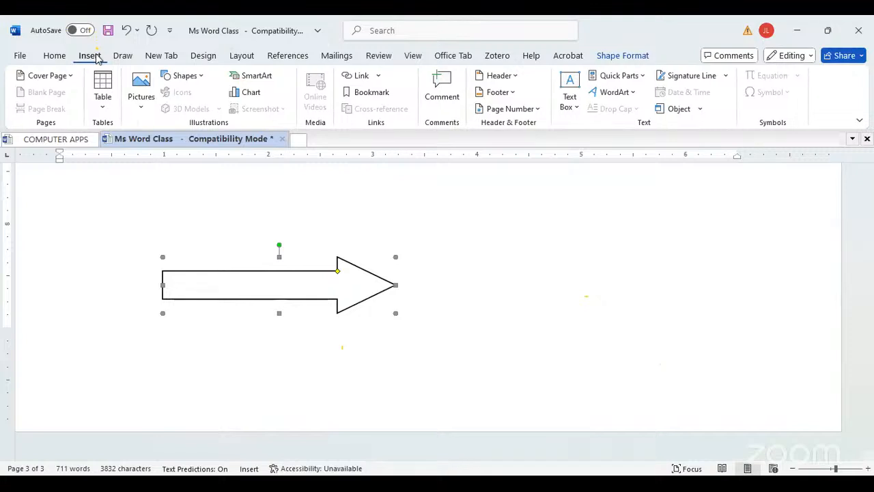
click(504, 218)
Draw a down block arrow about 1.61" high and 0.53" wide, placing its top end at the right arrow's tip
scroll(503, 218, up, 3)
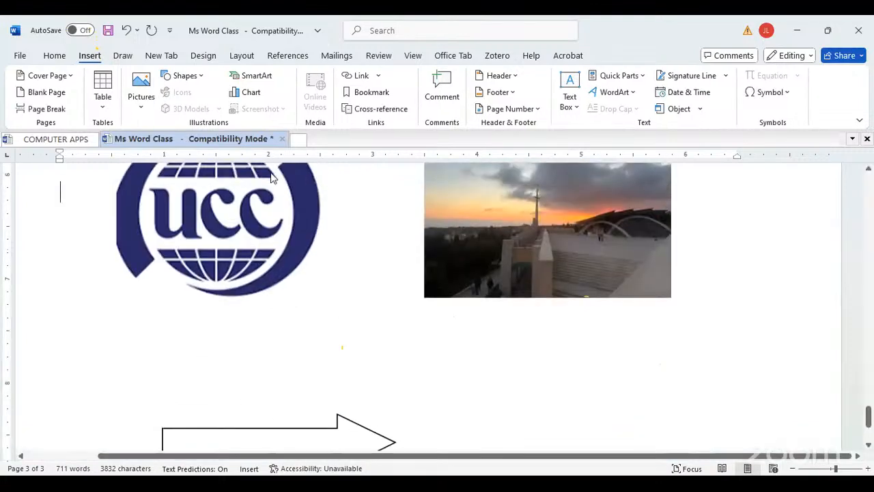
click(183, 75)
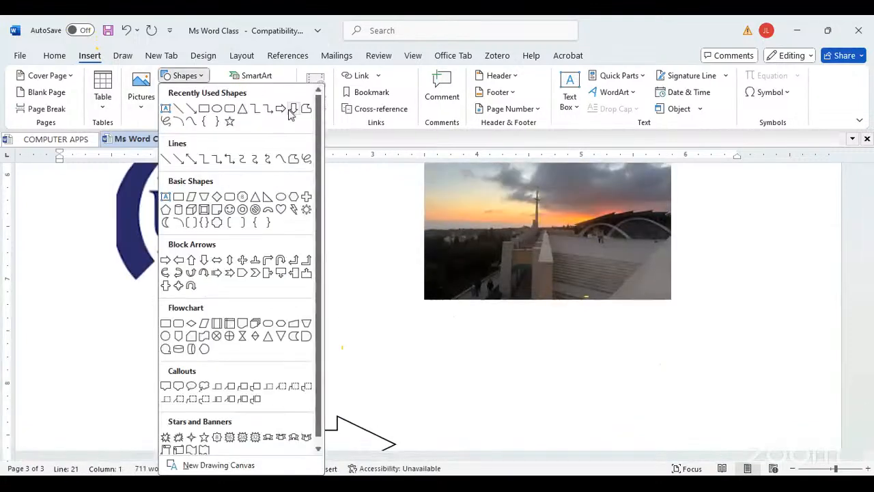
click(292, 109)
scroll(444, 246, down, 3)
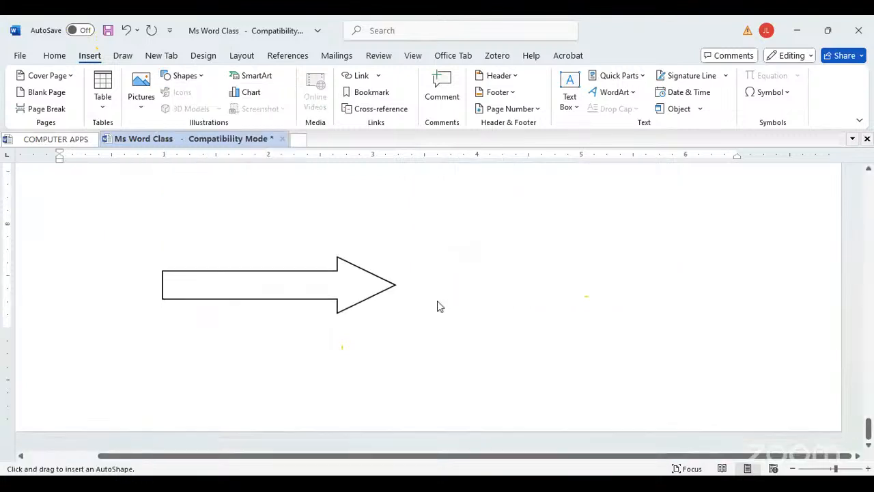
mouse_move(437, 253)
mouse_down()
mouse_move(450, 398)
mouse_move(433, 425)
mouse_move(384, 430)
mouse_up()
drag(408, 380, 407, 353)
click(66, 345)
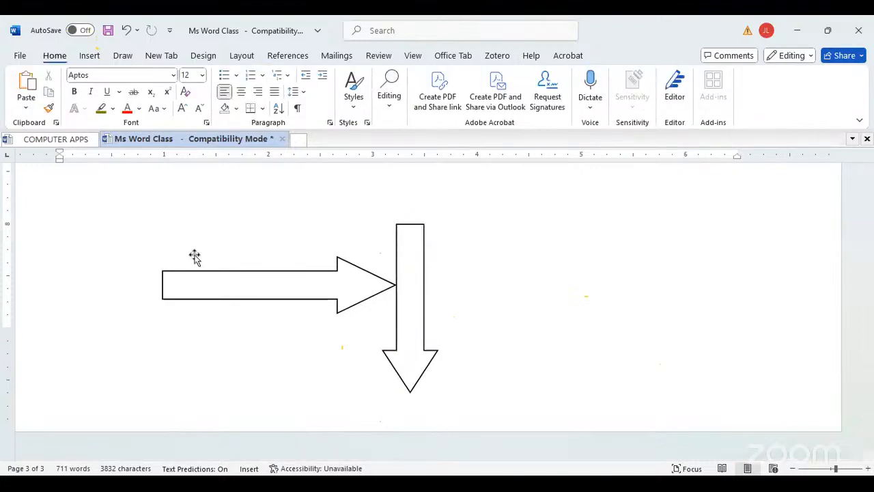
drag(417, 317, 418, 364)
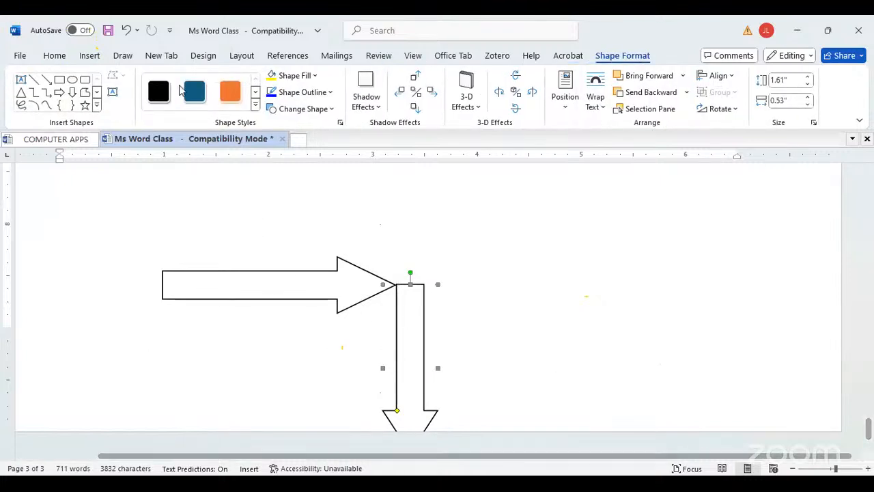
Draw a rectangle about 1.42" high and 1.65" wide to the right of the two arrows
click(90, 55)
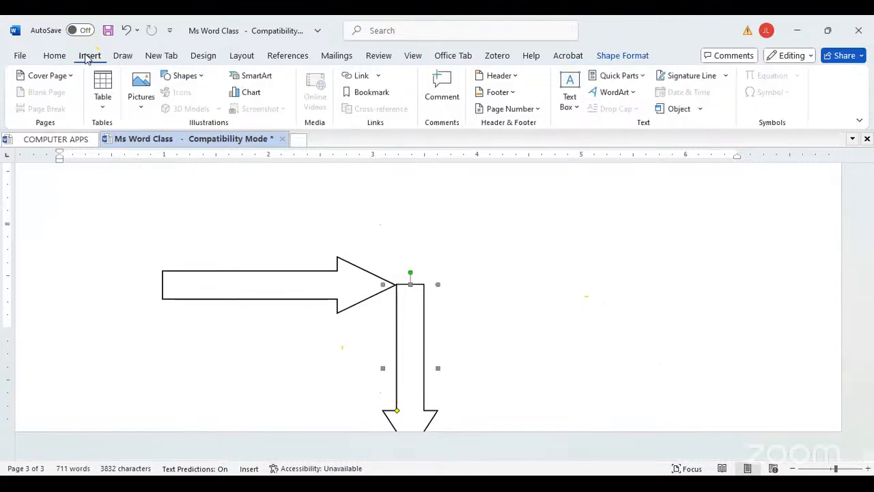
click(201, 77)
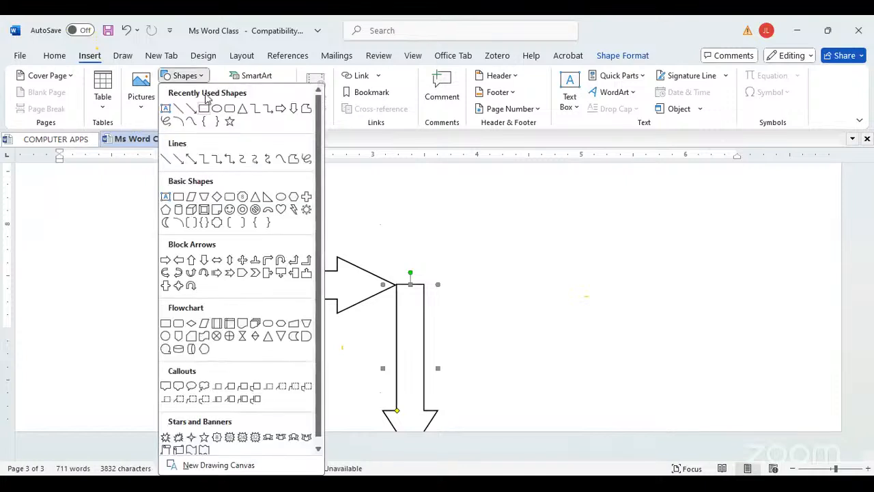
click(204, 109)
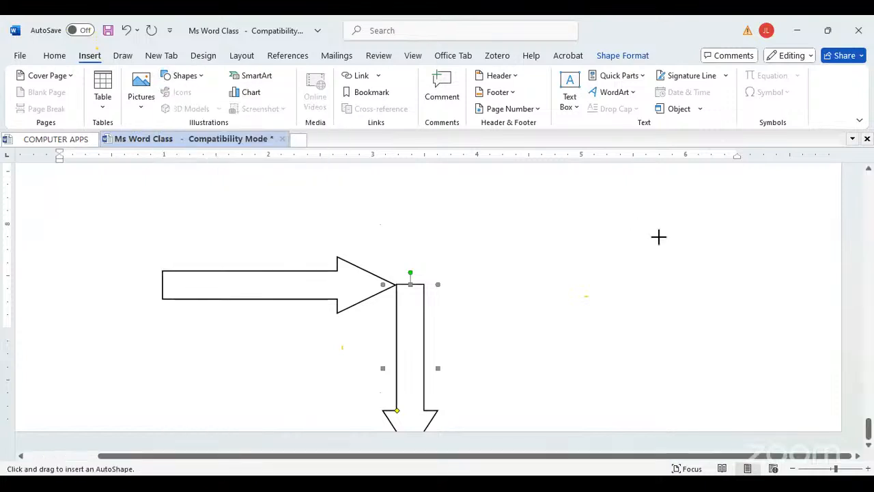
drag(589, 220, 761, 367)
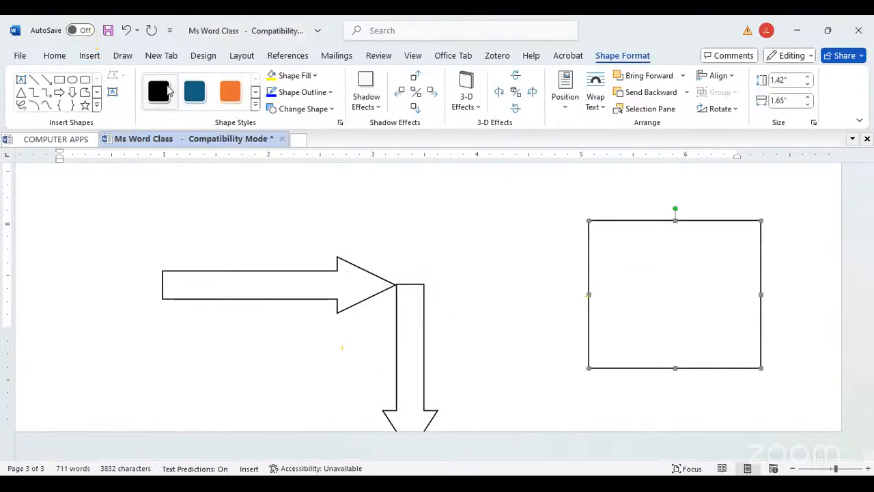
Draw a straight horizontal line arrow about 1.81" long, pointing right, just above the right block arrow
click(89, 56)
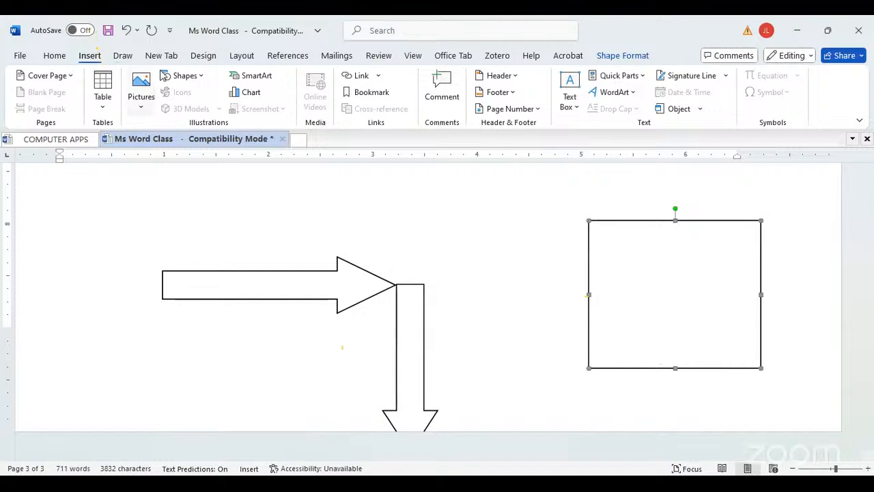
click(198, 80)
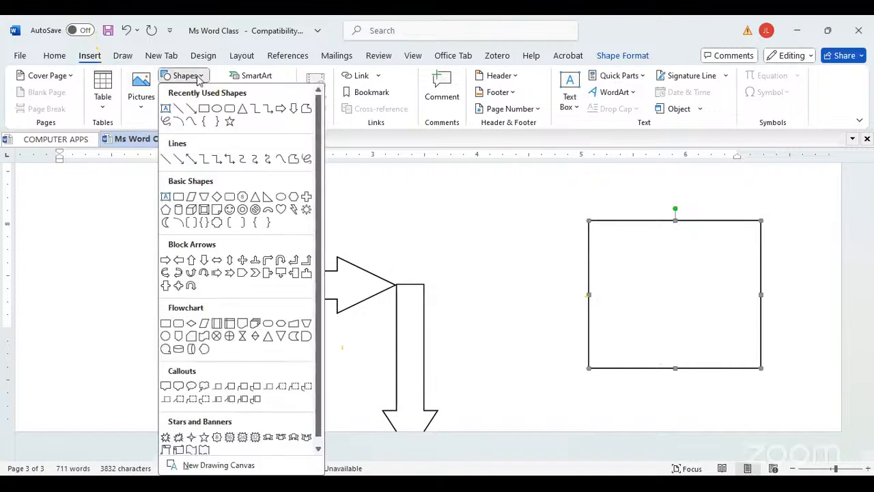
click(192, 112)
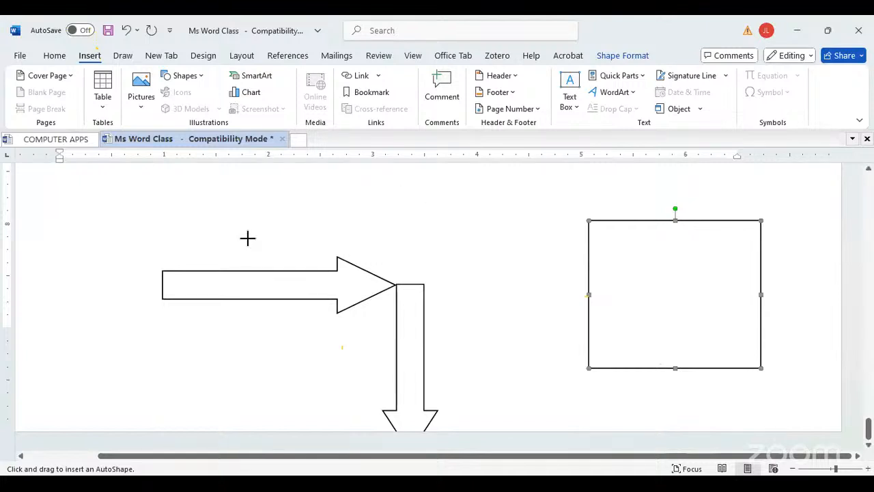
drag(325, 241, 506, 244)
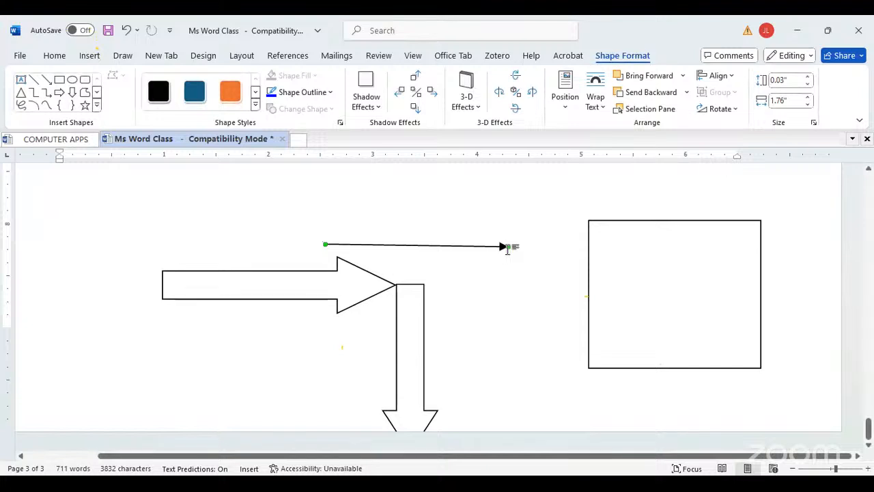
drag(509, 249, 514, 244)
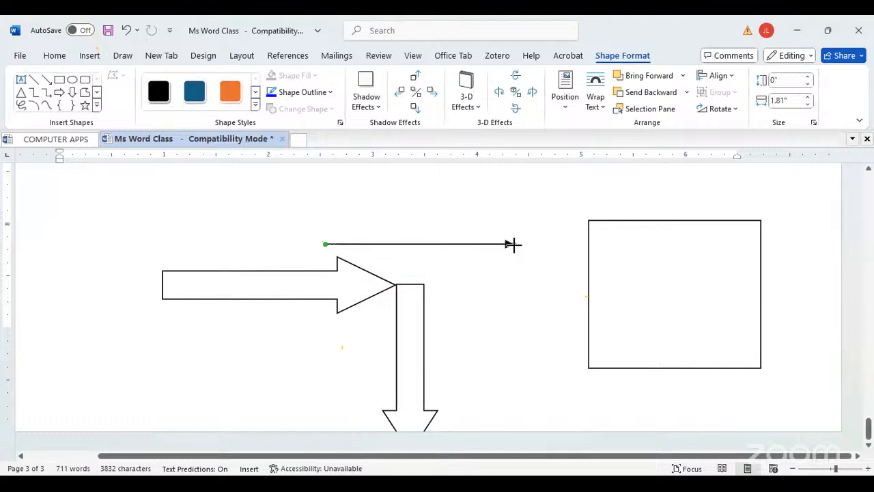
Shrink the grouped pictures to about 1.36" by 4.57" and draw a vertical arrow about 1.4" long upward from the horizontal line arrow's start
click(521, 316)
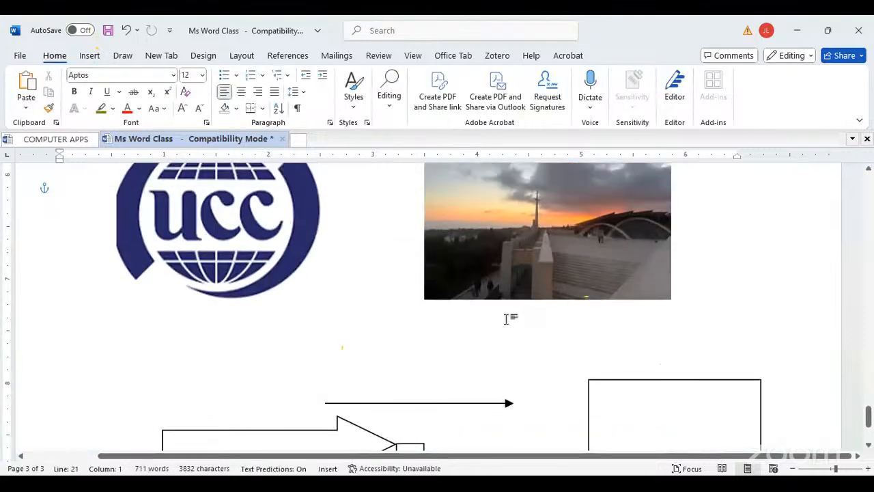
click(616, 307)
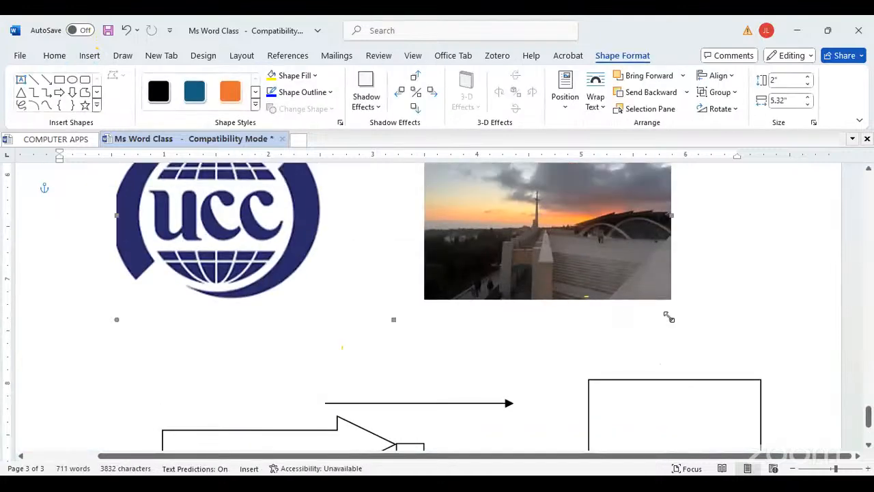
drag(669, 317, 592, 253)
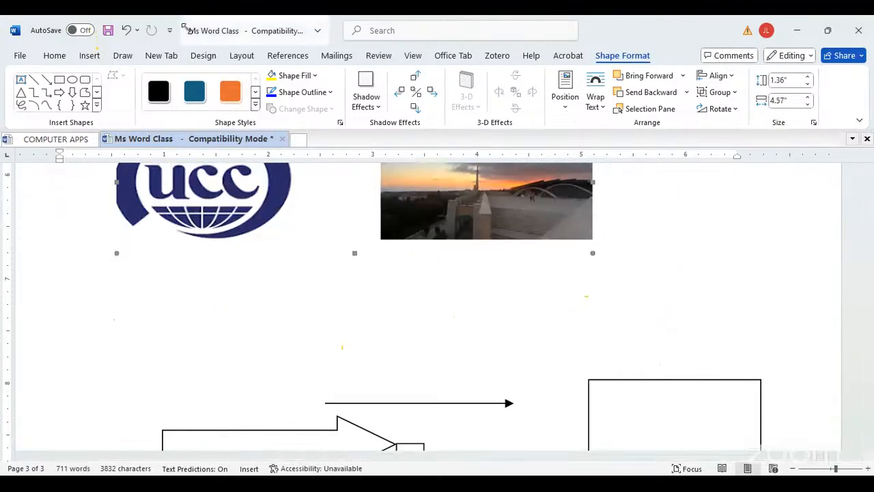
click(46, 79)
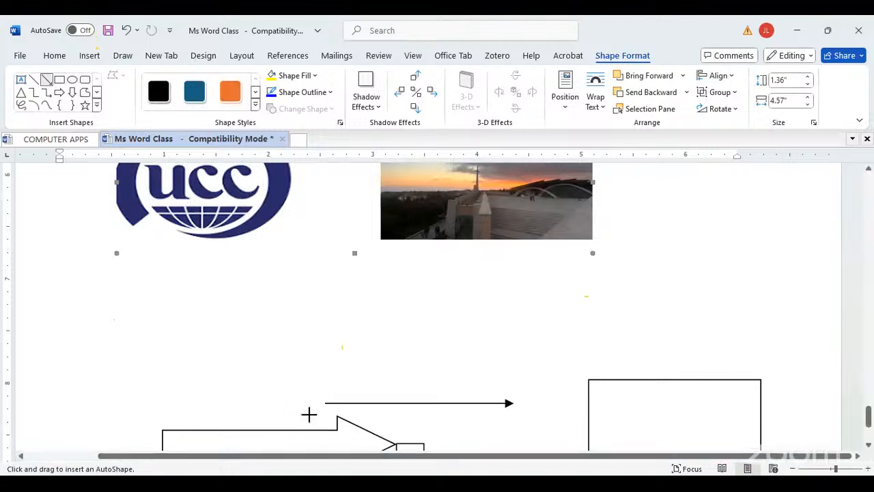
mouse_move(325, 402)
mouse_down()
mouse_move(318, 344)
mouse_move(327, 258)
mouse_up()
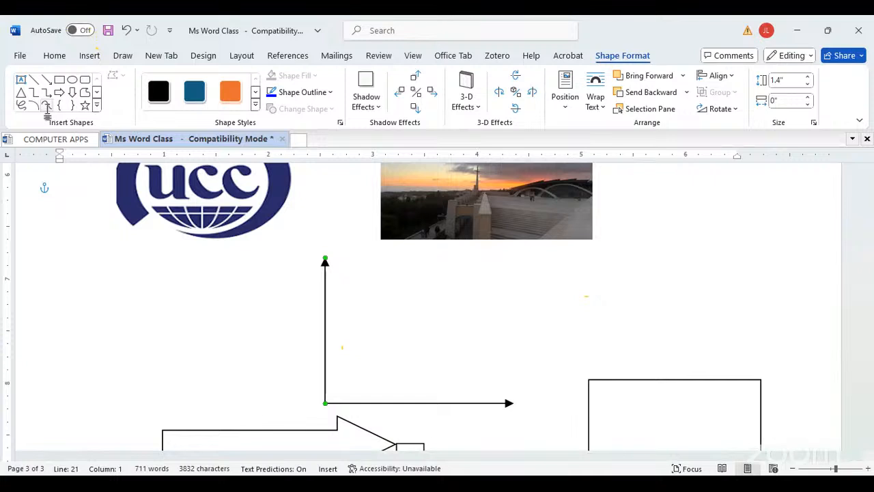
Draw a curve from the origin of the two axis arrows that rises to a peak, dips near the horizontal axis and climbs past its tip
click(86, 56)
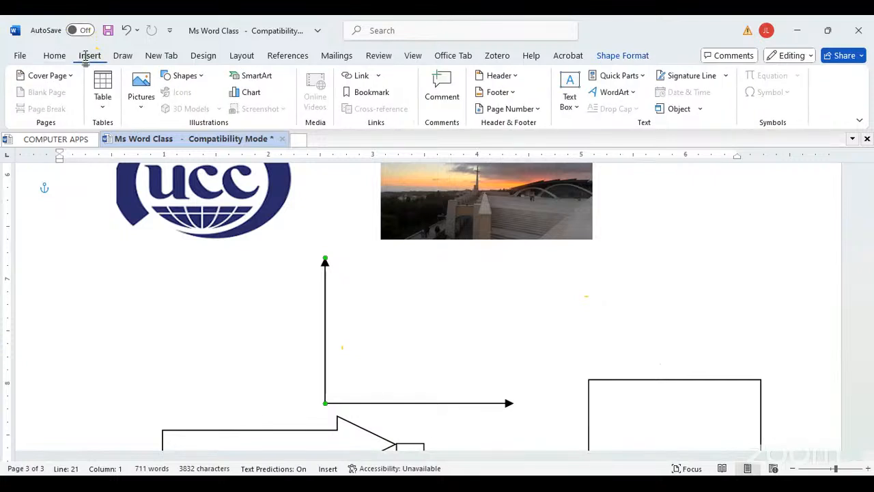
click(196, 76)
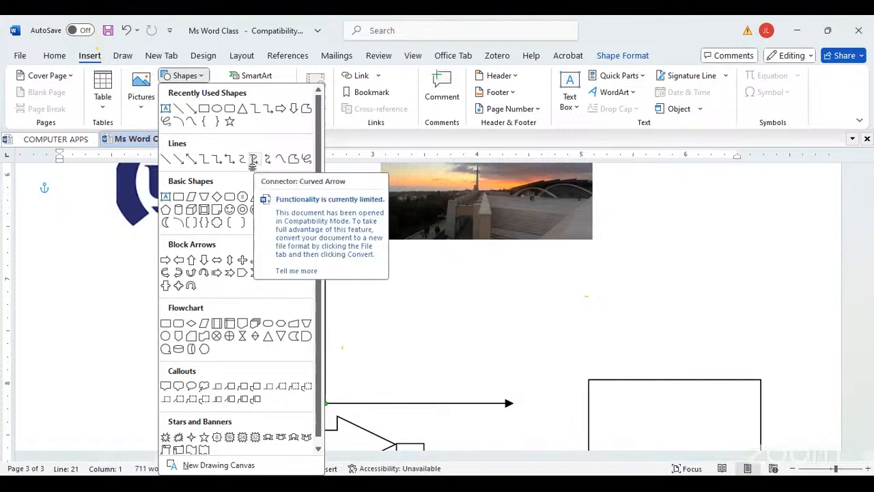
click(185, 122)
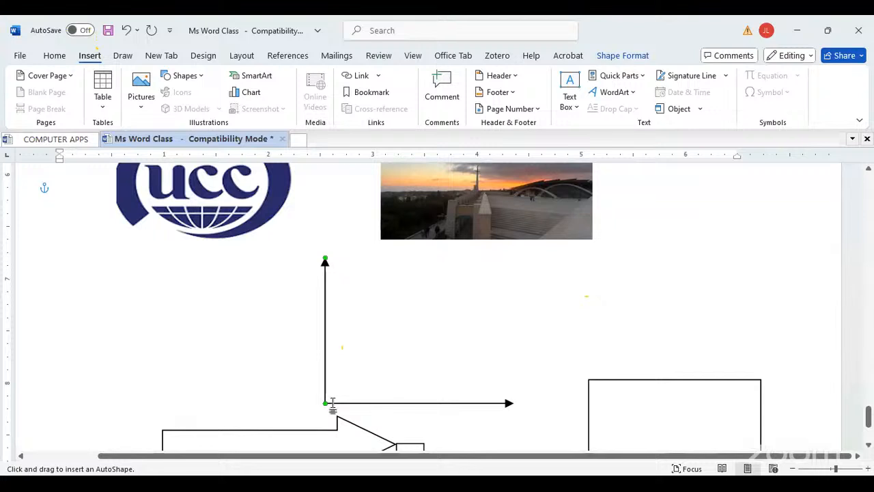
key(Escape)
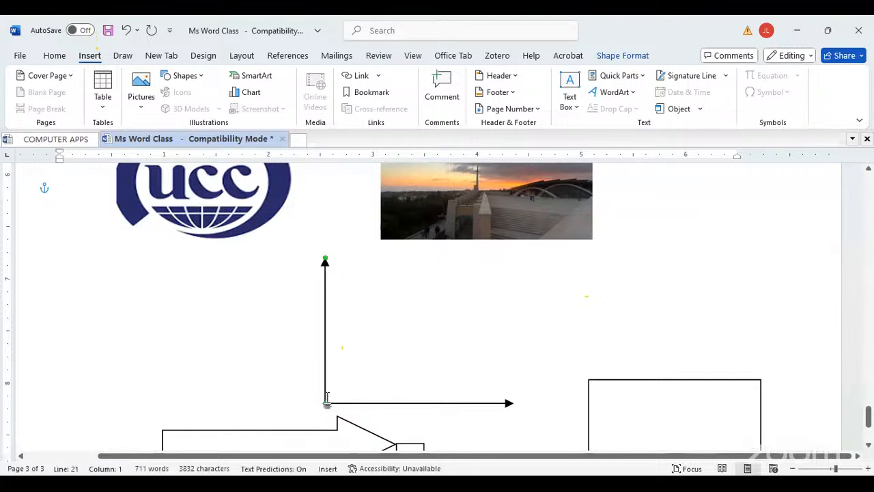
mouse_move(333, 384)
mouse_down()
mouse_move(377, 300)
mouse_move(402, 297)
mouse_move(490, 422)
mouse_up()
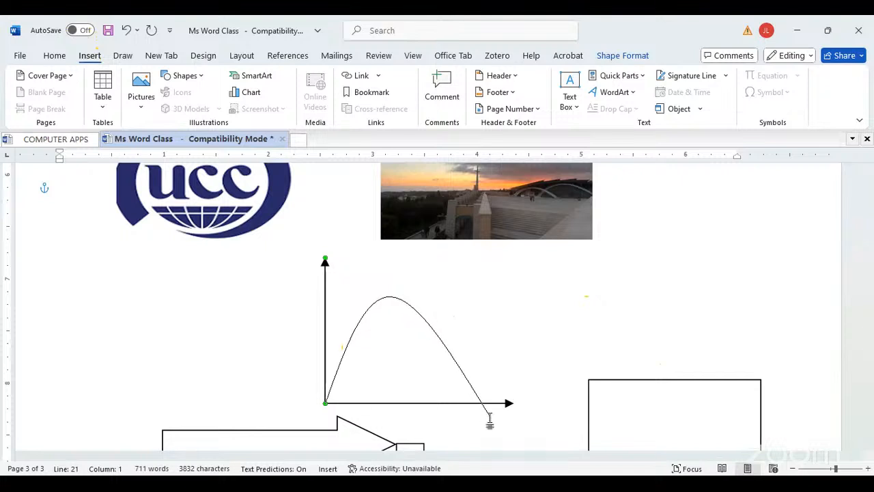
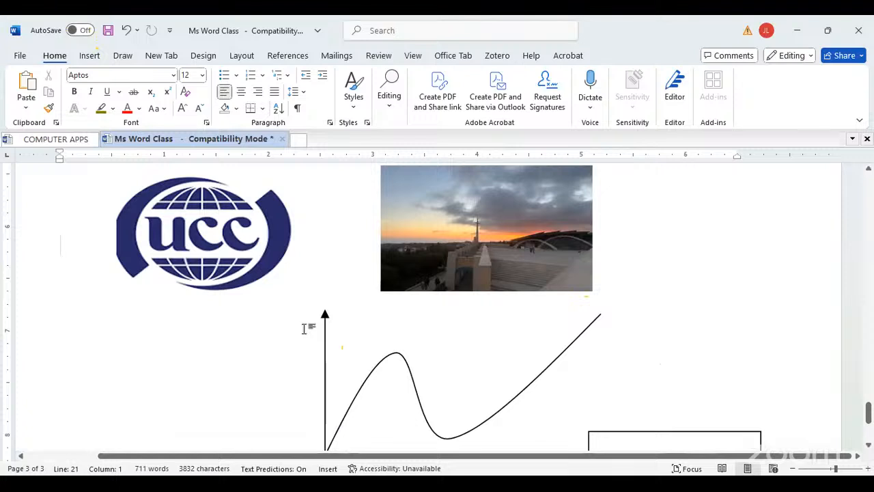
Draw a text box about 0.44" by 0.44" beside the vertical axis arrow's tip and enter "Price" in it
scroll(306, 329, down, 1)
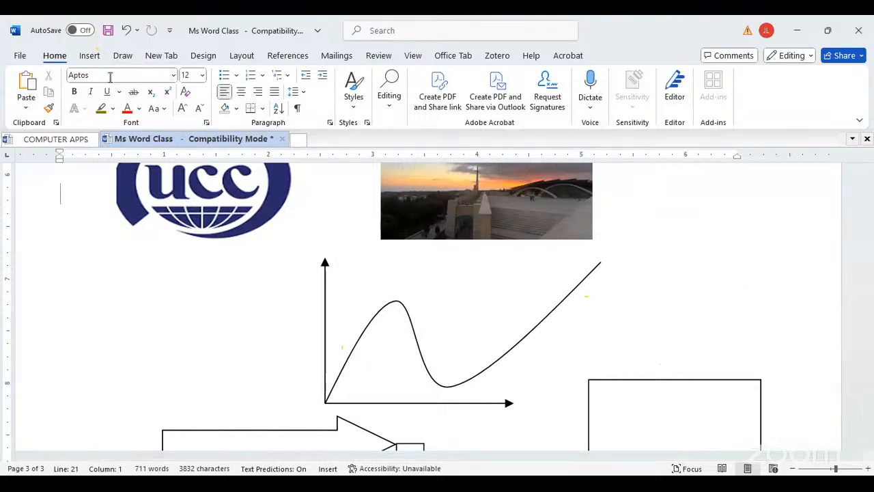
click(92, 55)
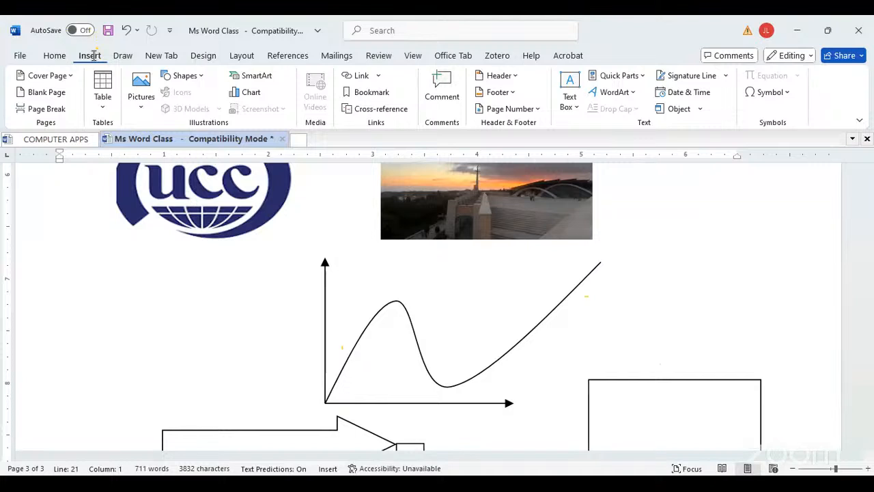
click(572, 84)
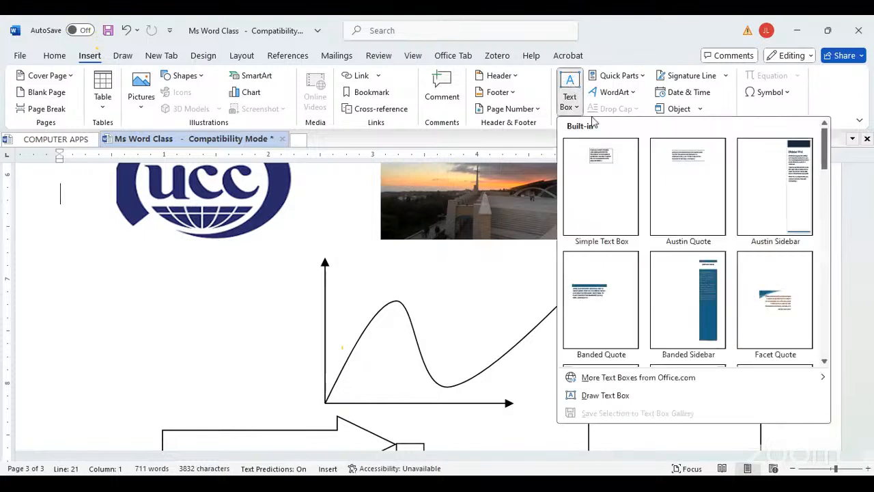
click(576, 111)
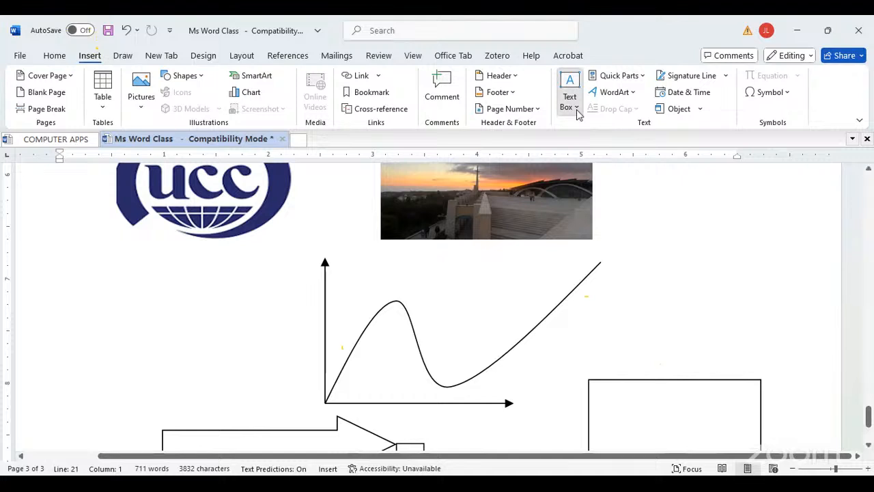
click(576, 110)
click(607, 395)
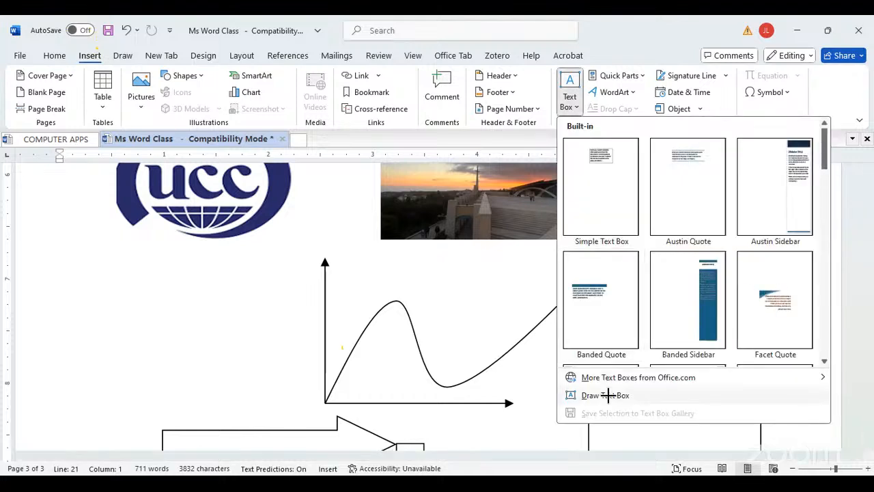
mouse_move(272, 265)
mouse_down()
mouse_move(301, 267)
mouse_move(319, 311)
mouse_up()
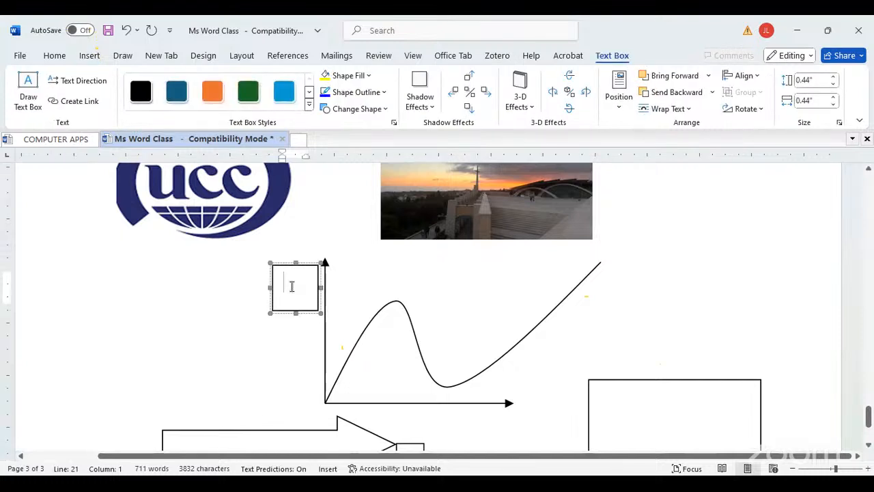
text(pr)
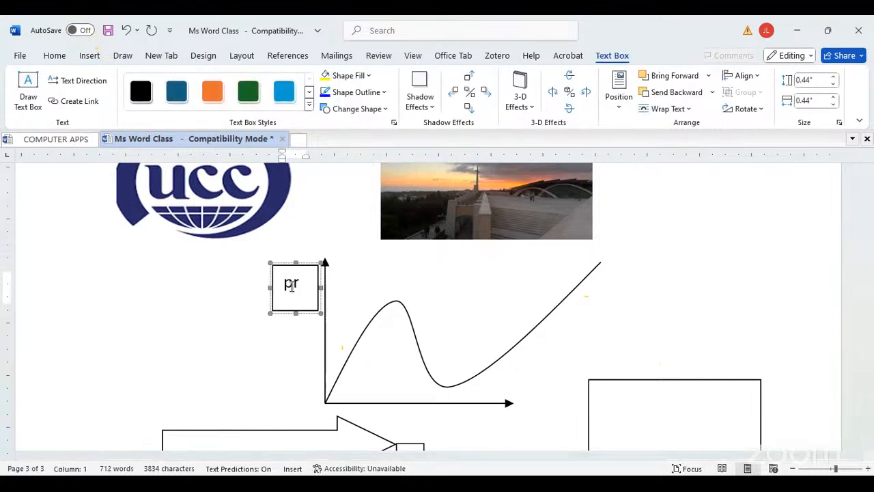
text(ice)
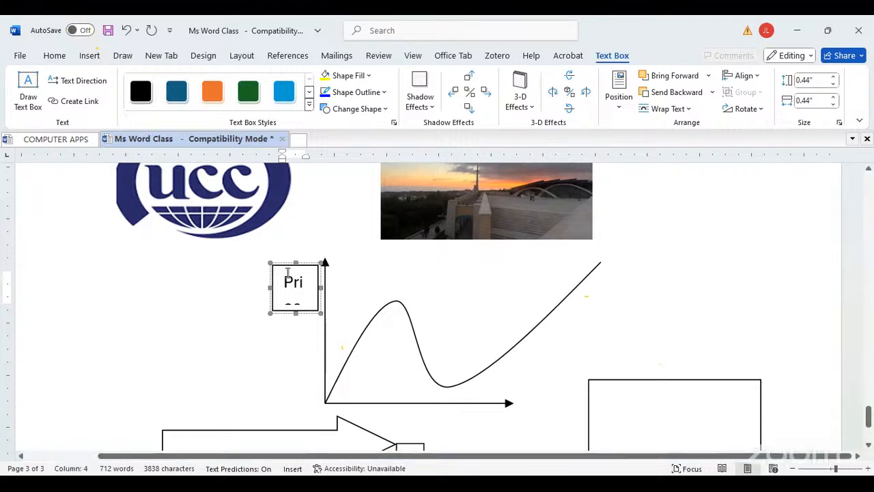
Reduce the font size of the "Price" label to 7 so the word fits on one line in its text box
drag(284, 282, 315, 304)
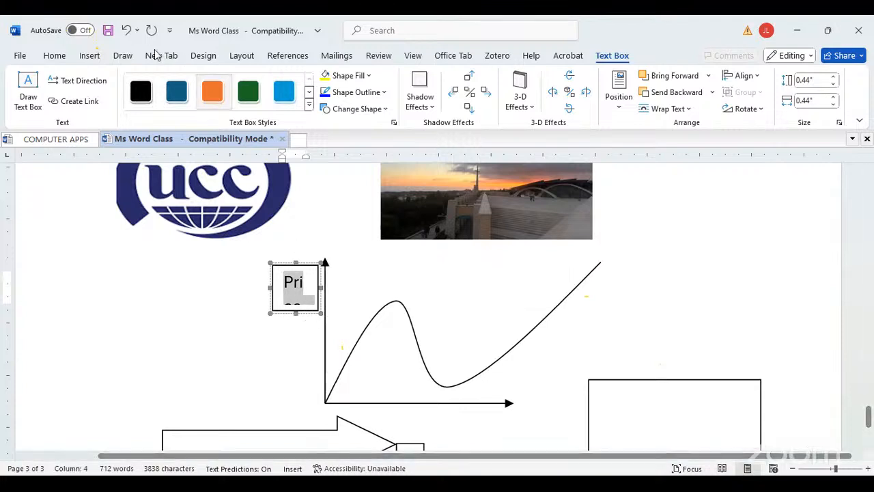
click(48, 57)
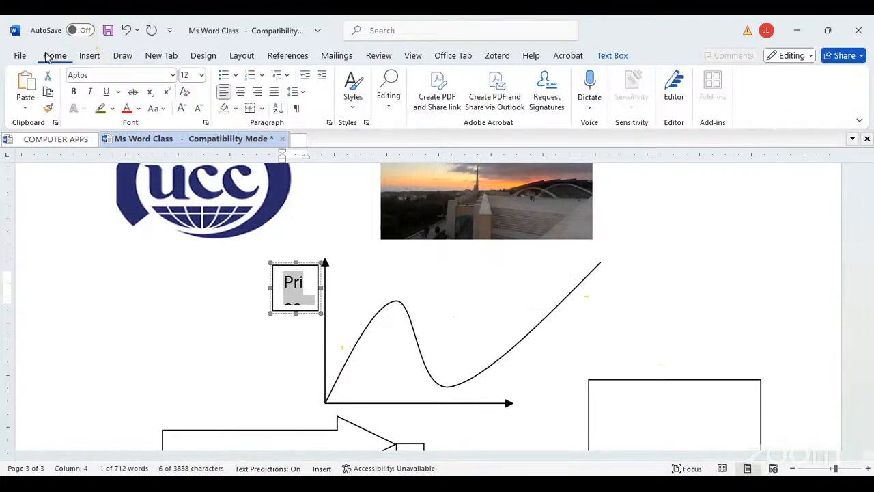
click(198, 109)
click(198, 110)
click(198, 109)
click(199, 109)
click(198, 110)
click(198, 110)
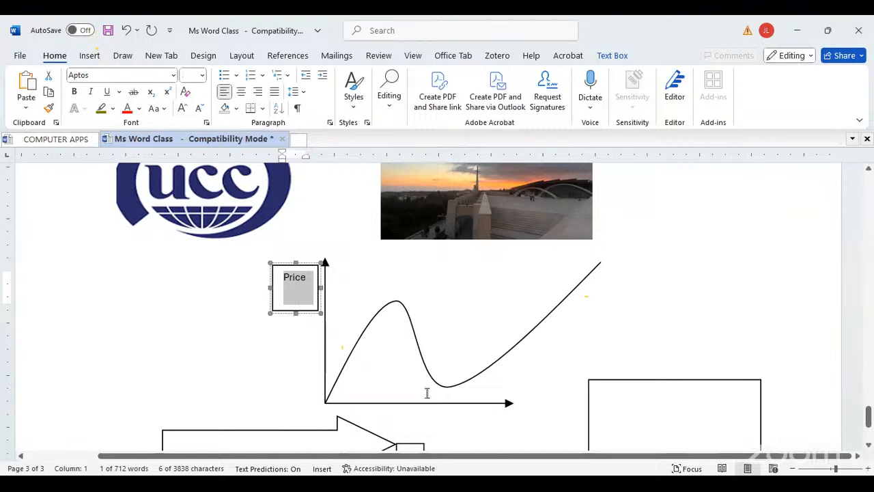
click(285, 267)
mouse_move(321, 289)
mouse_down()
mouse_move(357, 309)
mouse_move(321, 302)
mouse_up()
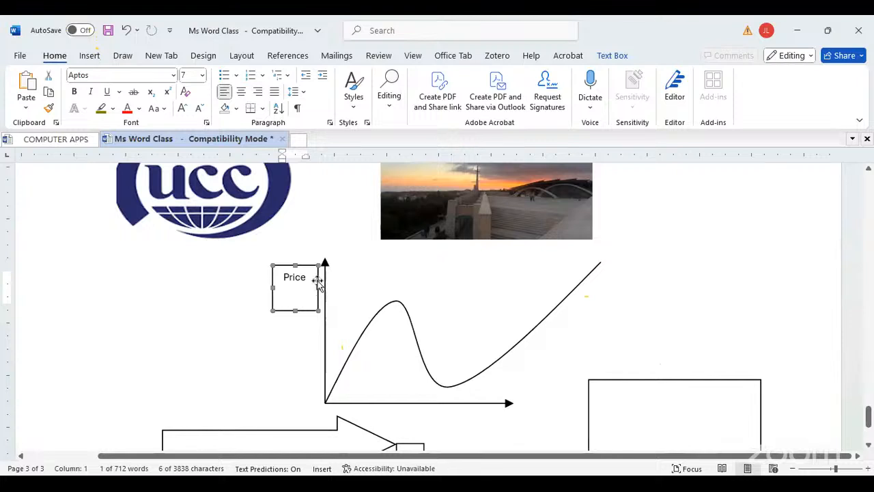
Draw a text box about 0.37" high and 0.6" wide below the horizontal axis arrow's tip and enter "Quantity" in it
click(97, 54)
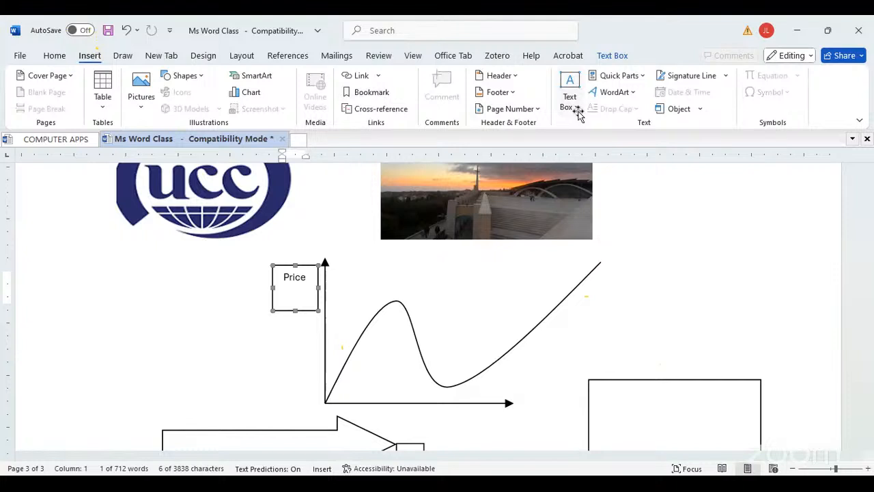
click(577, 109)
click(605, 145)
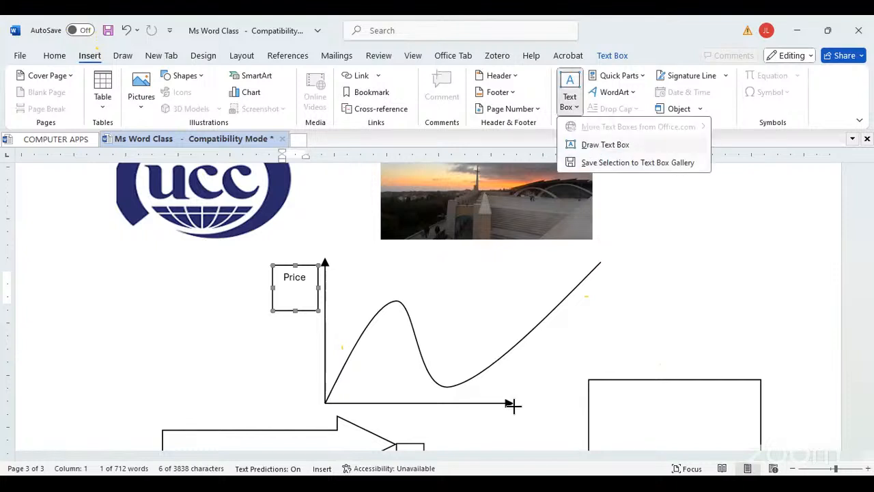
mouse_move(475, 416)
mouse_down()
mouse_move(517, 424)
mouse_move(539, 451)
mouse_up()
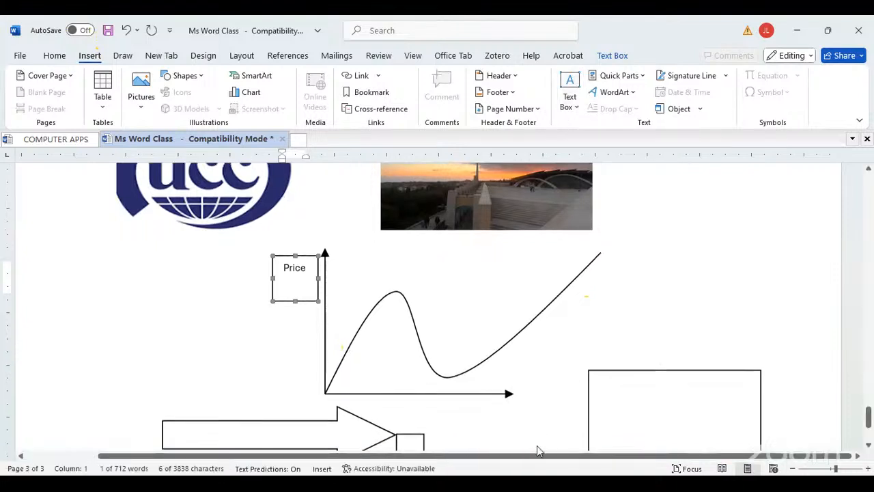
text(Qua)
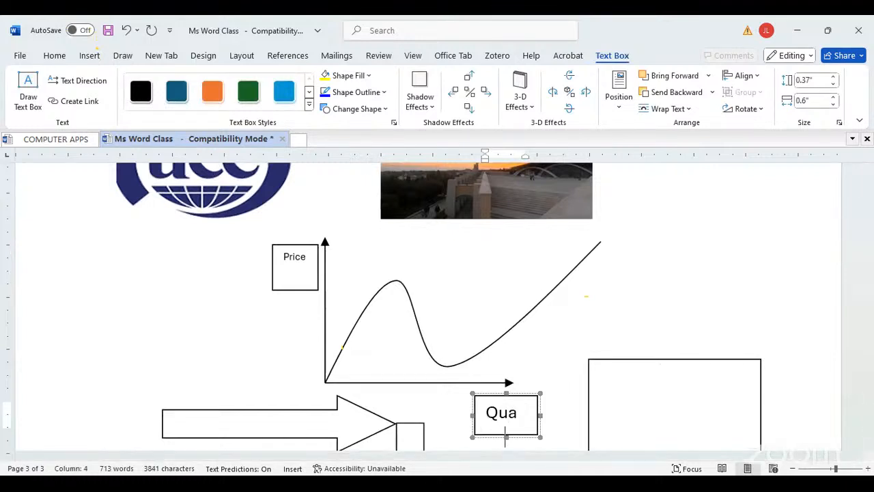
Reduce the font size of the "Quantity" label to 7 so the whole word fits in its text box
triple_click(495, 403)
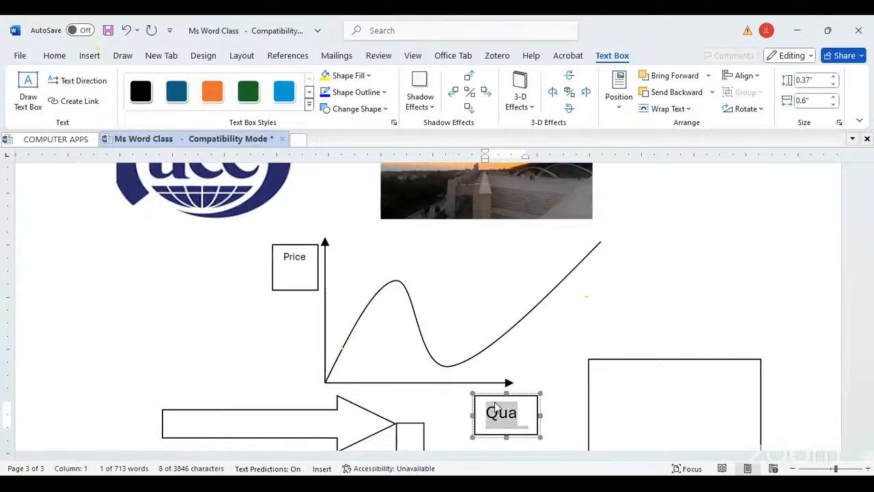
click(54, 55)
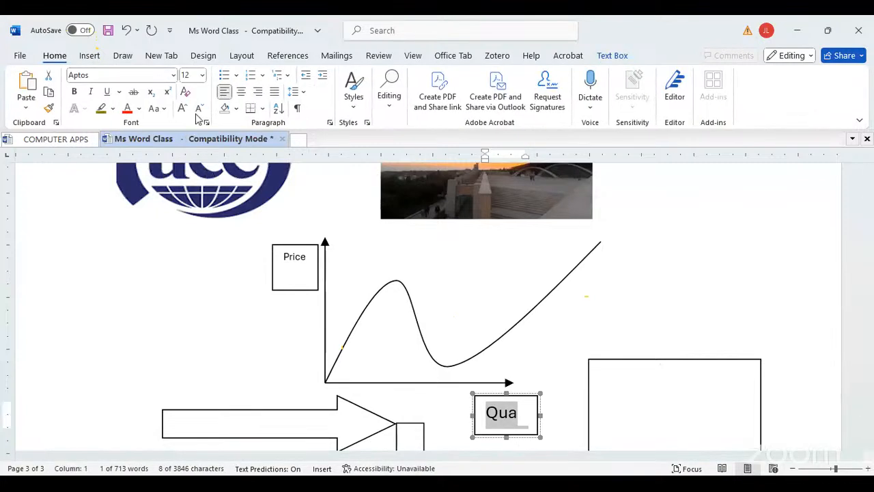
click(199, 108)
click(199, 108)
click(199, 108)
click(199, 108)
click(198, 111)
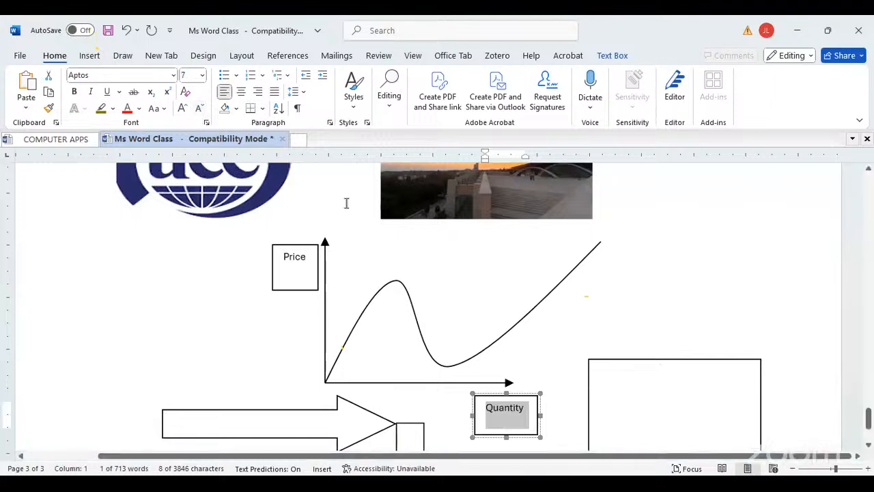
Select the "Price" text box as an object and look through the commands available for it
click(294, 287)
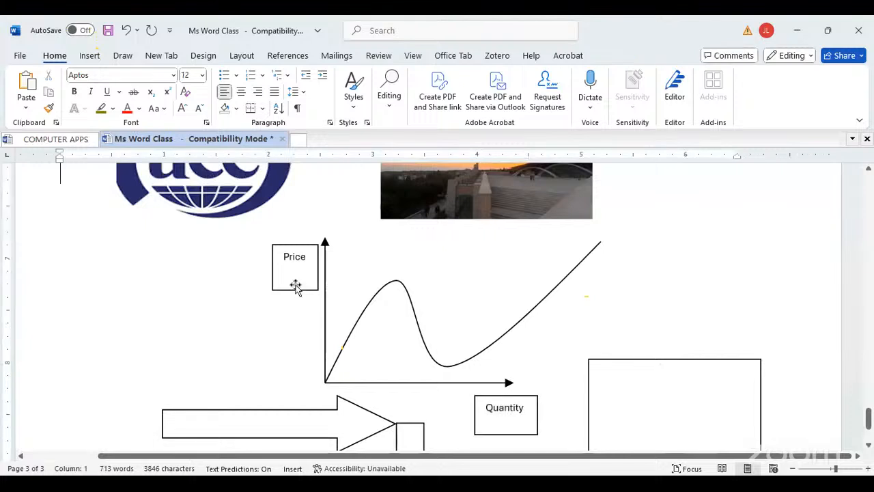
click(295, 280)
key(Right)
key(Right)
key(Right)
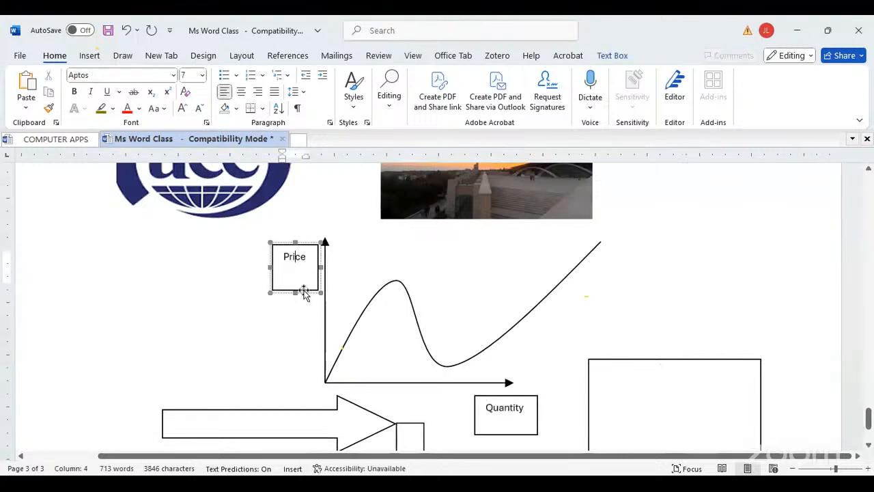
click(304, 292)
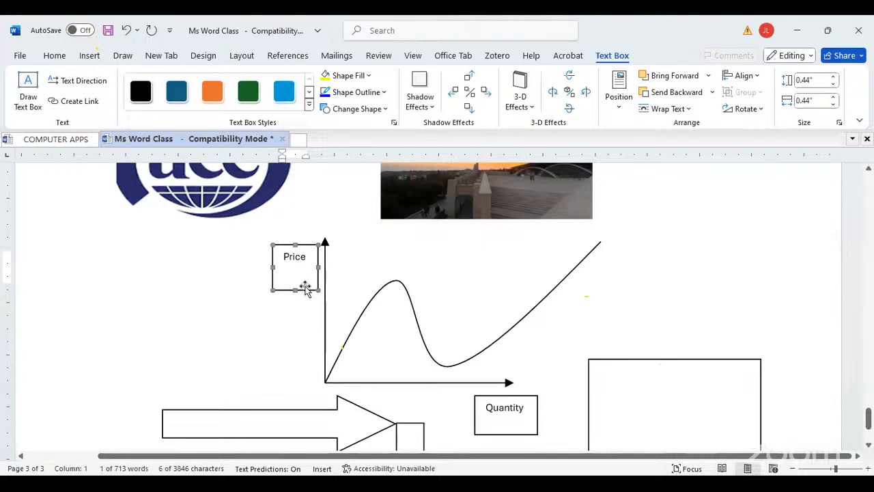
click(305, 290)
right_click(307, 294)
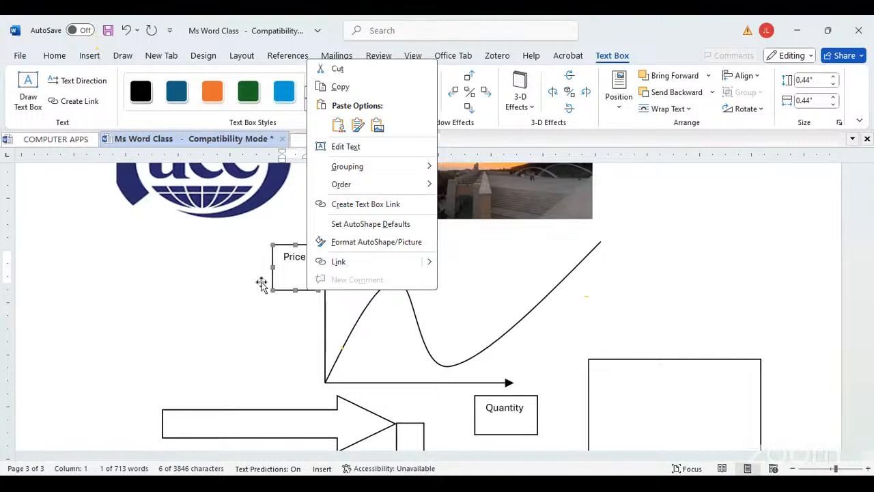
click(308, 292)
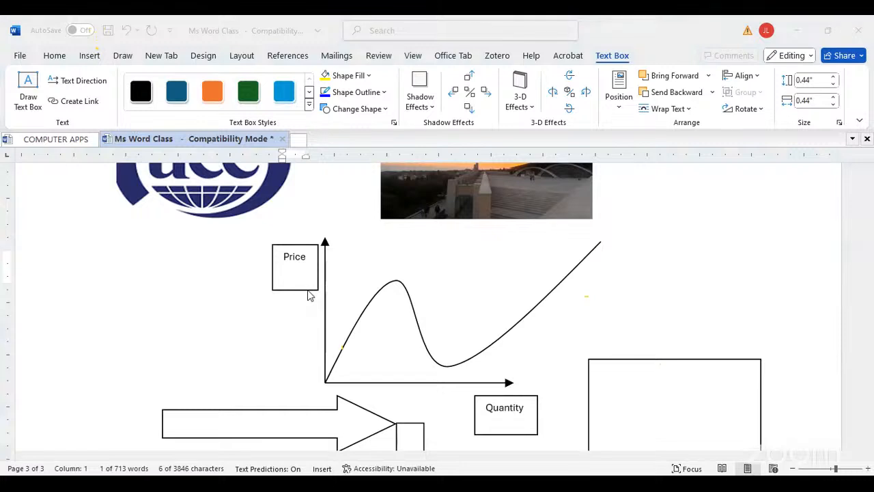
click(89, 58)
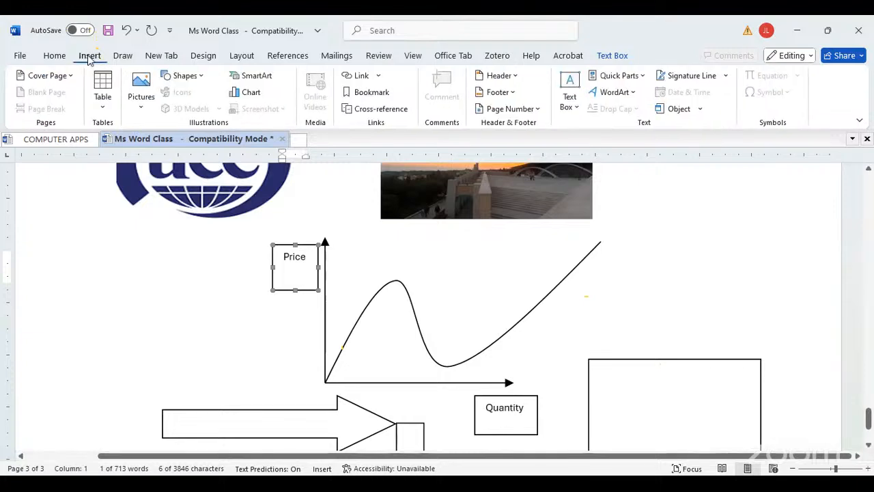
click(203, 77)
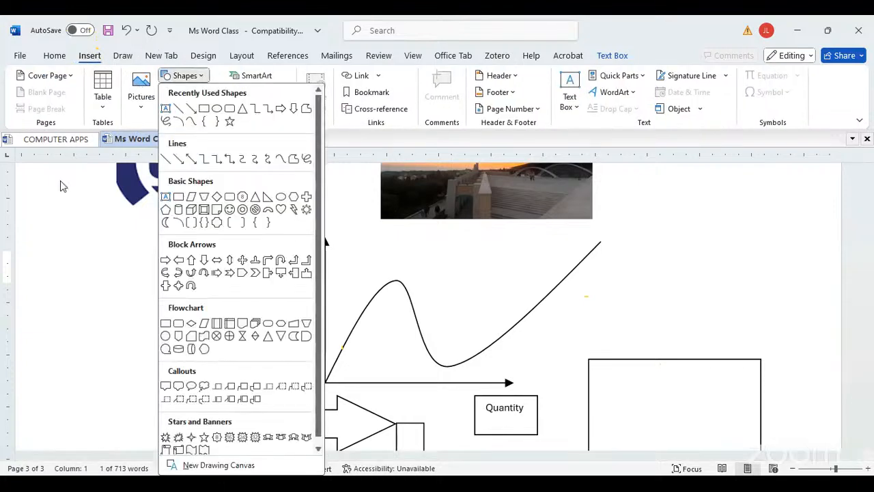
click(250, 20)
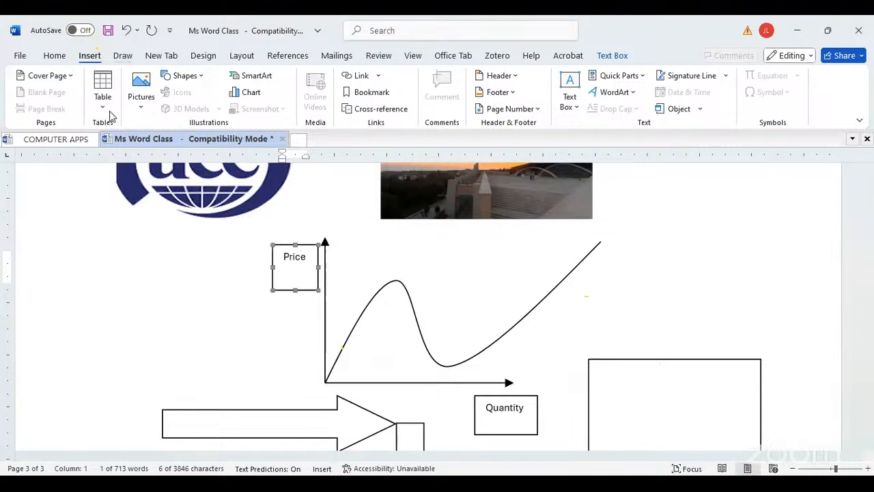
click(52, 56)
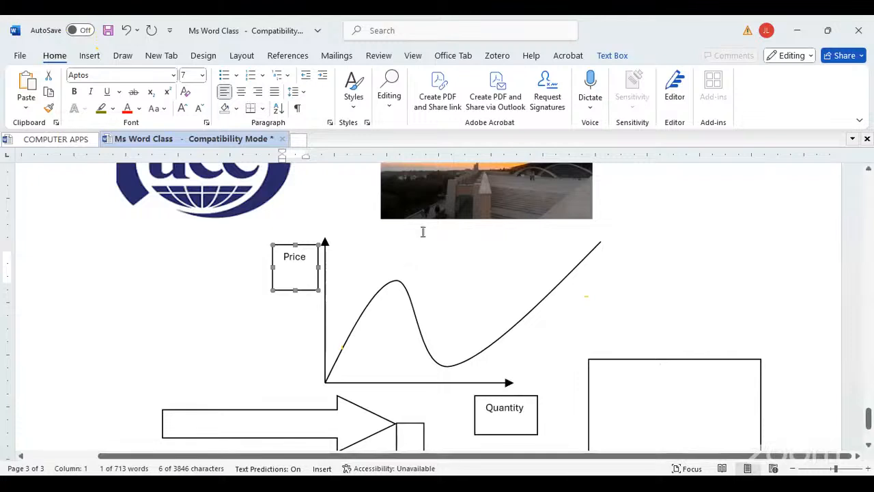
click(389, 108)
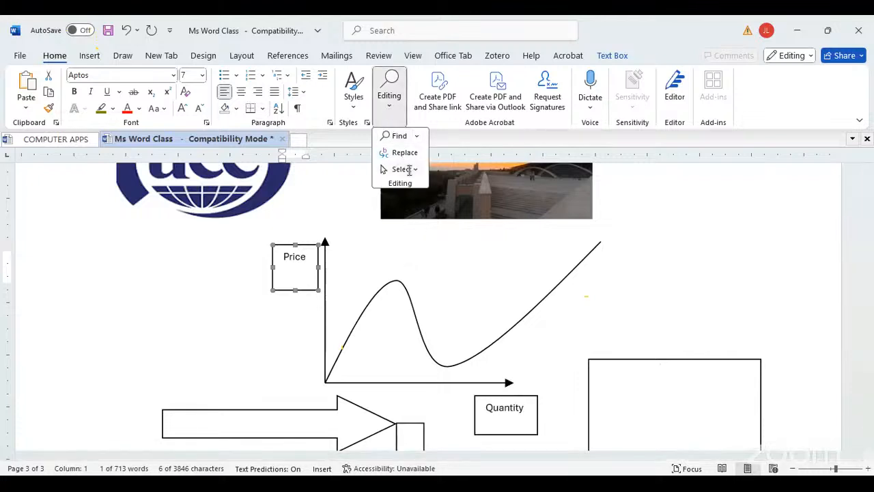
click(353, 106)
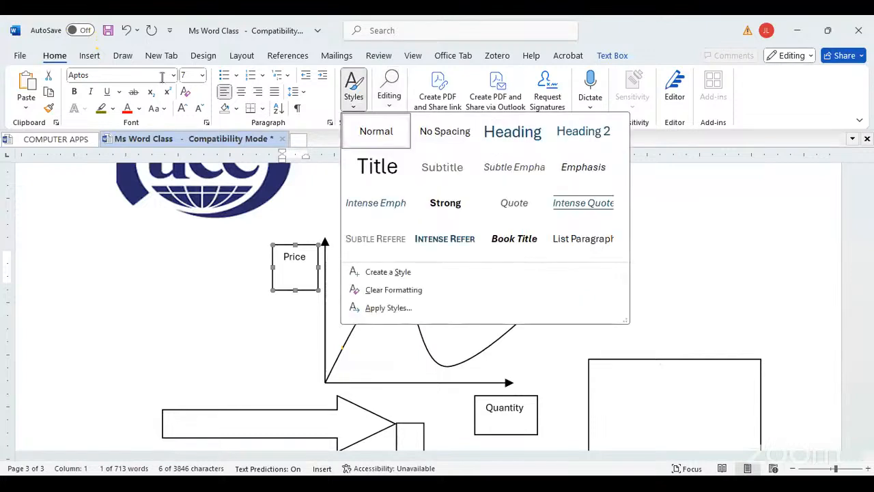
click(89, 58)
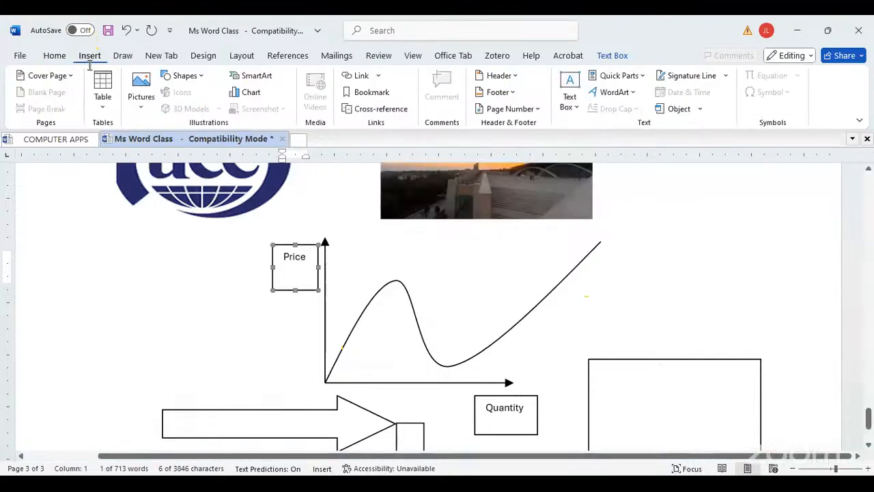
click(570, 102)
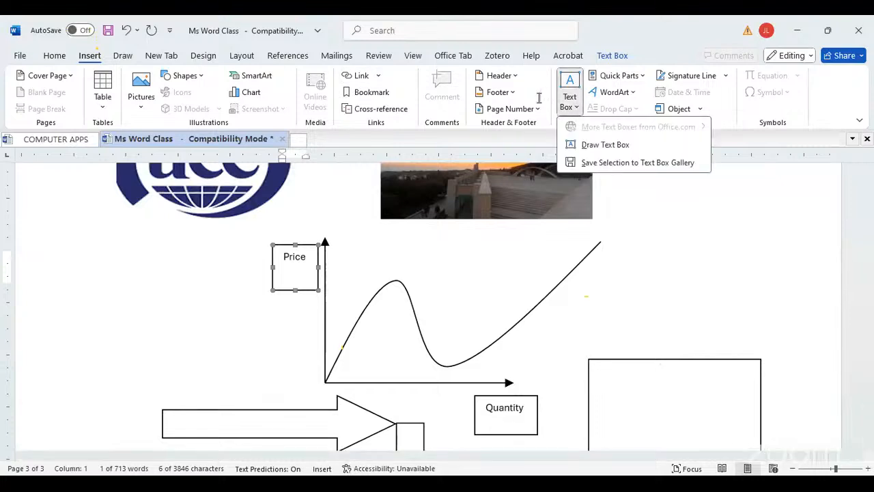
click(185, 76)
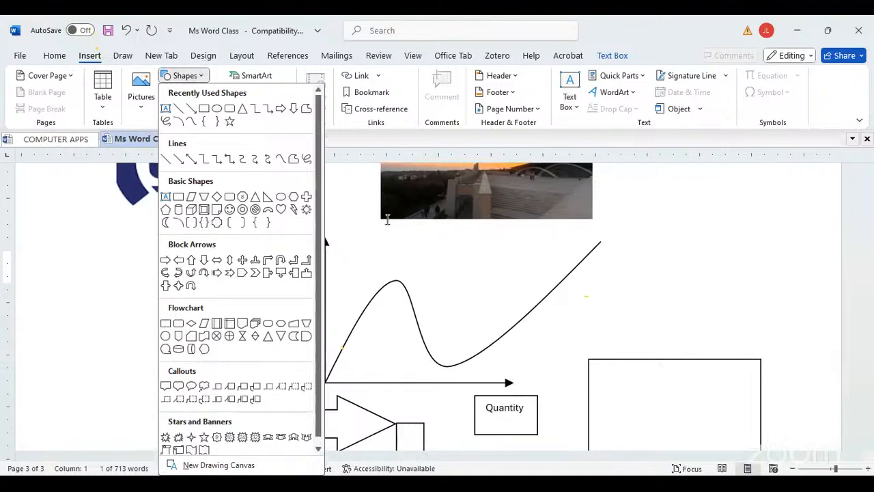
click(277, 77)
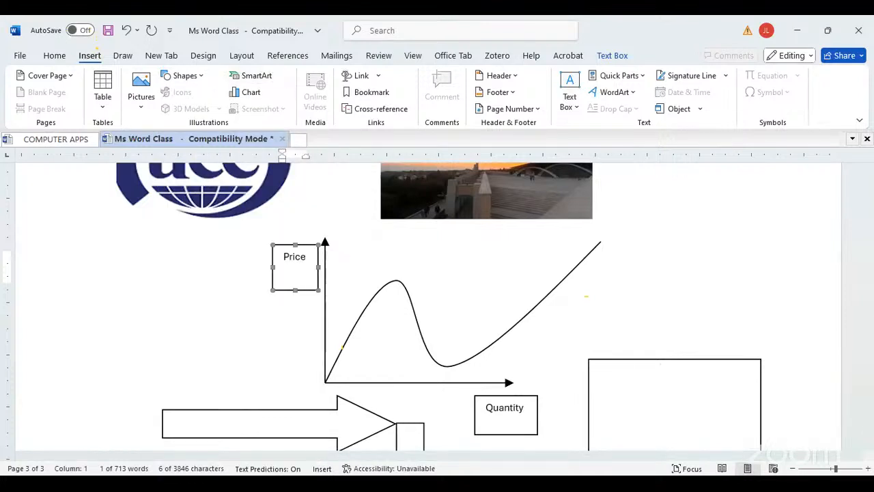
click(374, 77)
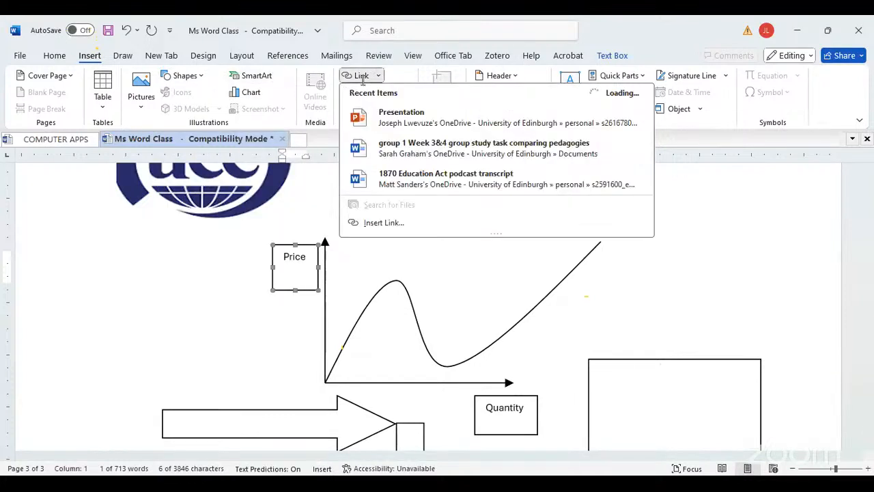
click(158, 267)
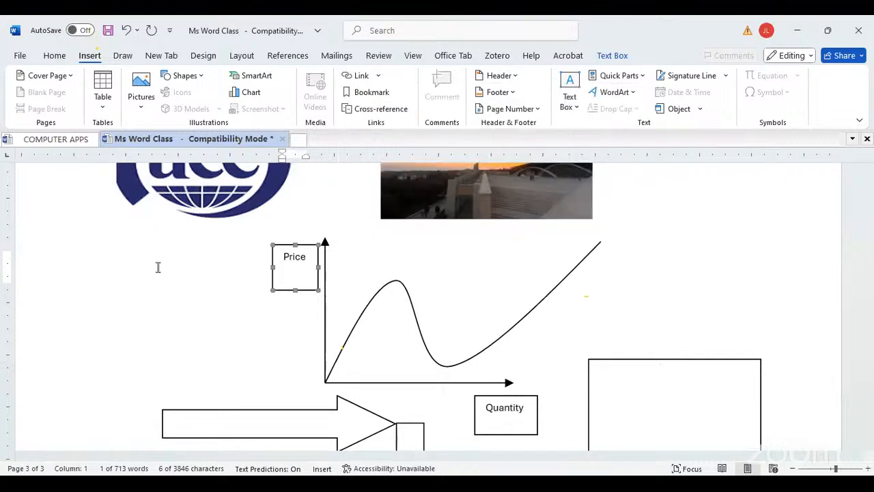
click(666, 107)
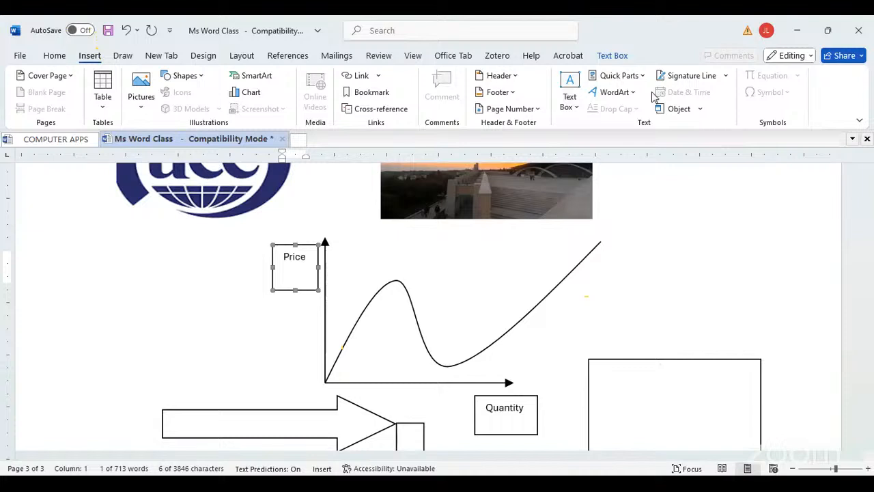
click(727, 78)
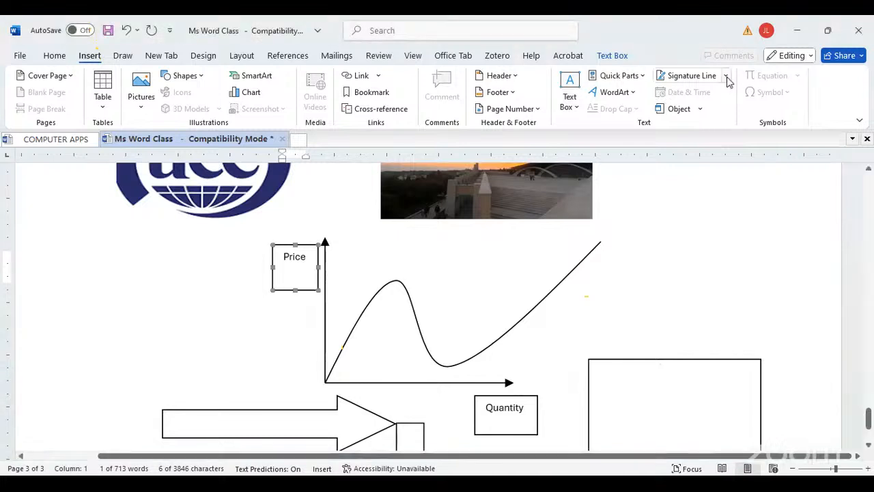
click(728, 199)
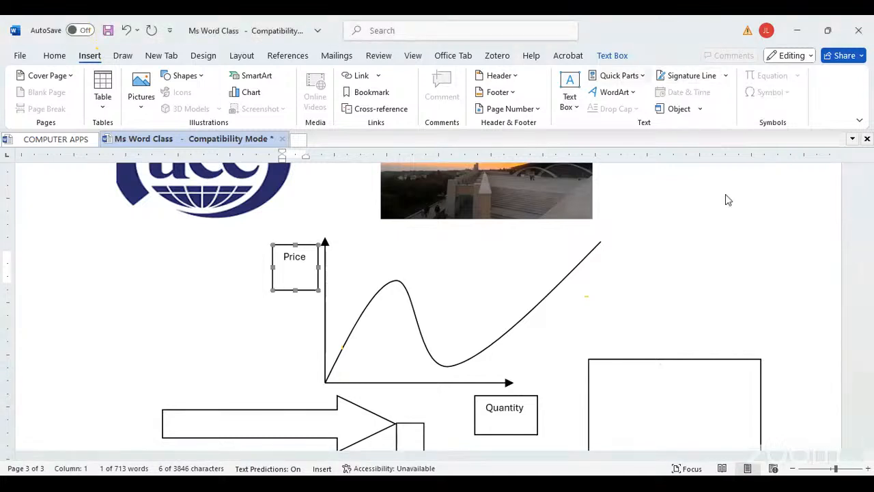
click(573, 109)
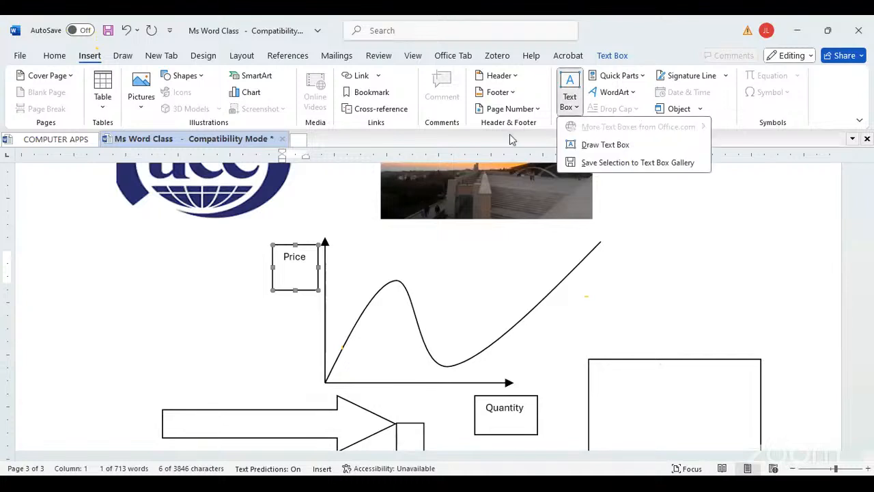
click(284, 272)
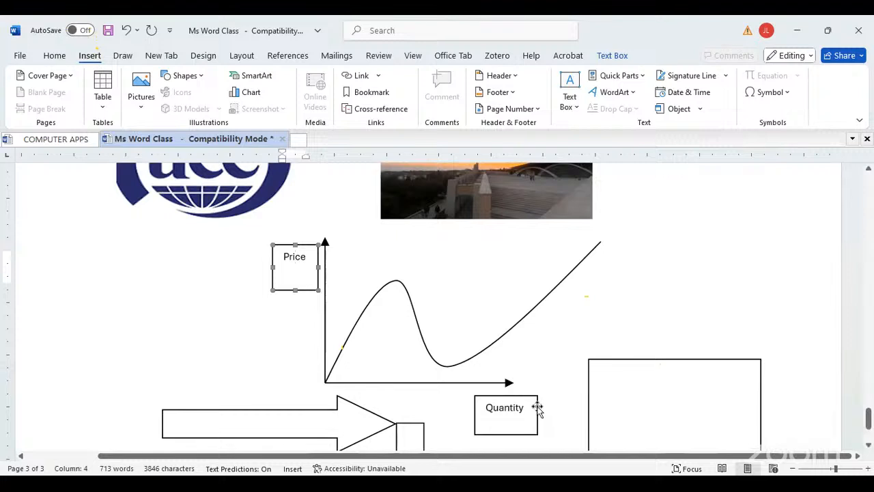
Open the format settings of the "Quantity" text box and examine its dash styles and fill colours
click(537, 409)
right_click(538, 411)
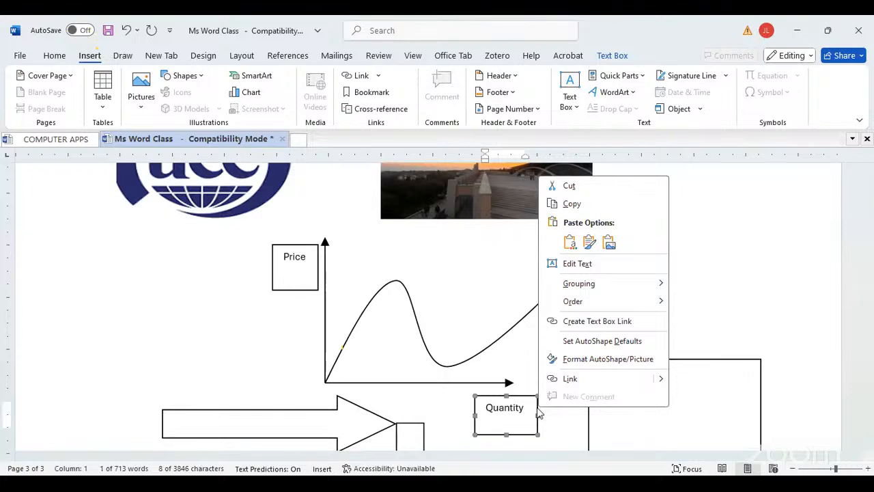
click(586, 360)
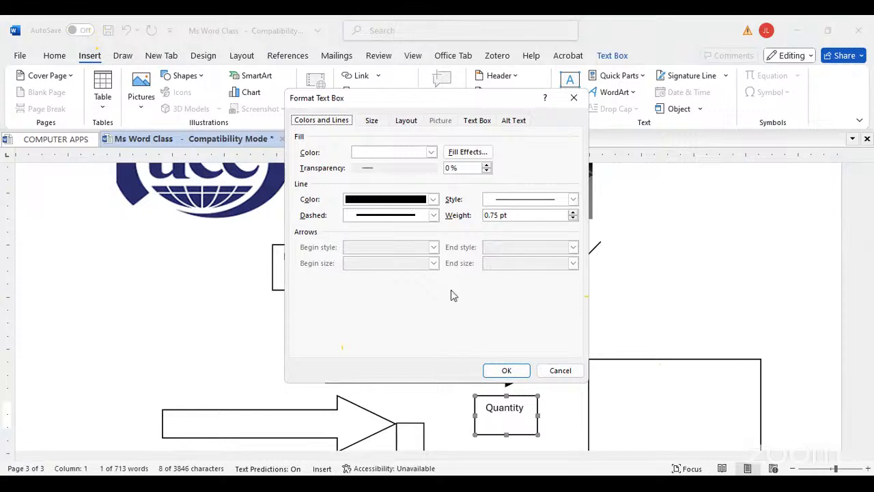
click(433, 215)
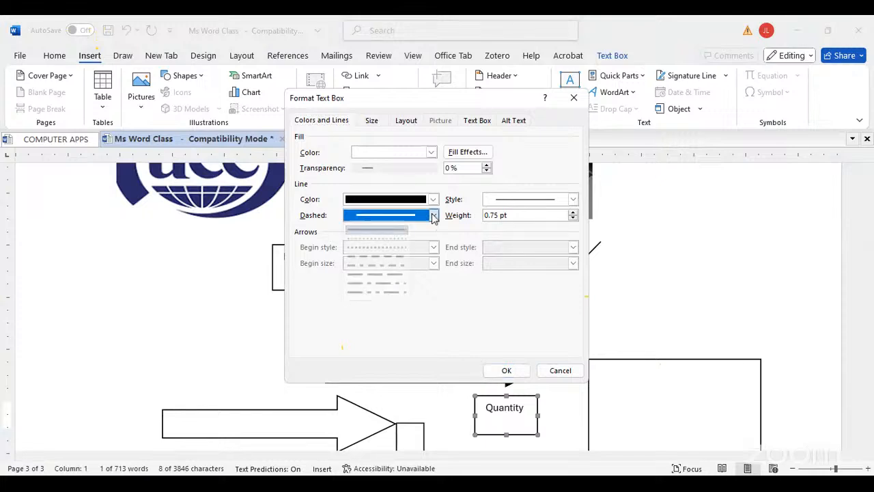
click(487, 312)
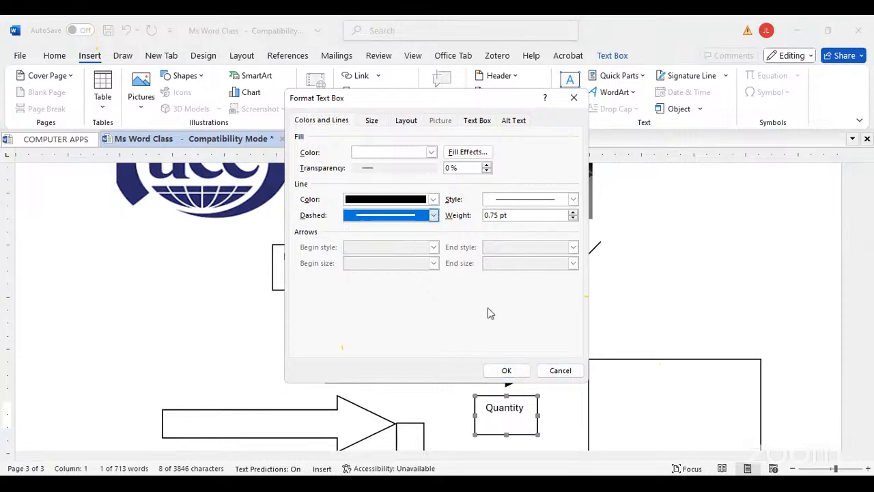
click(430, 153)
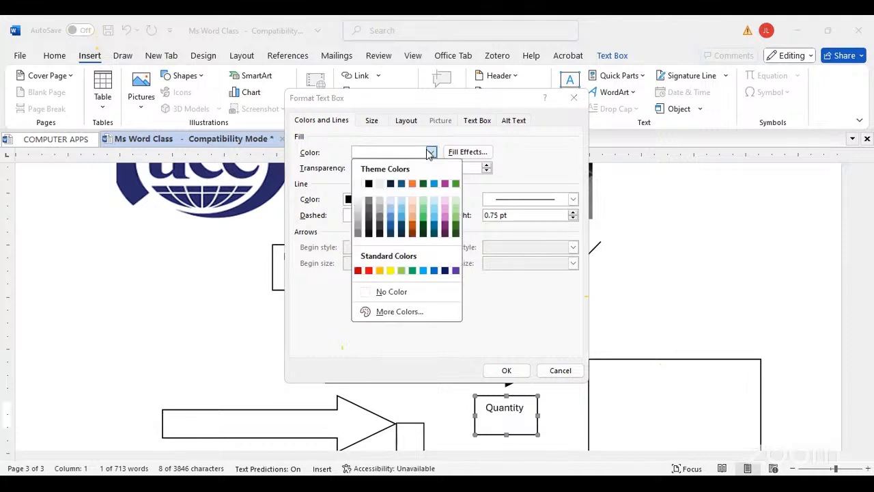
click(521, 306)
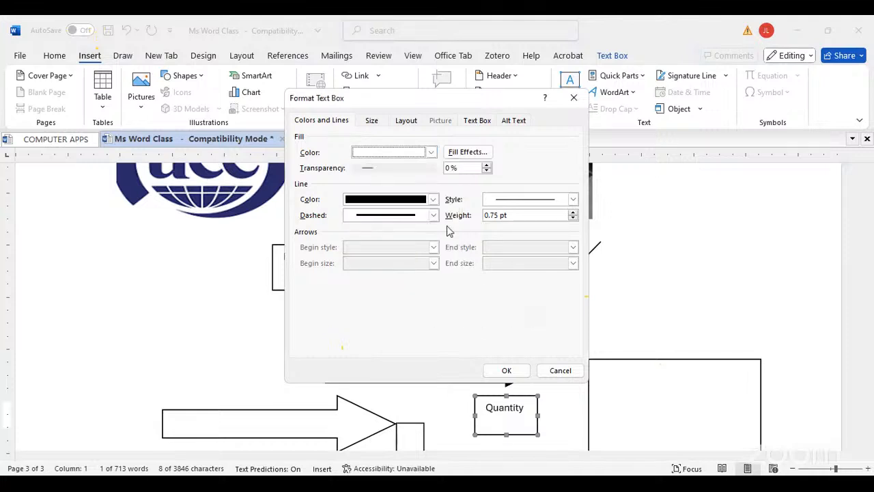
Examine the size, line colour, dash, line style and internal margin settings of the "Quantity" text box and close them without changes
click(406, 121)
click(372, 122)
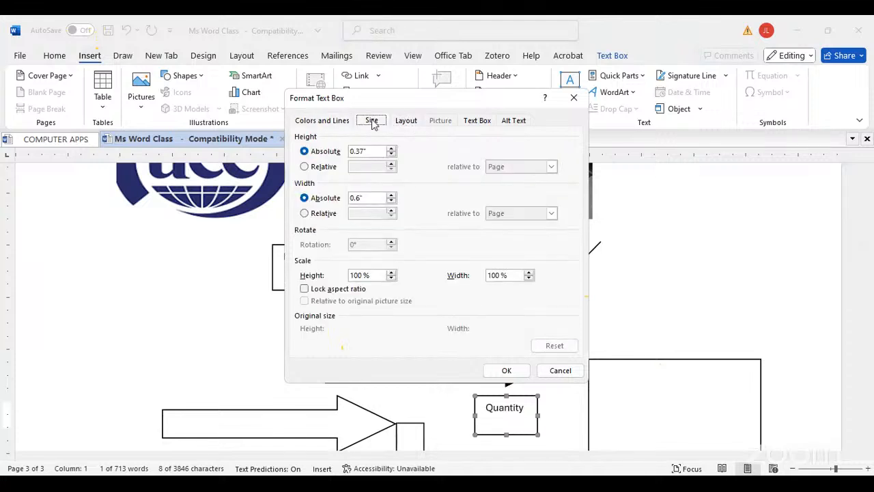
click(312, 123)
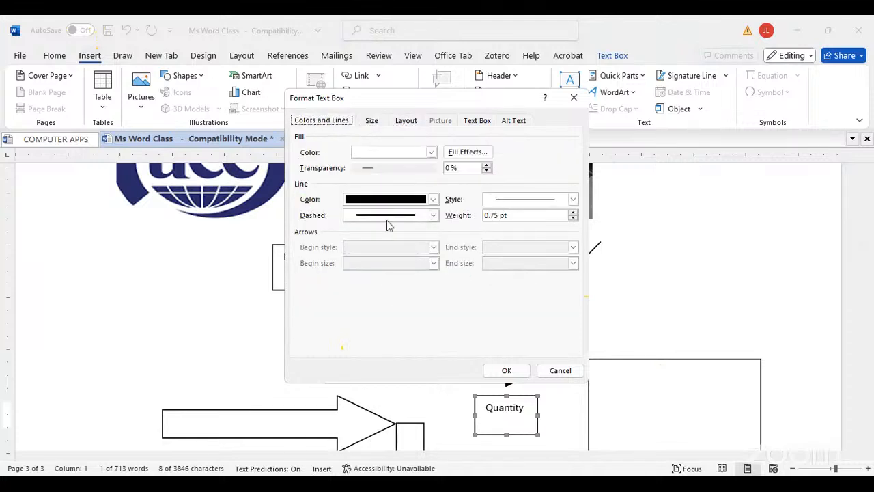
click(433, 200)
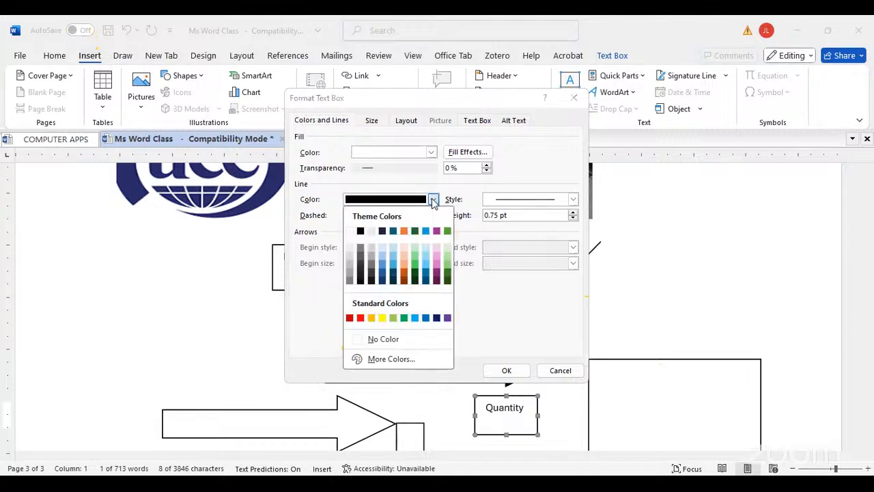
click(433, 215)
click(433, 215)
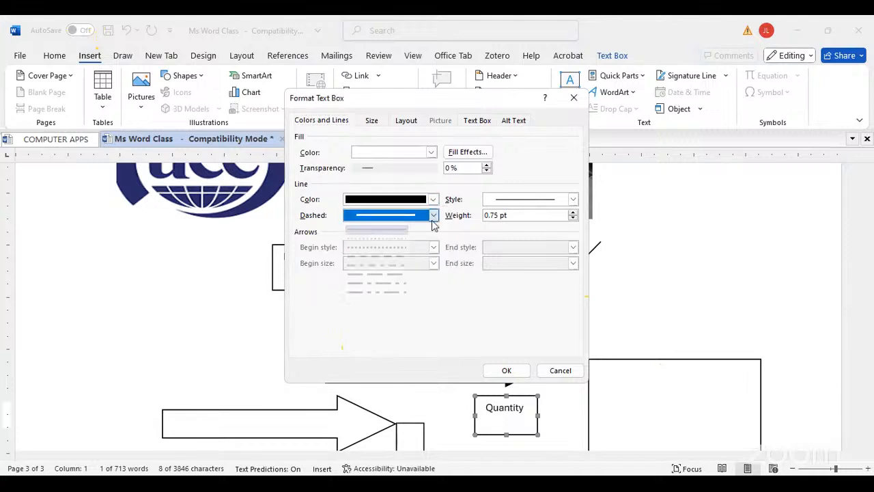
click(496, 330)
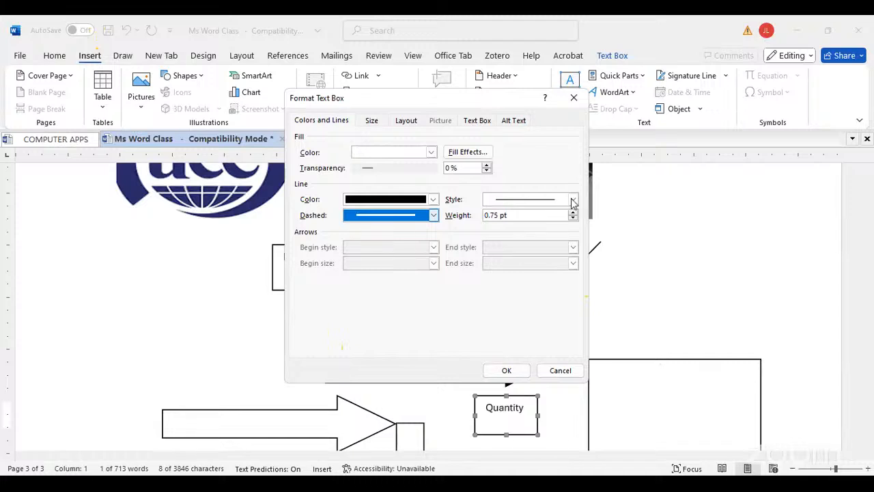
click(573, 199)
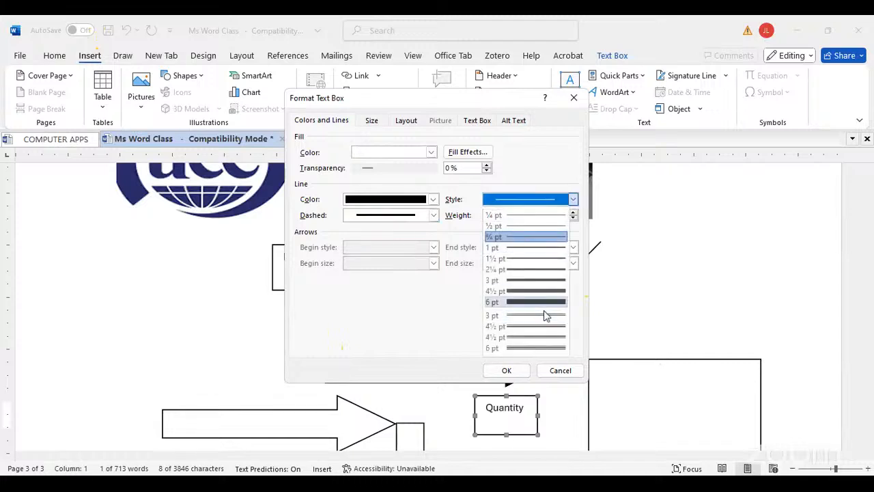
click(527, 175)
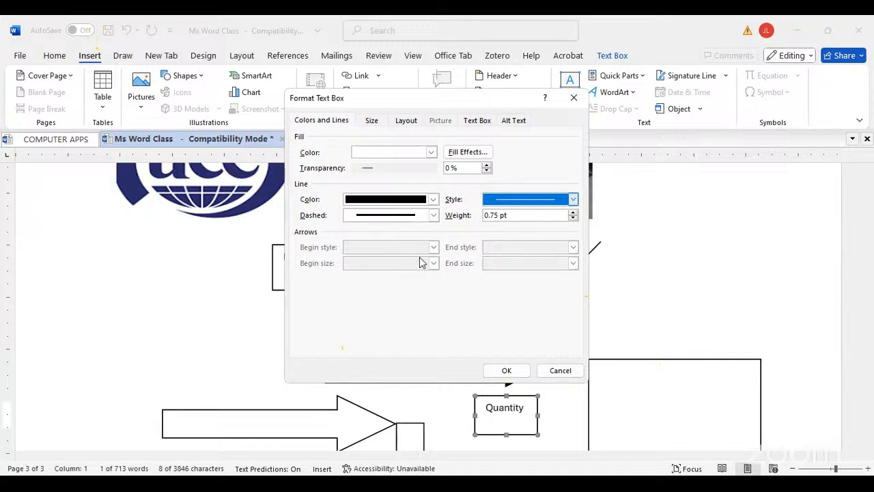
click(478, 121)
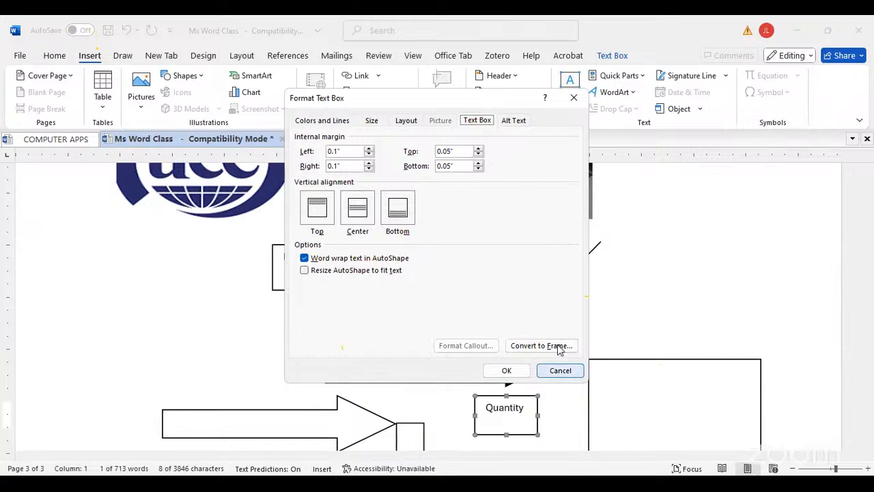
click(560, 370)
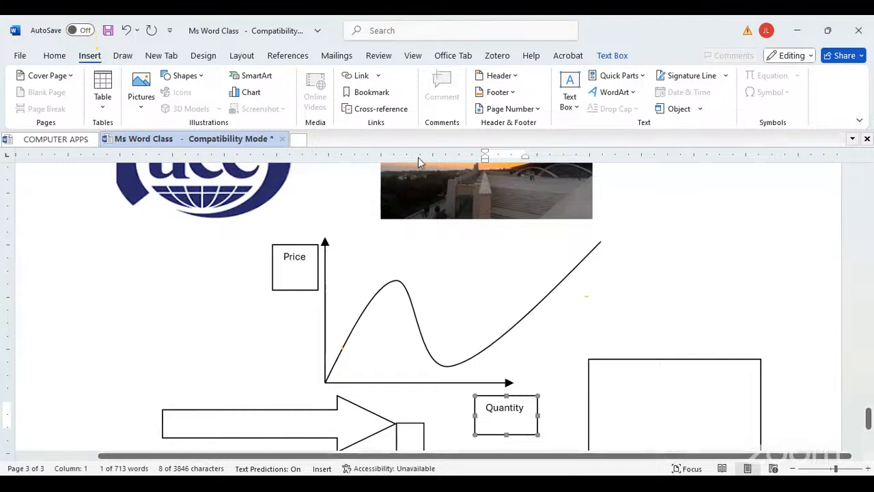
click(242, 56)
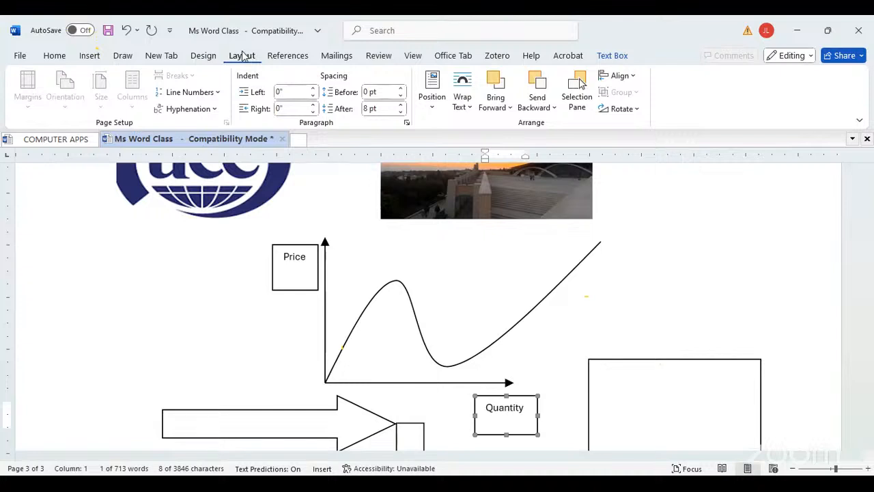
click(88, 59)
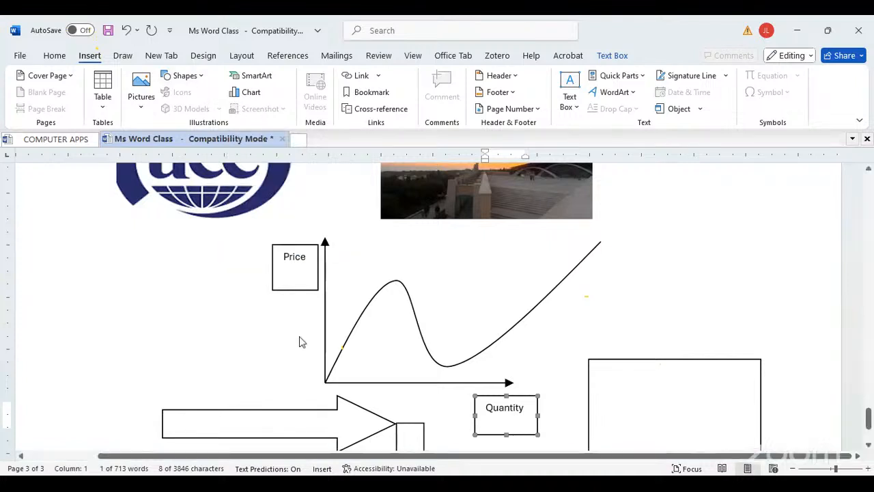
click(274, 270)
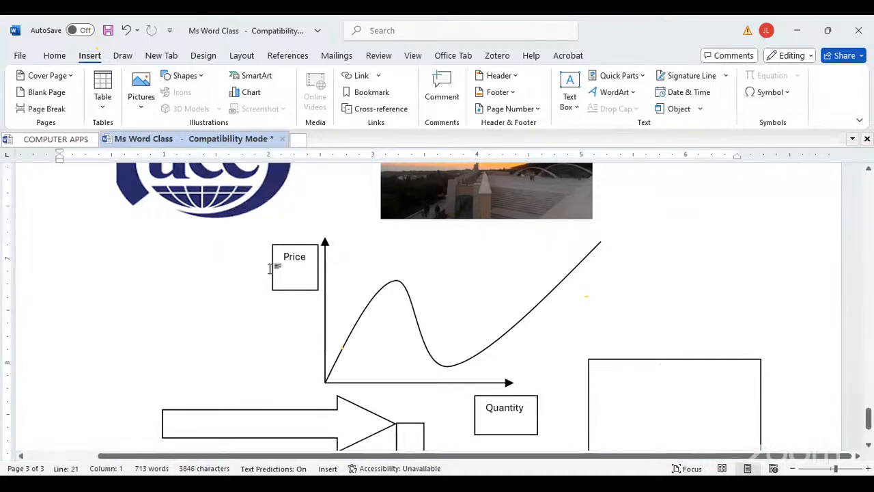
triple_click(272, 268)
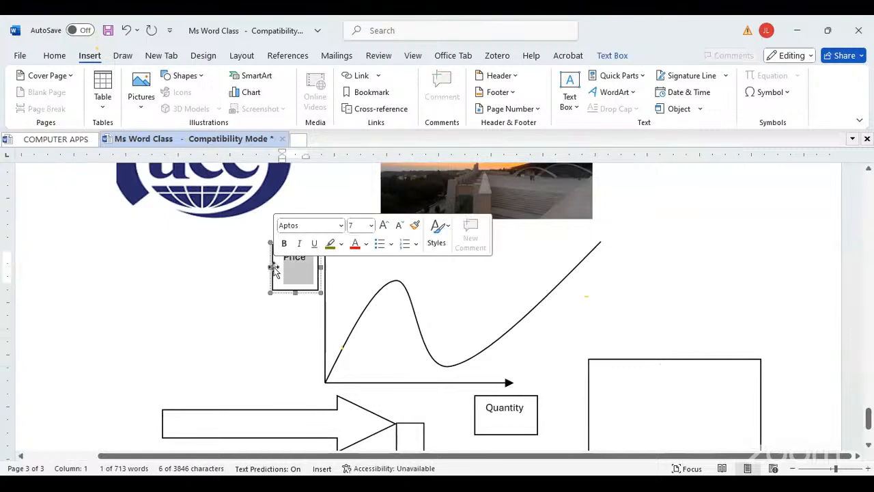
click(325, 324)
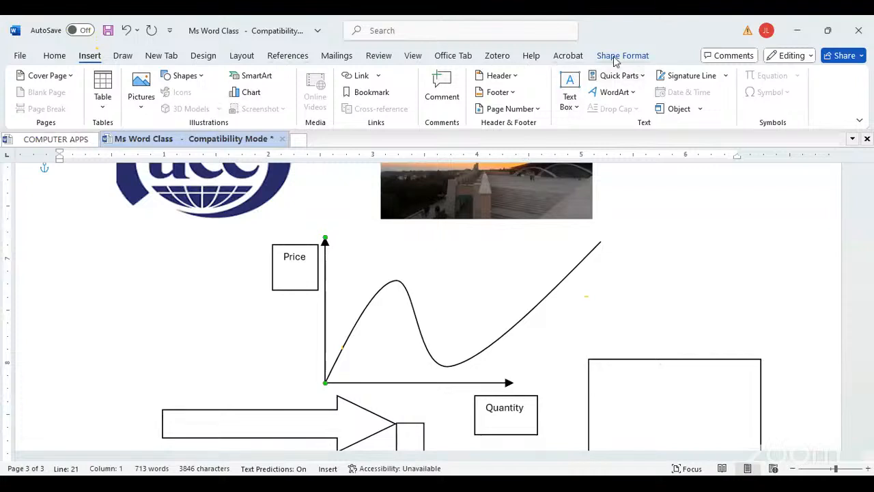
click(266, 277)
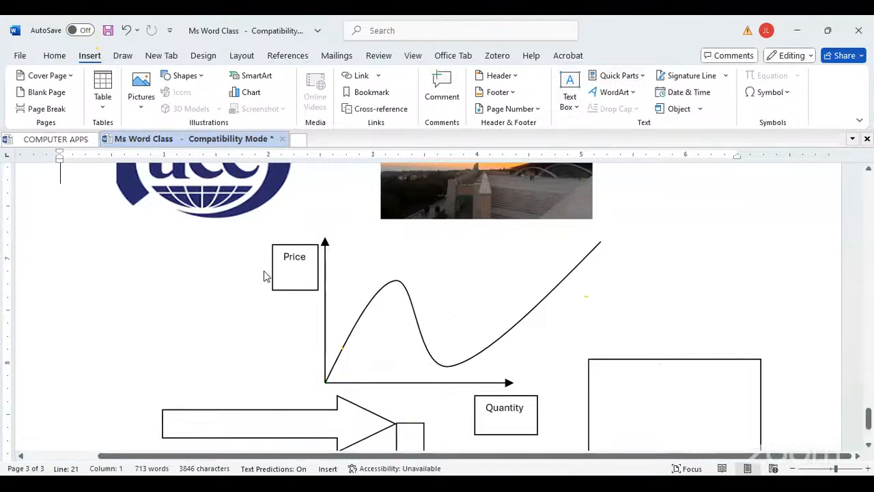
Select the "Price" text box as an object and set its shape outline to No Outline
click(271, 273)
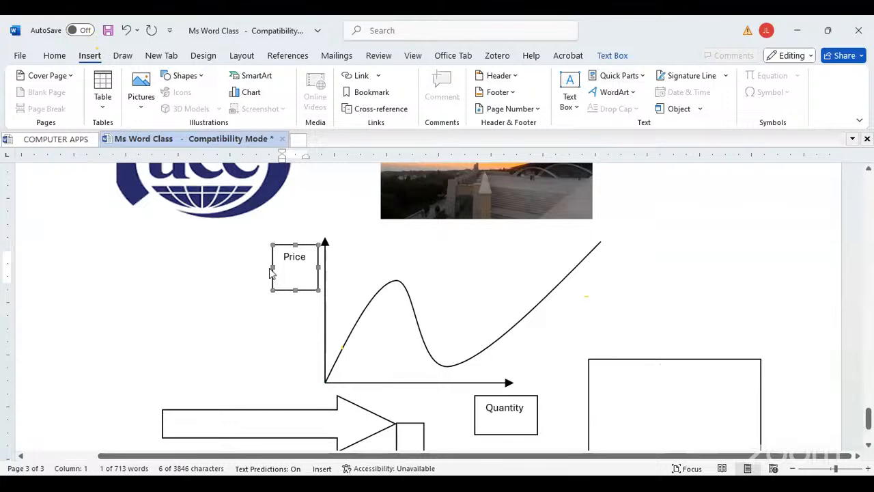
click(612, 56)
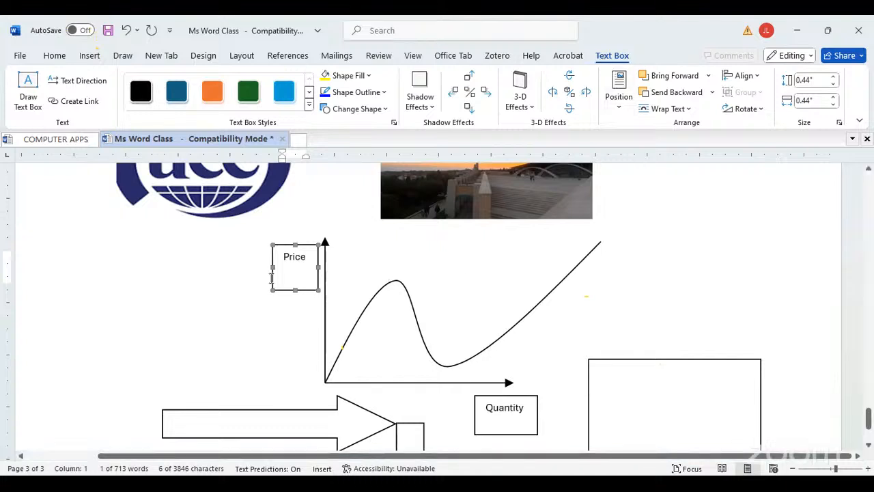
click(385, 93)
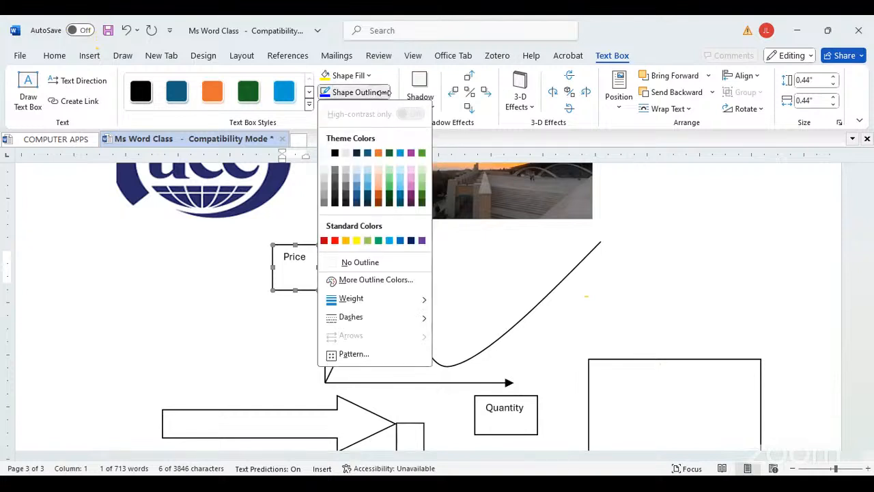
click(360, 262)
Set the shape outline of the "Quantity" text box to No Outline and deselect it
click(538, 417)
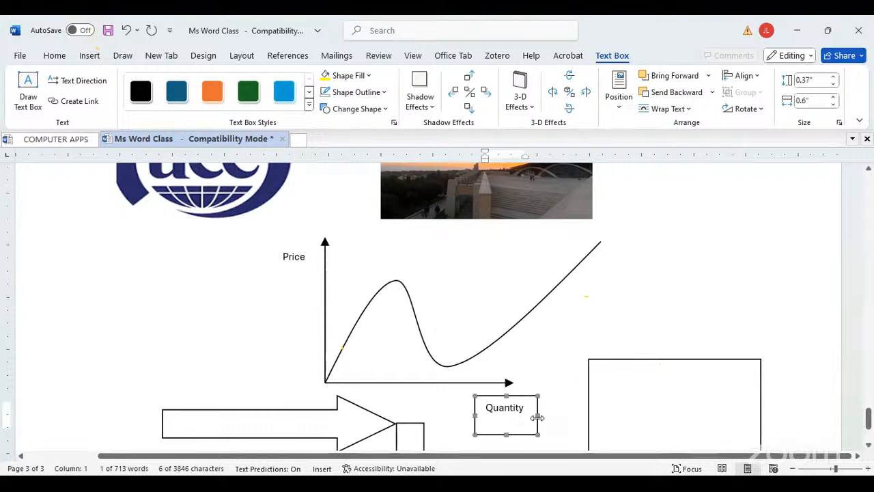
click(384, 93)
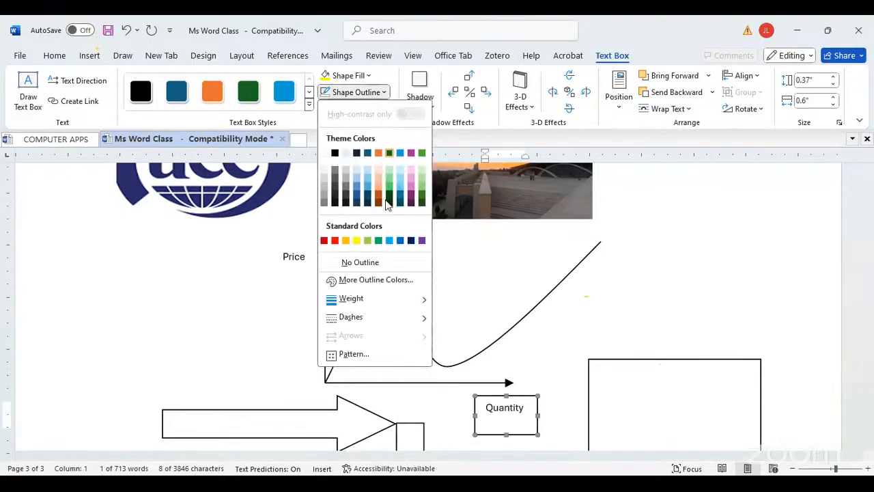
click(374, 266)
click(303, 313)
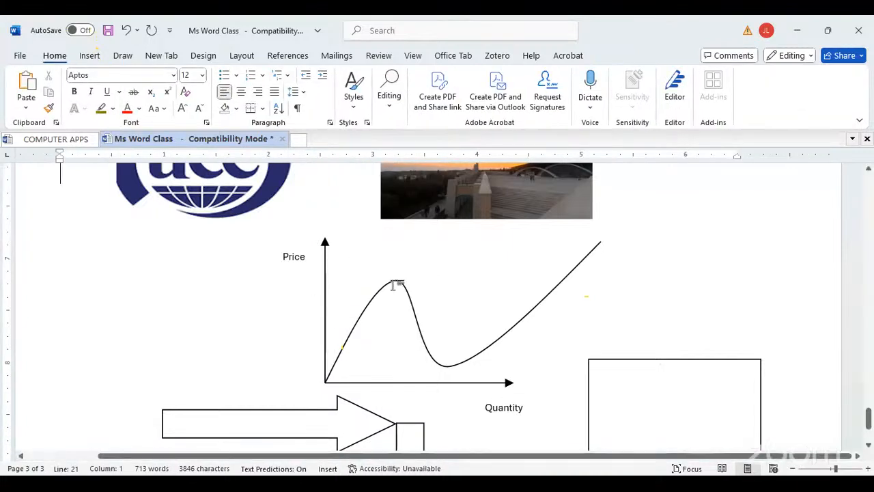
Try the black "Colored Fill, White Outline" shape style on the vertical axis arrow, look through the other styles and undo the change
click(324, 329)
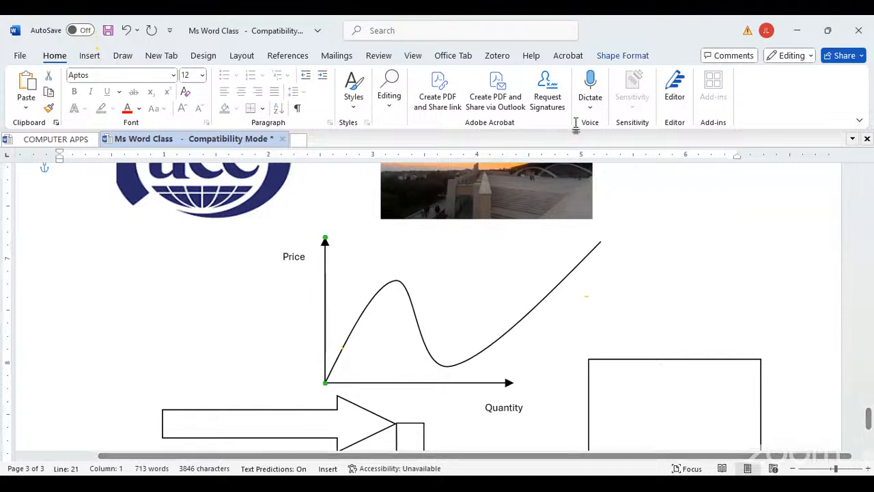
click(618, 59)
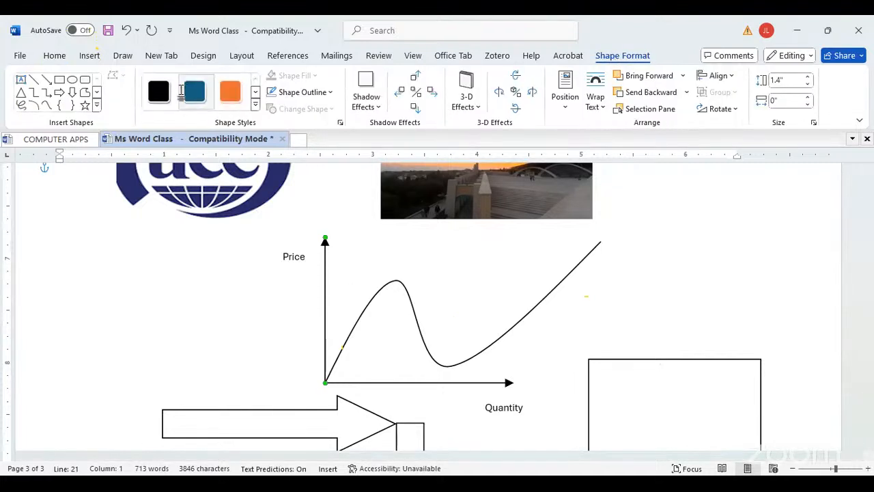
click(160, 91)
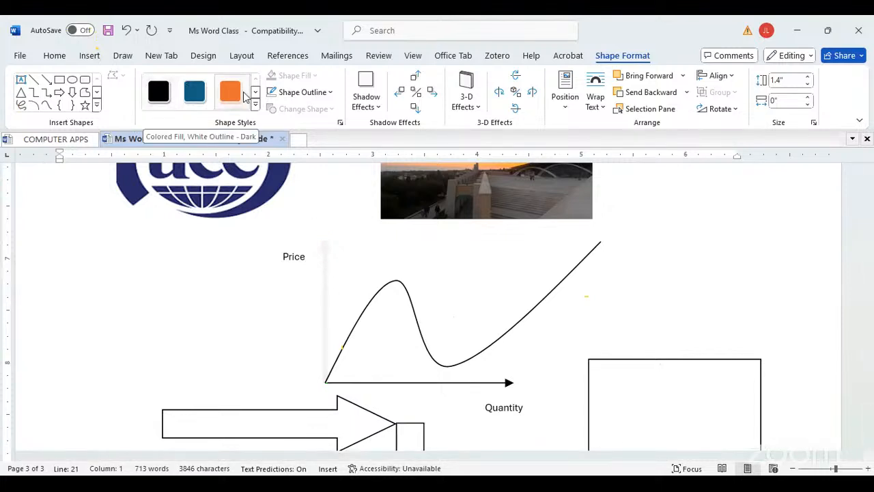
click(256, 106)
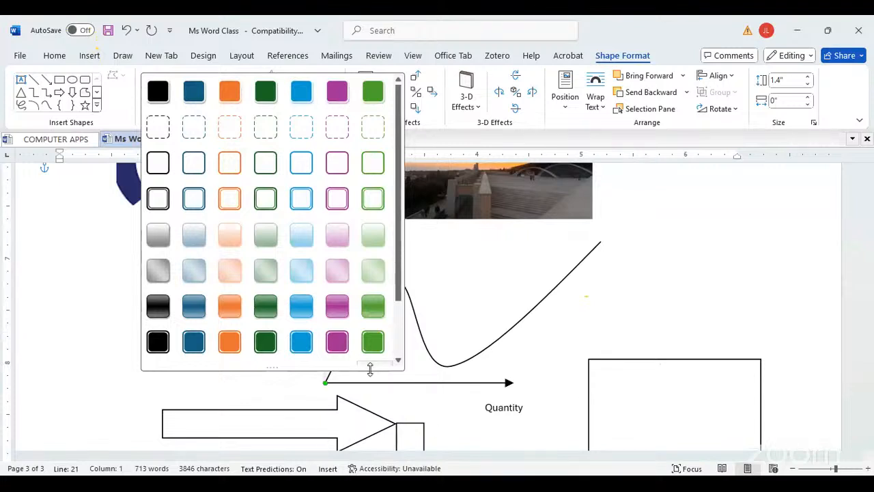
click(670, 244)
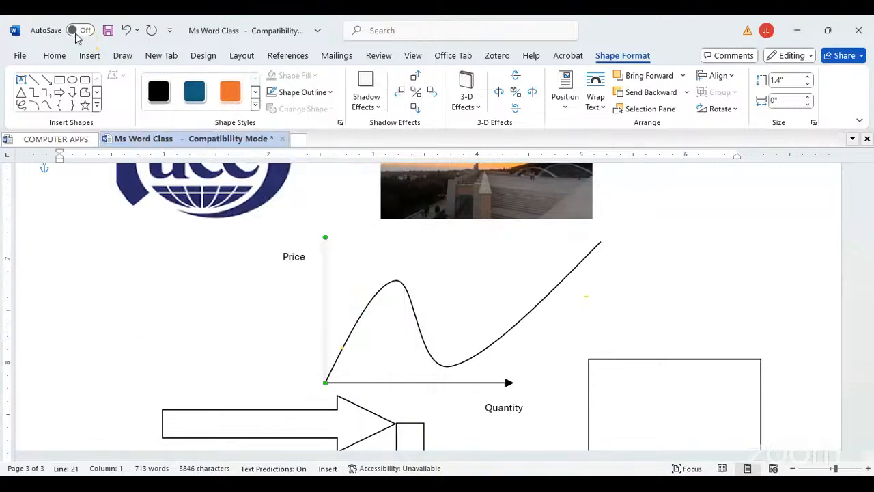
click(127, 32)
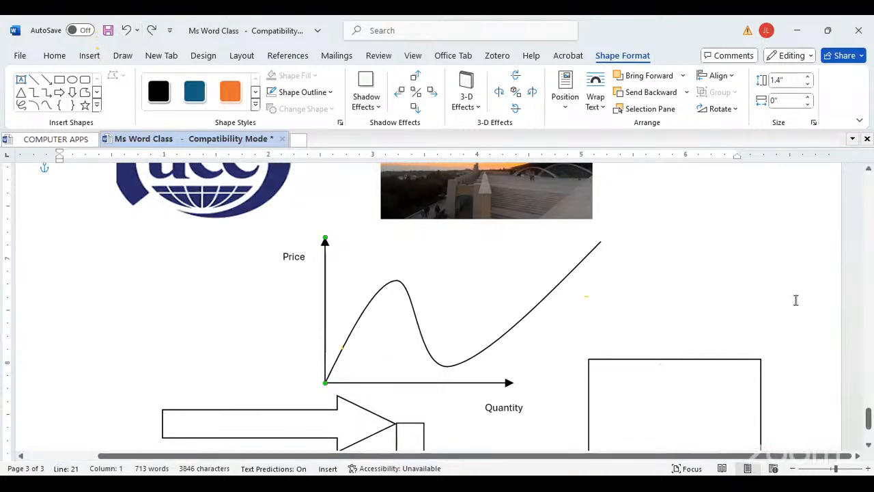
Apply the orange-filled shape style with a white inner outline to the block arrow pointing right below the graph
click(398, 316)
scroll(398, 316, down, 3)
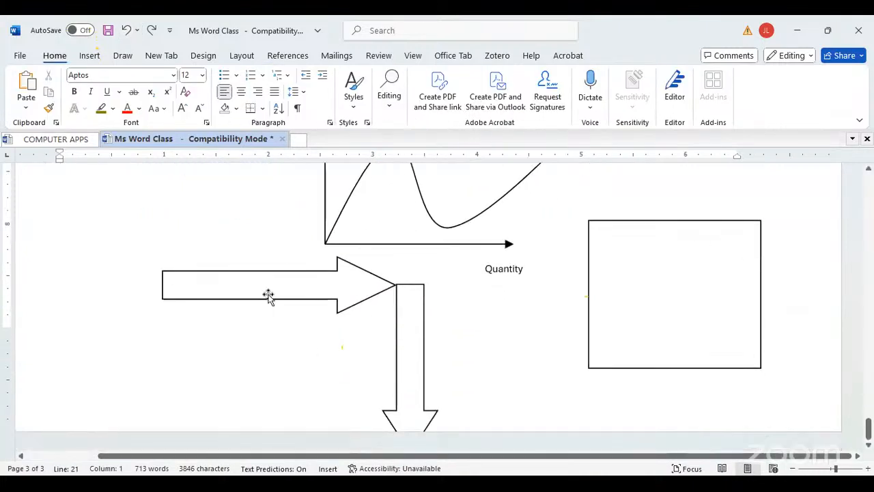
click(270, 293)
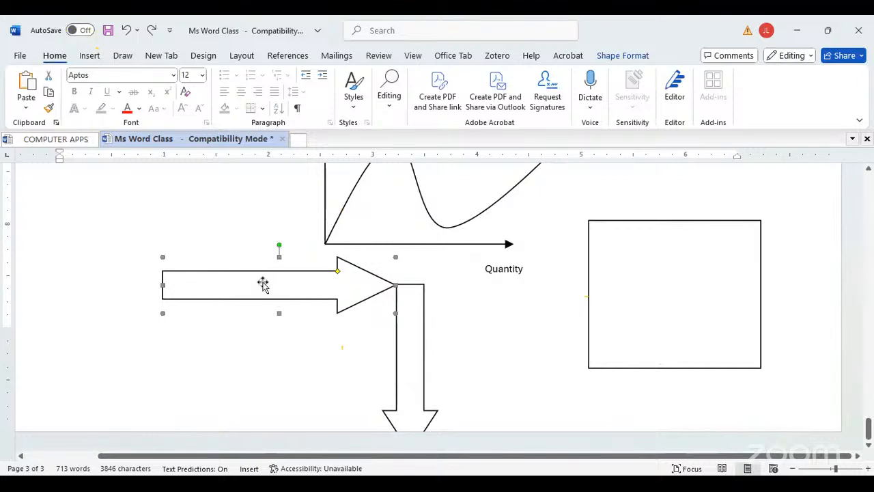
click(621, 55)
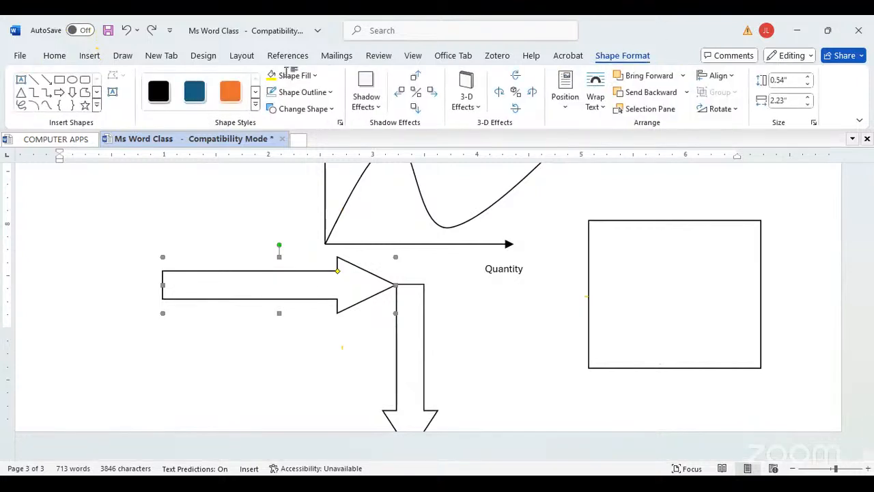
click(256, 103)
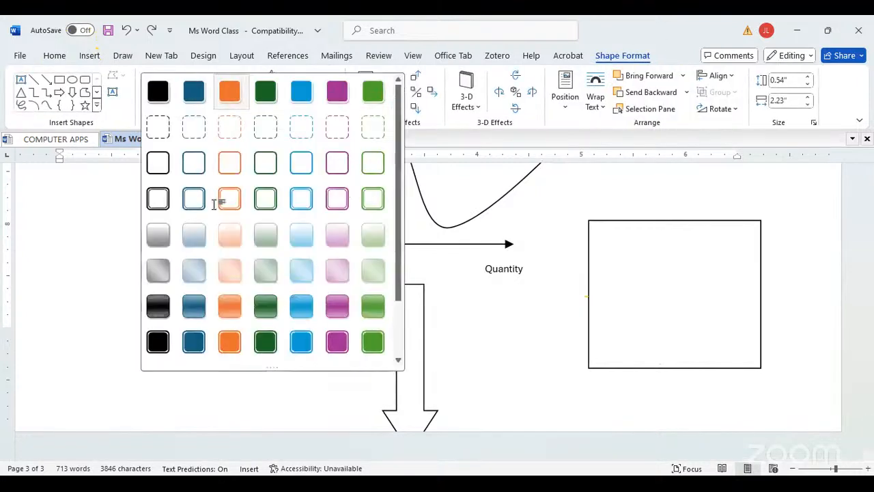
click(229, 342)
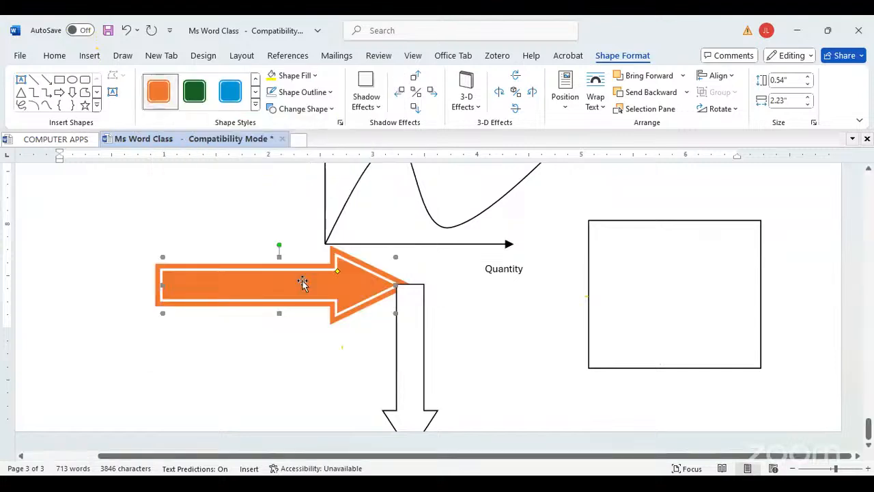
click(267, 312)
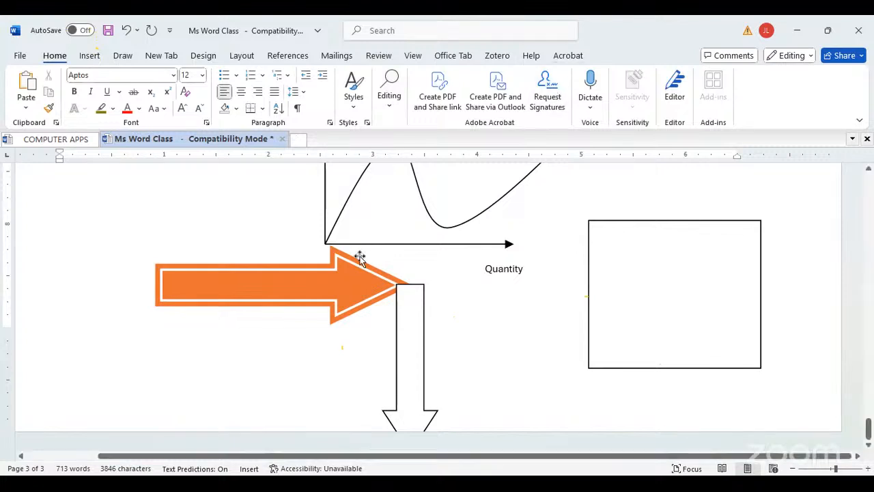
Set the shape fill of the orange block arrow below the graph to No Fill and deselect the arrow
click(337, 271)
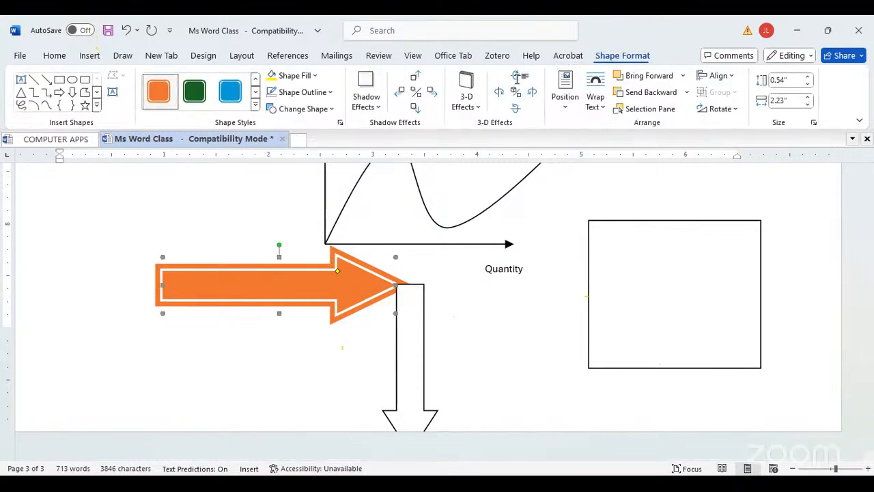
click(318, 76)
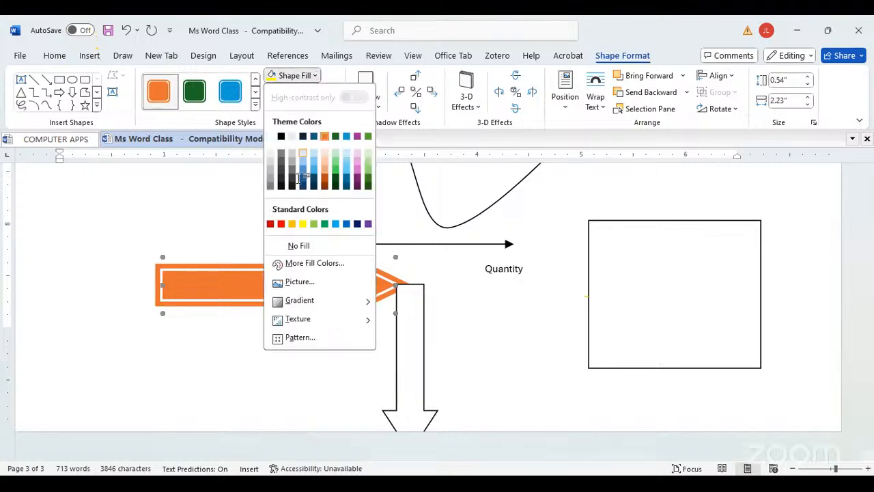
click(300, 246)
click(281, 327)
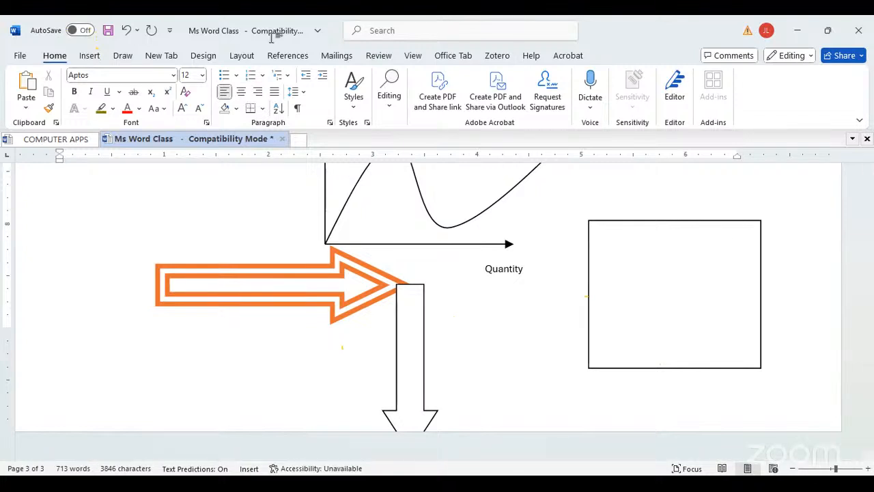
Draw the circular flowchart shape with a corner tail beside the sunset picture, flip it vertically and enlarge it to about 1.17" by 1.41"
scroll(481, 330, up, 5)
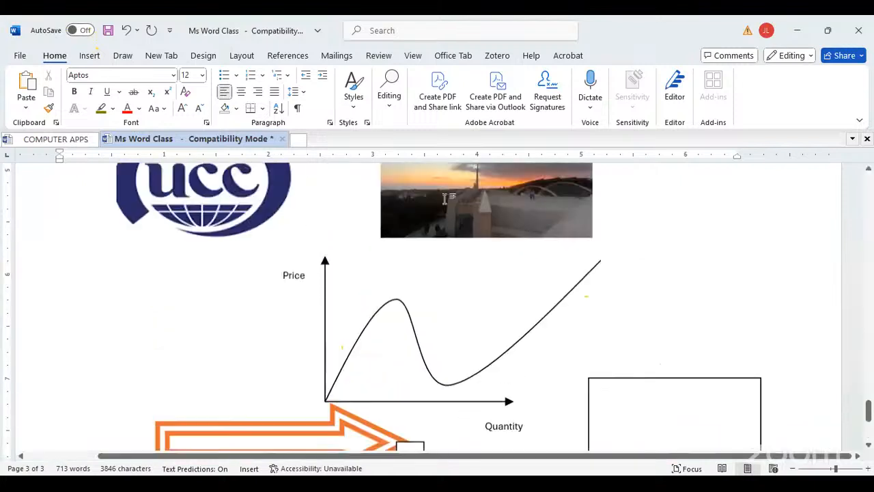
scroll(481, 329, down, 1)
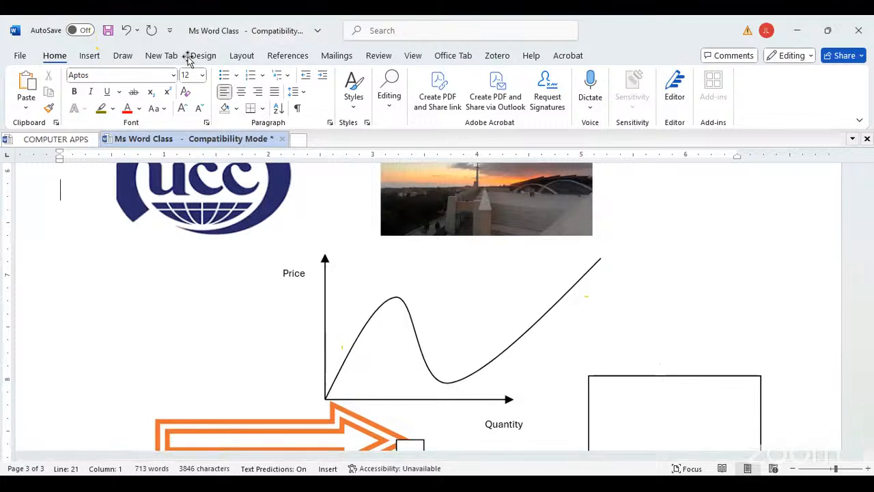
click(91, 56)
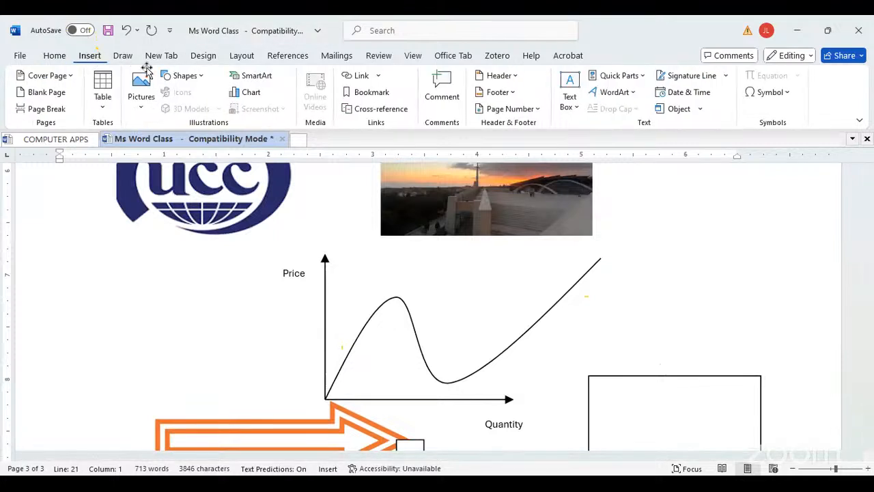
click(183, 76)
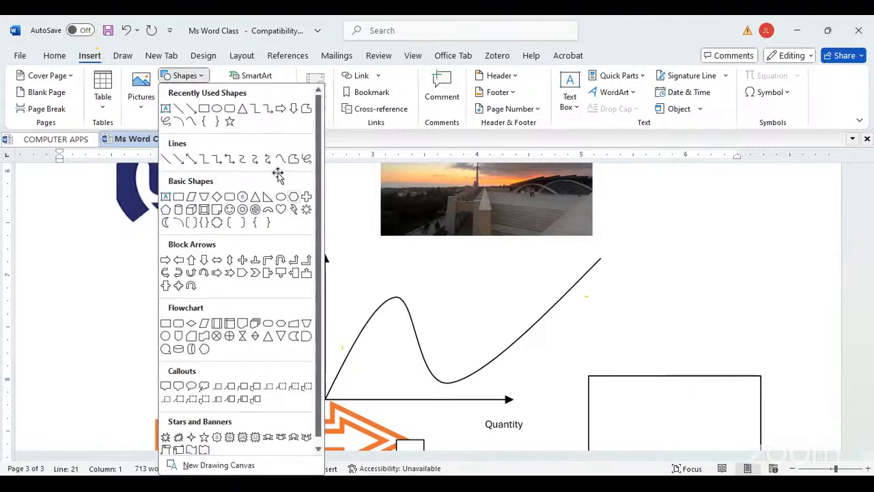
click(166, 349)
mouse_move(650, 324)
mouse_down()
mouse_move(663, 253)
mouse_move(739, 236)
mouse_move(758, 226)
mouse_move(755, 220)
mouse_up()
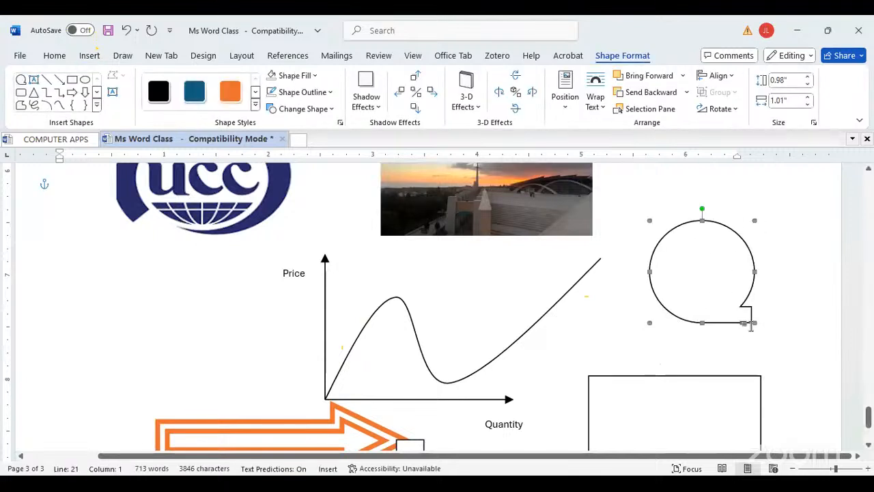
drag(755, 323, 794, 250)
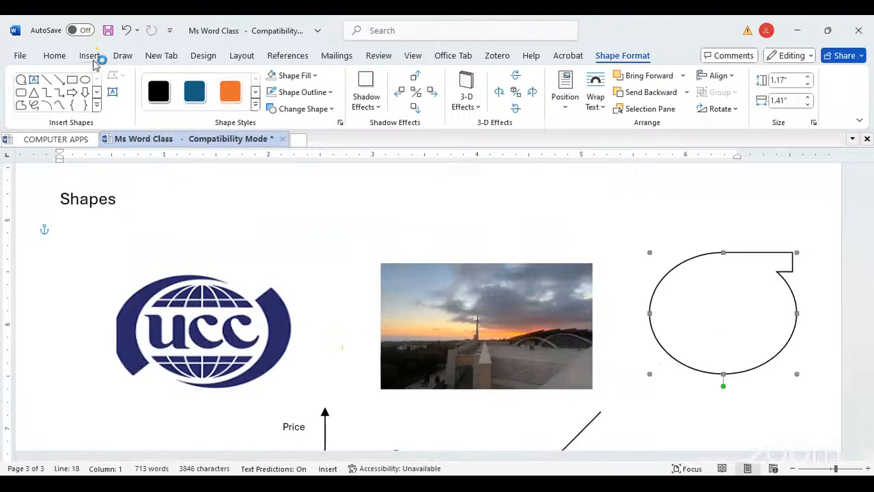
click(93, 58)
click(186, 75)
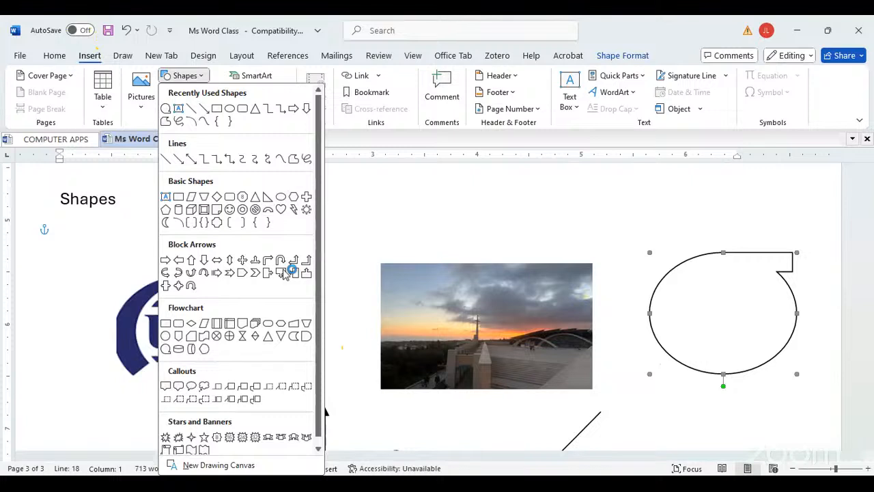
scroll(267, 308, down, 1)
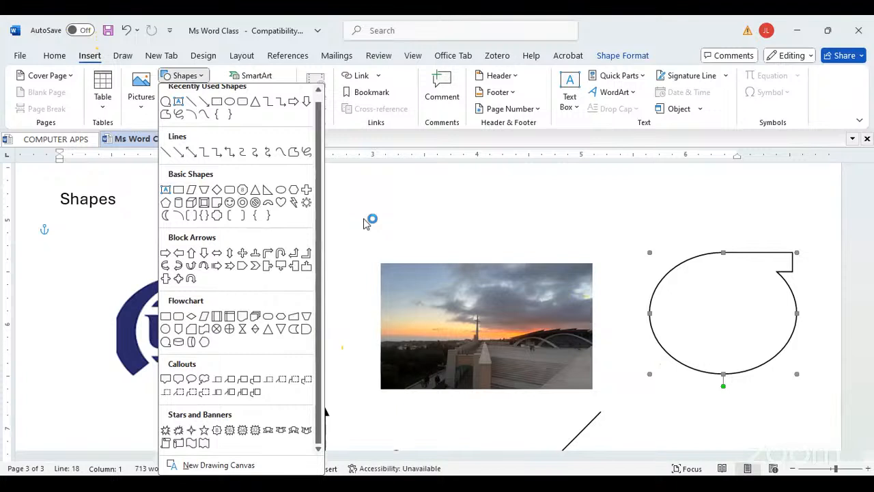
click(365, 224)
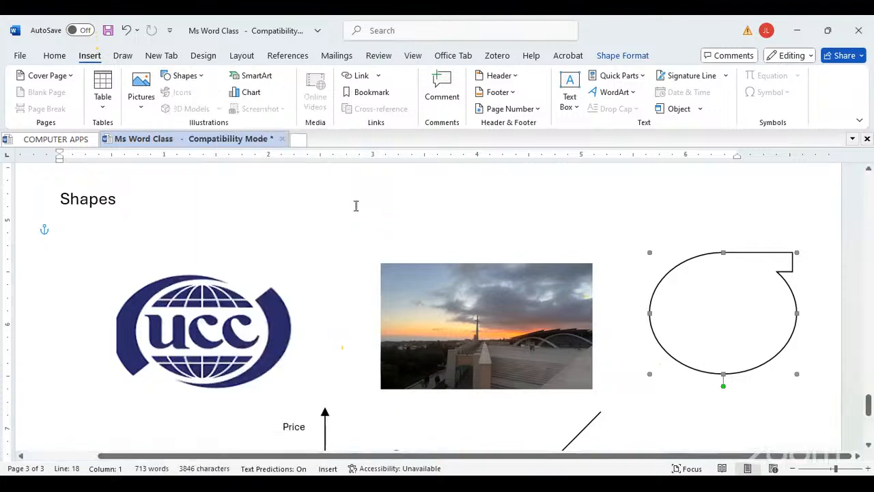
Insert a Cycle Diagram from the SmartArt diagram gallery and select its upper curved arrow
click(265, 77)
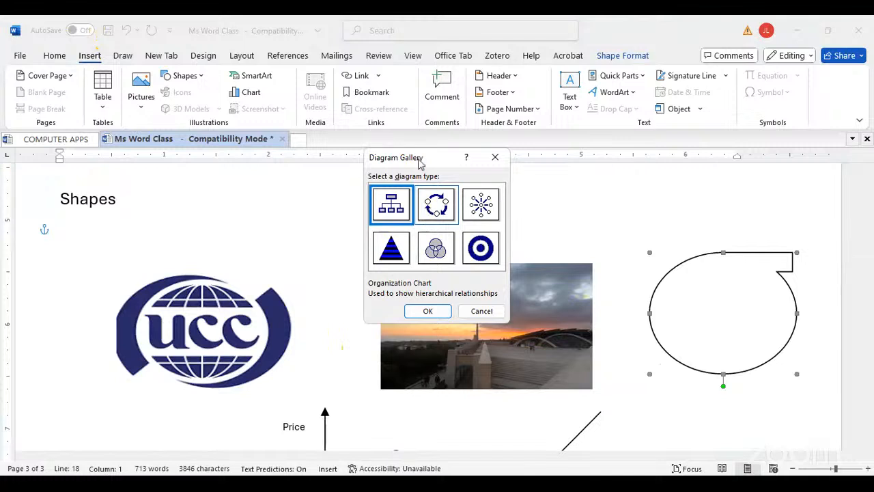
click(437, 208)
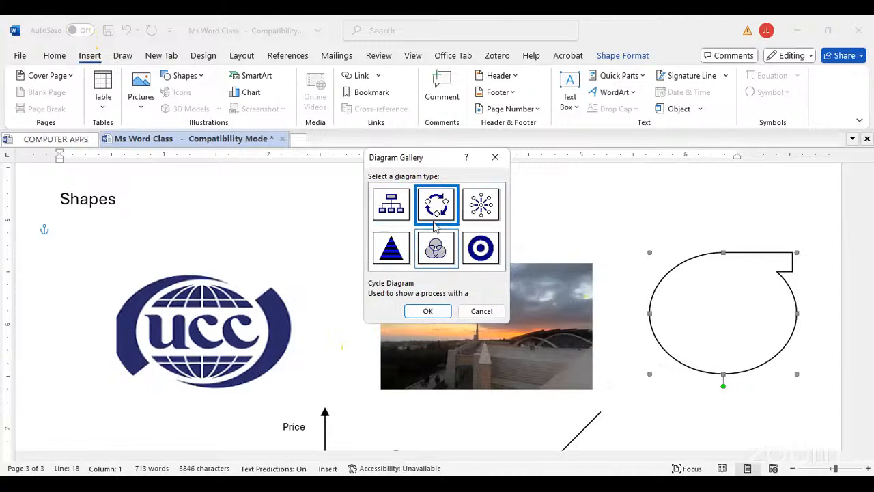
click(428, 312)
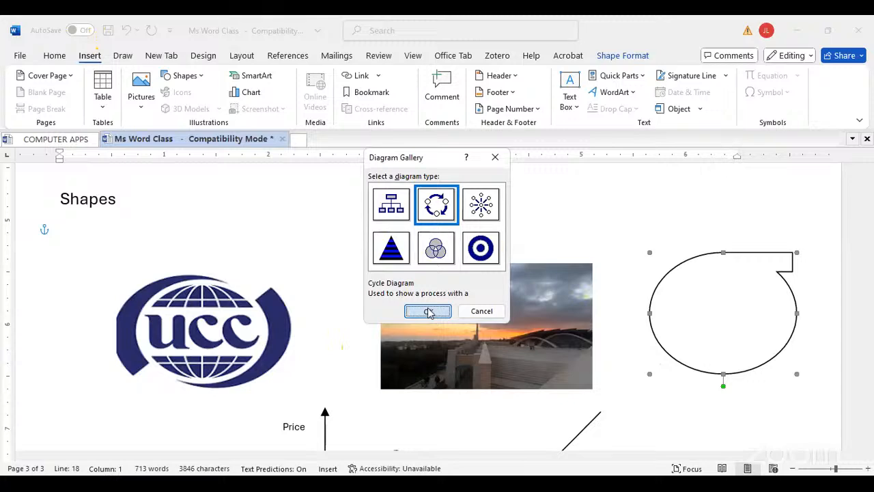
scroll(449, 286, down, 8)
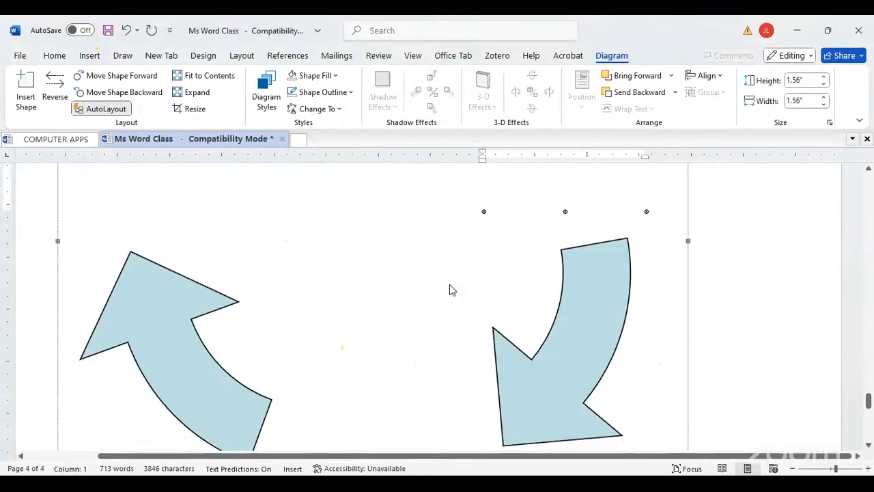
scroll(449, 290, up, 5)
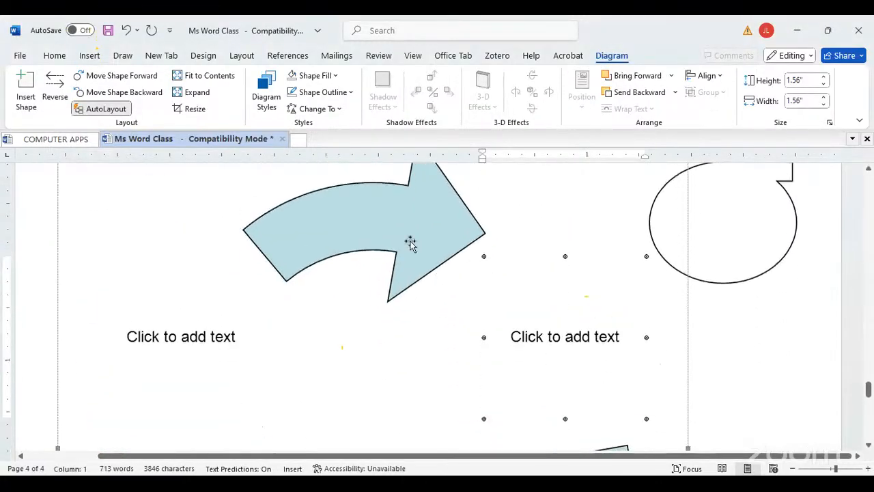
click(410, 244)
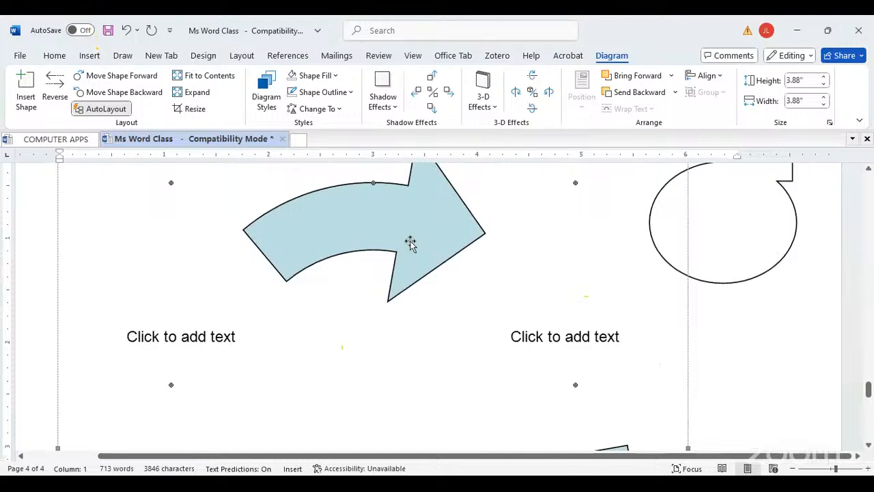
Enter "Childhood" in the text placeholder at the upper left of the cycle diagram
click(546, 336)
click(158, 349)
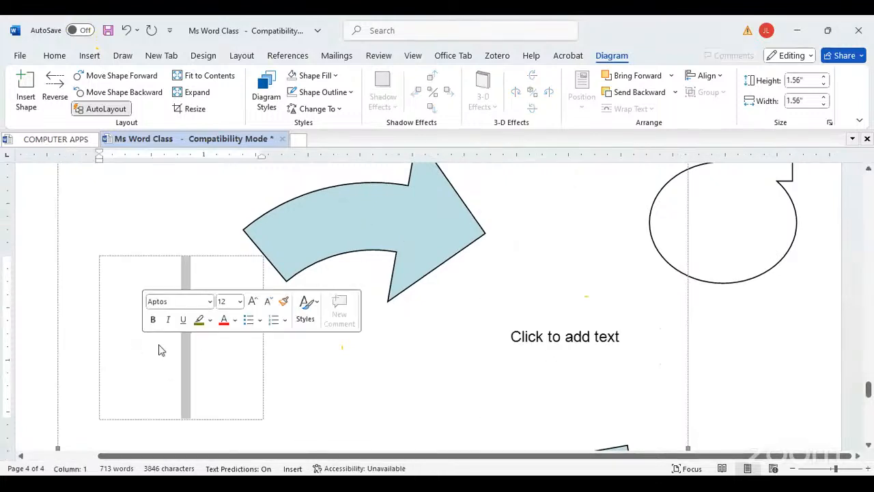
text(Chi;d)
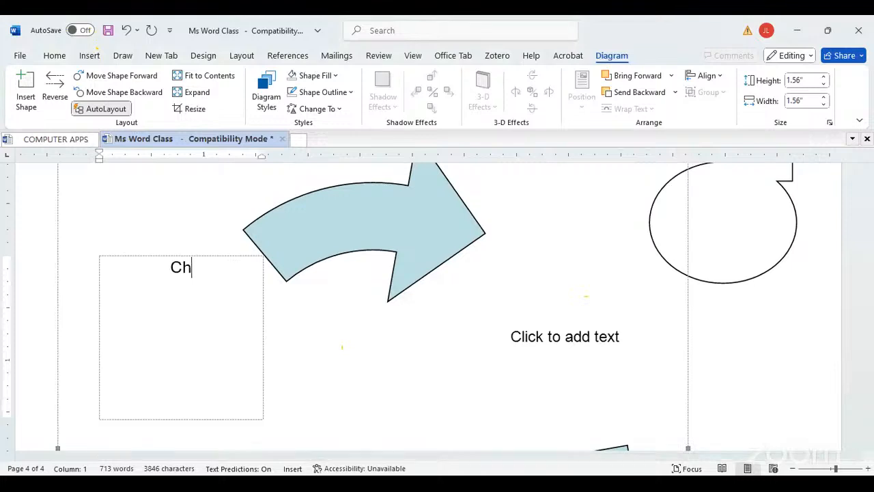
key(BackSpace)
key(BackSpace)
key(BackSpace)
text(ildhoo)
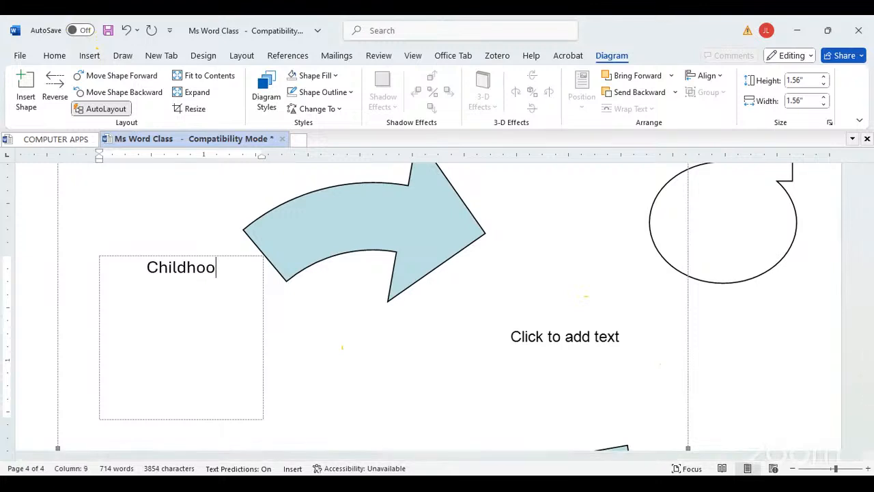
text(d)
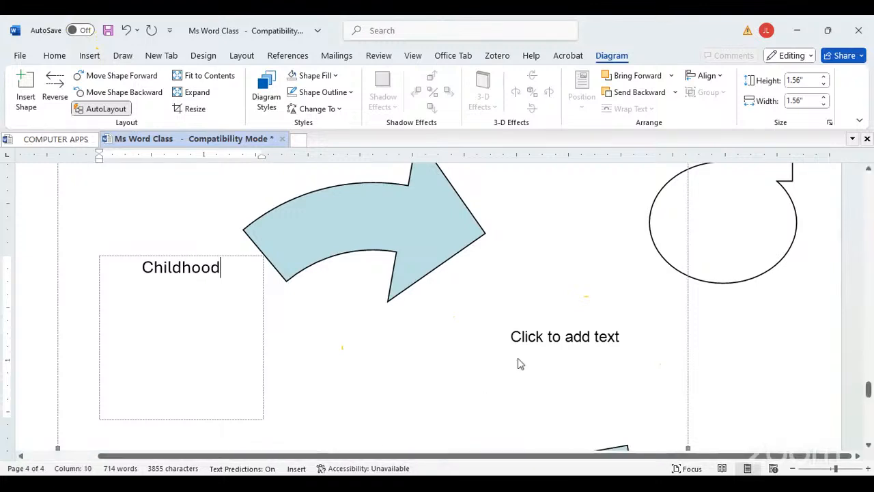
Label the cycle diagram's upper-right placeholder "Primary" and its lower placeholder "Secondary"
click(530, 347)
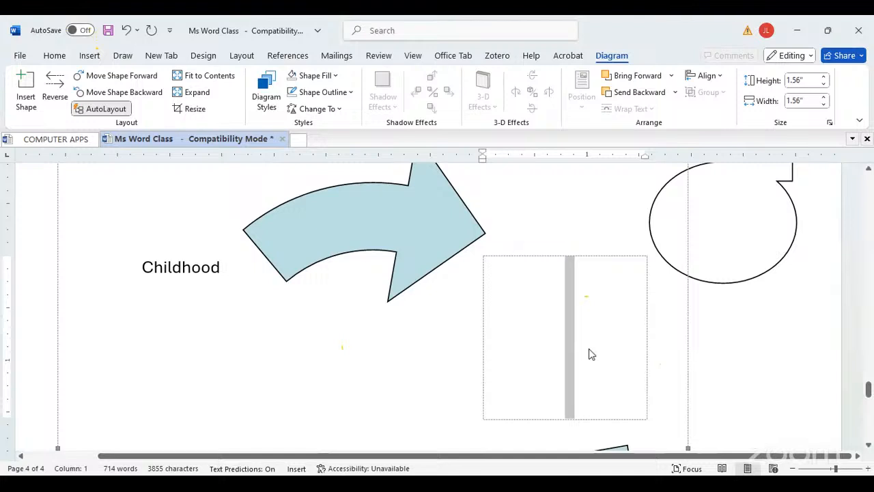
text(Primary)
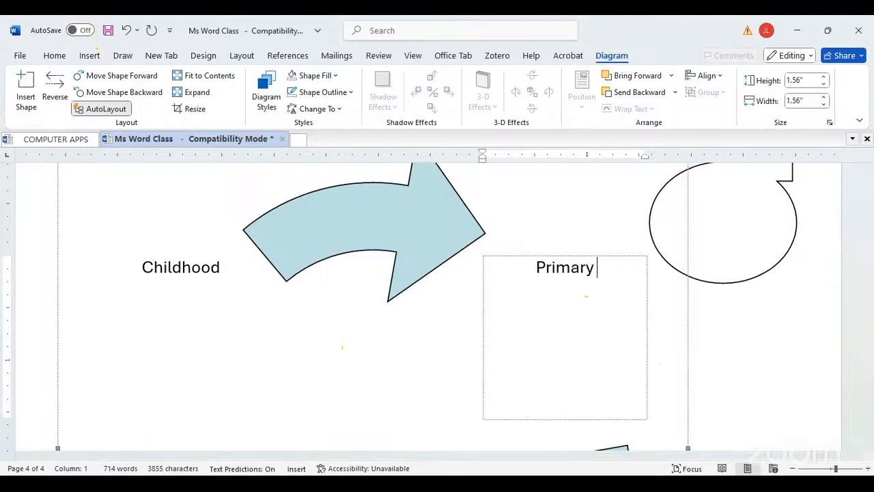
scroll(585, 390, down, 5)
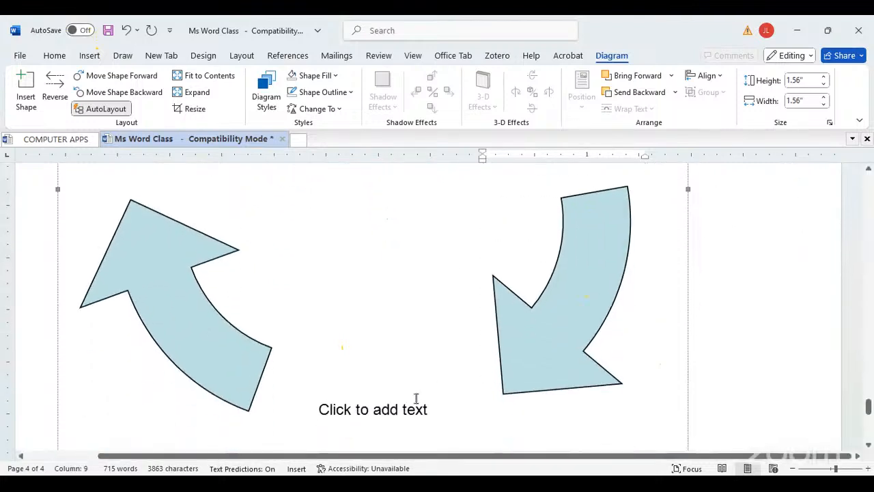
click(376, 357)
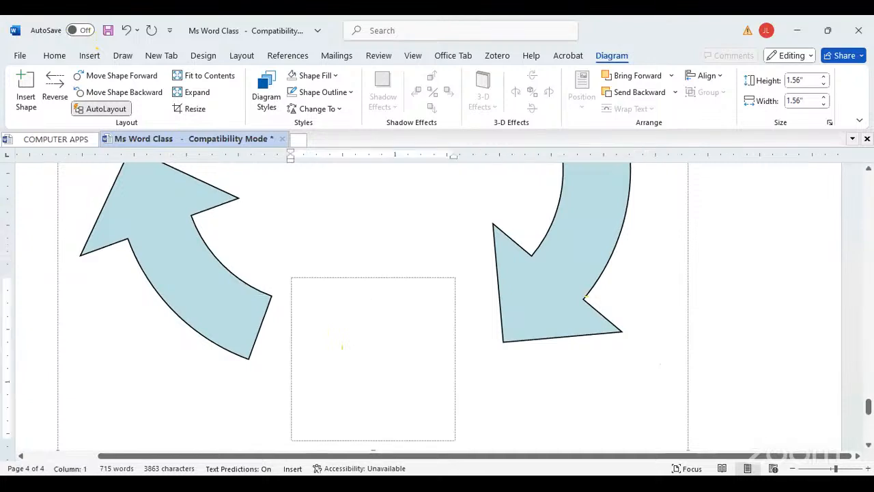
text(Seco)
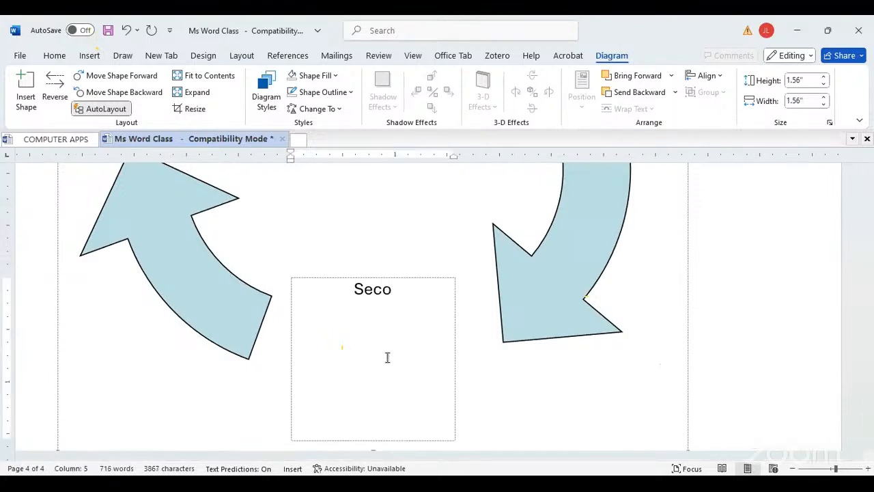
text(ndary)
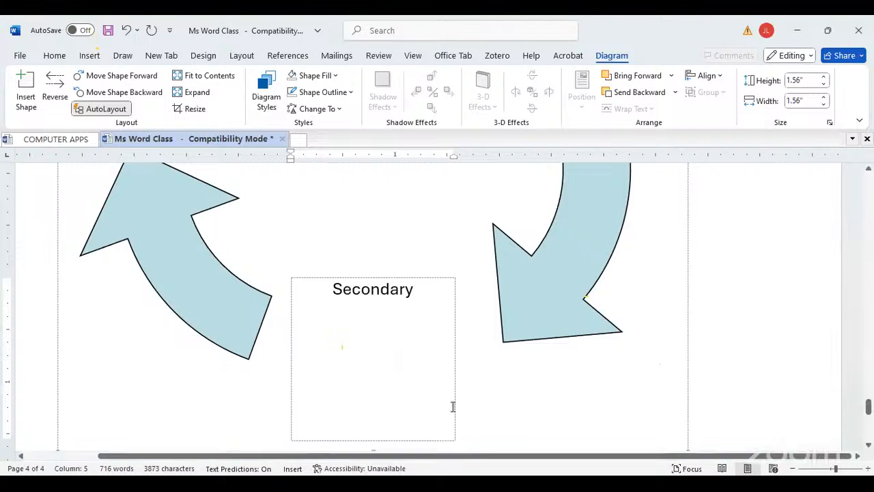
click(607, 353)
click(574, 307)
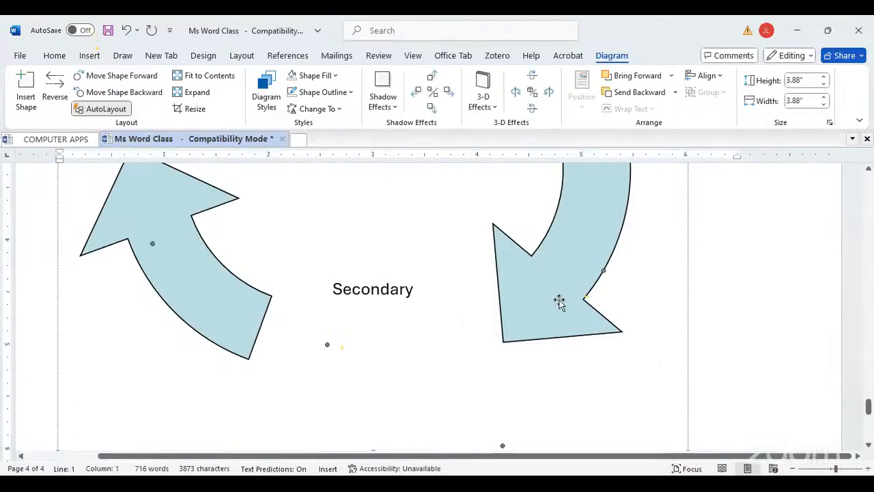
Shrink the whole cycle diagram proportionally to about 3.05" by 3.05" so it fits beneath the Shapes heading
scroll(605, 341, up, 5)
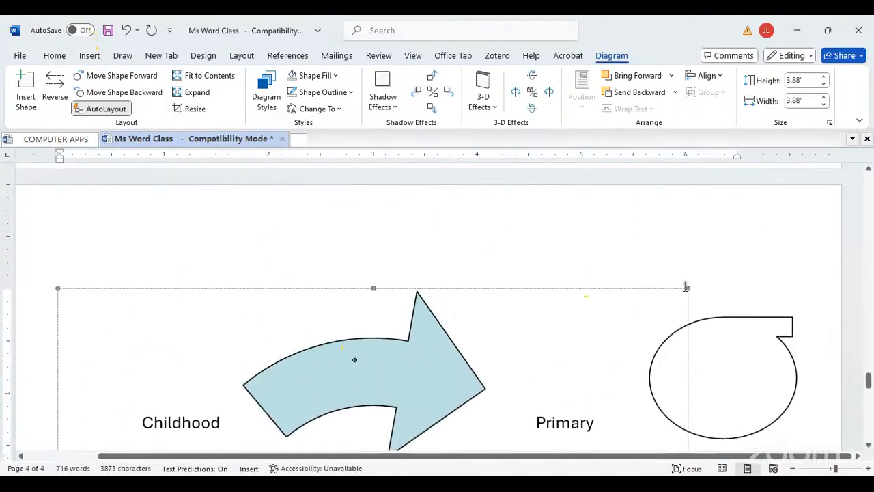
drag(684, 289, 536, 389)
scroll(536, 389, down, 6)
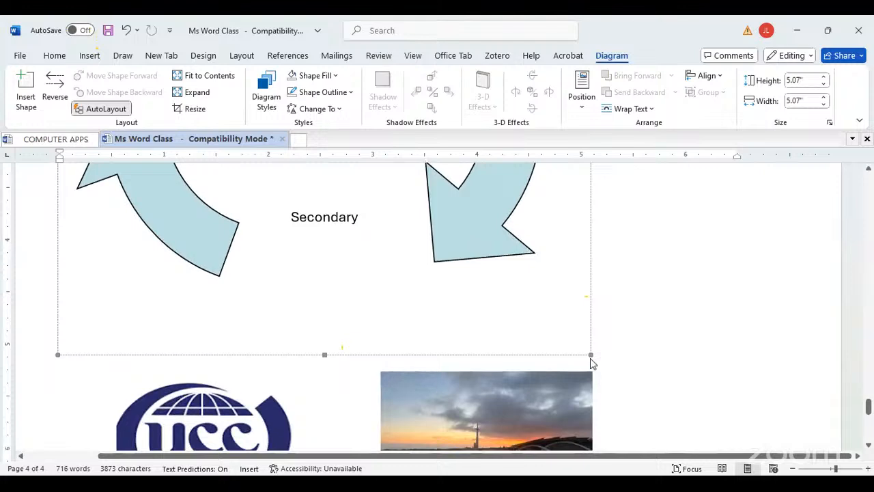
drag(589, 354, 396, 288)
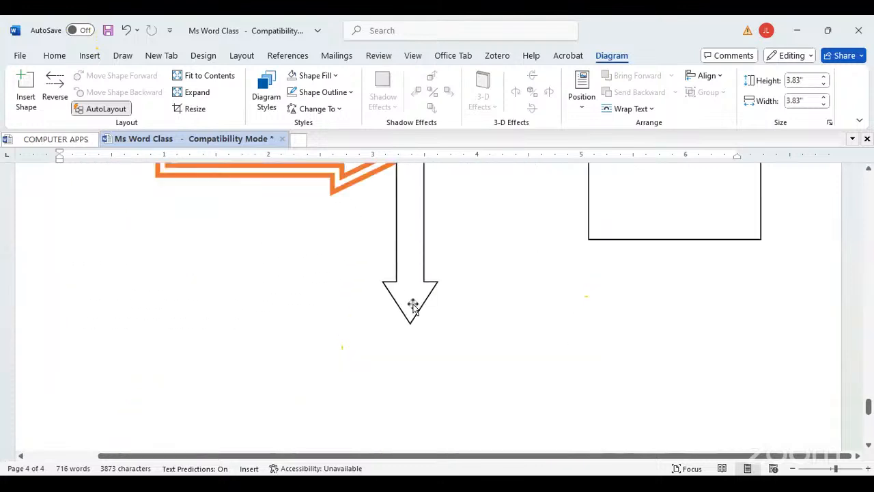
scroll(443, 362, up, 10)
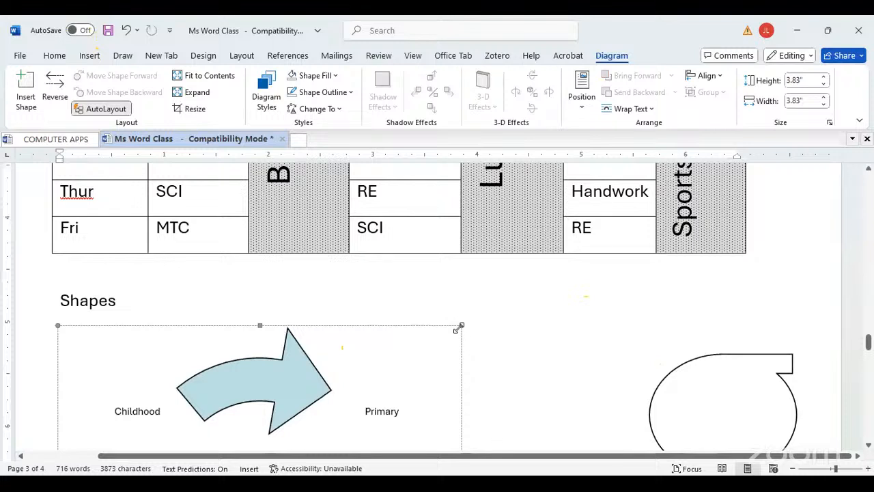
drag(460, 325, 329, 405)
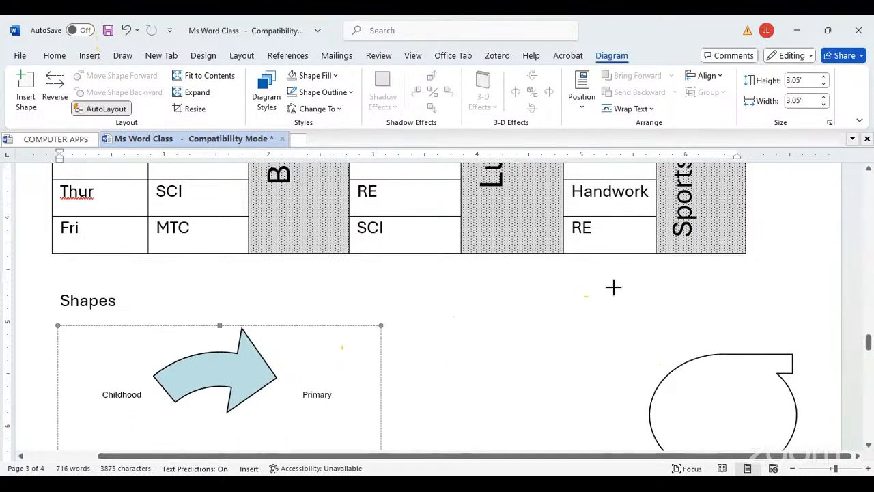
Insert WordArt in the arched black style with the text "Nkumba university"
click(91, 57)
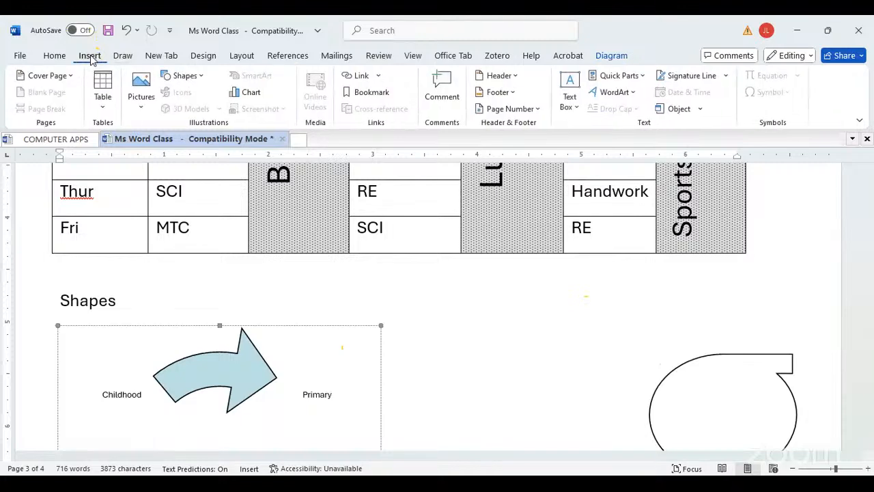
click(634, 96)
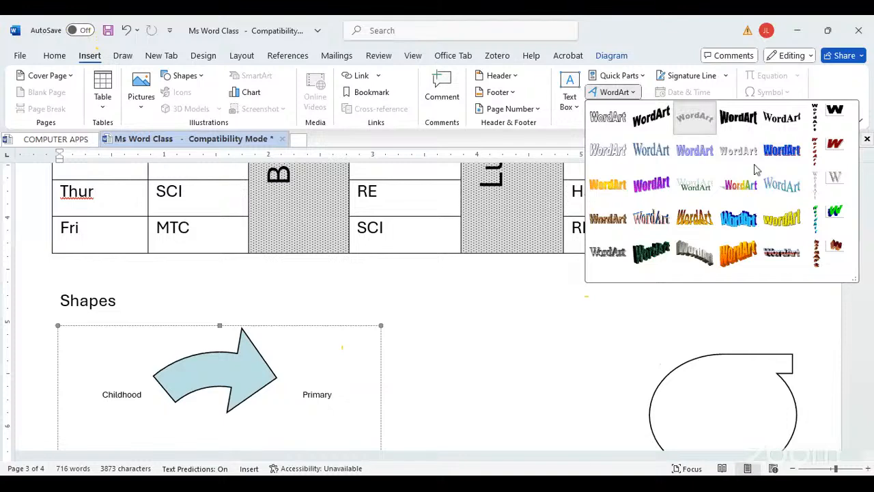
click(688, 267)
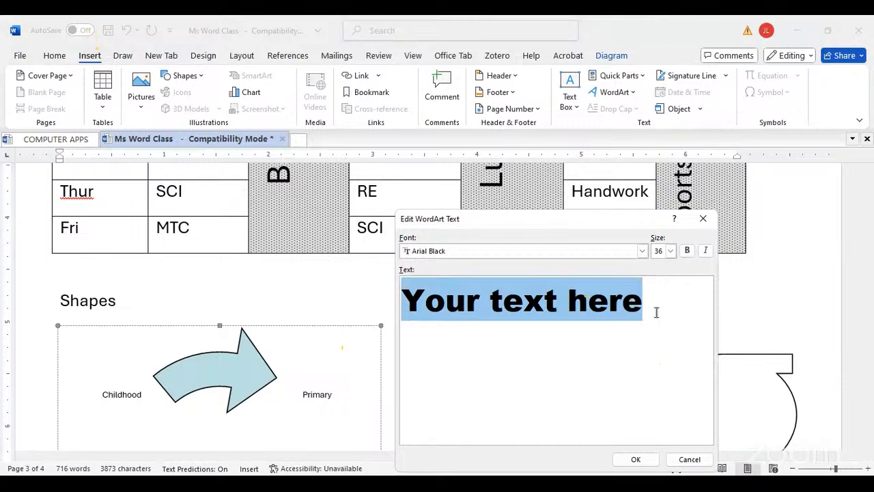
text(Nkum)
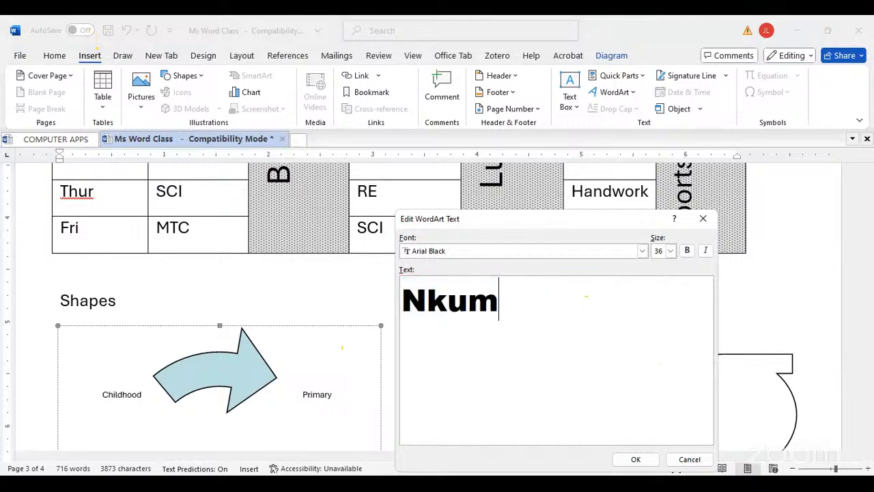
text(ba universoty)
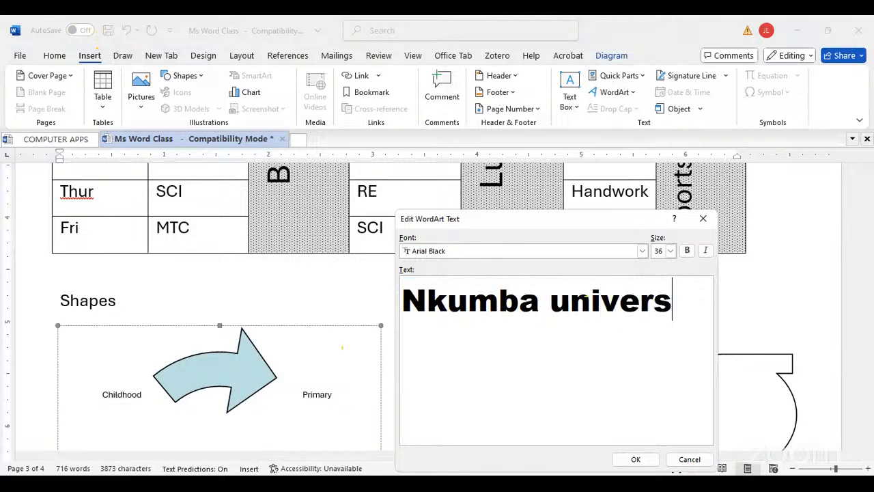
key(BackSpace)
key(BackSpace)
key(BackSpace)
text(ity)
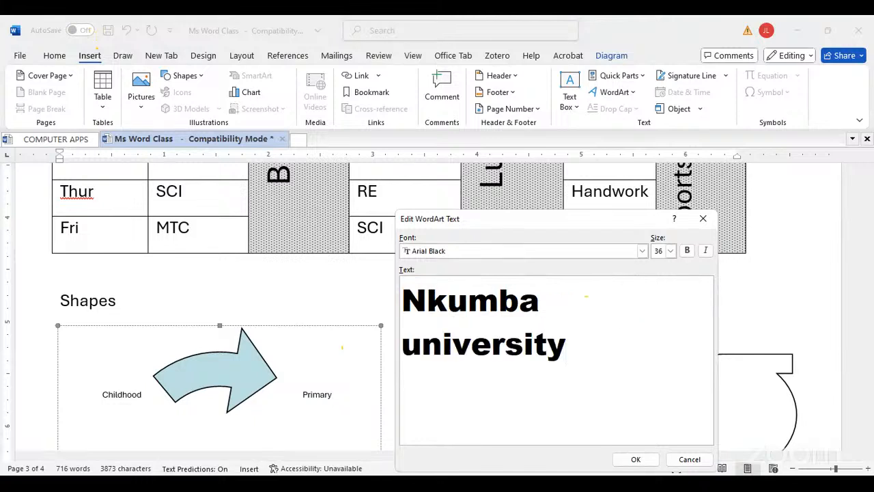
Set the font of the WordArt text to Martel Light
click(643, 250)
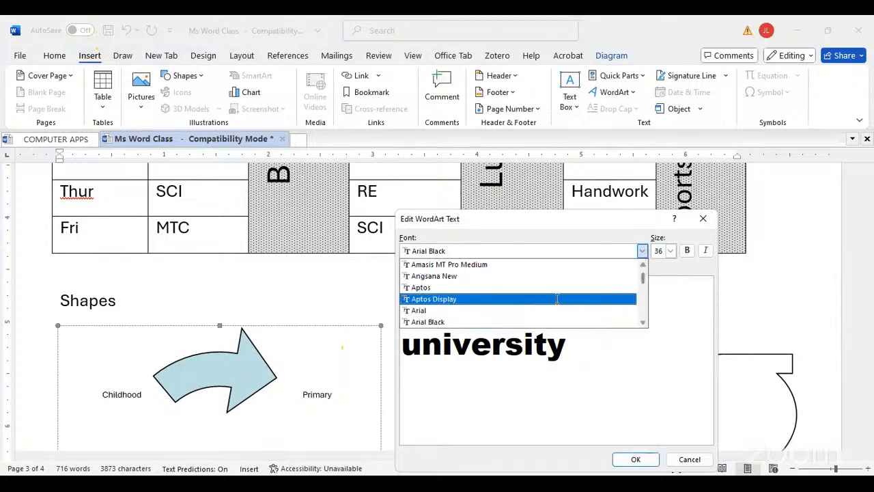
scroll(519, 294, down, 2)
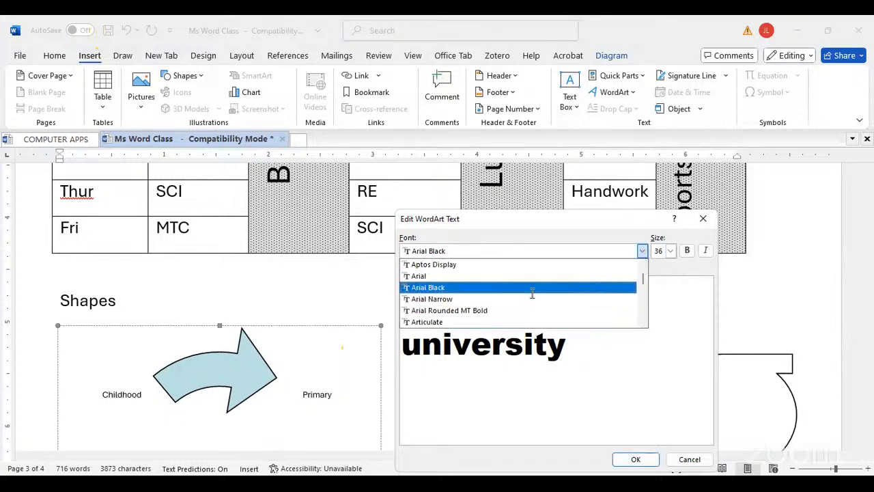
click(500, 250)
click(501, 250)
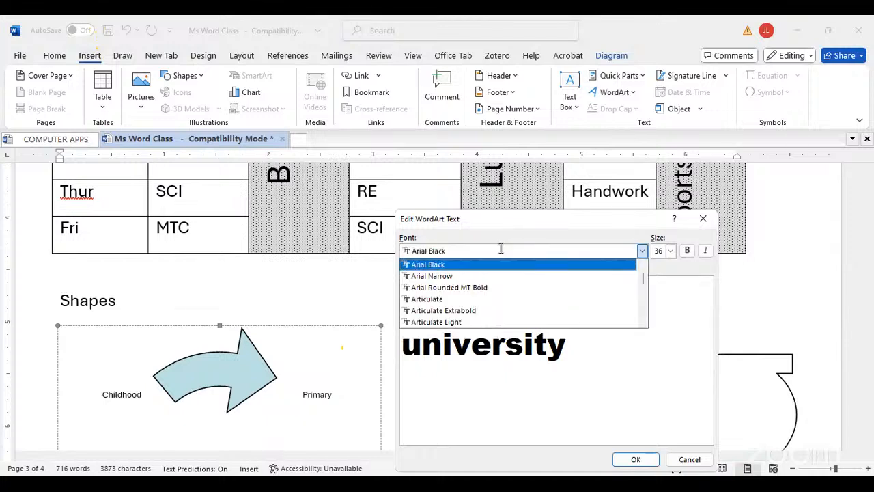
scroll(492, 287, down, 6)
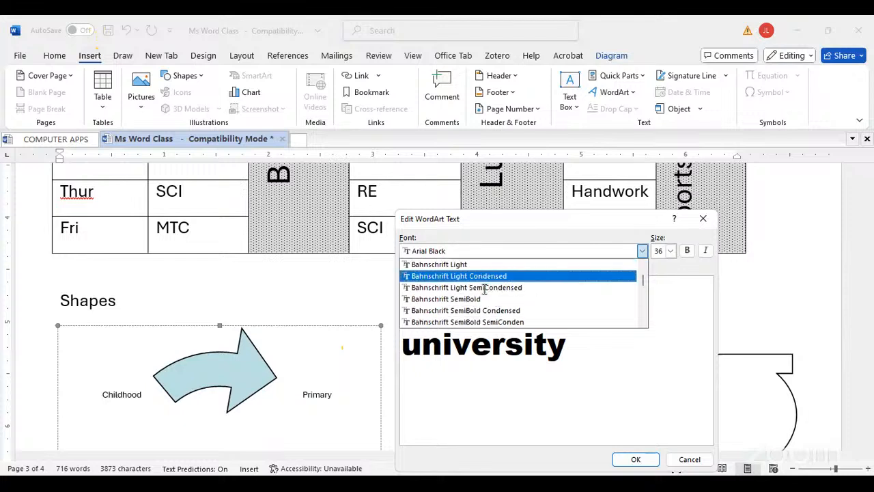
scroll(484, 289, down, 8)
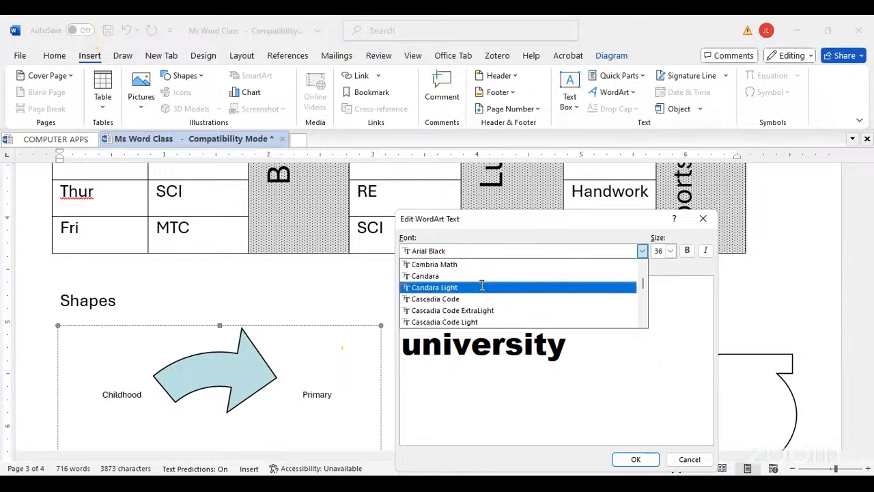
scroll(485, 288, down, 12)
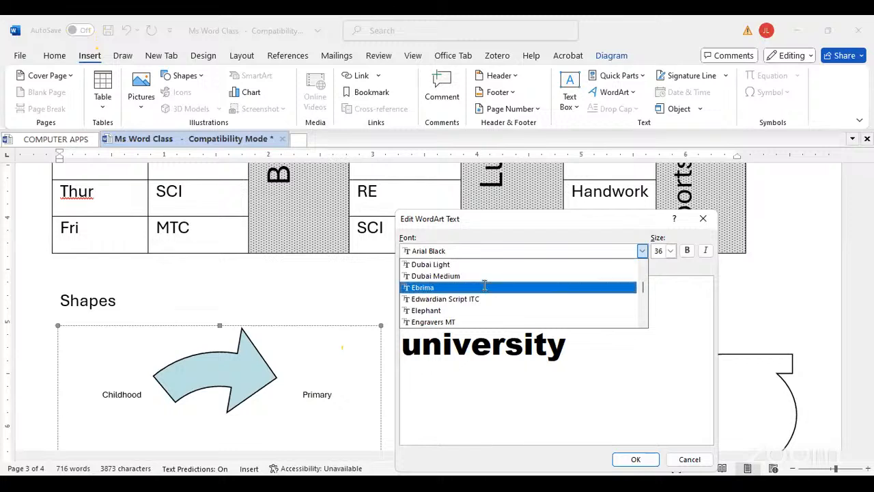
scroll(487, 290, down, 14)
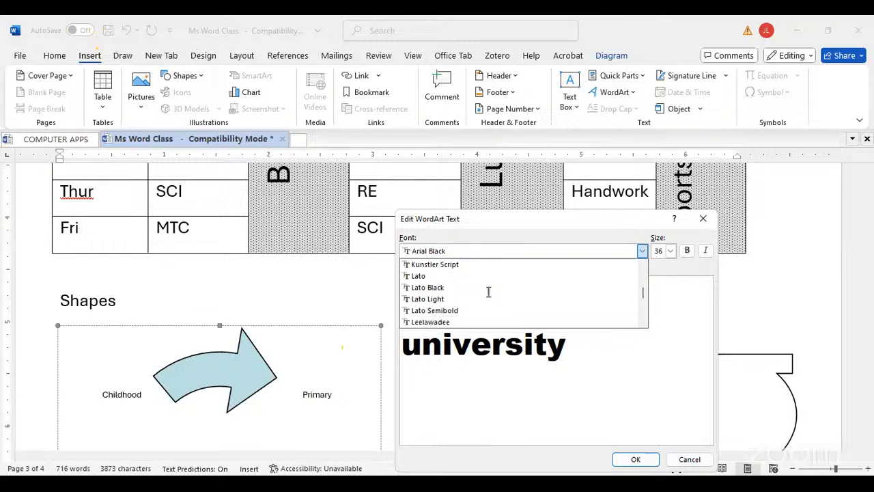
scroll(489, 299, up, 1)
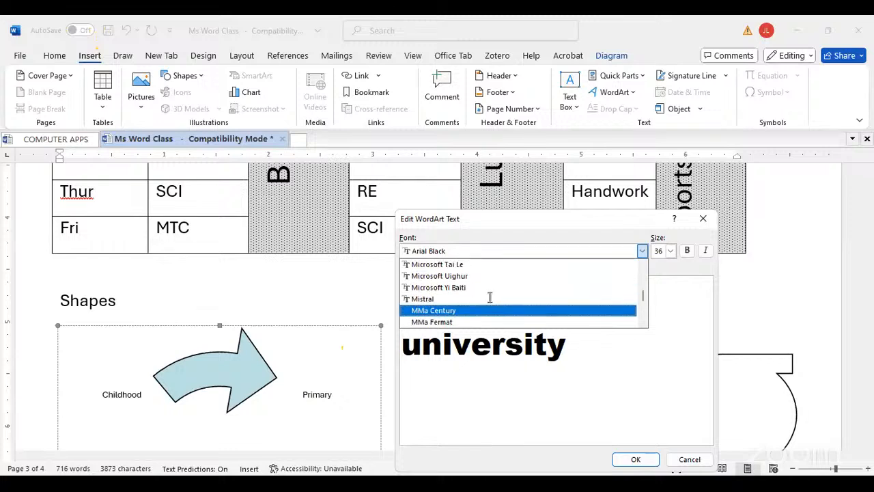
scroll(489, 297, up, 1)
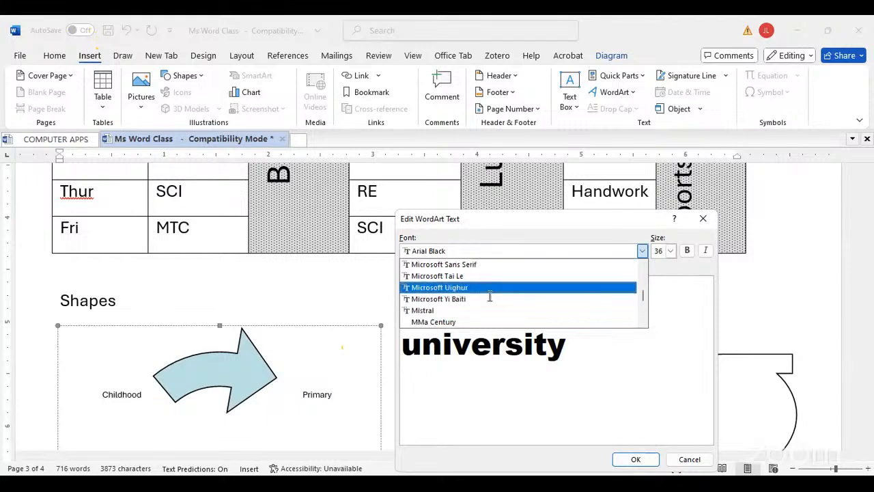
scroll(489, 297, up, 6)
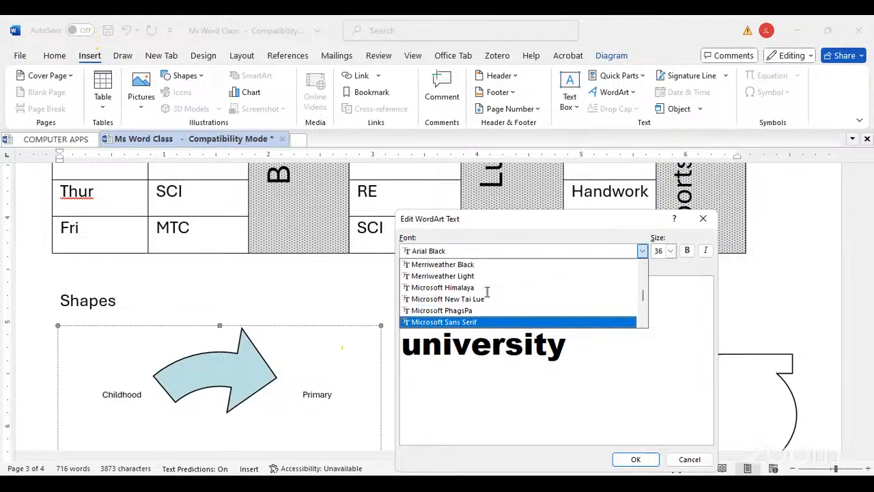
scroll(487, 292, up, 4)
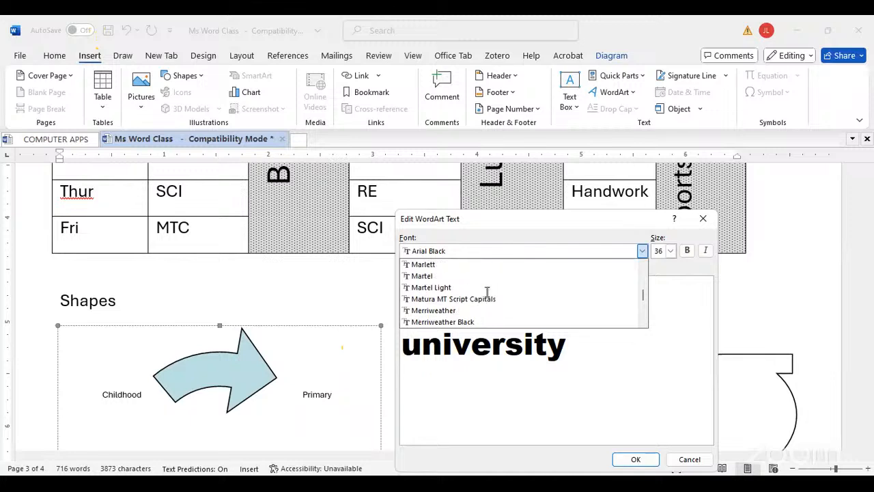
click(415, 288)
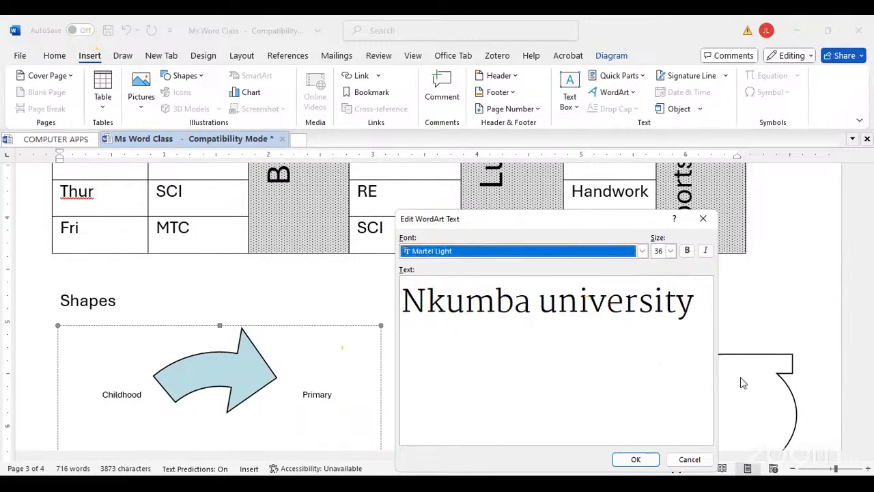
Make the WordArt text bold at size 28 and place it in the document
click(687, 250)
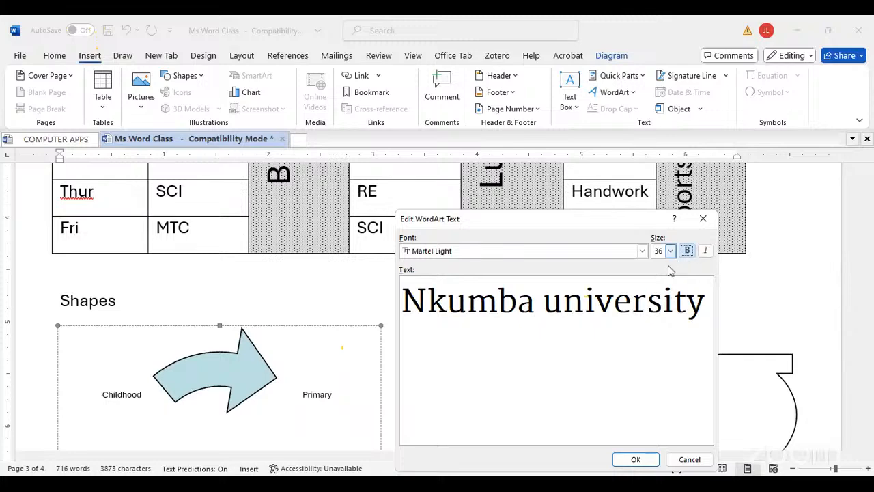
click(671, 252)
click(658, 299)
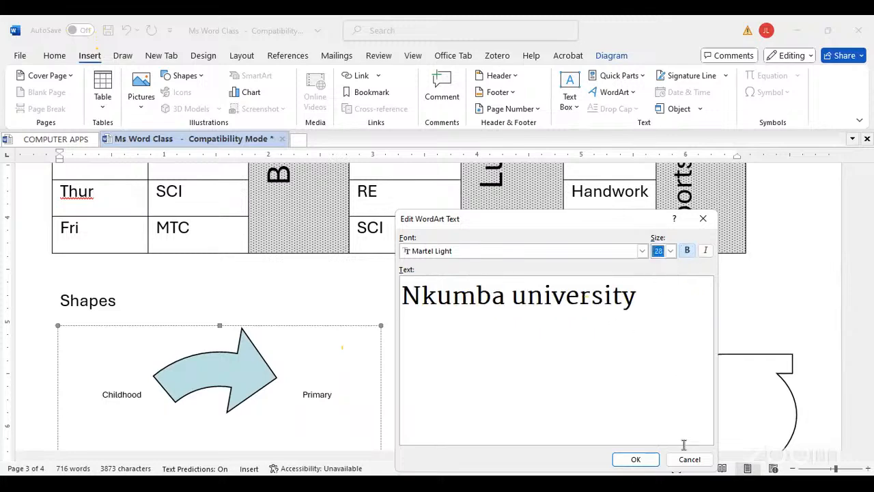
click(636, 459)
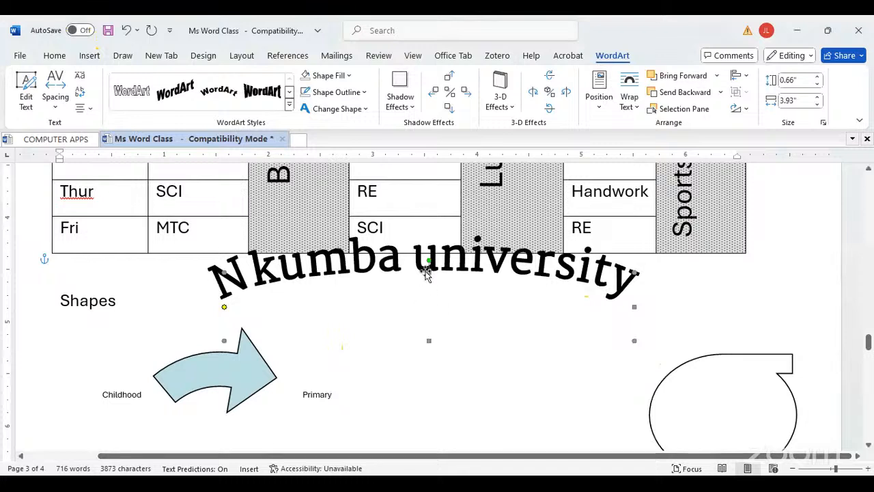
Move the arched WordArt below the timetable beside the Shapes heading and shrink it to about 0.27" high by 2.19" wide
drag(447, 265, 504, 282)
drag(687, 328, 596, 309)
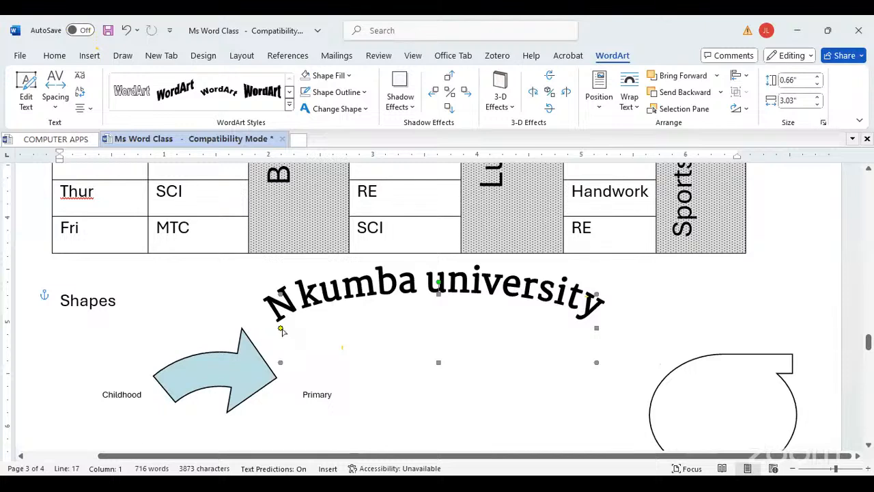
drag(280, 362, 368, 321)
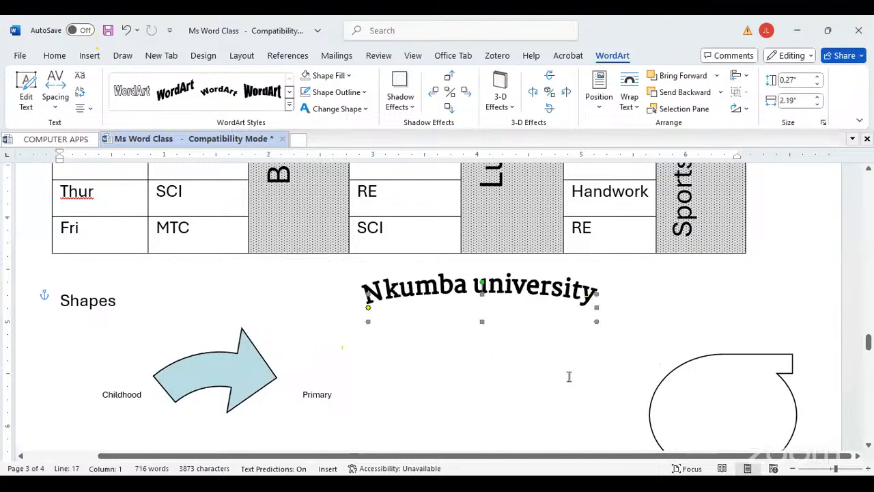
click(442, 320)
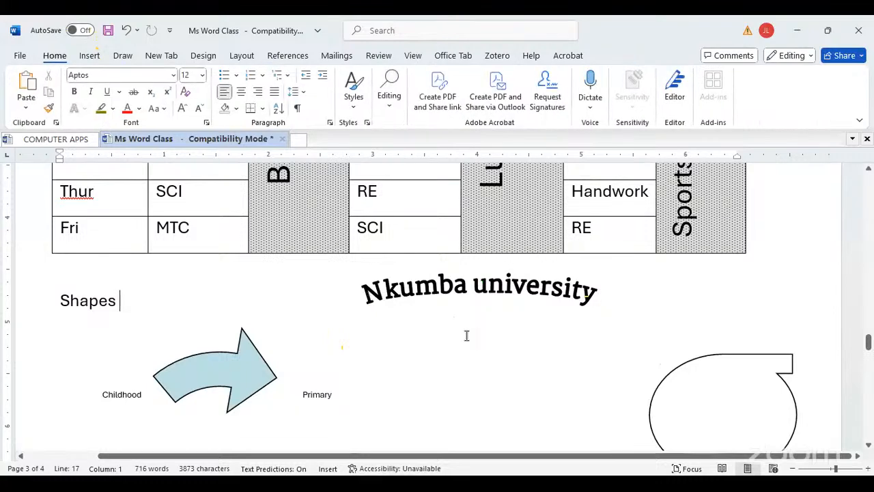
Restyle the "Nkumba university" WordArt with the straight blue style that has a grey shadow
scroll(400, 333, down, 3)
scroll(416, 324, up, 5)
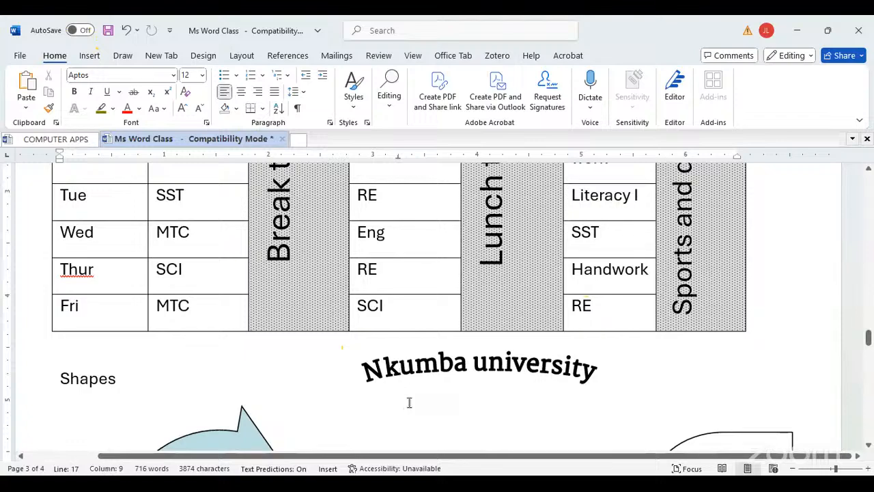
scroll(409, 403, up, 5)
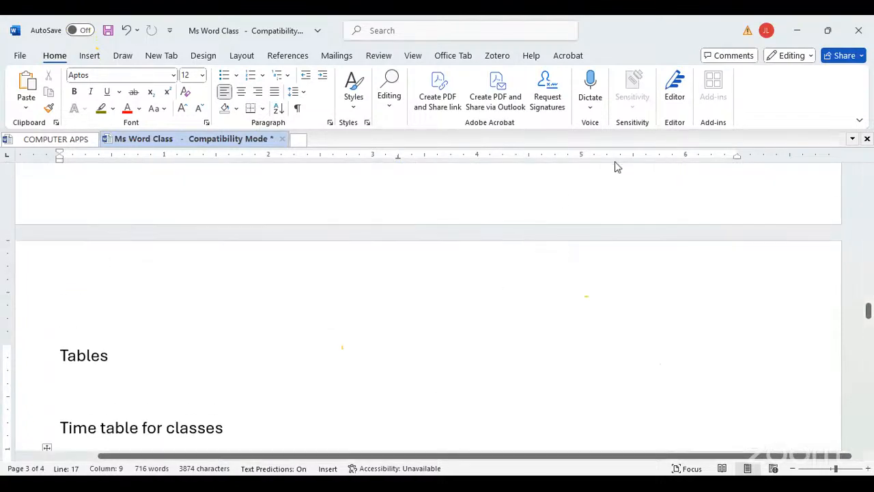
scroll(568, 305, down, 10)
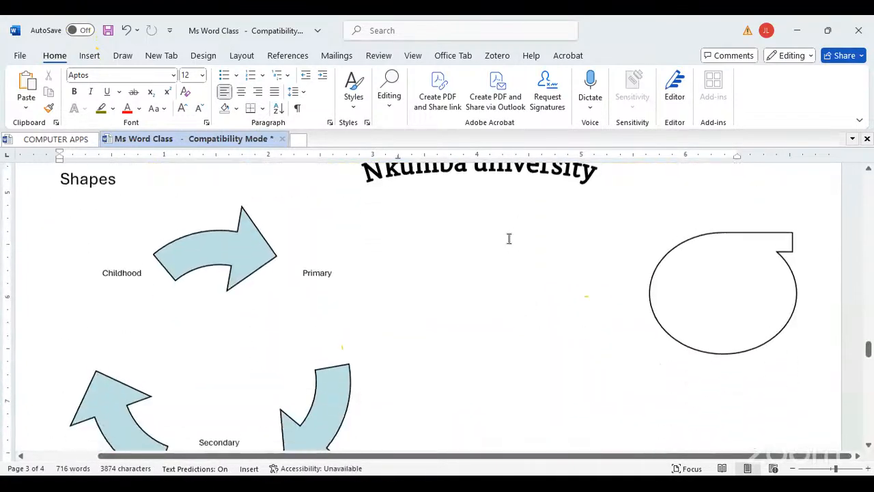
scroll(529, 282, up, 3)
click(489, 263)
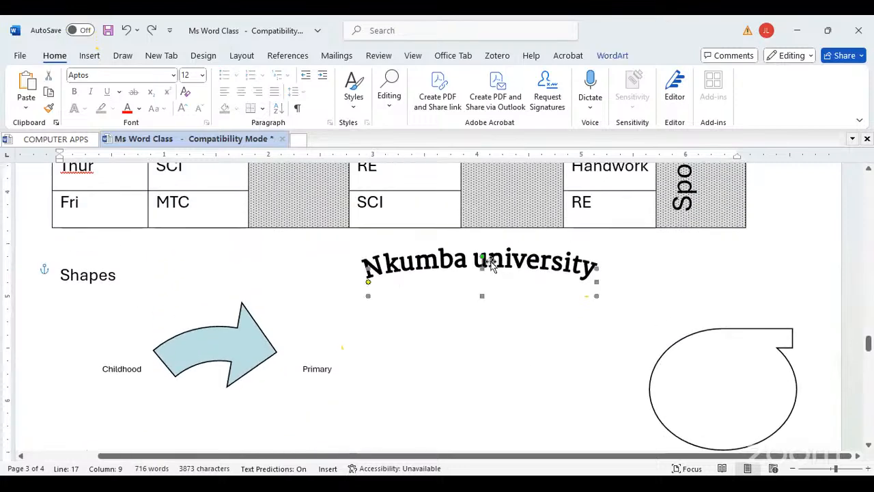
click(613, 57)
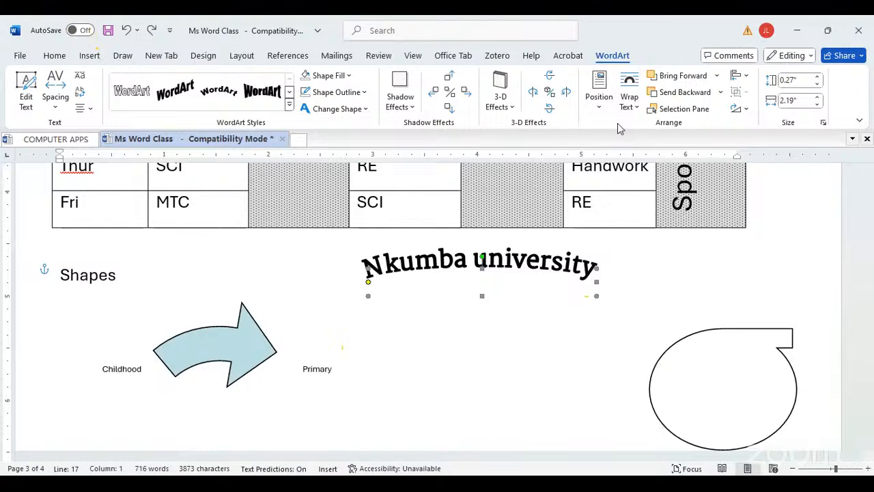
click(290, 108)
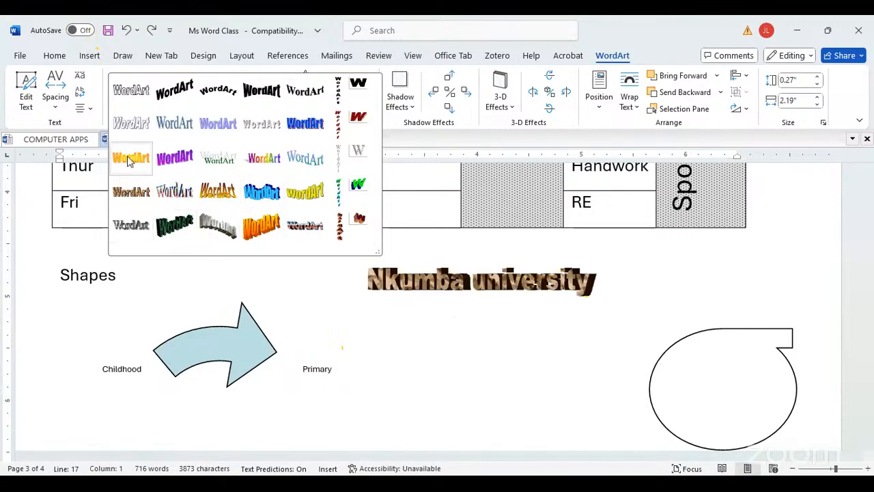
click(175, 124)
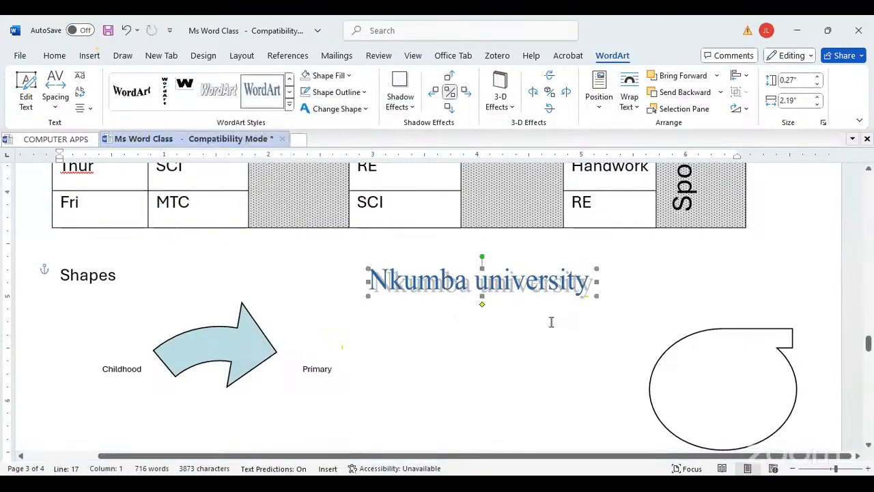
scroll(425, 349, down, 5)
click(448, 332)
scroll(449, 335, up, 8)
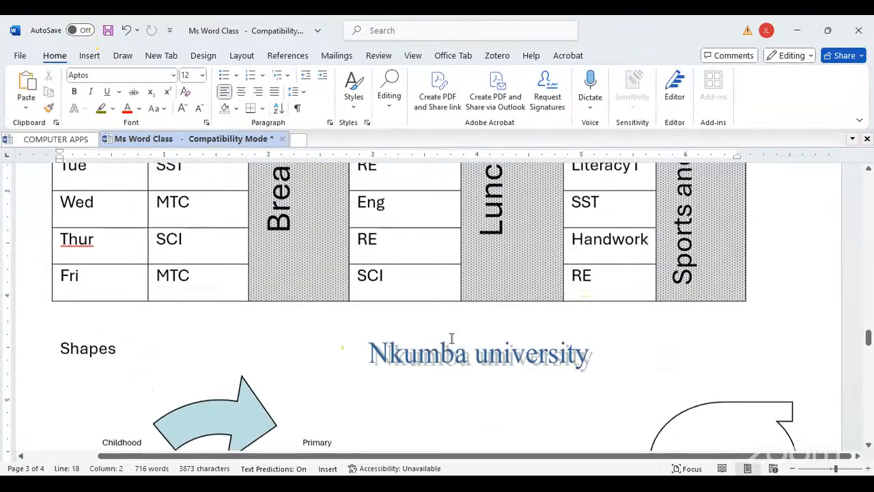
scroll(452, 342, down, 3)
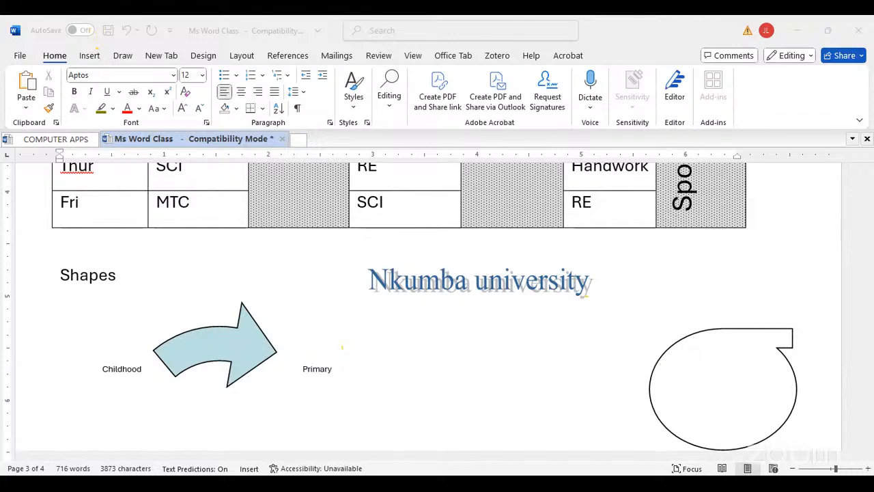
Create a new blank document
click(301, 140)
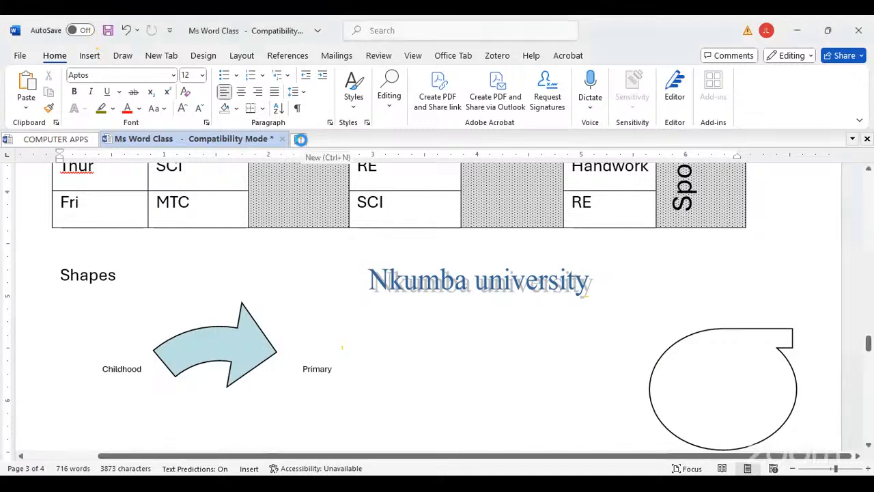